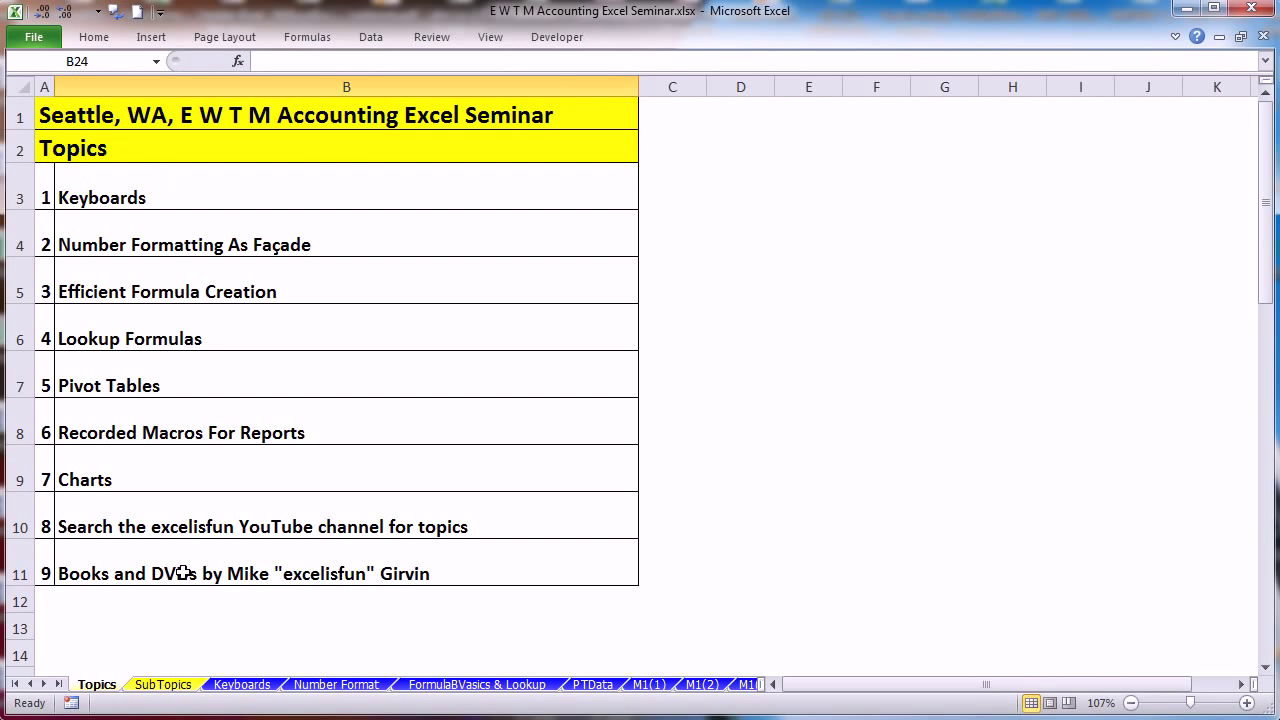
# - Review the seminar's detailed topic list on the SubTopics sheet, from Keyboards through to Charts and beyond
pyautogui.click(176, 688)
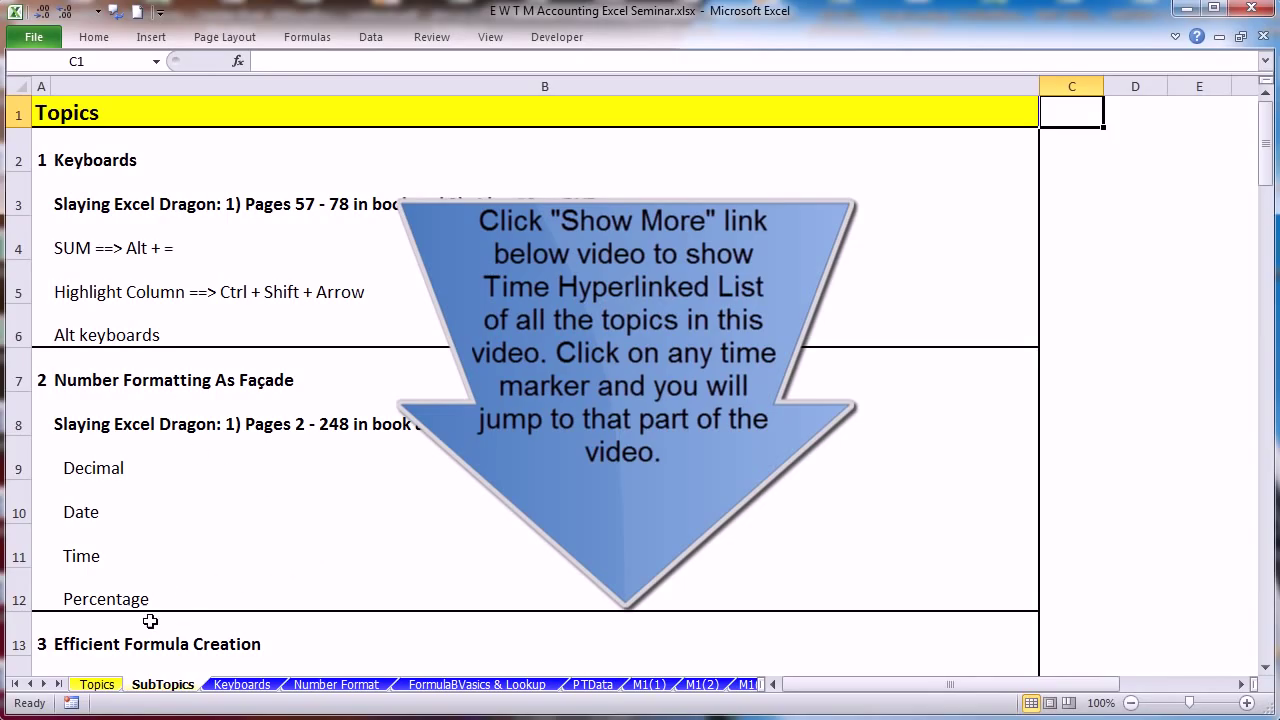
pyautogui.scroll(-2, 280, 490)
pyautogui.scroll(-1, 284, 479)
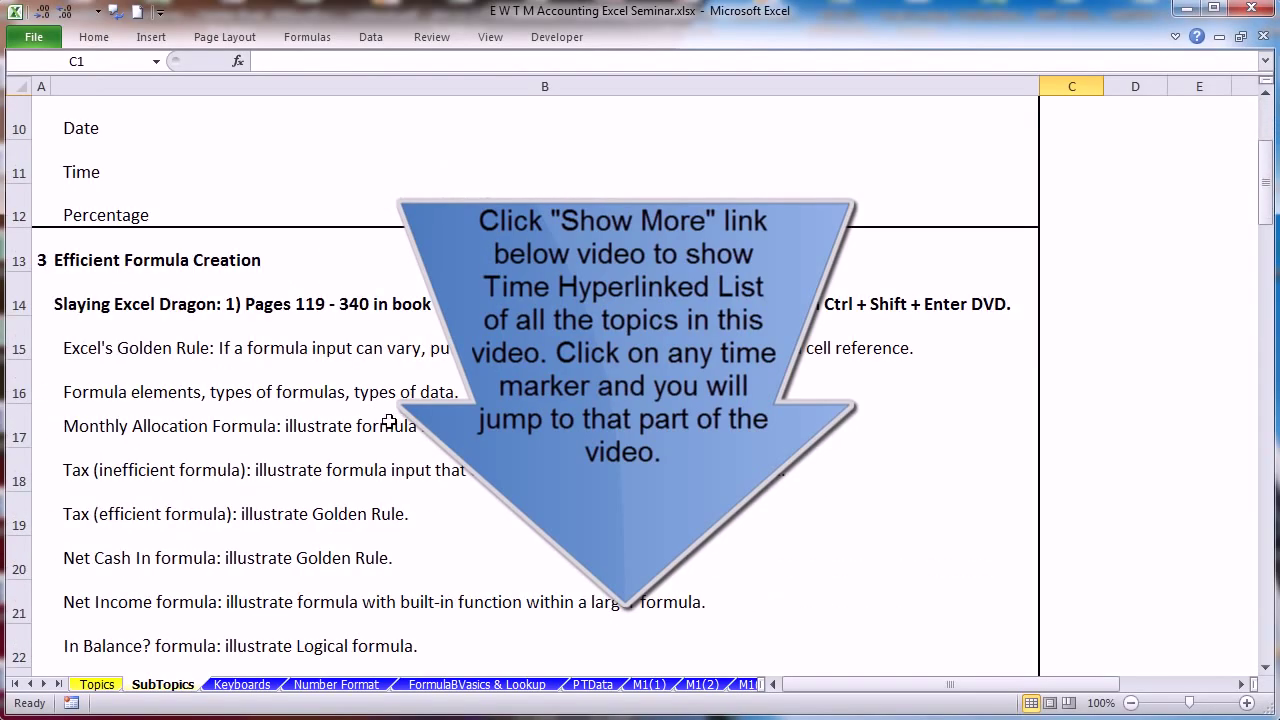
pyautogui.scroll(3, 214, 310)
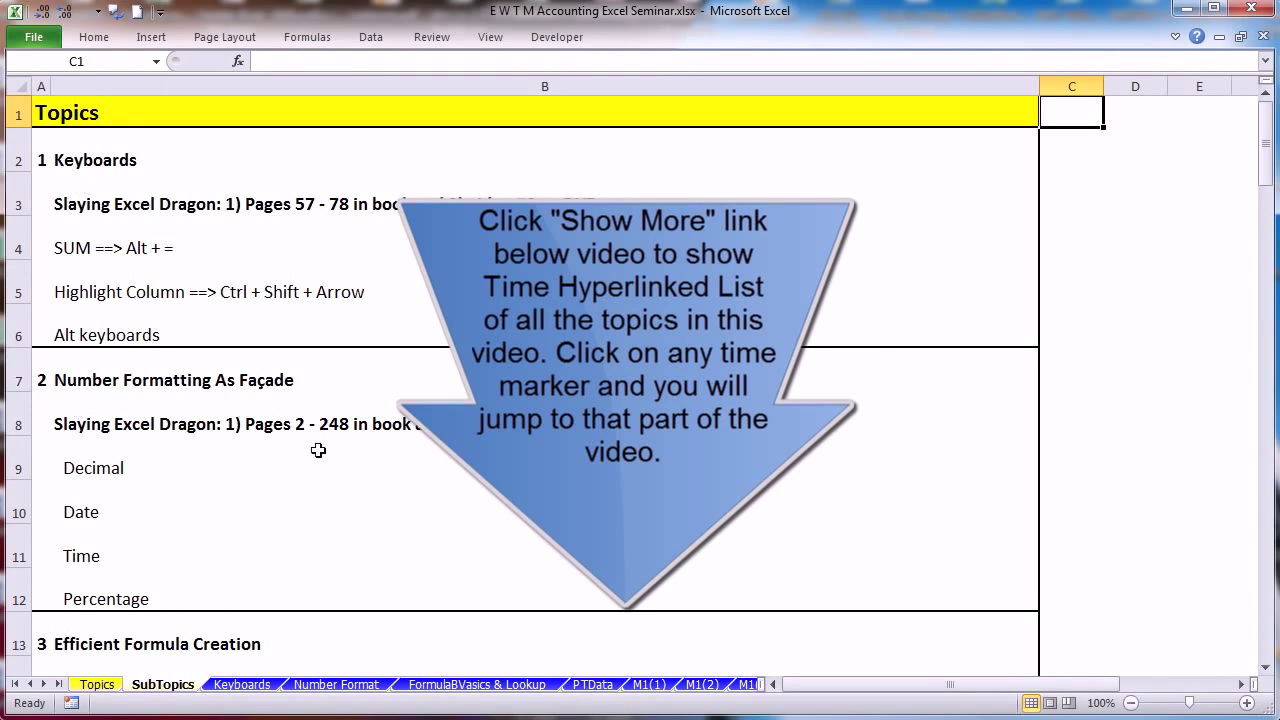
pyautogui.scroll(-3, 318, 450)
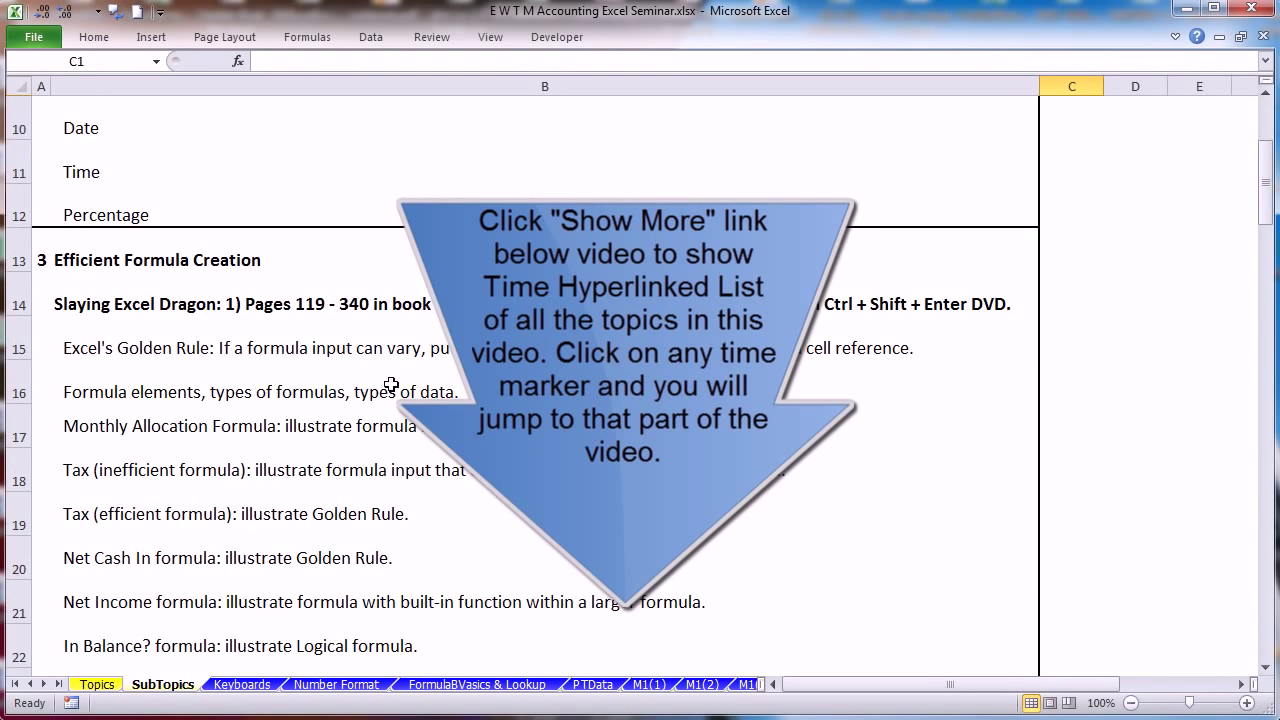
pyautogui.scroll(-2, 392, 386)
pyautogui.scroll(-4, 392, 388)
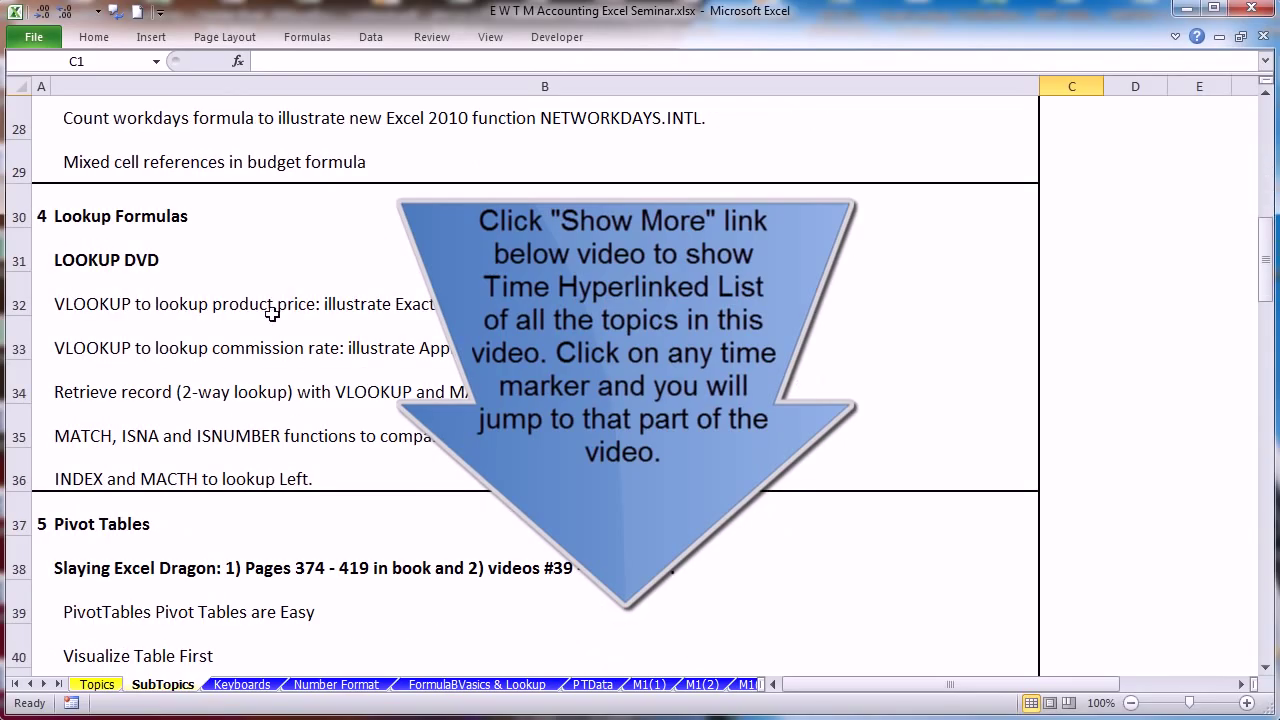
pyautogui.scroll(-1, 182, 526)
pyautogui.scroll(-1, 182, 526)
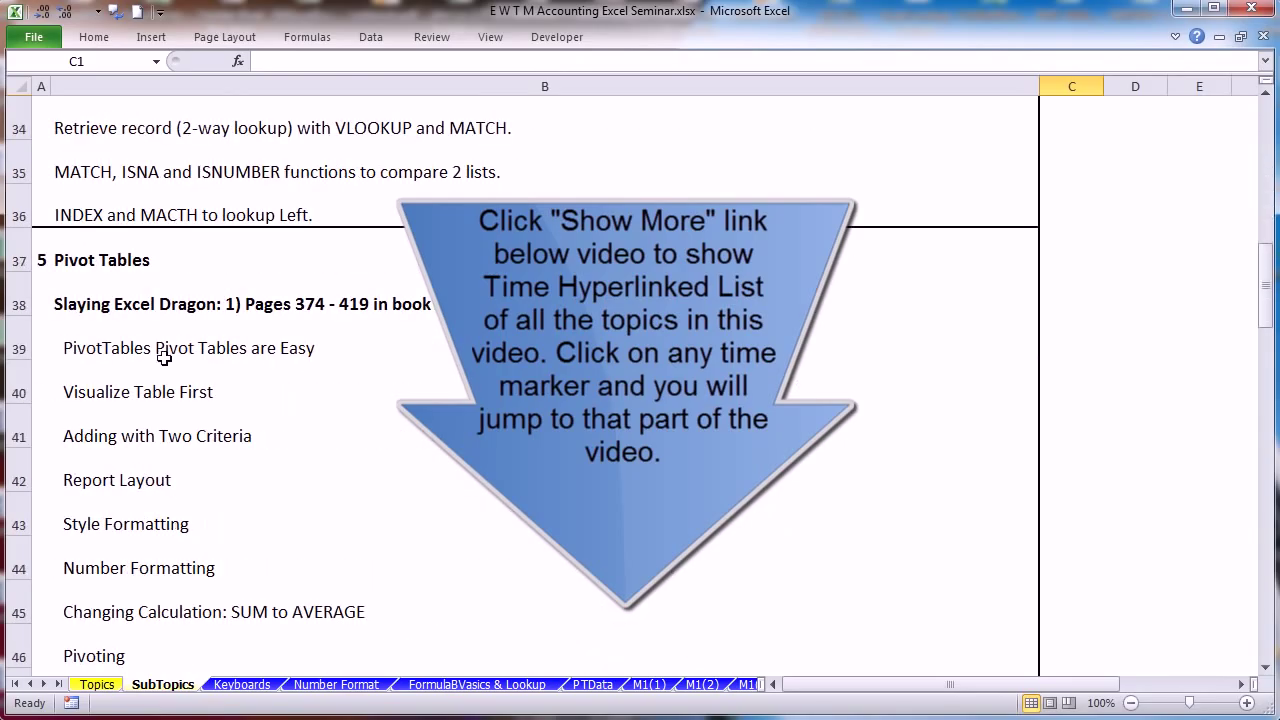
pyautogui.scroll(-4, 293, 287)
pyautogui.scroll(-5, 293, 287)
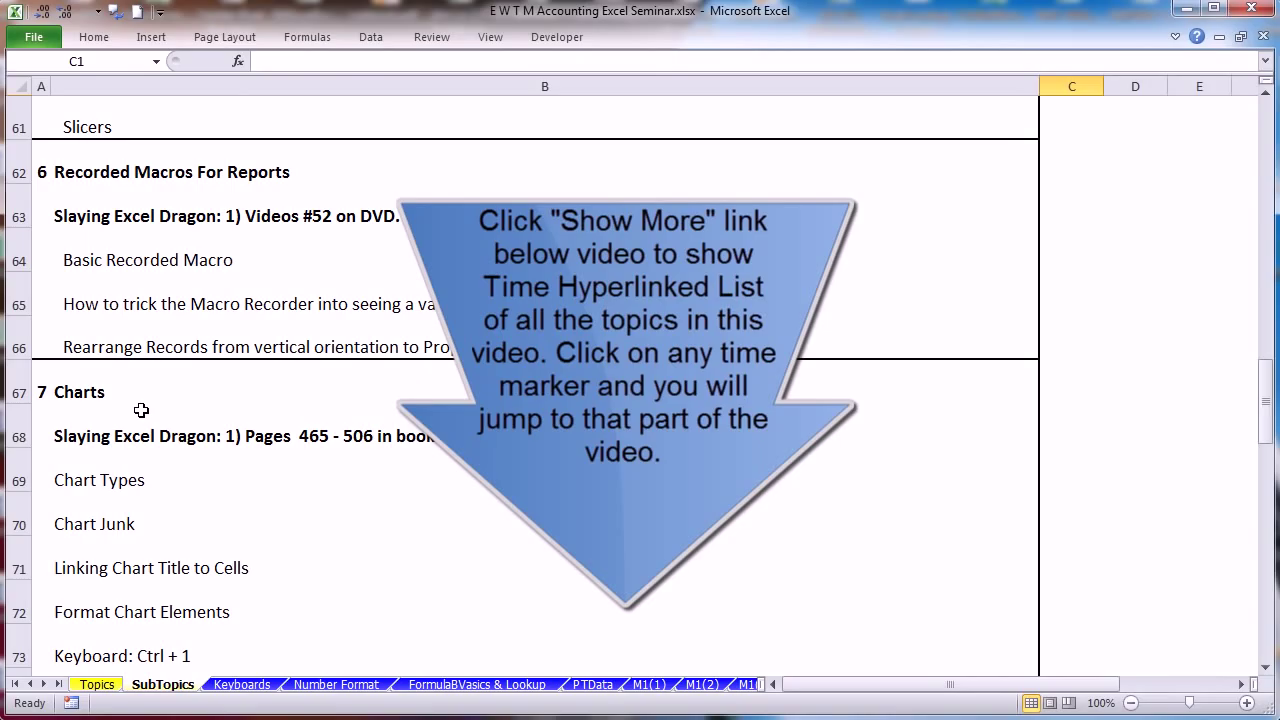
pyautogui.scroll(-4, 200, 531)
pyautogui.scroll(8, 202, 533)
pyautogui.scroll(16, 204, 534)
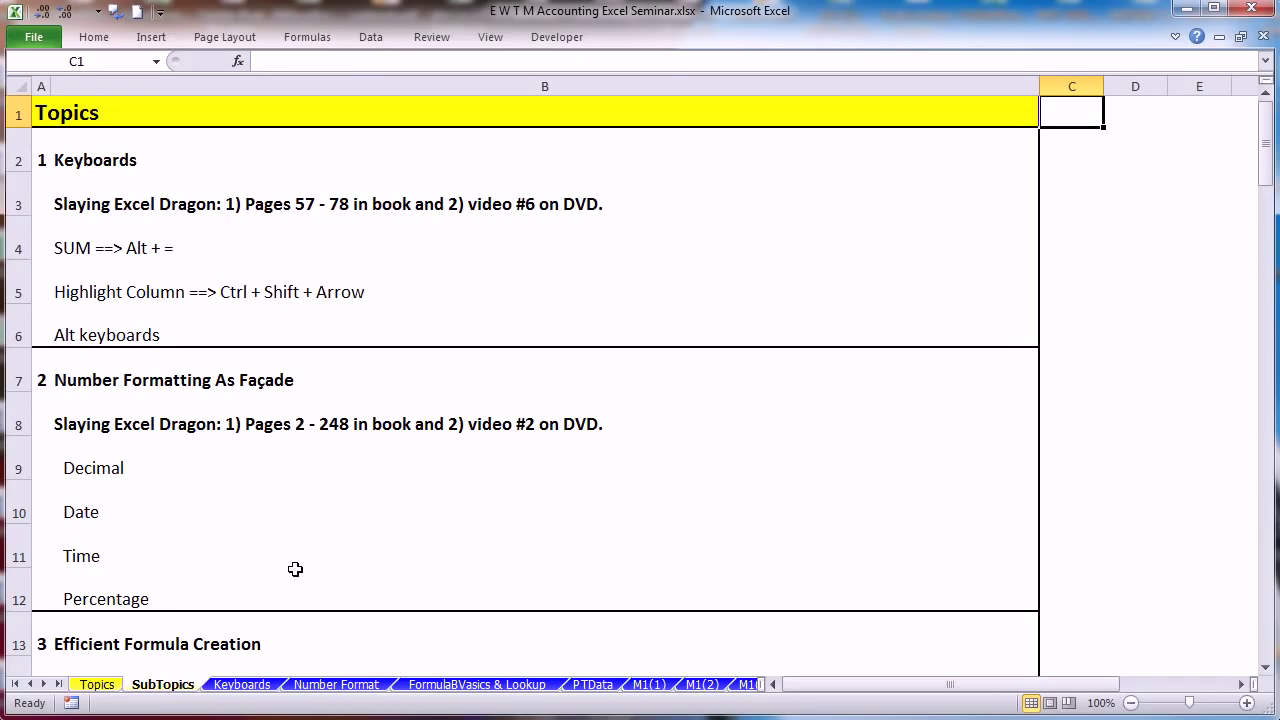
# - On the Keyboards sheet, go from the first date in column A to its last date, and on to the sheet's last row
pyautogui.click(248, 689)
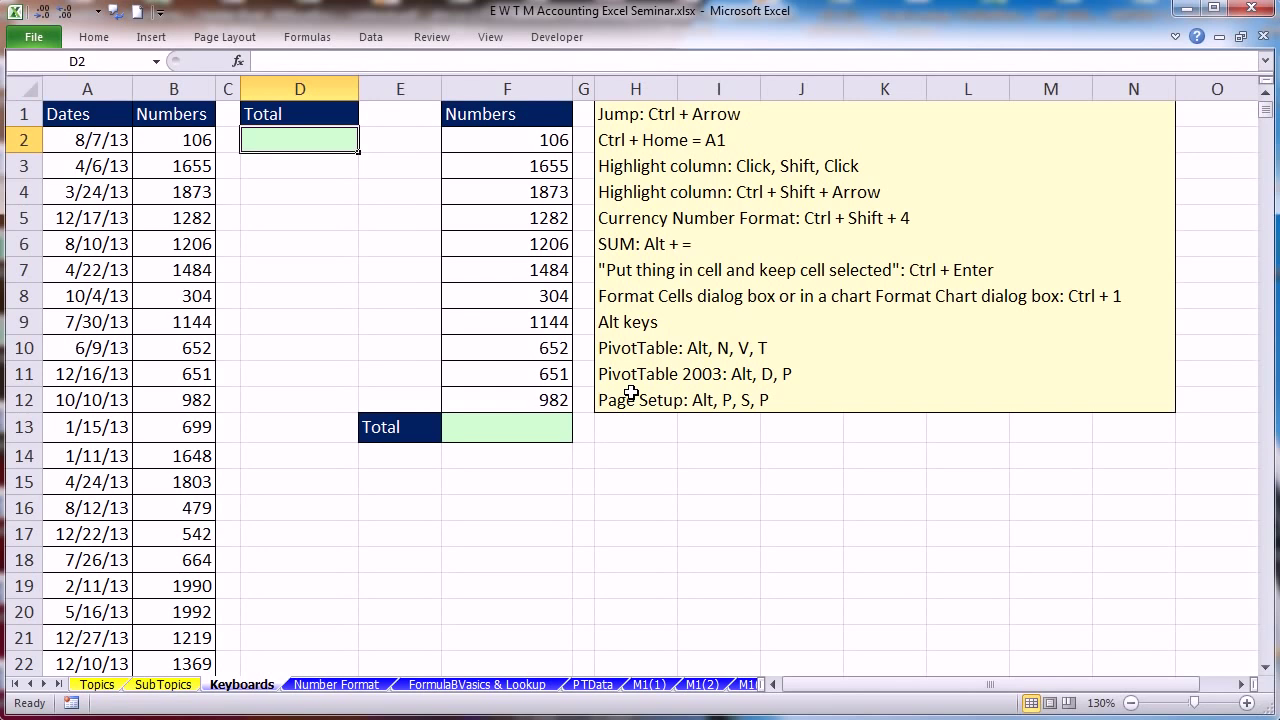
pyautogui.click(110, 136)
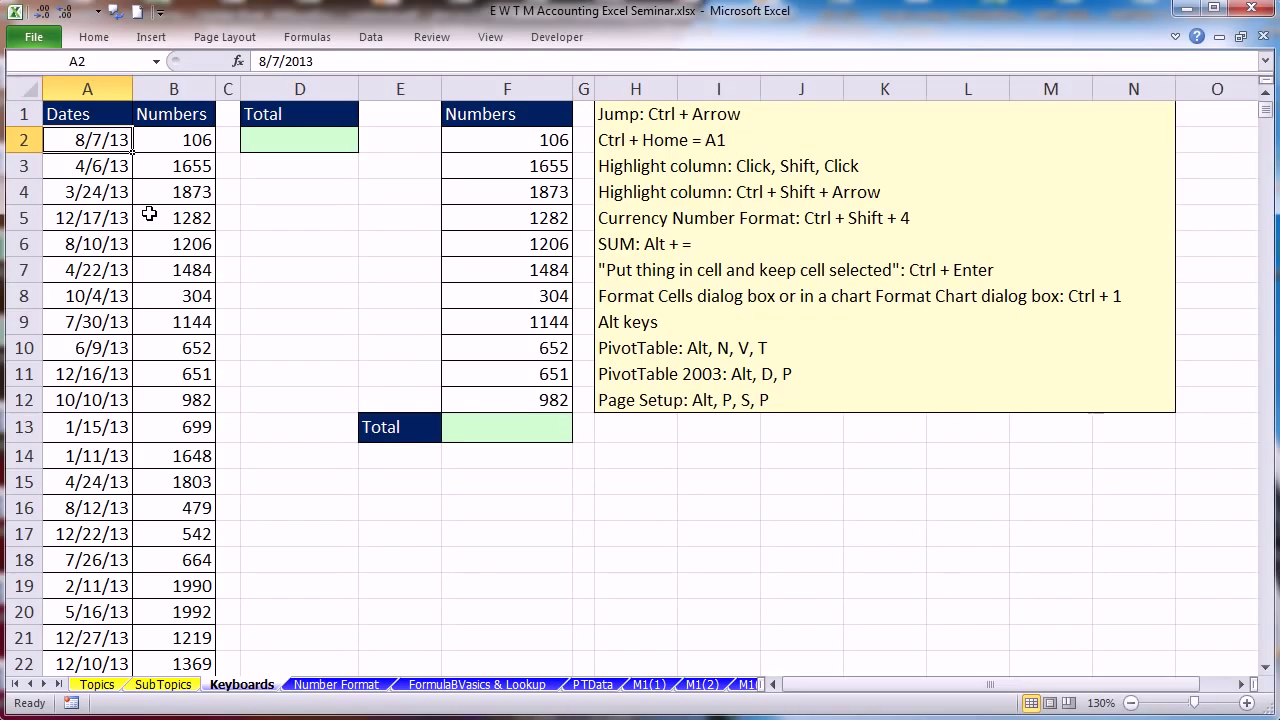
pyautogui.scroll(-14, 100, 340)
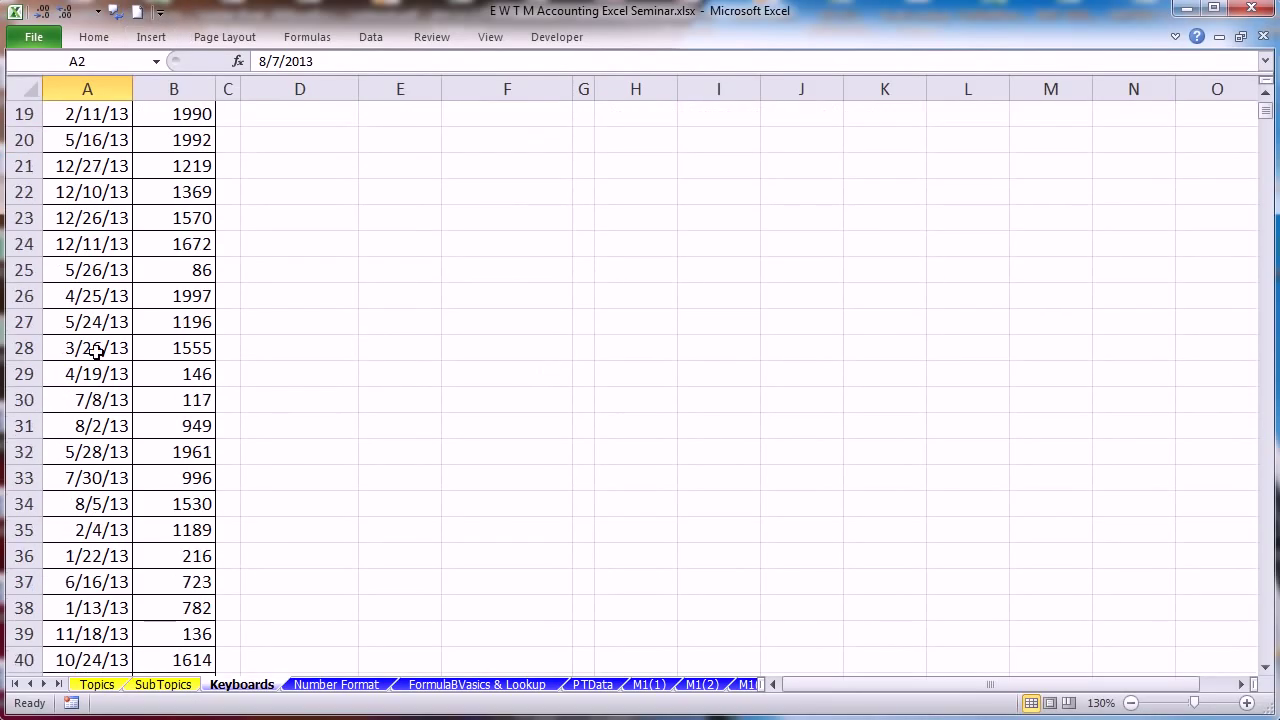
pyautogui.scroll(14, 69, 316)
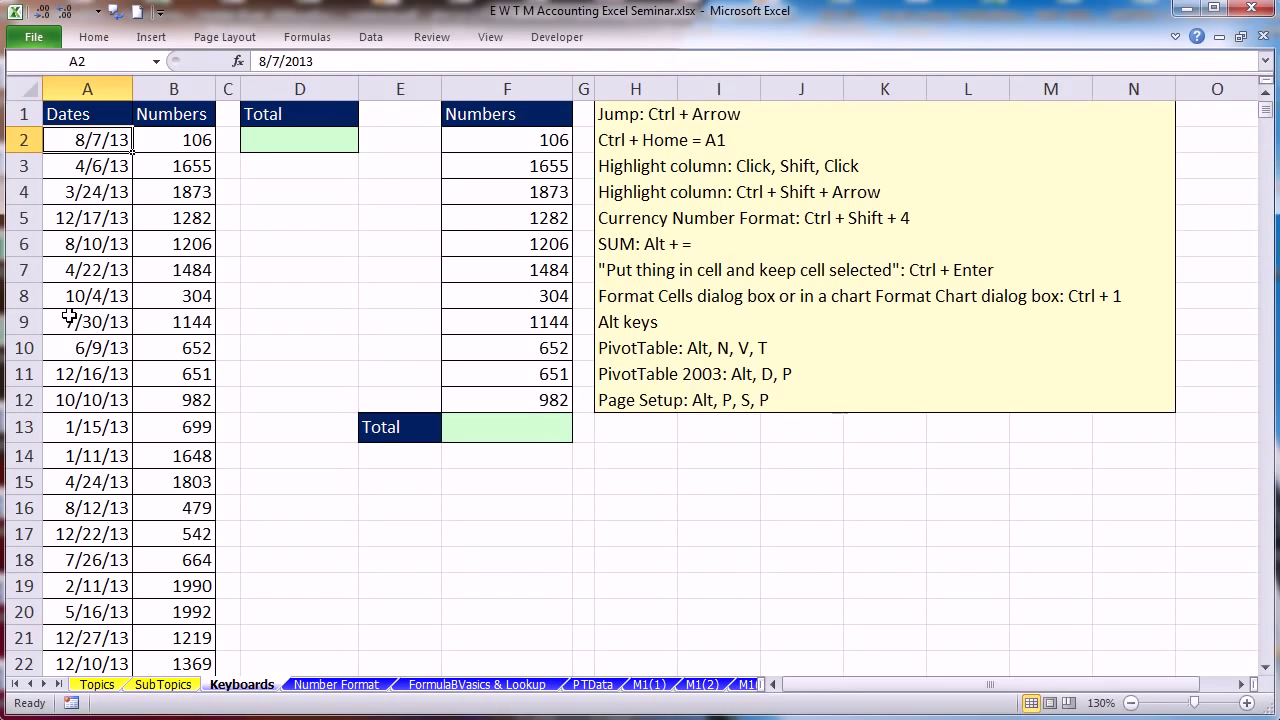
pyautogui.hotkey('ctrl', 'Down')
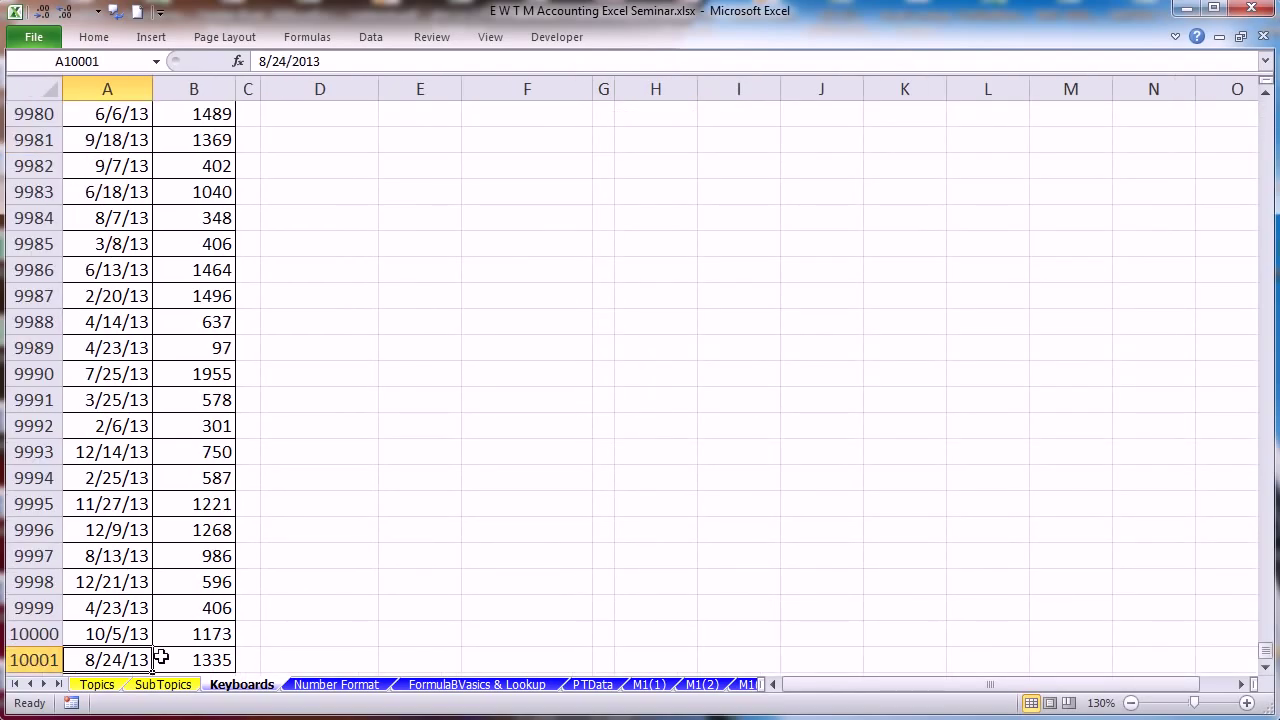
pyautogui.scroll(-2, 149, 374)
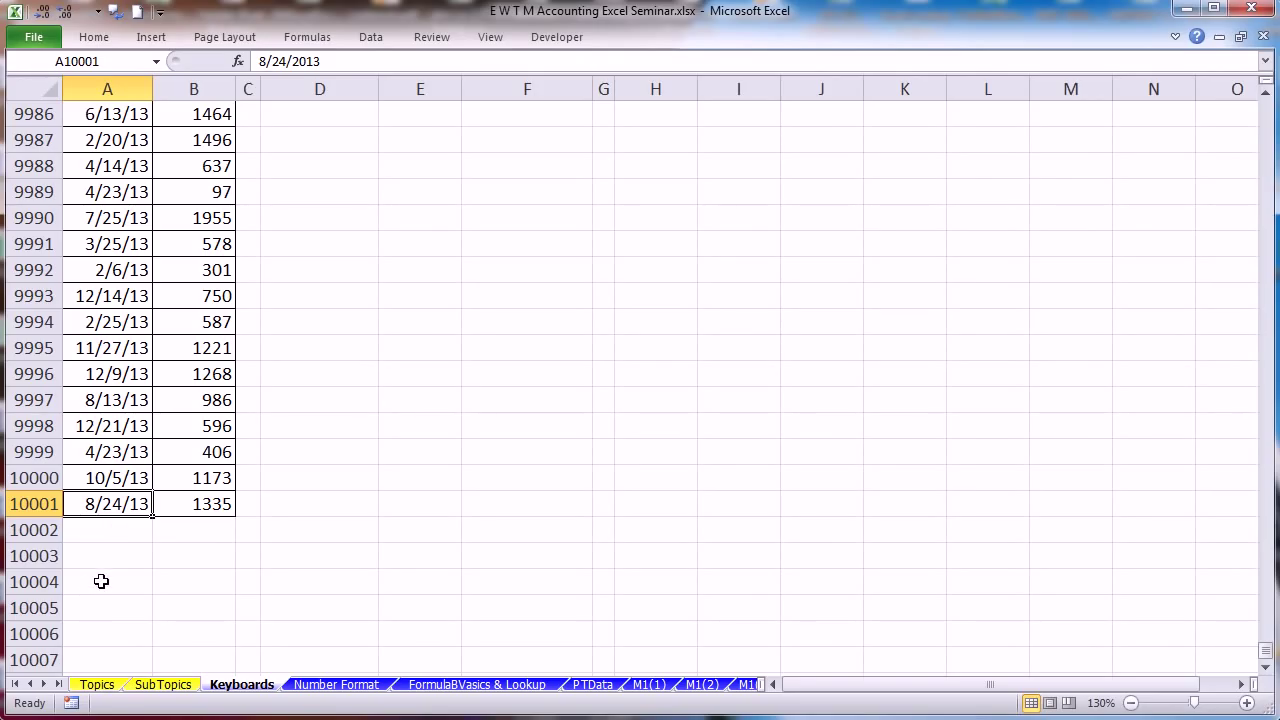
pyautogui.hotkey('ctrl', 'Down')
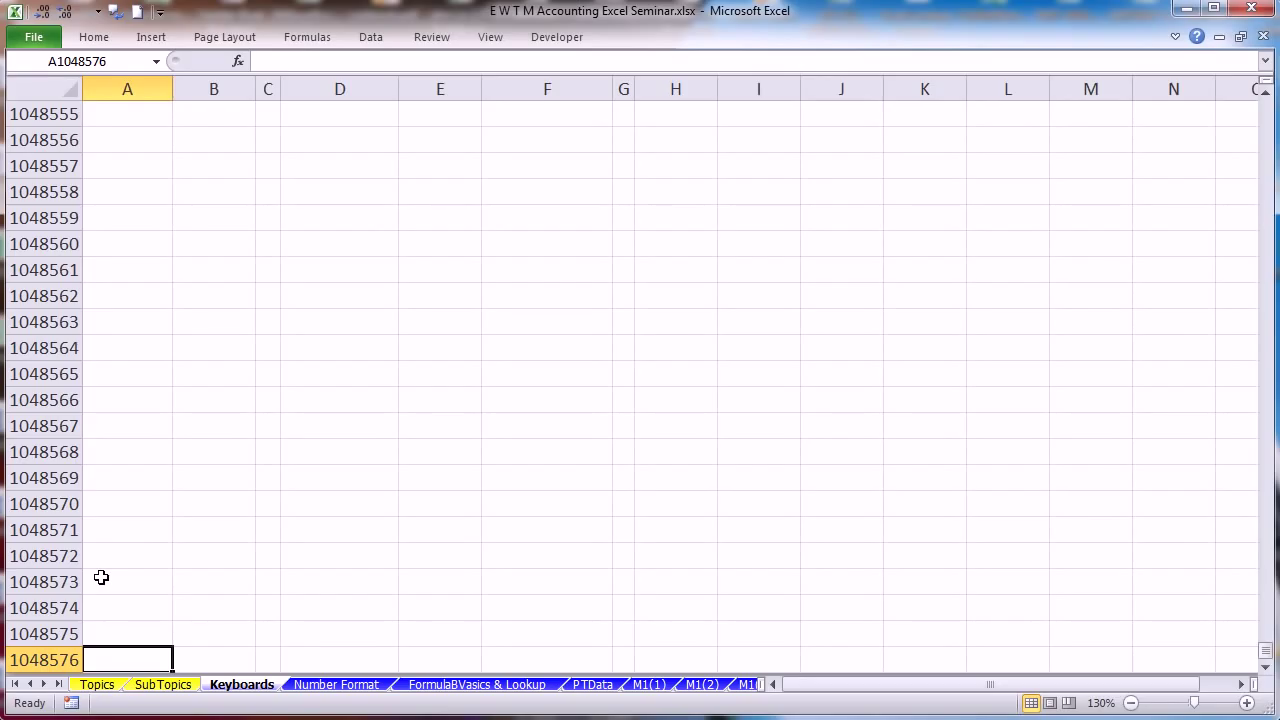
# - Select empty cell J1048510 near the end of the sheet and return to cell A1
pyautogui.scroll(9, 860, 301)
pyautogui.scroll(3, 829, 269)
pyautogui.click(829, 269)
pyautogui.scroll(5, 831, 260)
pyautogui.click(832, 260)
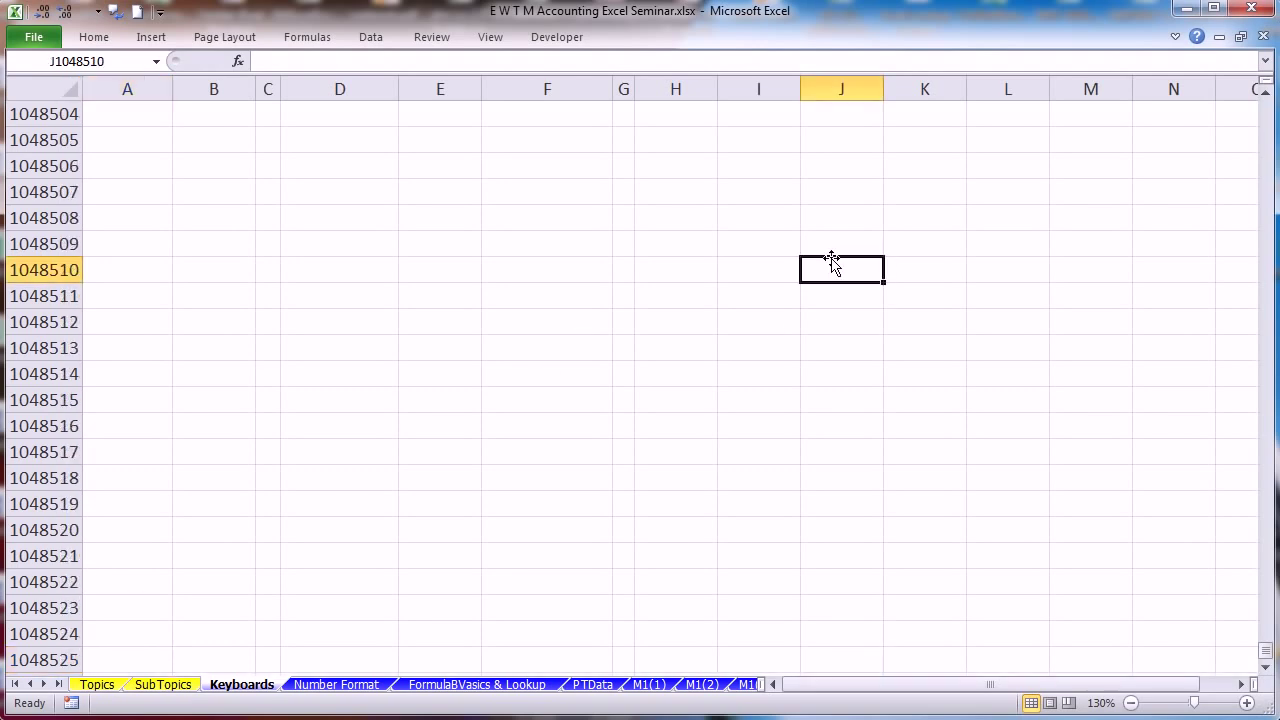
pyautogui.hotkey('ctrl', 'Home')
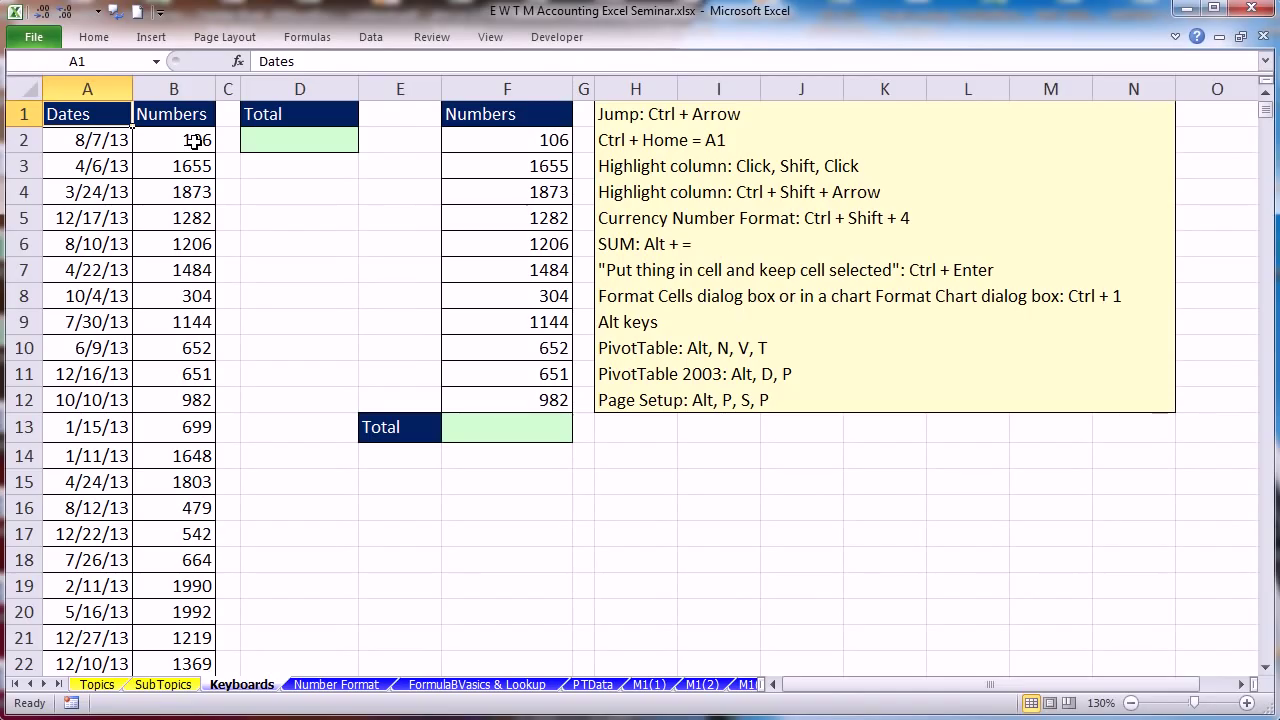
# - Select the numbers in cells F2 to F12 and view the number formats available for them without applying one
pyautogui.click(510, 141)
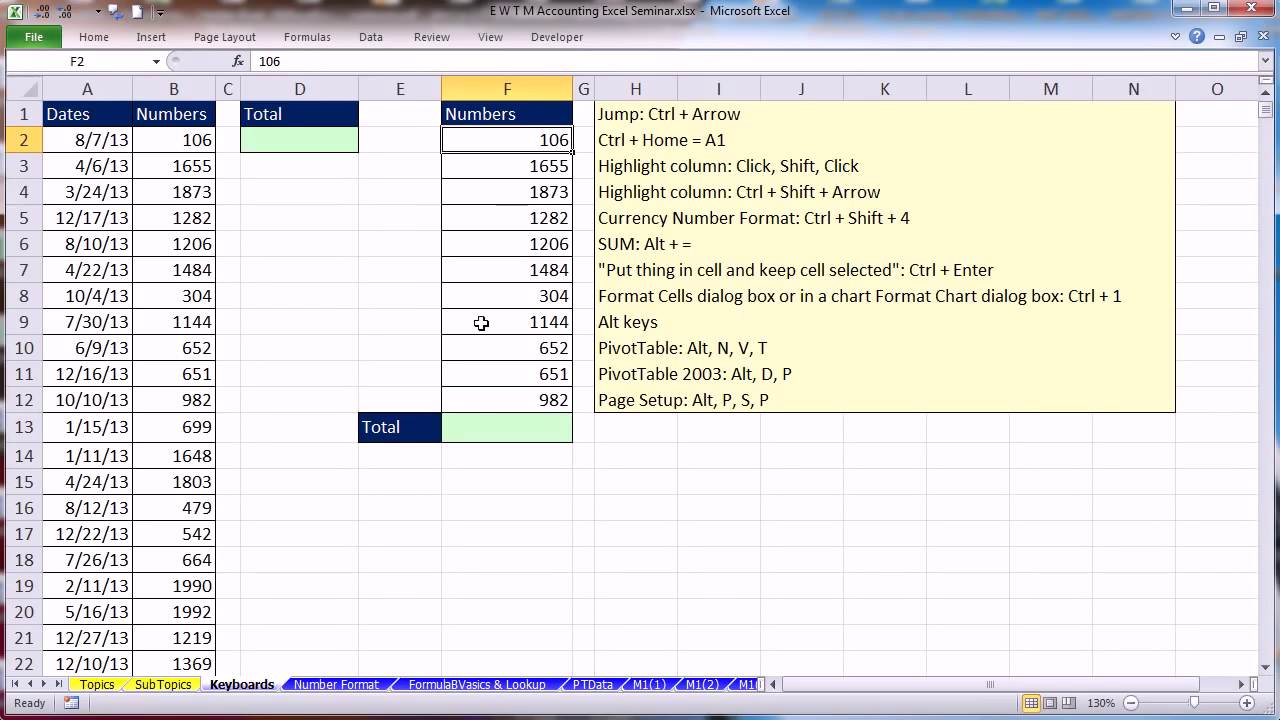
pyautogui.keyDown('shift'); pyautogui.click(527, 400); pyautogui.keyUp('shift')
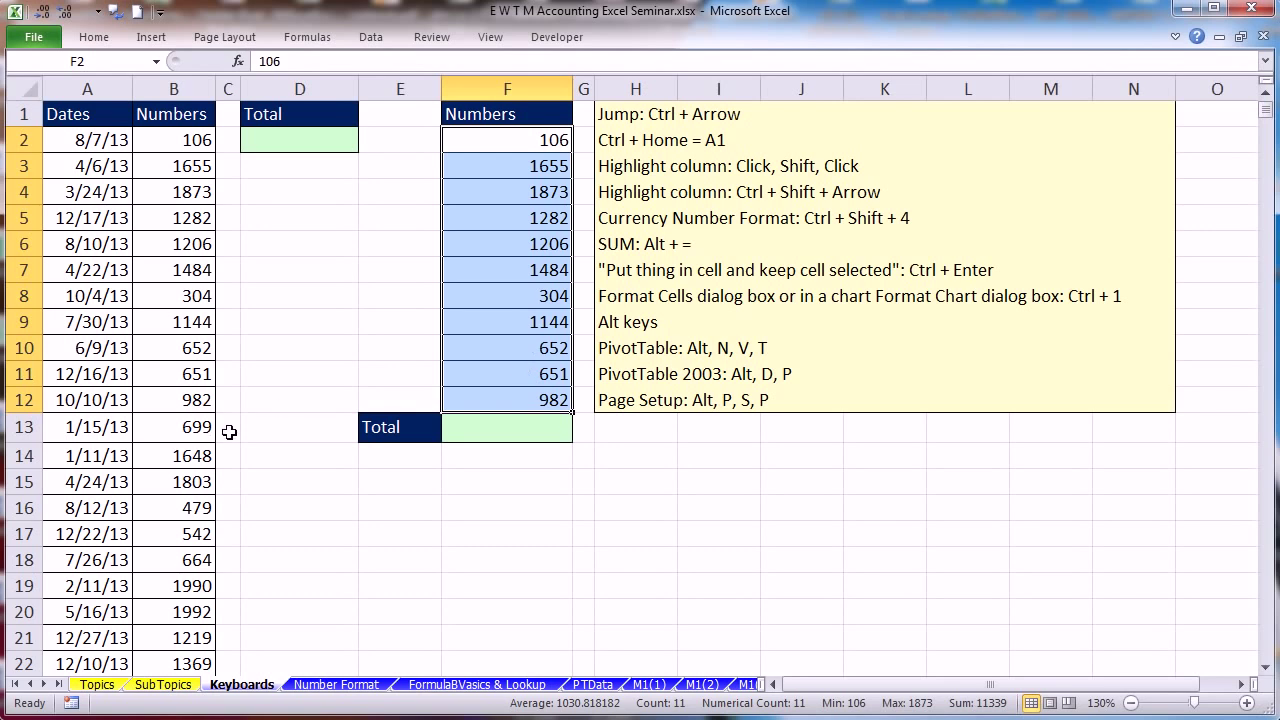
pyautogui.click(96, 42)
pyautogui.click(756, 70)
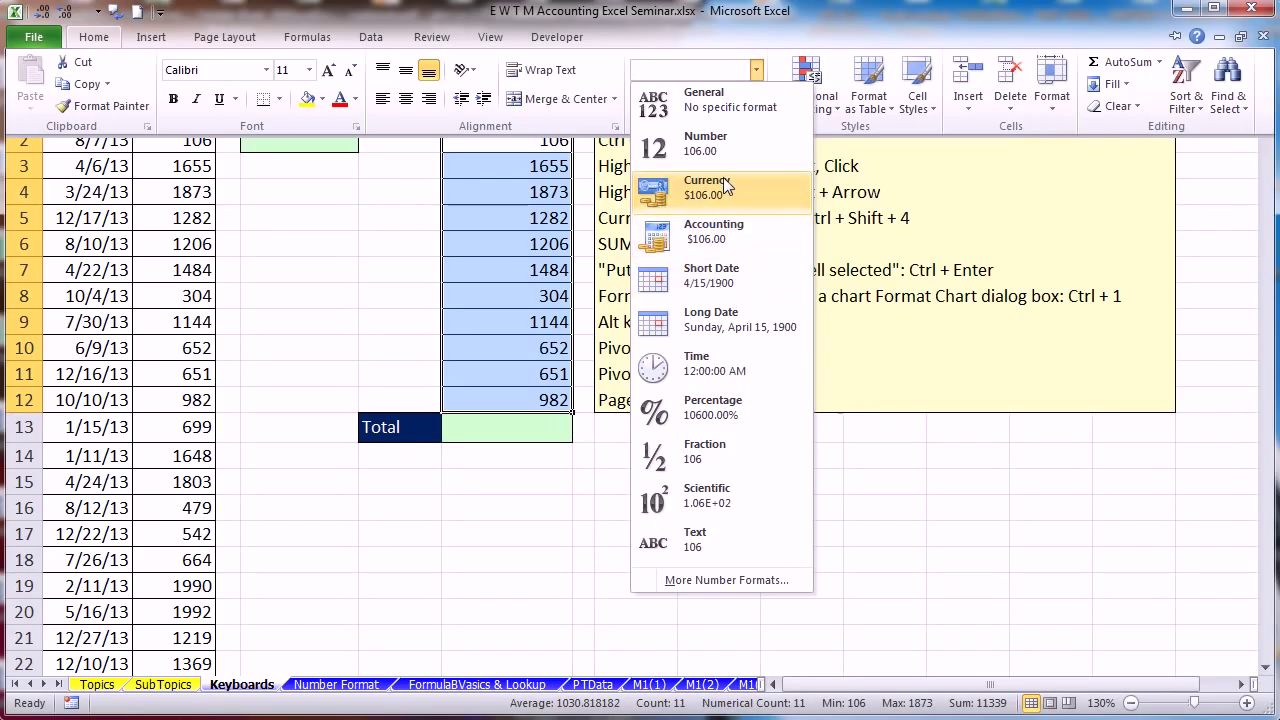
pyautogui.press('Escape')
pyautogui.press('Escape')
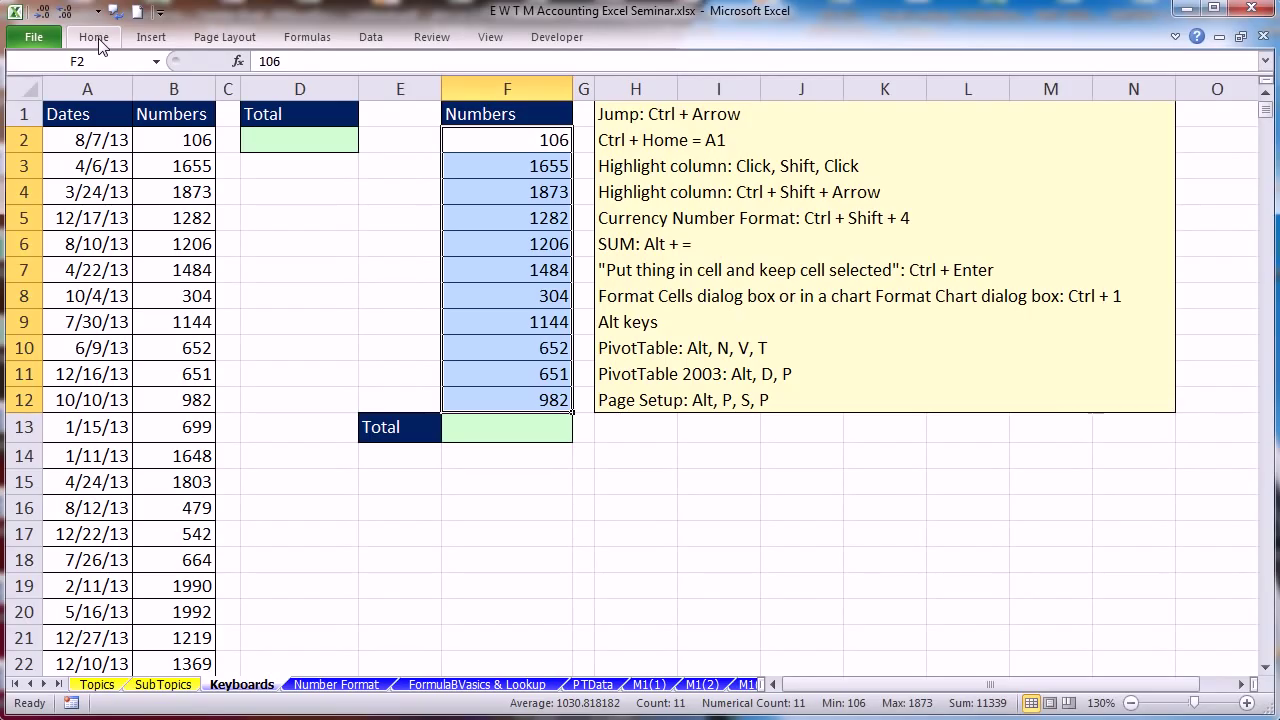
# - View the ribbon's minimize option and toggle the ribbon between expanded and minimized, leaving it minimized
pyautogui.rightClick(100, 45)
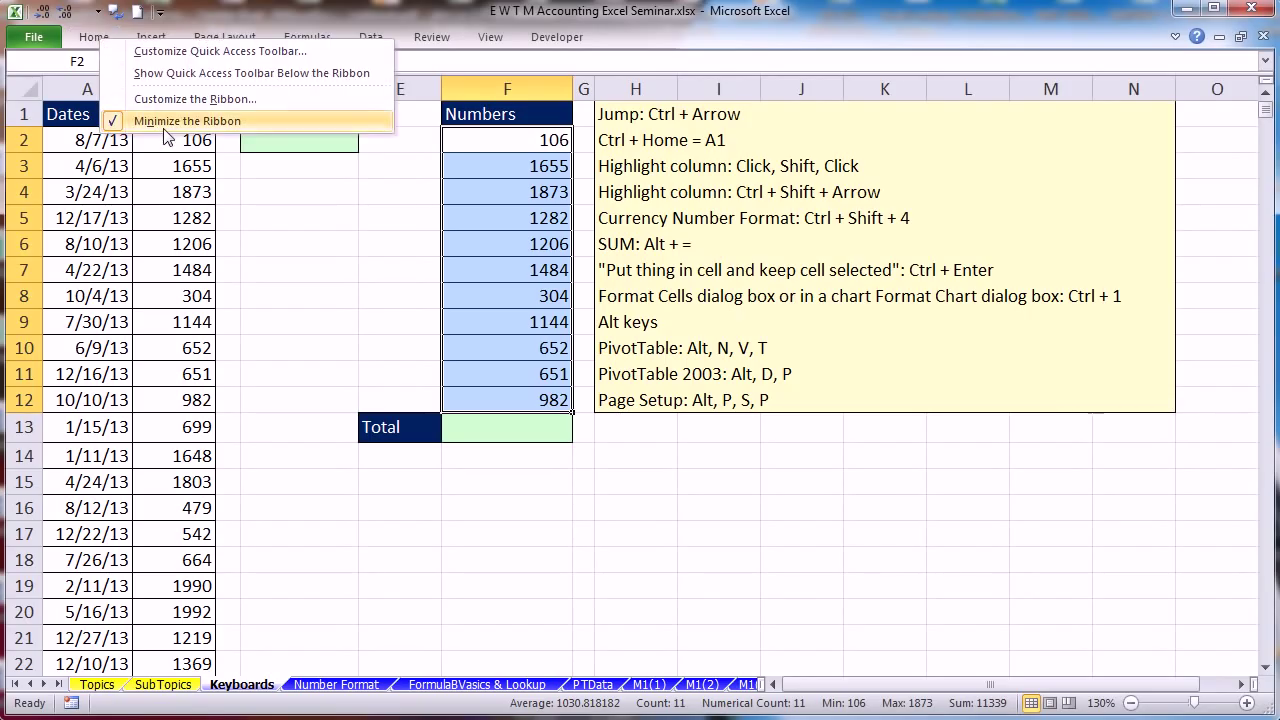
pyautogui.press('Escape')
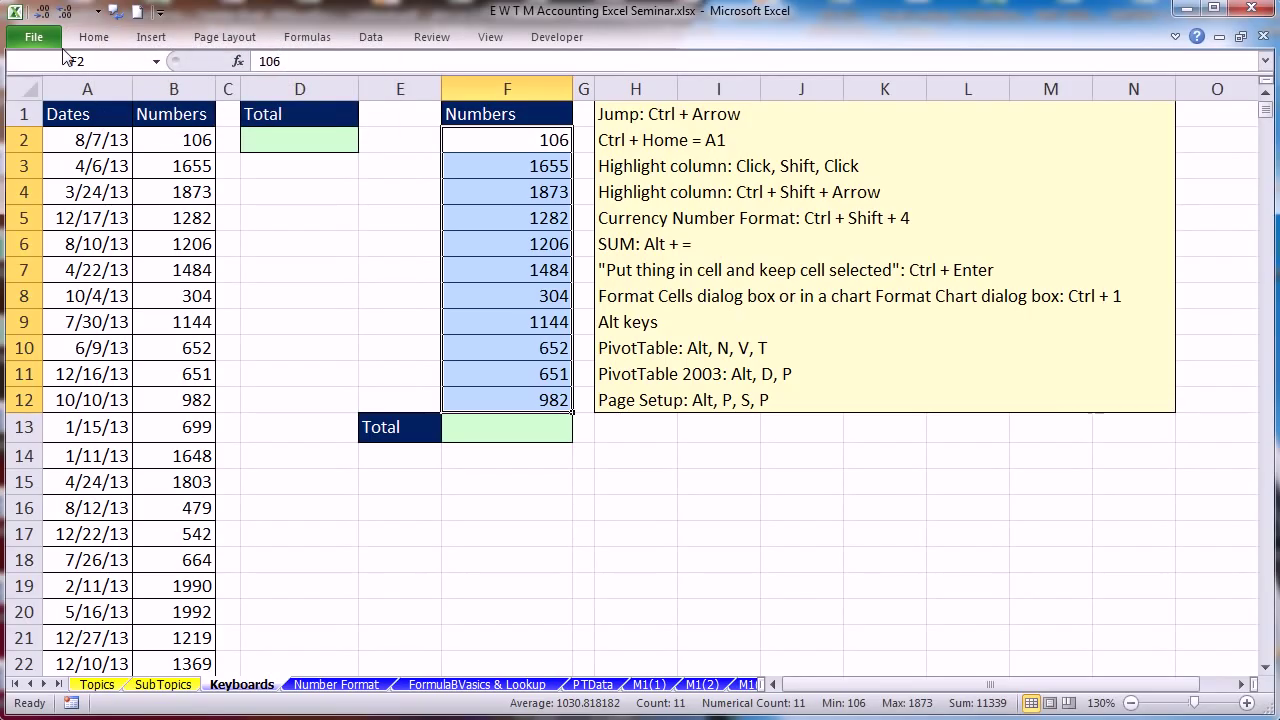
pyautogui.hotkey('ctrl', 'F1')
pyautogui.hotkey('ctrl', 'F1')
pyautogui.hotkey('ctrl', 'F1')
pyautogui.hotkey('ctrl', 'F1')
pyautogui.hotkey('ctrl', 'F1')
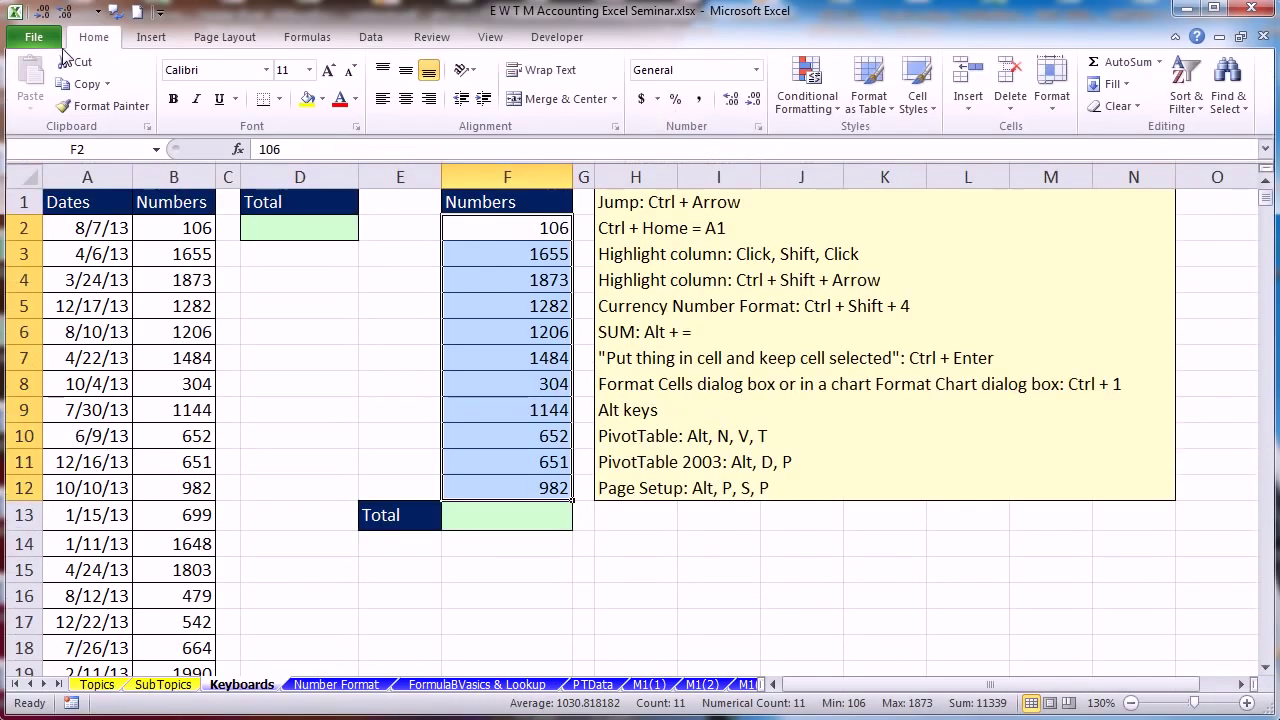
pyautogui.hotkey('ctrl', 'F1')
pyautogui.hotkey('ctrl', 'F1')
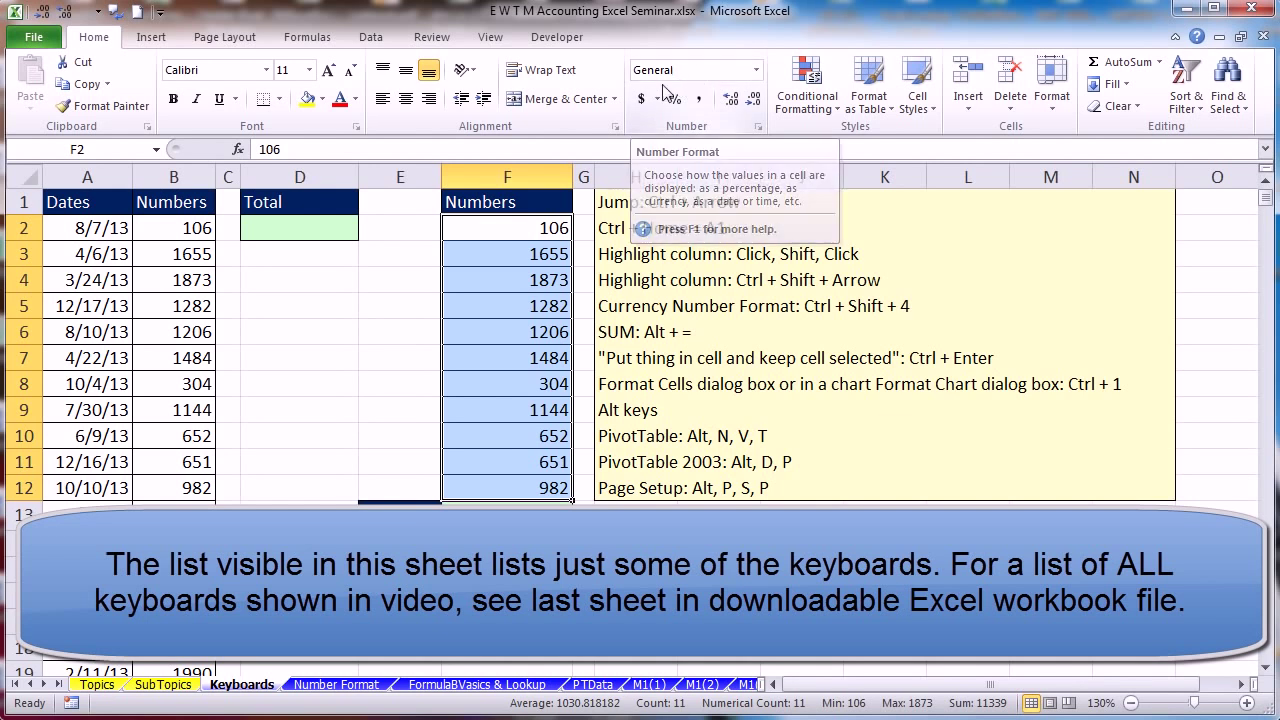
pyautogui.hotkey('ctrl', 'F1')
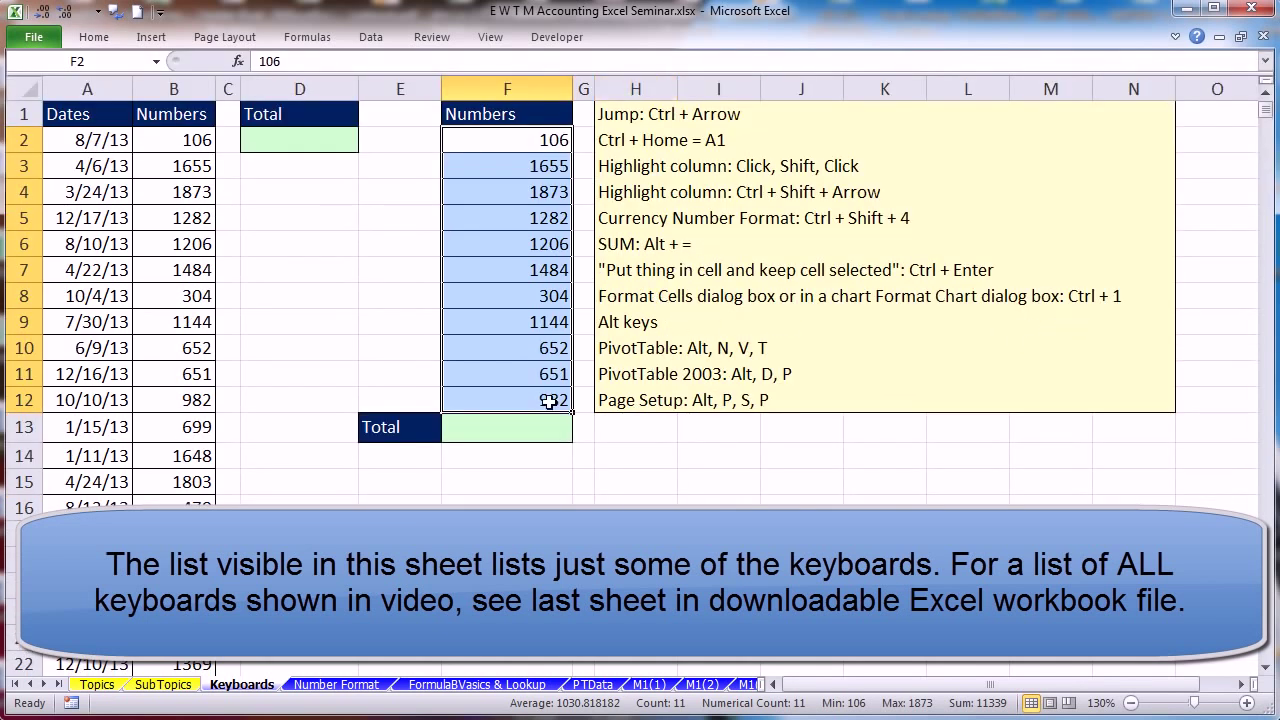
# - Preview the Currency format and the Accounting format with 0 decimal places for the selected numbers, and cancel without applying
pyautogui.hotkey('ctrl', '1')
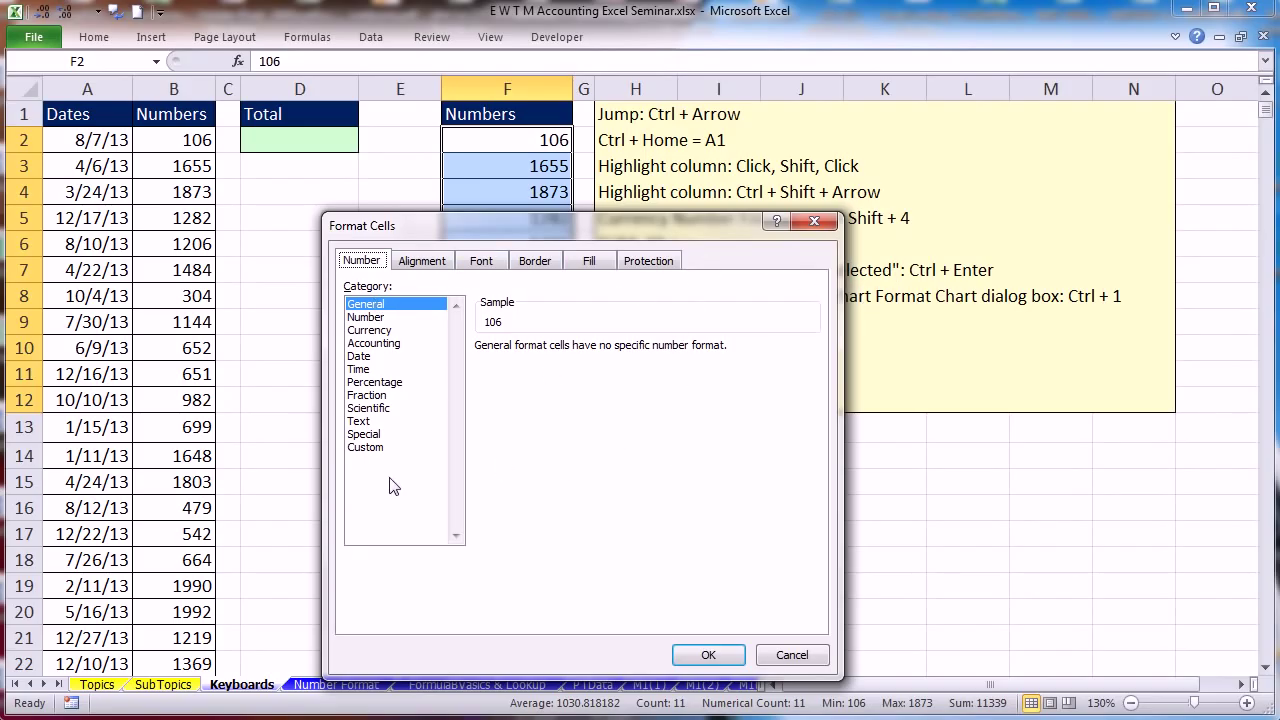
pyautogui.click(370, 330)
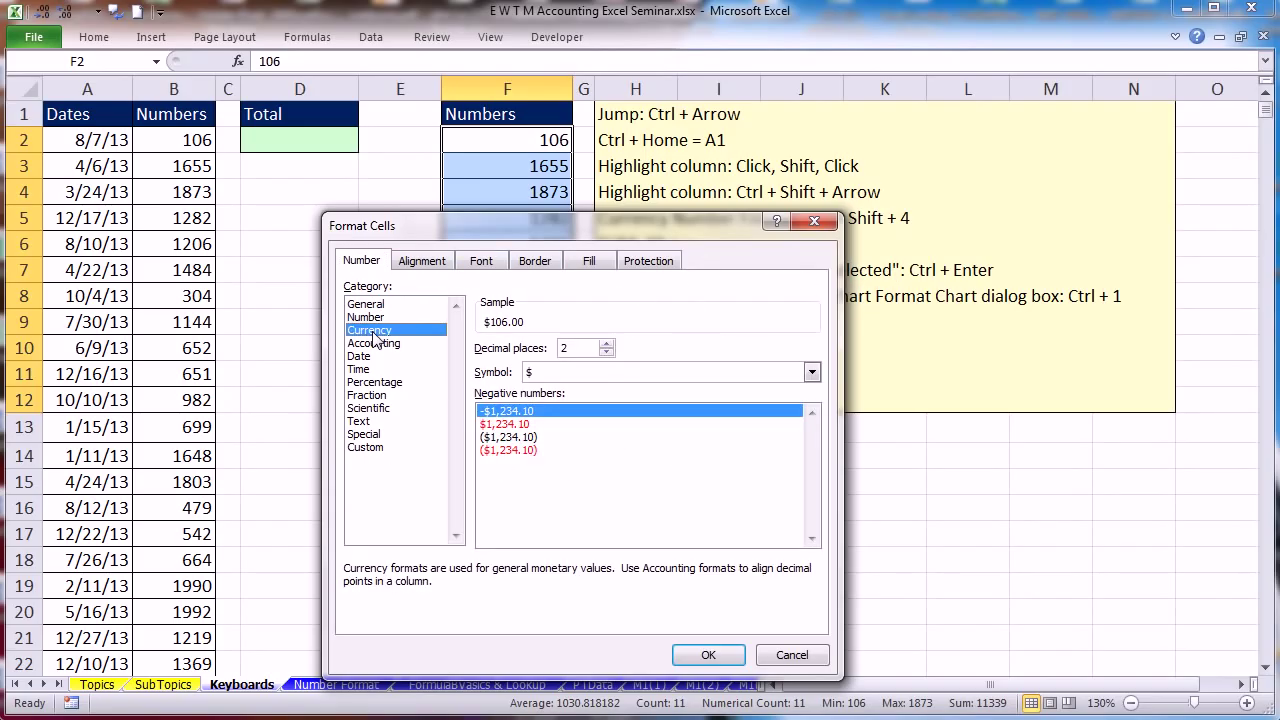
pyautogui.click(373, 343)
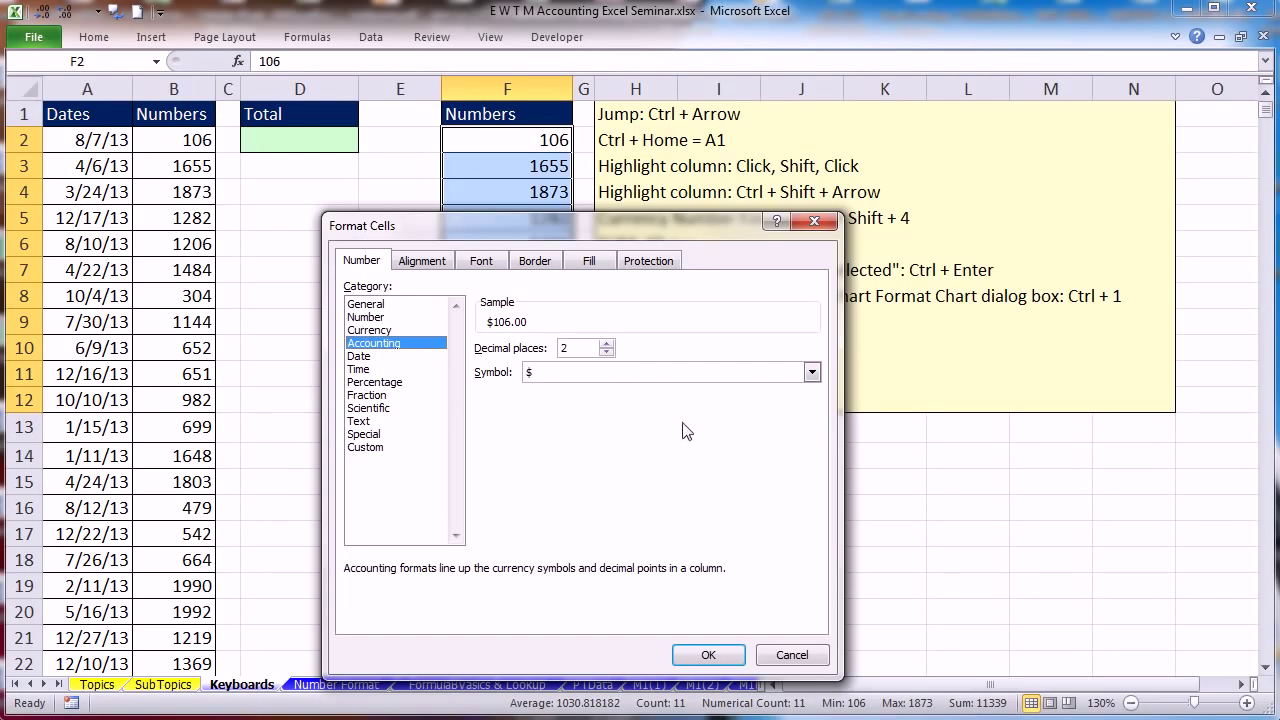
pyautogui.click(606, 352)
pyautogui.click(606, 352)
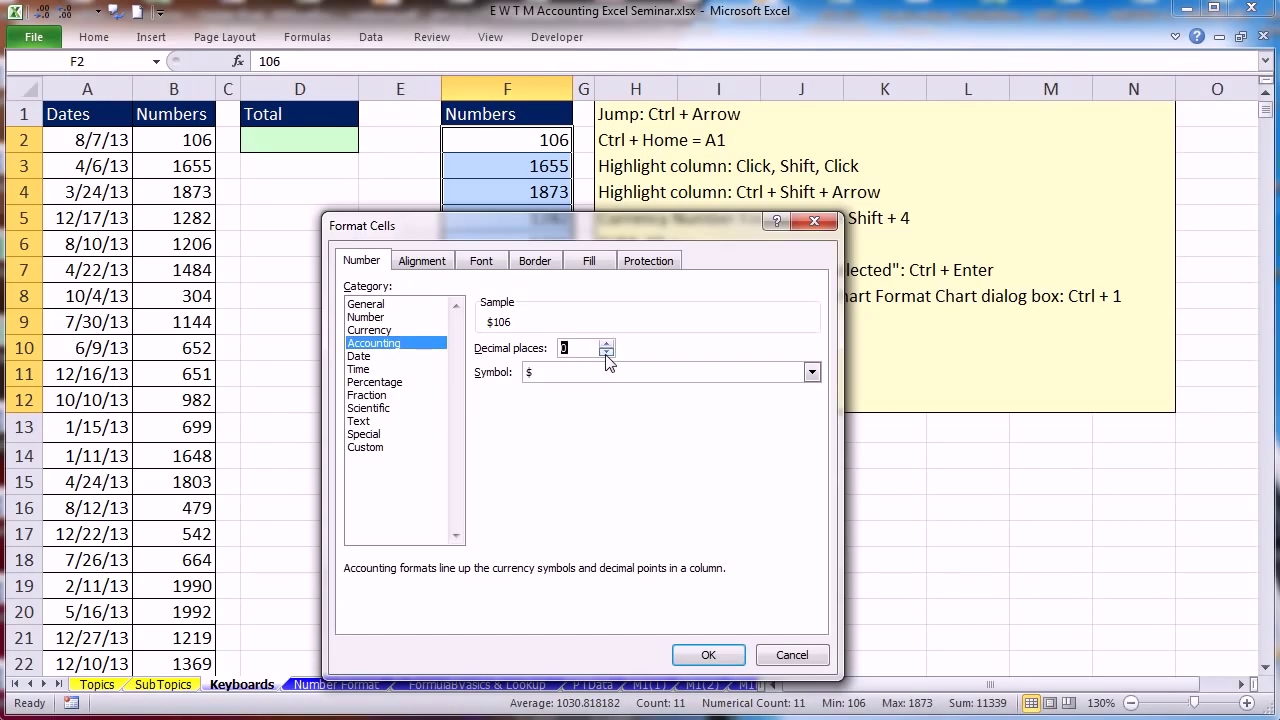
pyautogui.press('Escape')
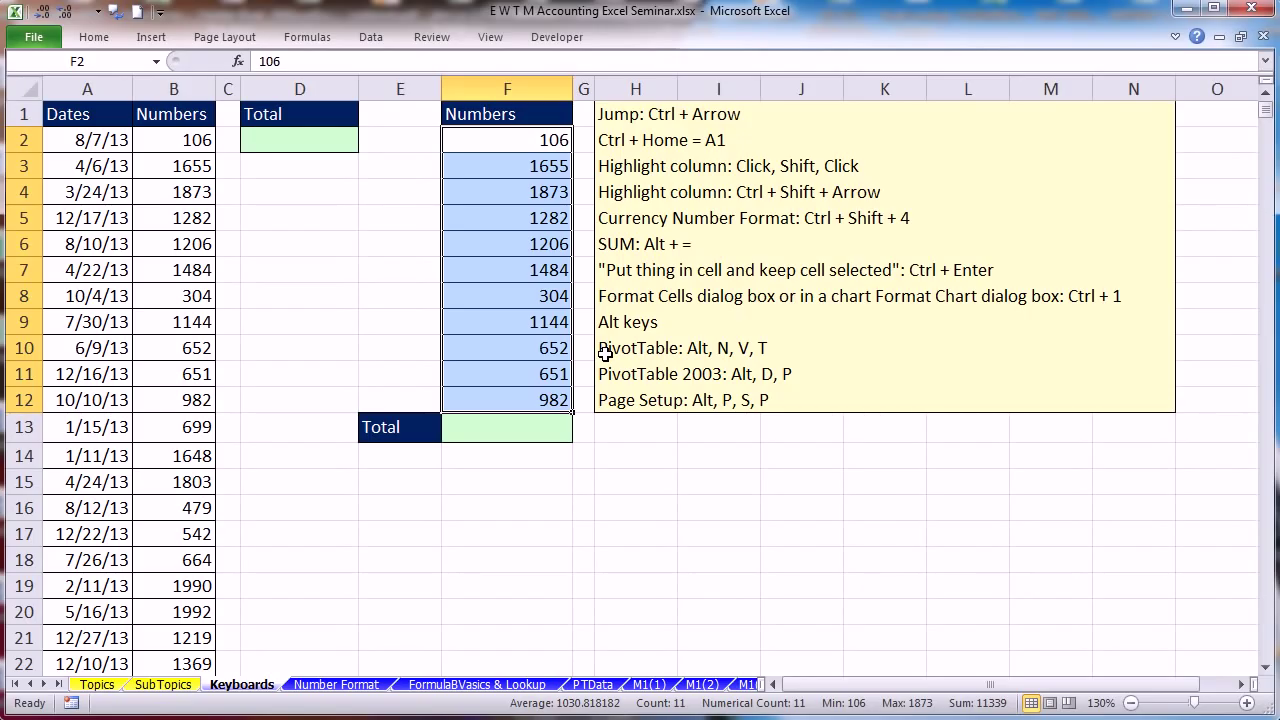
# - Apply the Currency number format with two decimal places to cells F2 to F12
pyautogui.hotkey('ctrl', 'shift', '4')
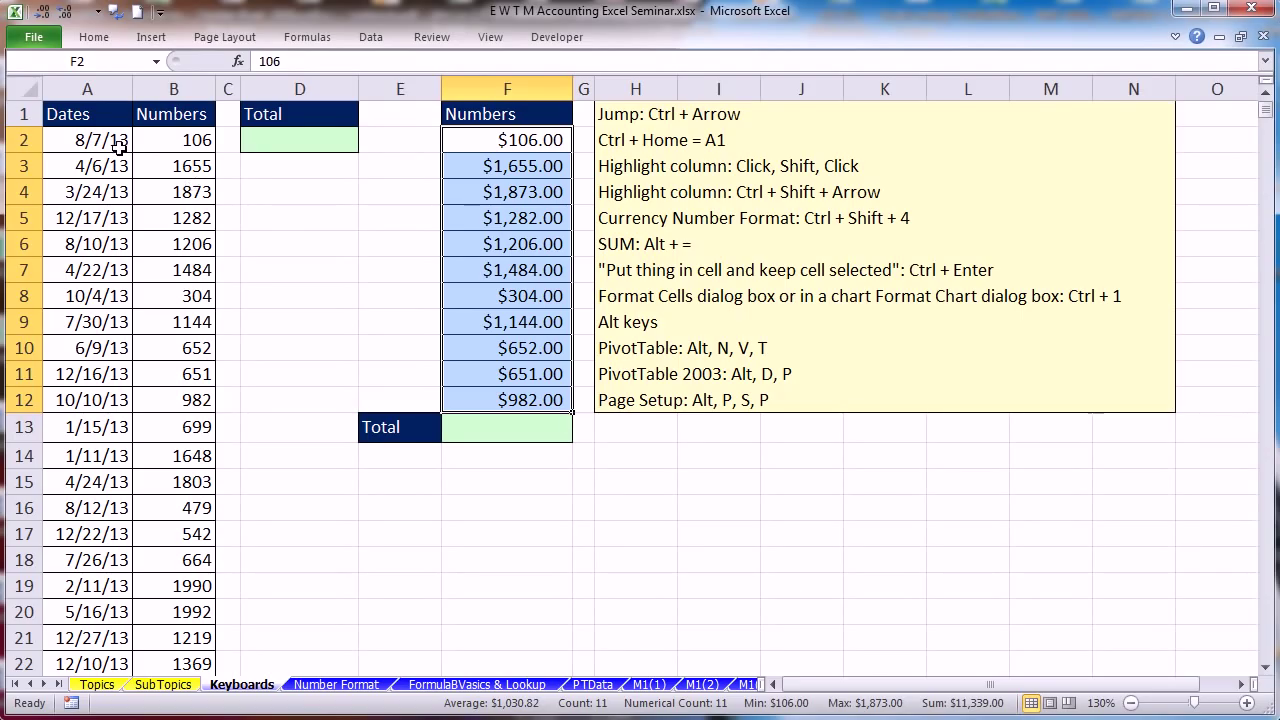
# - Select cells B2 to B8 in the Numbers column and reduce the selection to cell B2 only
pyautogui.click(178, 144)
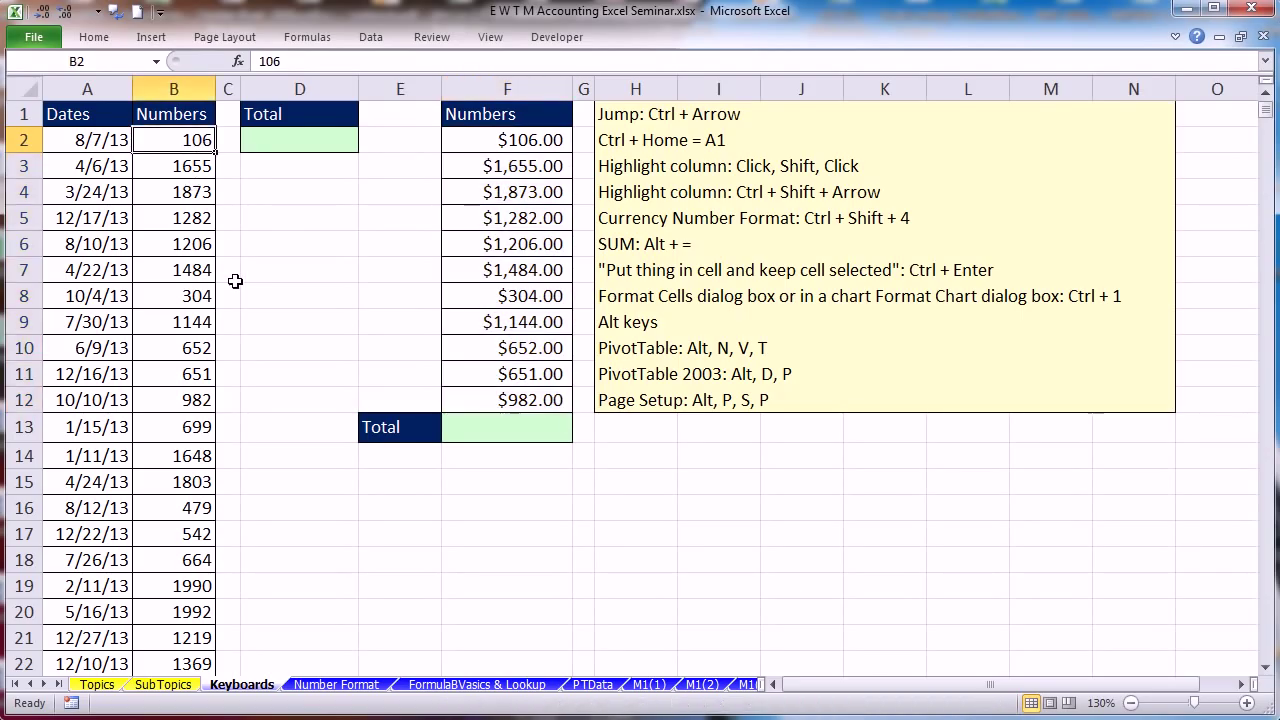
pyautogui.keyDown('shift'); pyautogui.click(190, 303); pyautogui.keyUp('shift')
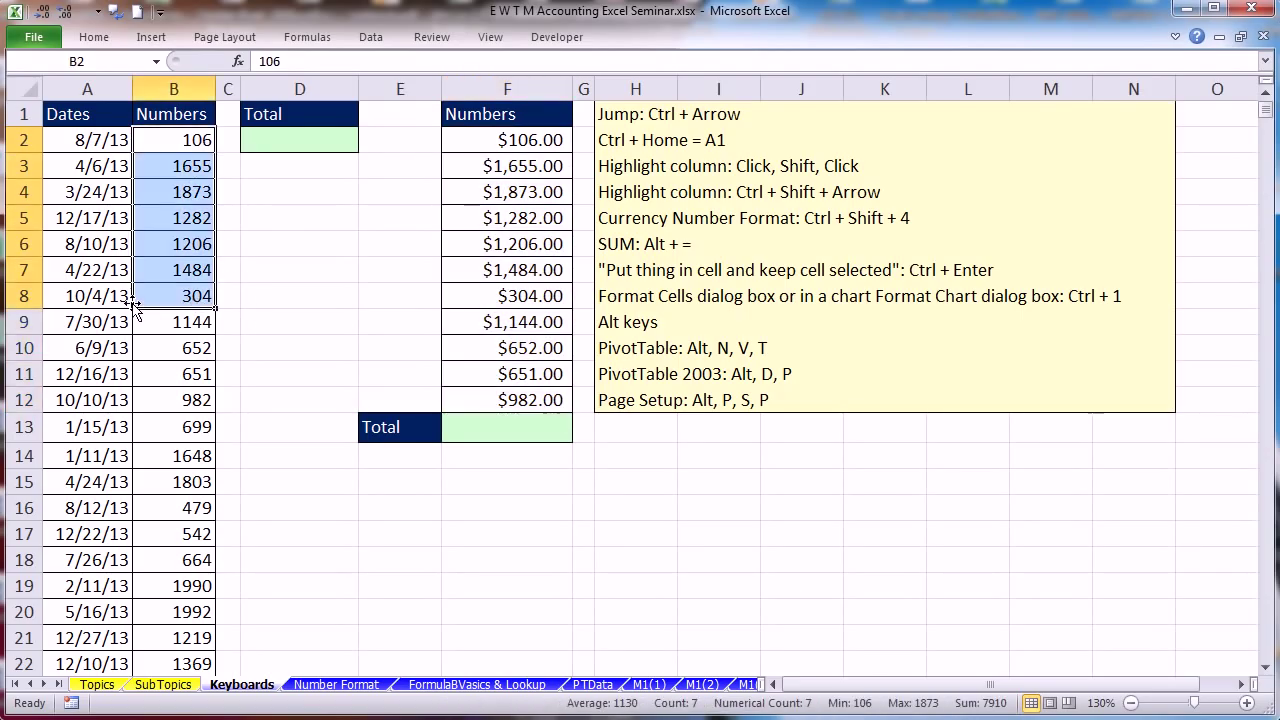
pyautogui.click(177, 142)
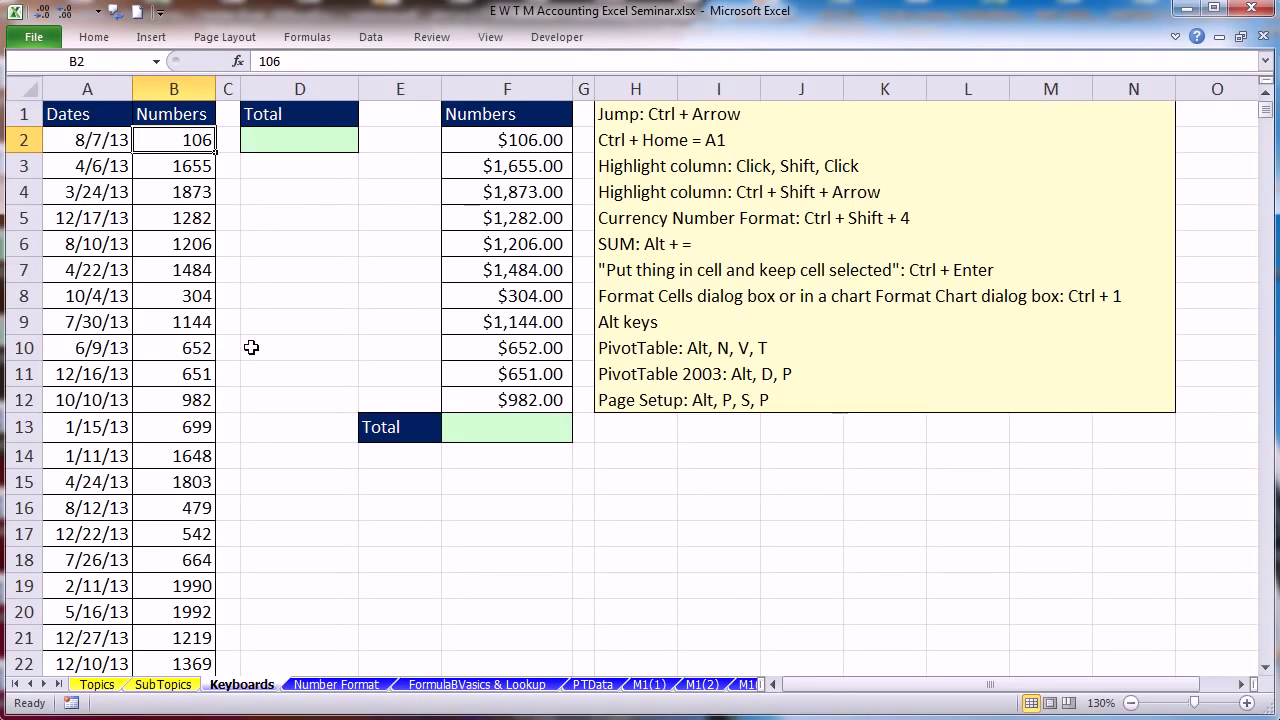
# - Jump to the last entry of the Numbers column in B, return to the start of the sheet and select cell B2
pyautogui.hotkey('ctrl', 'Down')
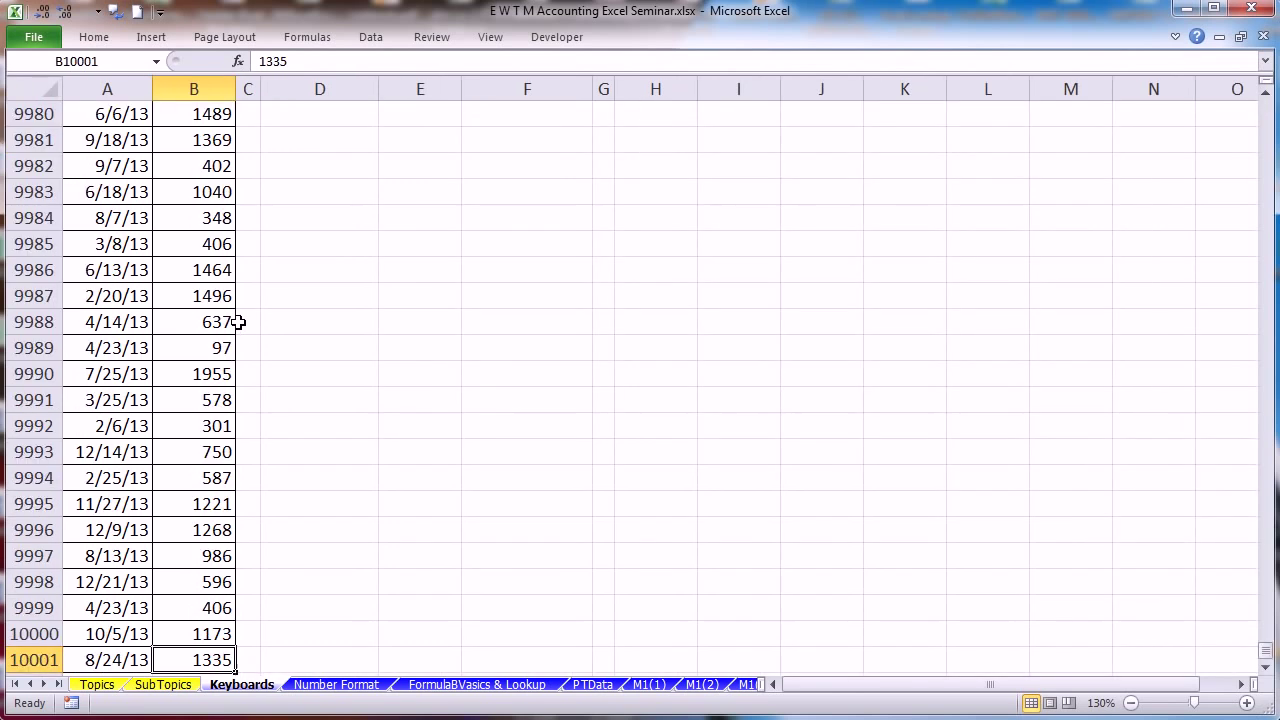
pyautogui.hotkey('ctrl', 'Home')
pyautogui.click(186, 143)
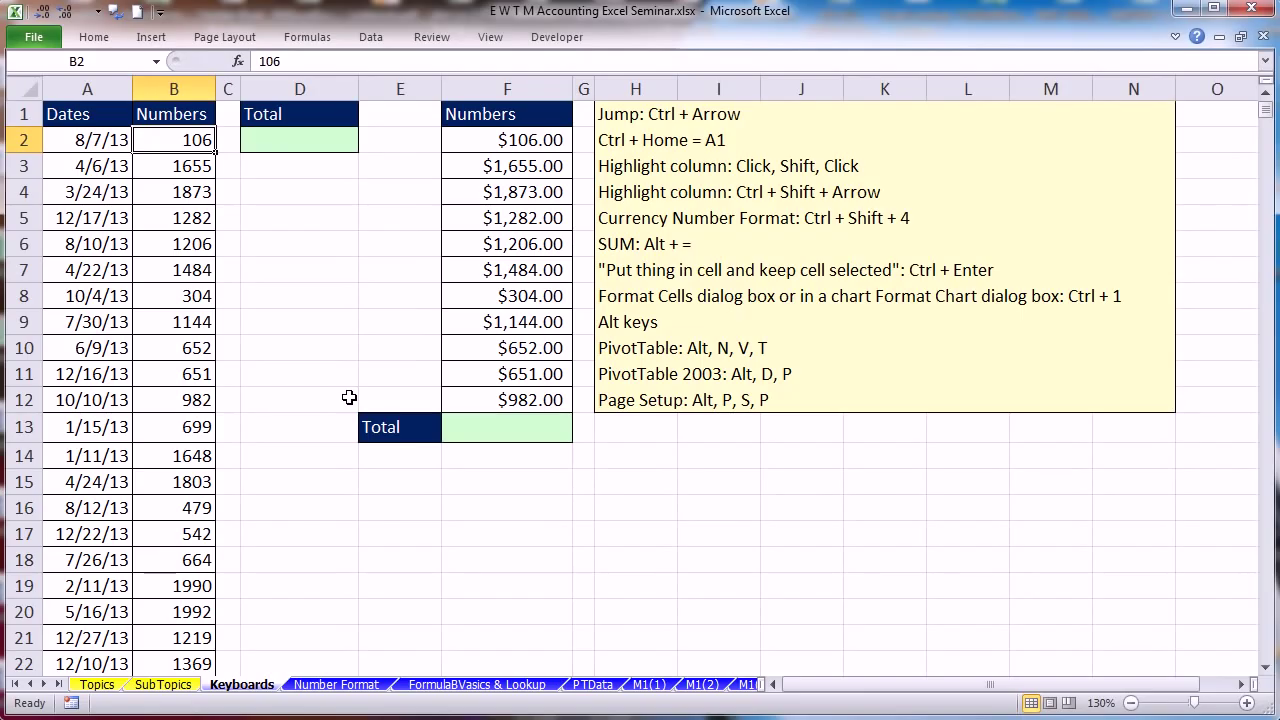
# - Apply the Currency number format with two decimal places to cells B2 to B10001 and widen column B
pyautogui.hotkey('ctrl', 'shift', 'Down')
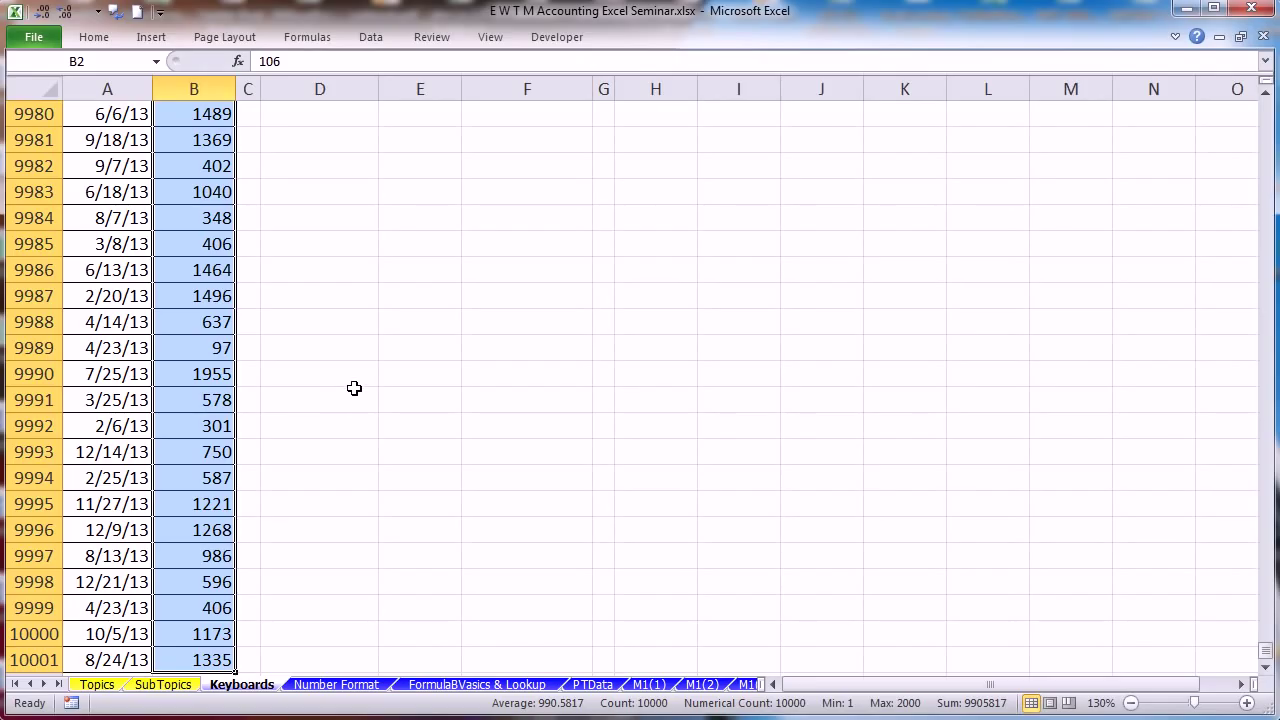
pyautogui.hotkey('ctrl', 'shift', '4')
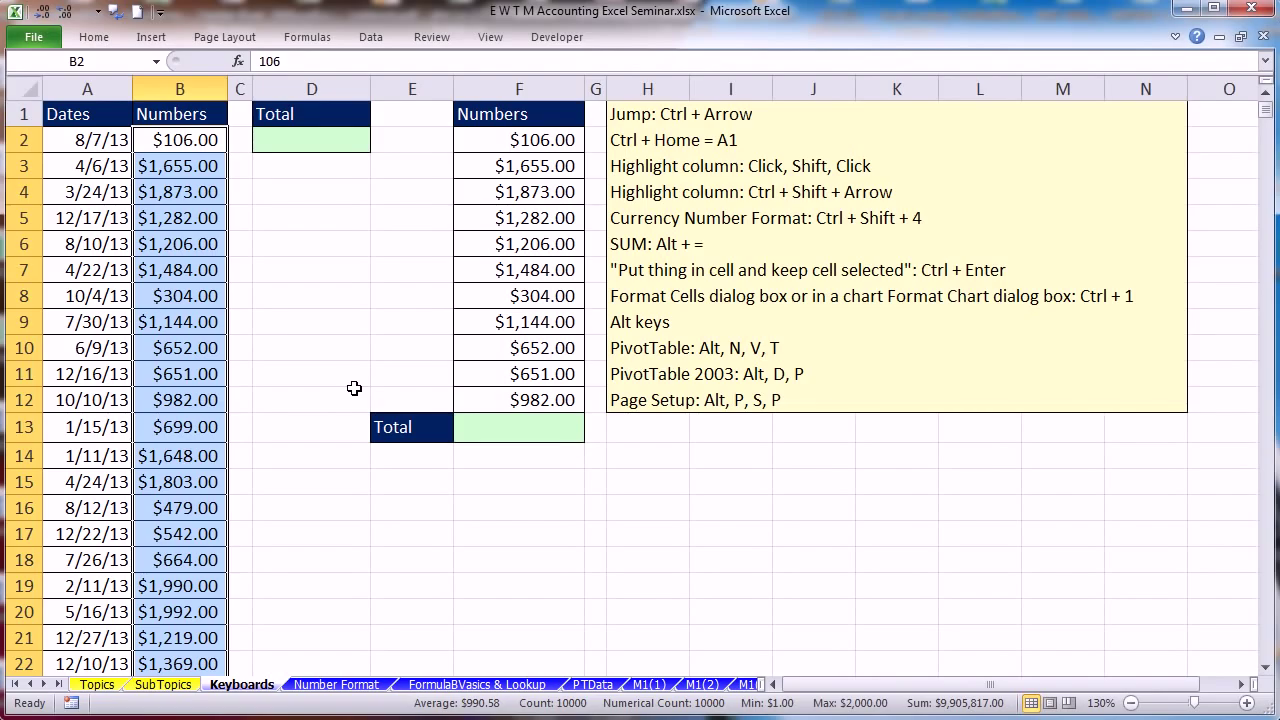
pyautogui.moveTo(228, 89); pyautogui.dragTo(251, 96)
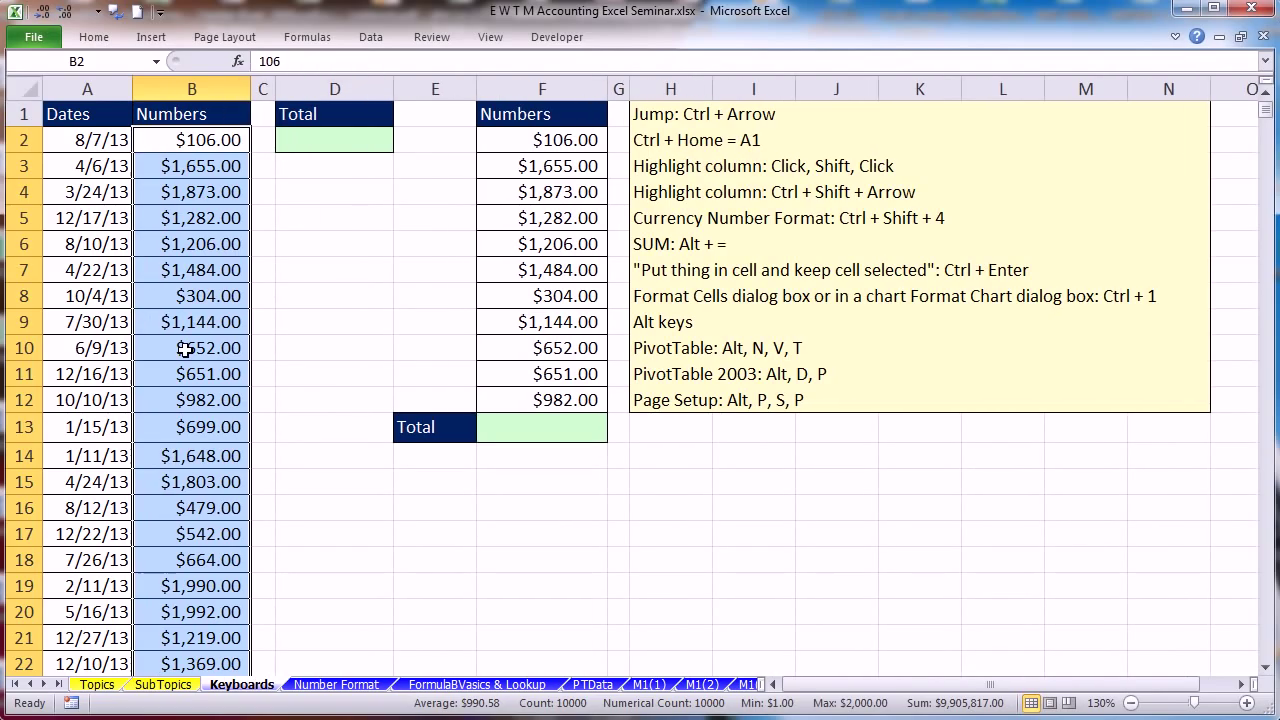
# - Expand the ribbon and apply the Accounting number format to the selected cells B2 to B10001
pyautogui.hotkey('ctrl', 'F1')
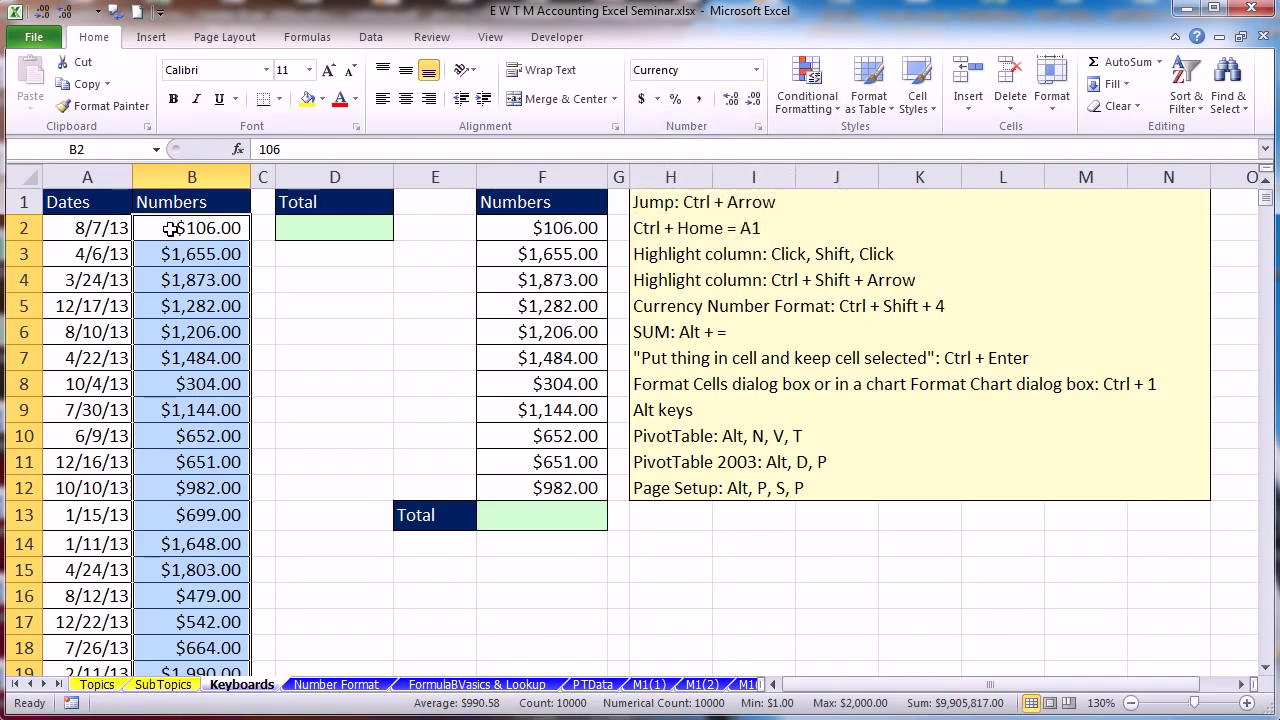
pyautogui.click(757, 70)
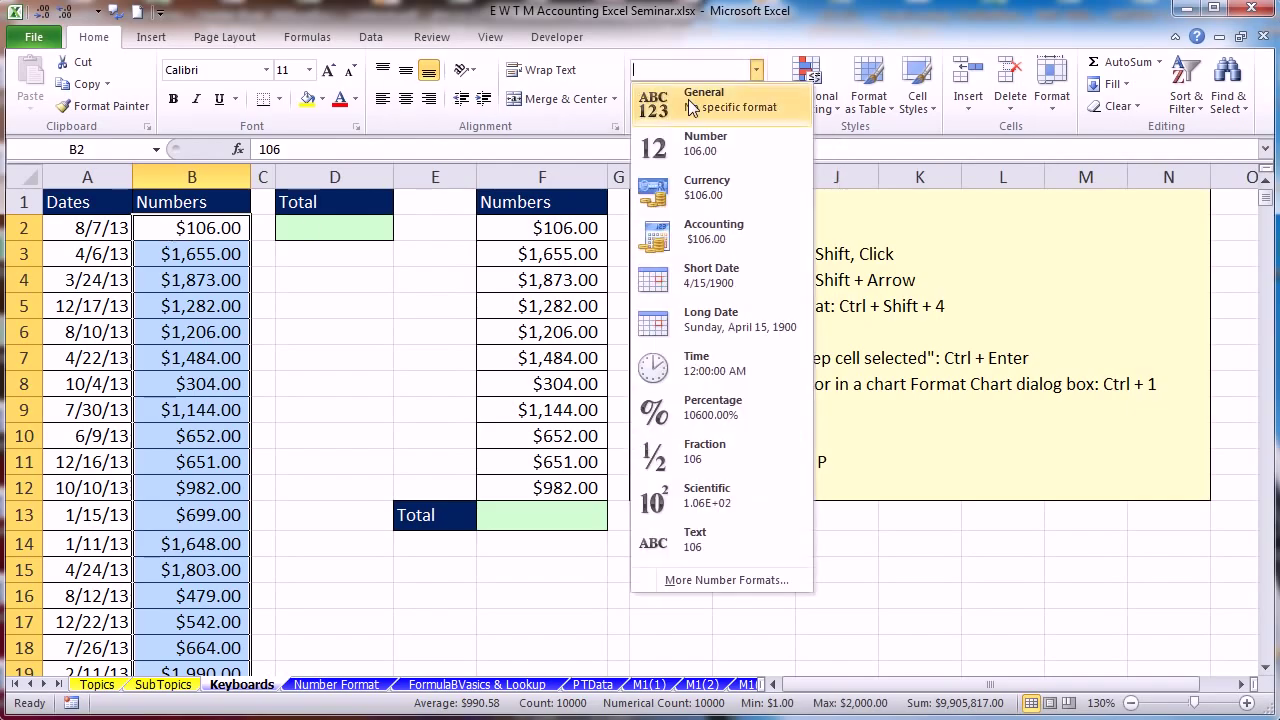
pyautogui.click(687, 240)
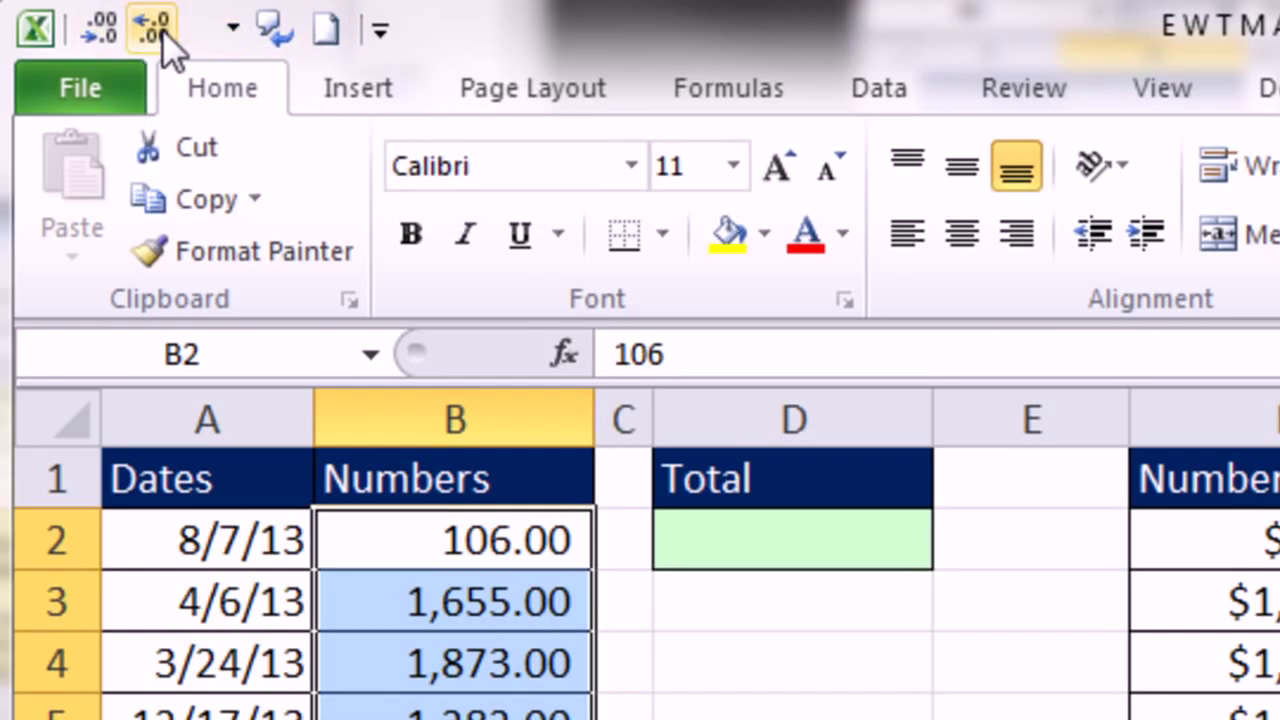
# - Open the Quick Access Toolbar customization options and move the dialog fully into view
pyautogui.rightClick(217, 25)
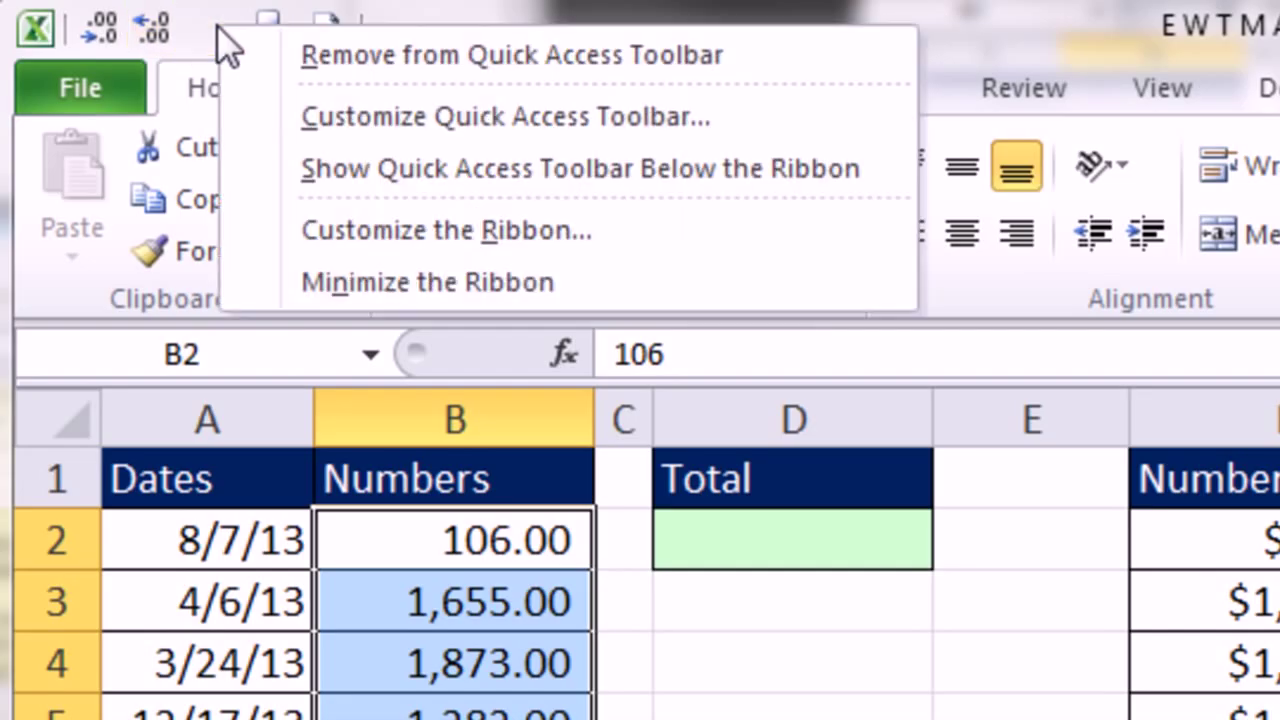
pyautogui.click(406, 129)
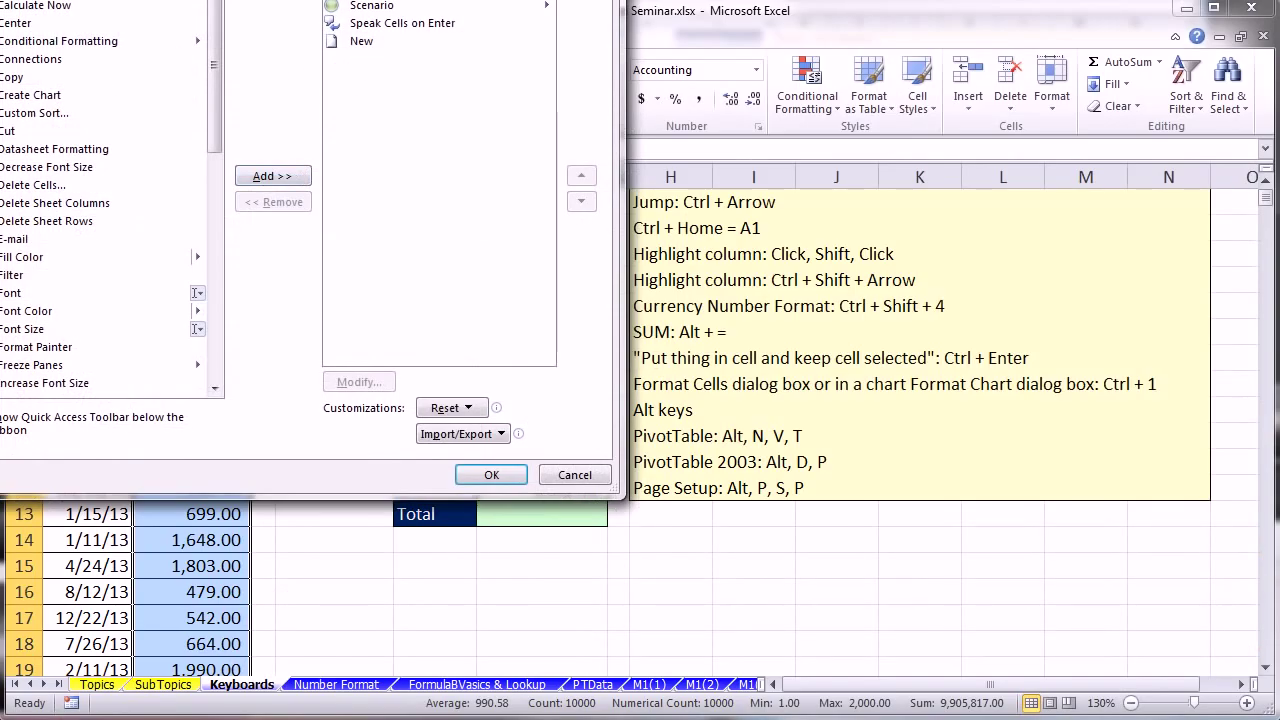
pyautogui.moveTo(118, 0); pyautogui.dragTo(413, 7)
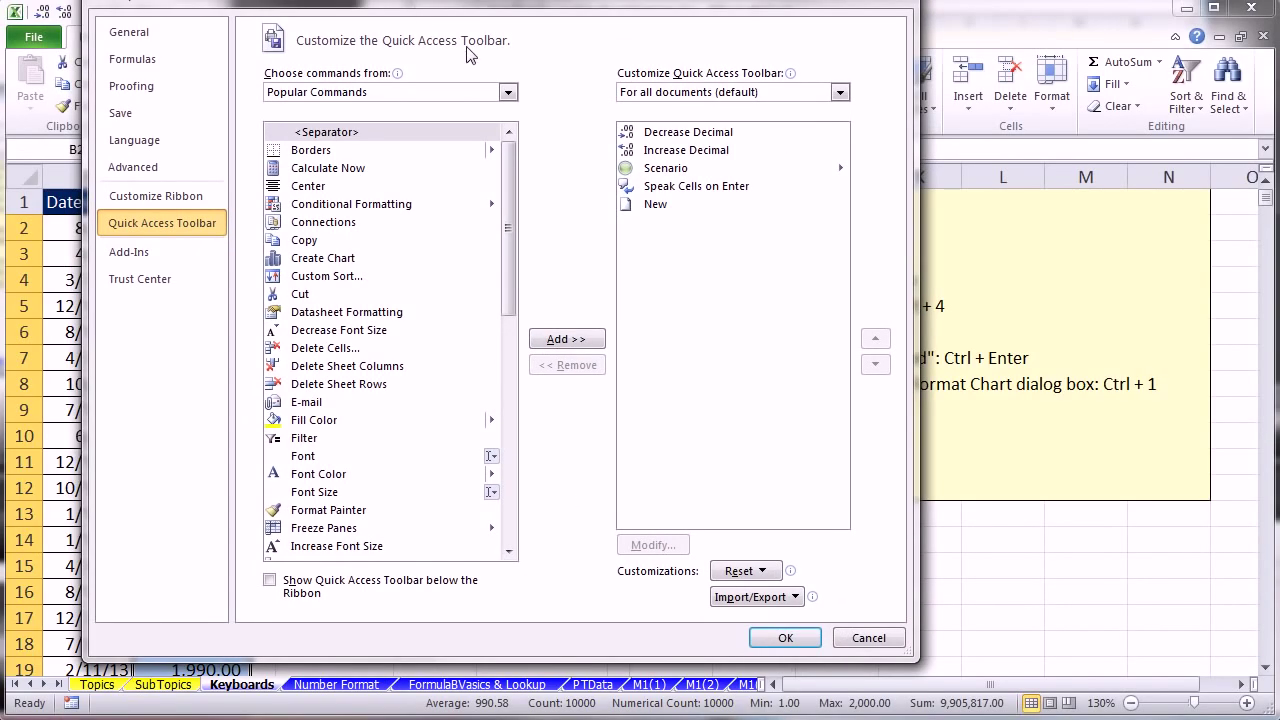
pyautogui.moveTo(284, 6); pyautogui.dragTo(284, 31)
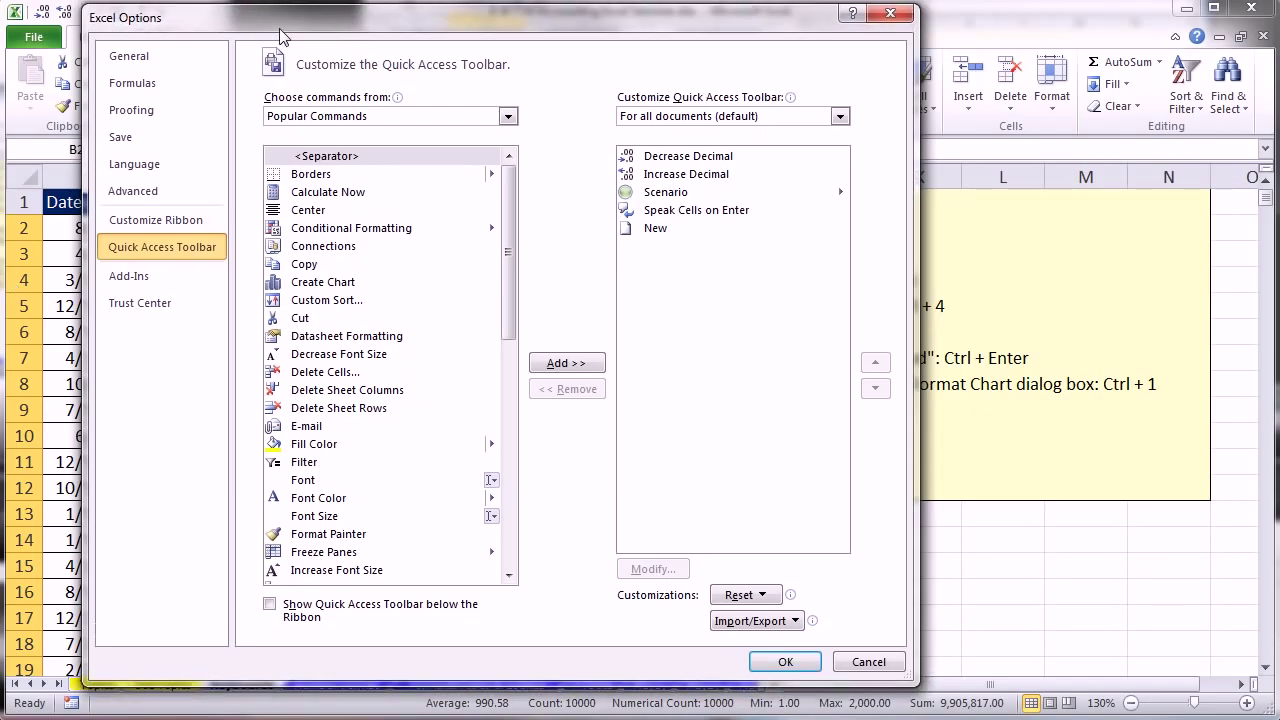
# - List All Commands as candidates for the Quick Access Toolbar, select 16:10 and close the options without adding anything
pyautogui.click(401, 118)
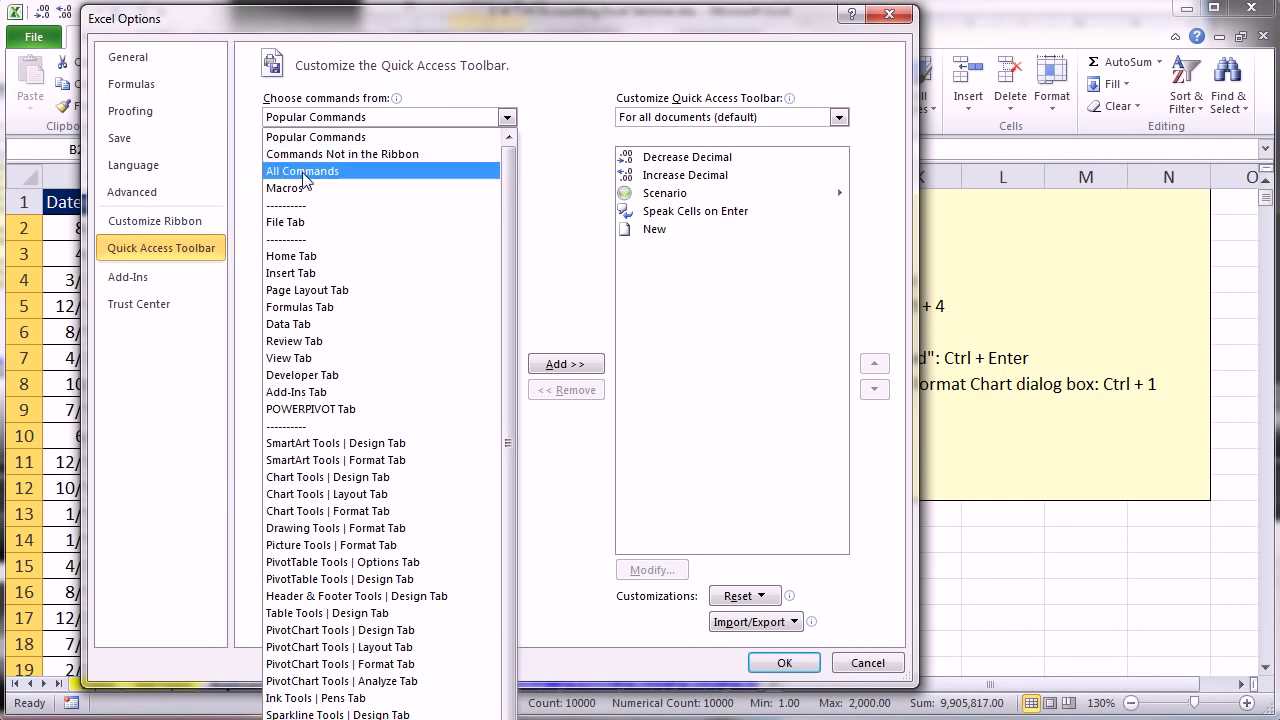
pyautogui.click(304, 171)
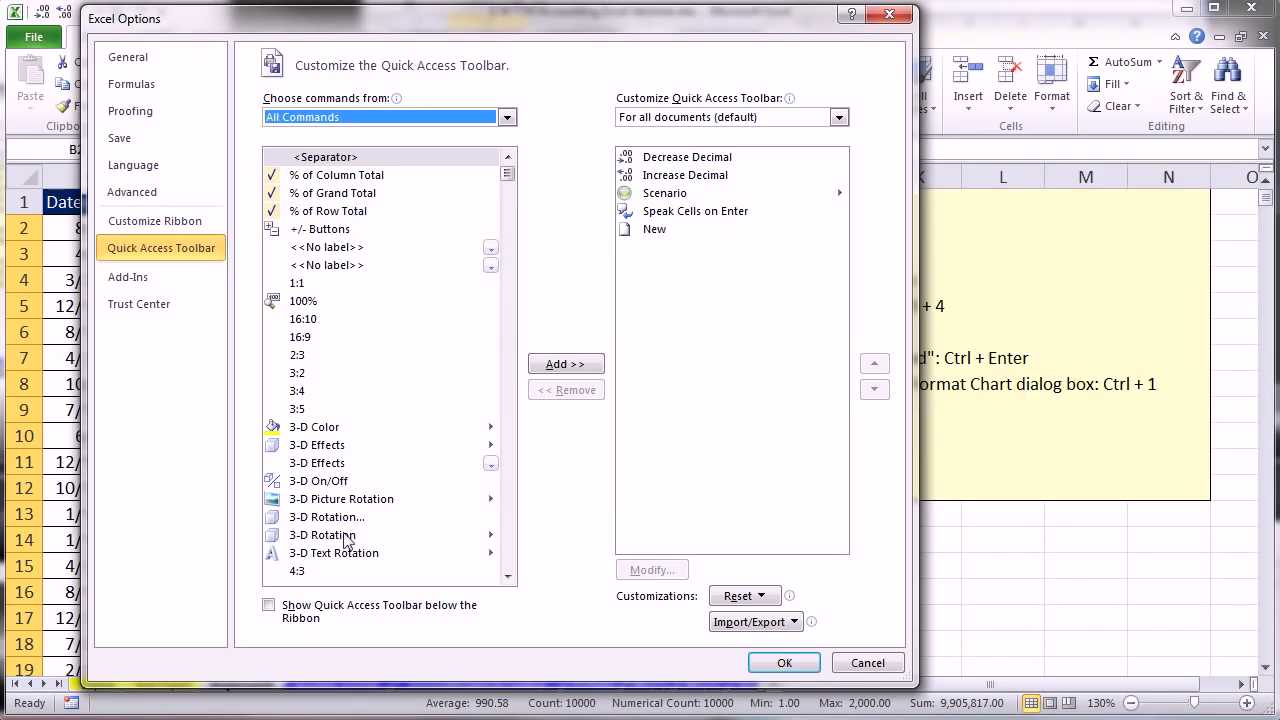
pyautogui.click(357, 320)
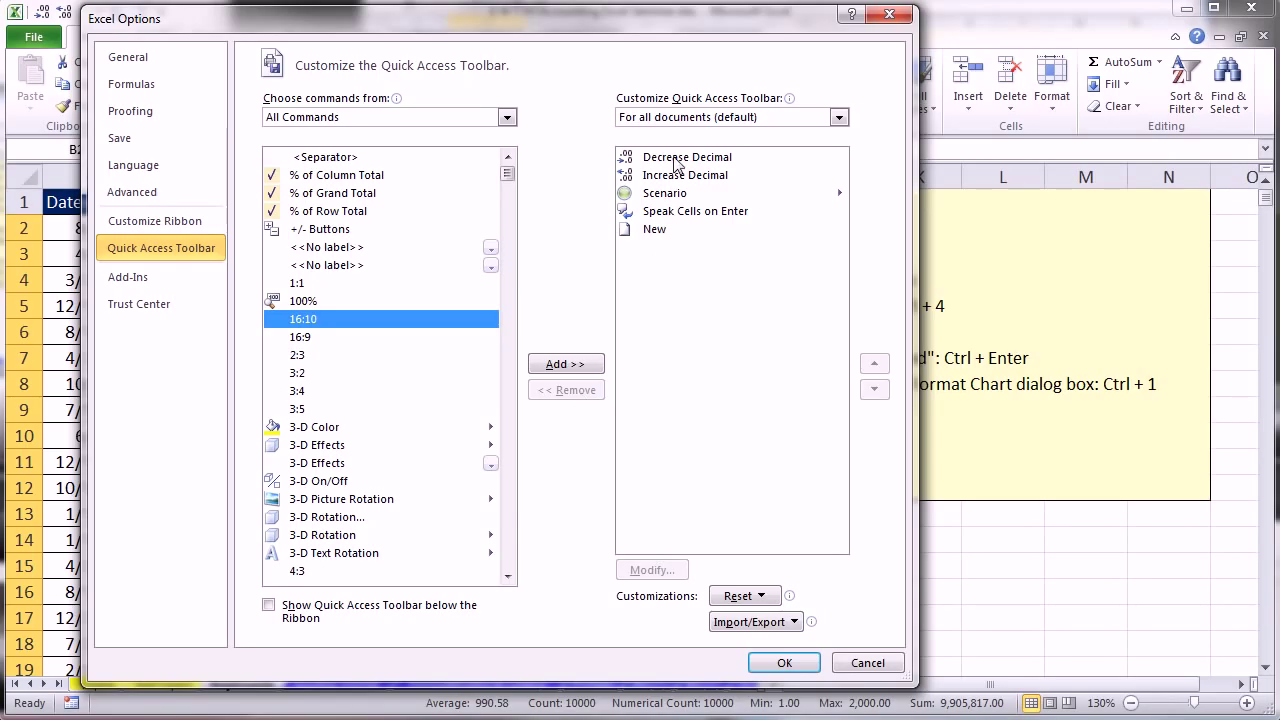
pyautogui.click(792, 661)
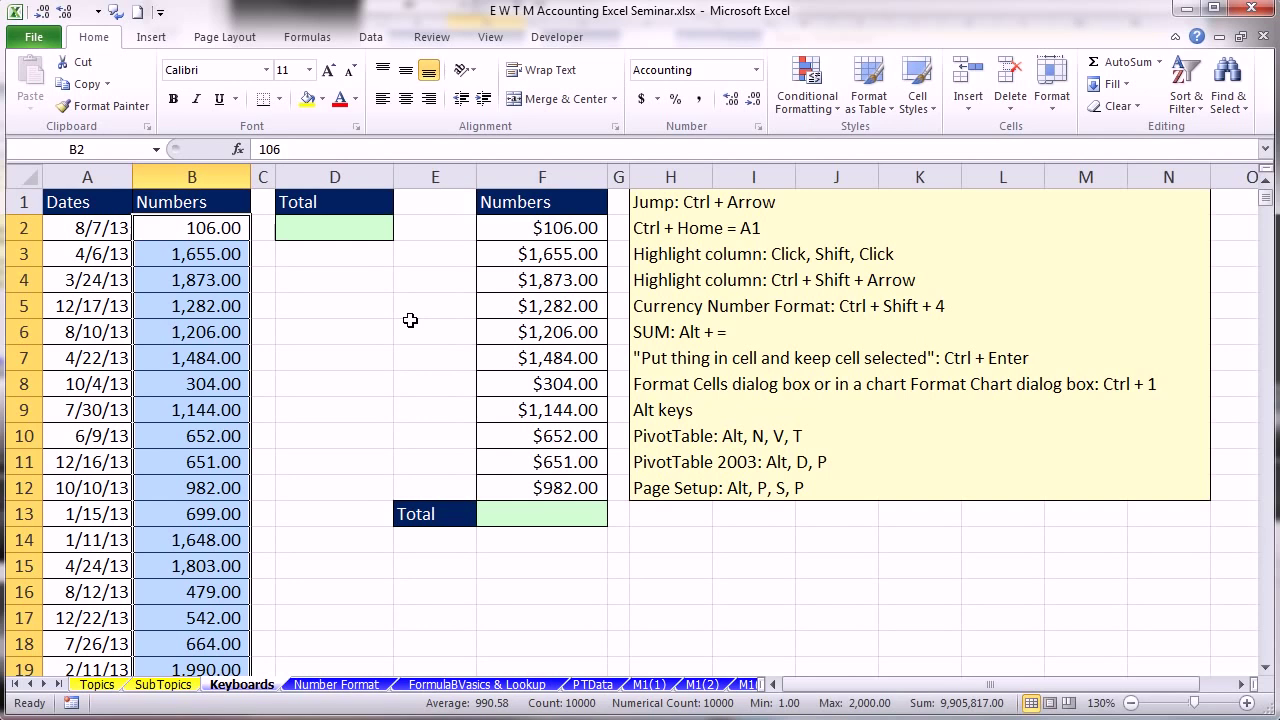
# - Decrease the decimal places of the selected cells B2 to B10001 to zero
pyautogui.press('alt')
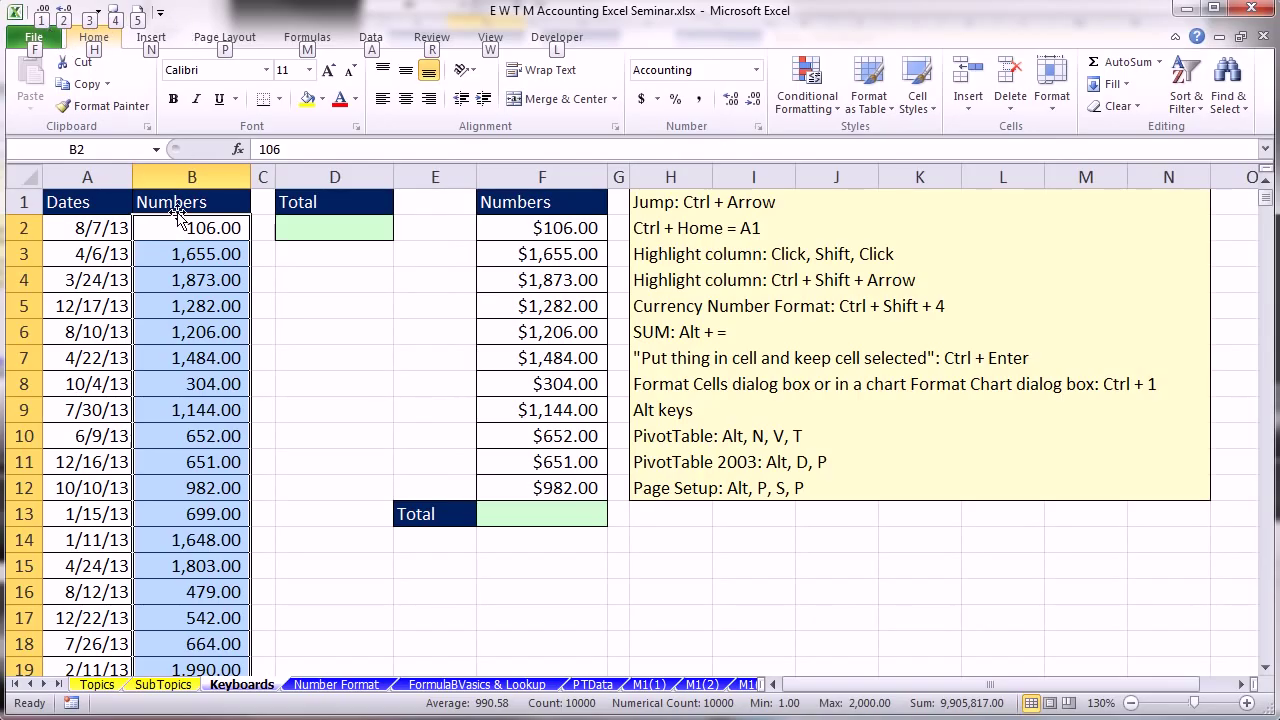
pyautogui.press('Escape')
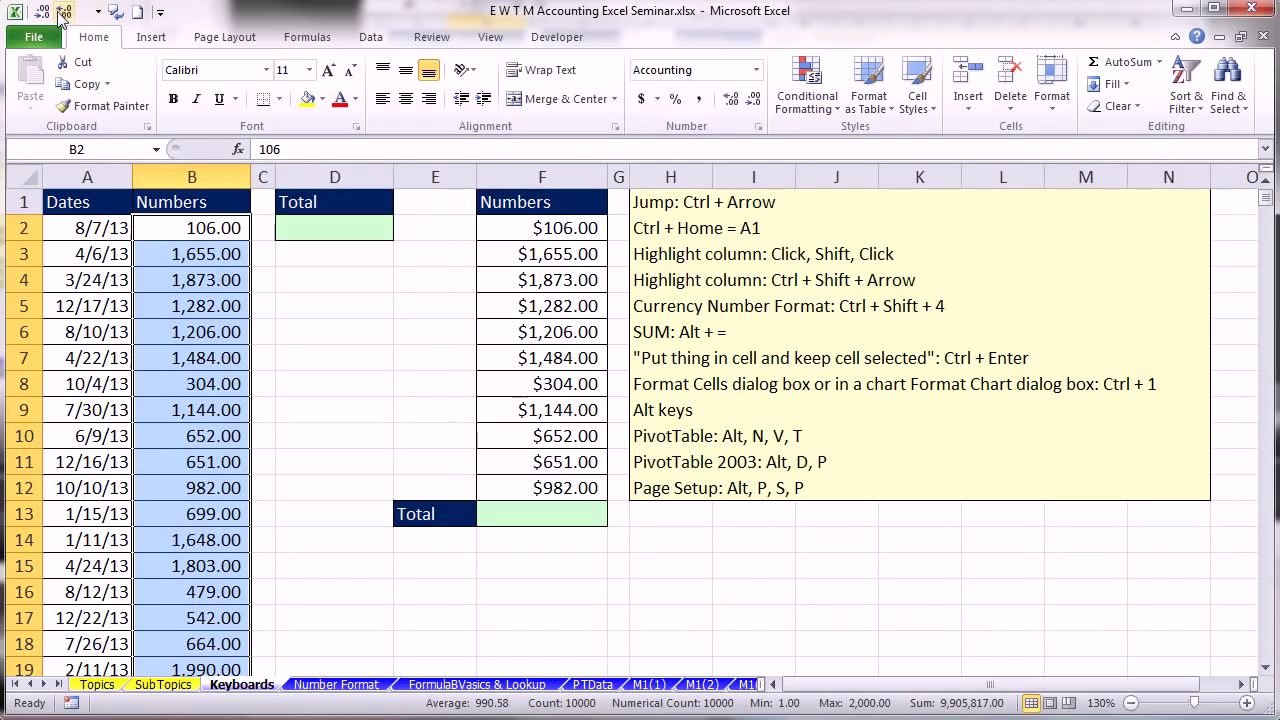
pyautogui.hotkey('alt', 'h')
pyautogui.press('9')
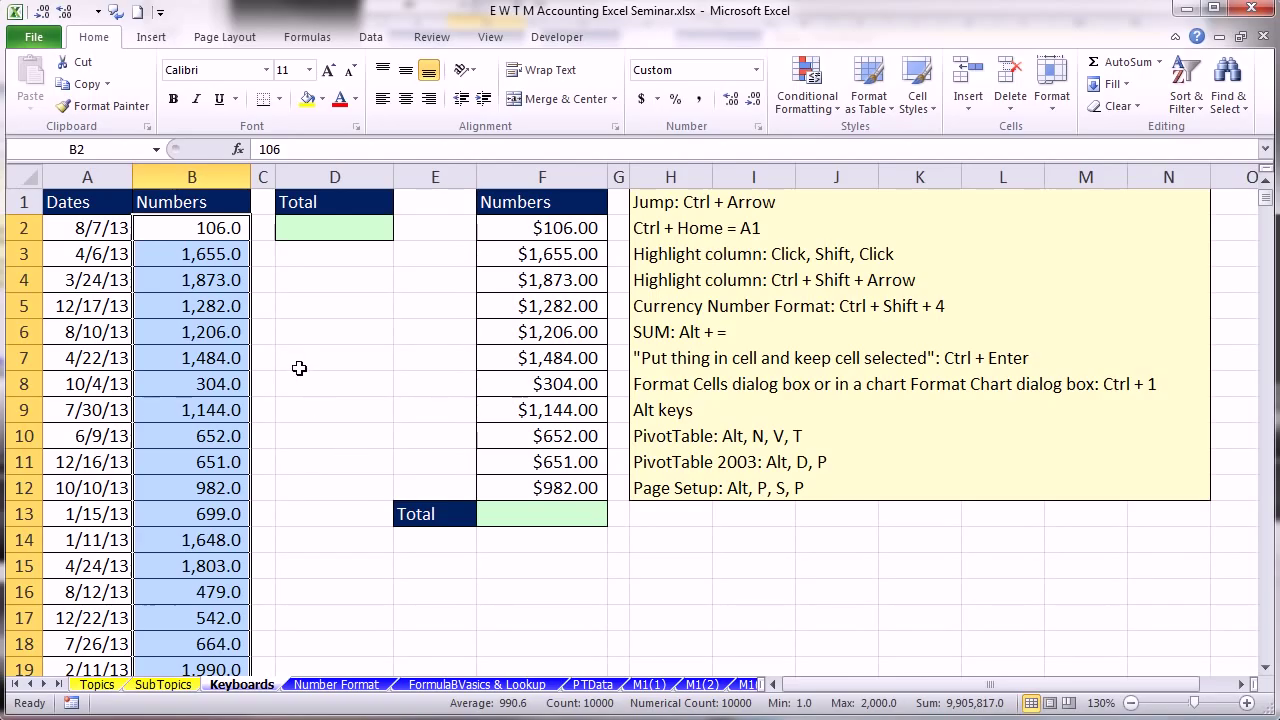
pyautogui.hotkey('alt', 'h')
pyautogui.press('9')
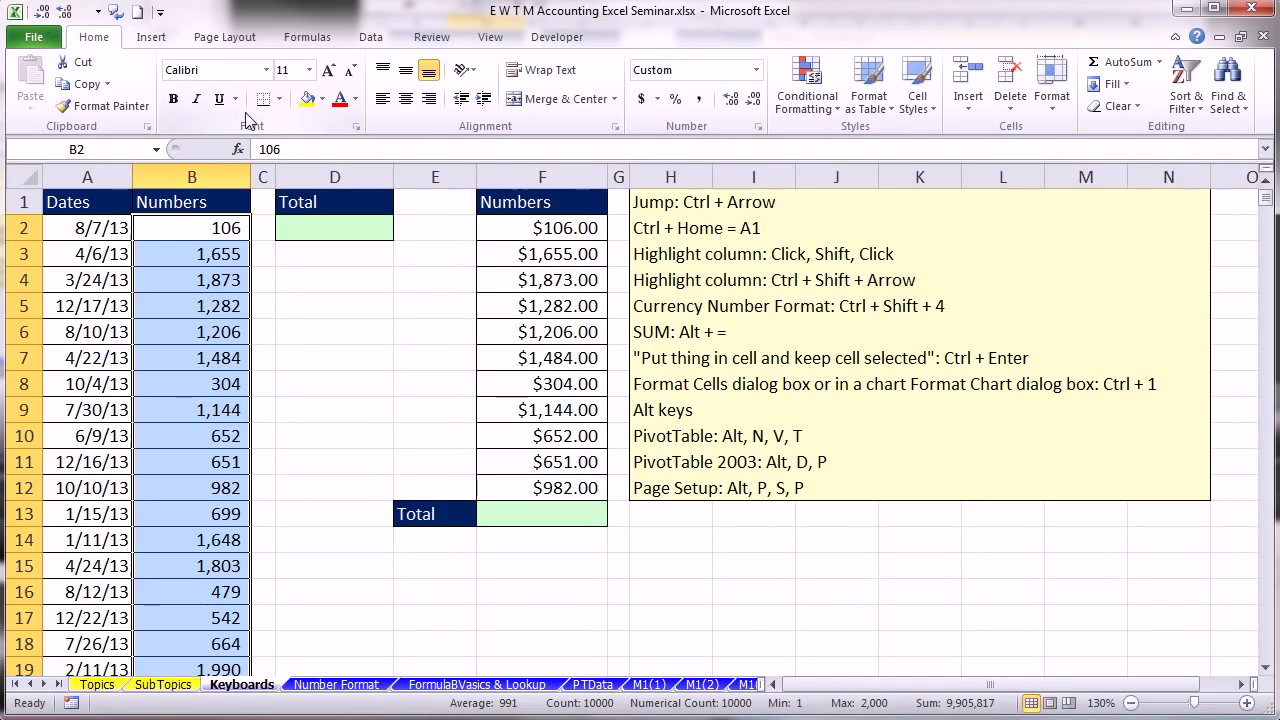
# - From cell B3, open the Create PivotTable dialog for the Dates and Numbers data, and cancel it
pyautogui.click(182, 254)
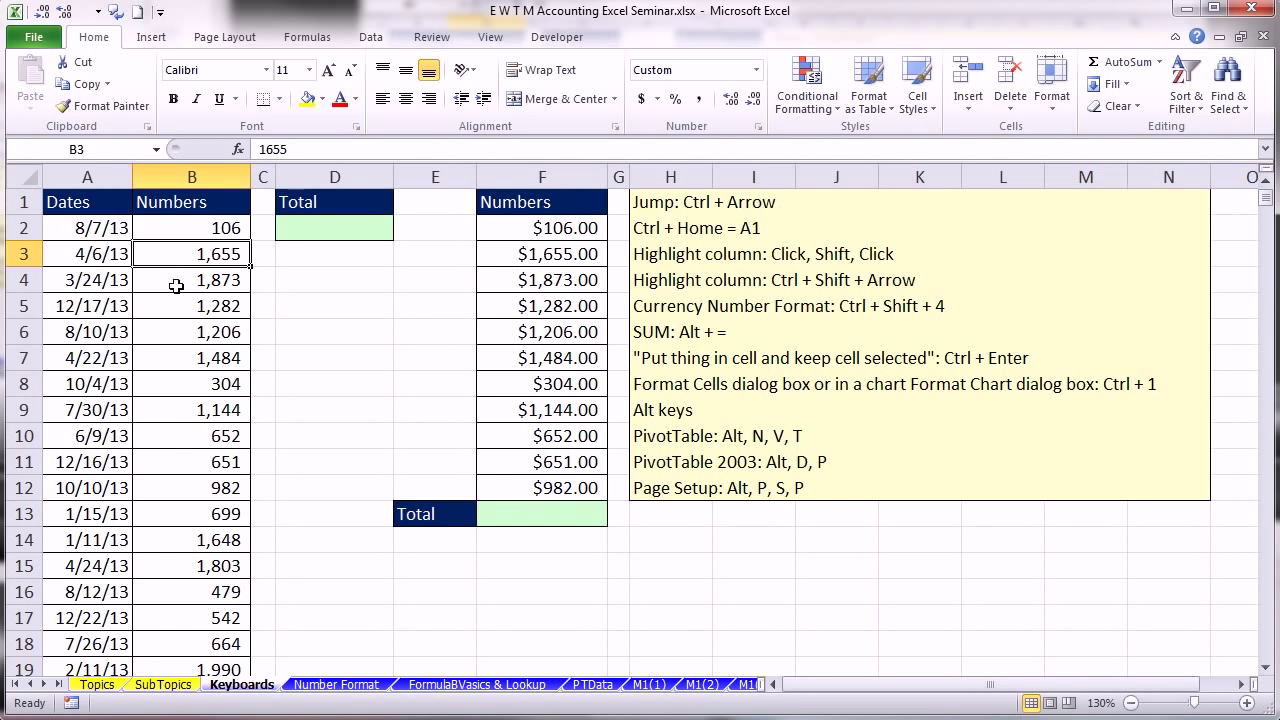
pyautogui.press('alt')
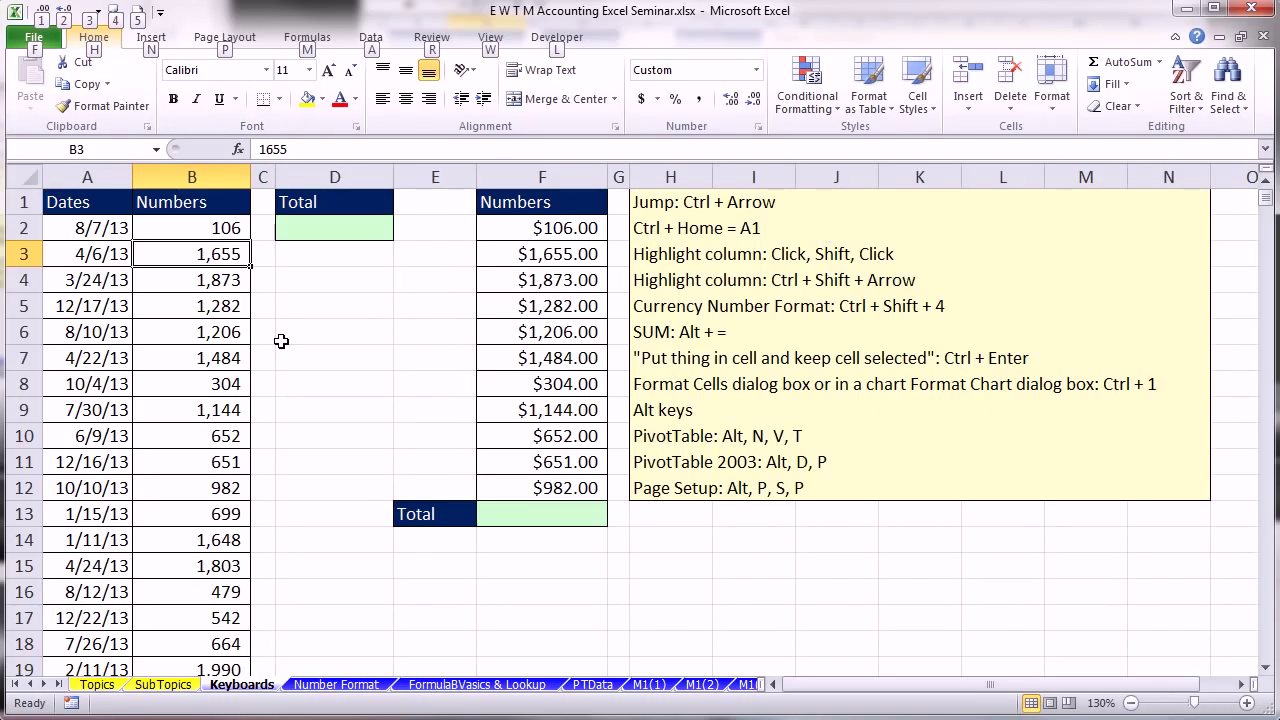
pyautogui.press('n')
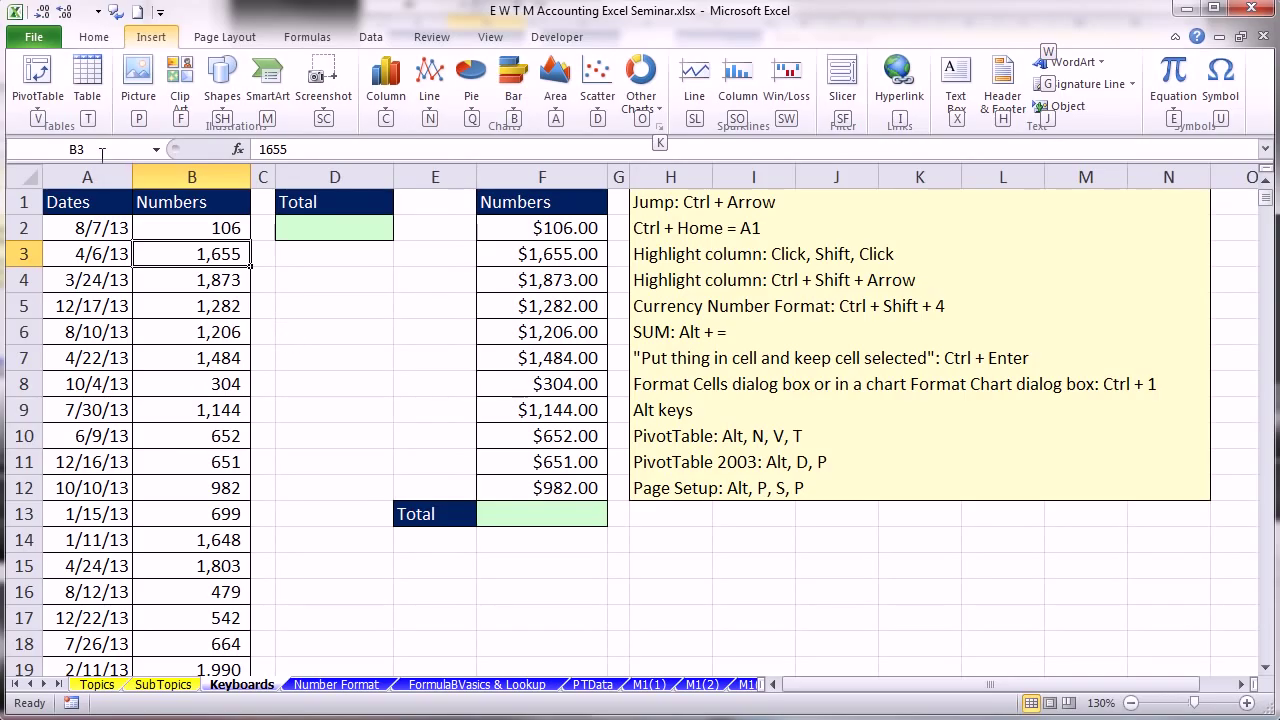
pyautogui.press('v')
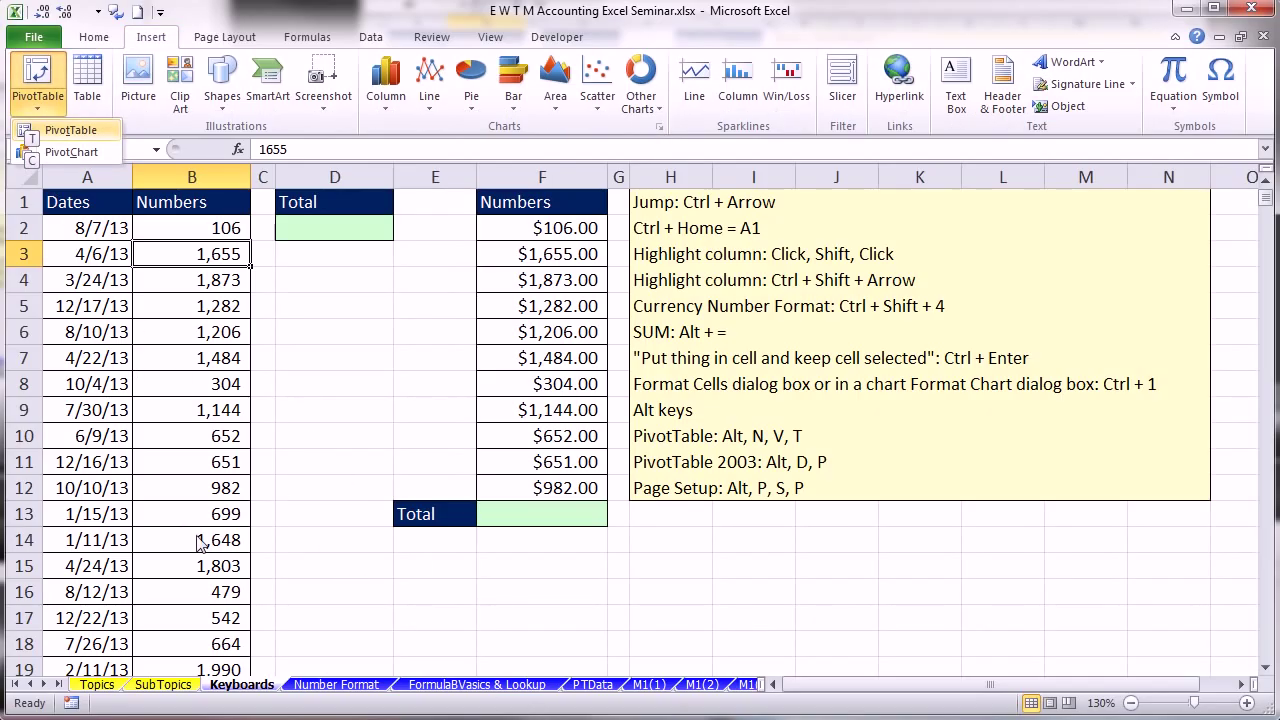
pyautogui.press('t')
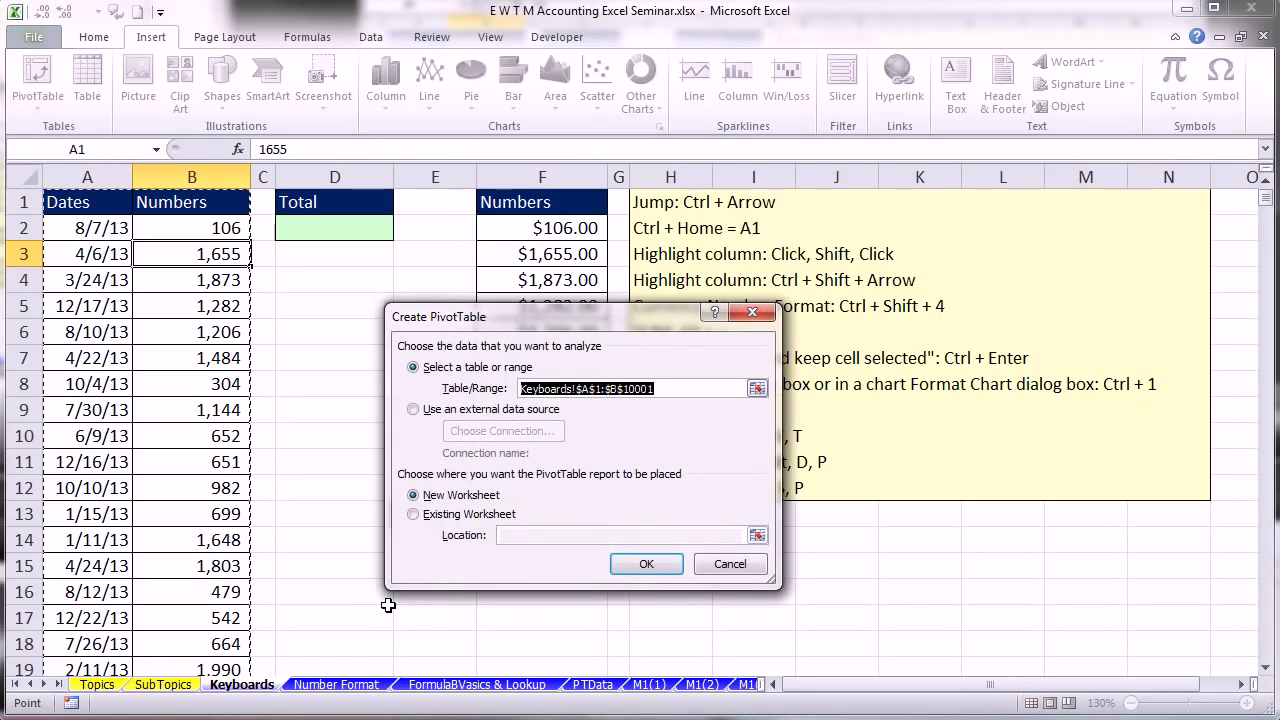
pyautogui.press('Escape')
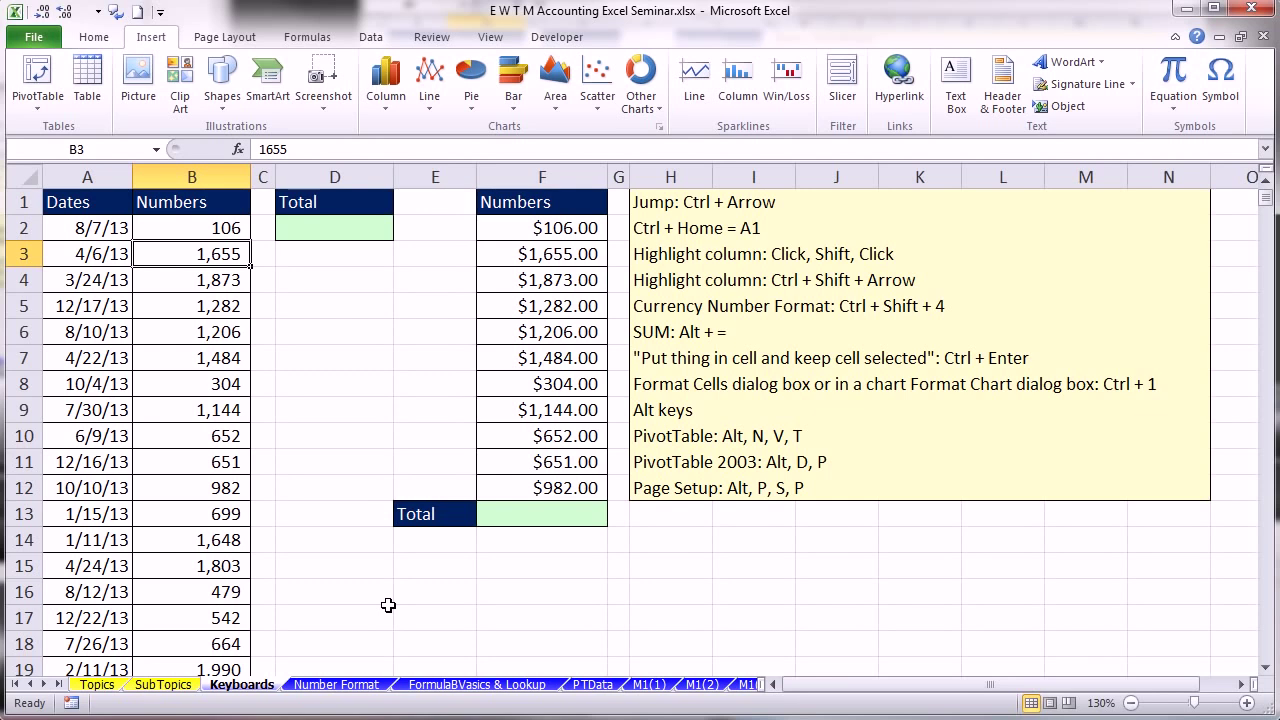
pyautogui.press('alt')
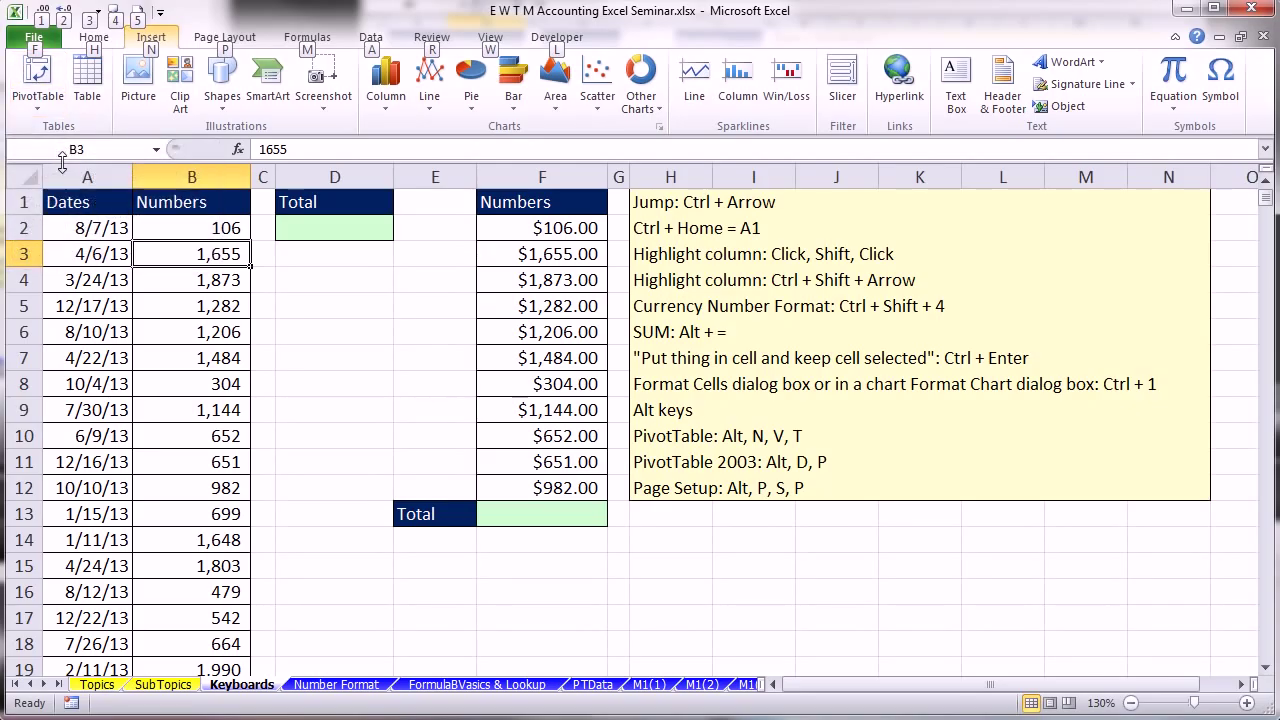
pyautogui.press('Escape')
pyautogui.click(358, 354)
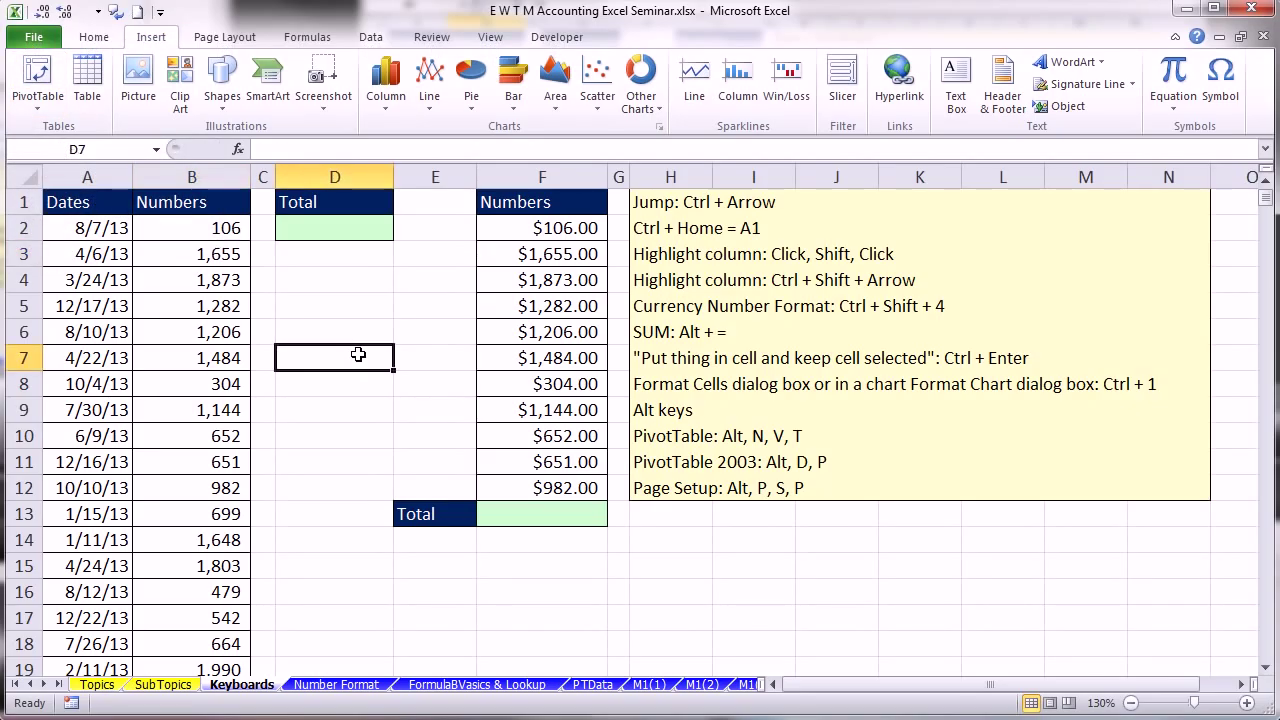
# - Start an AutoSum formula in the Total cell D2
pyautogui.click(327, 231)
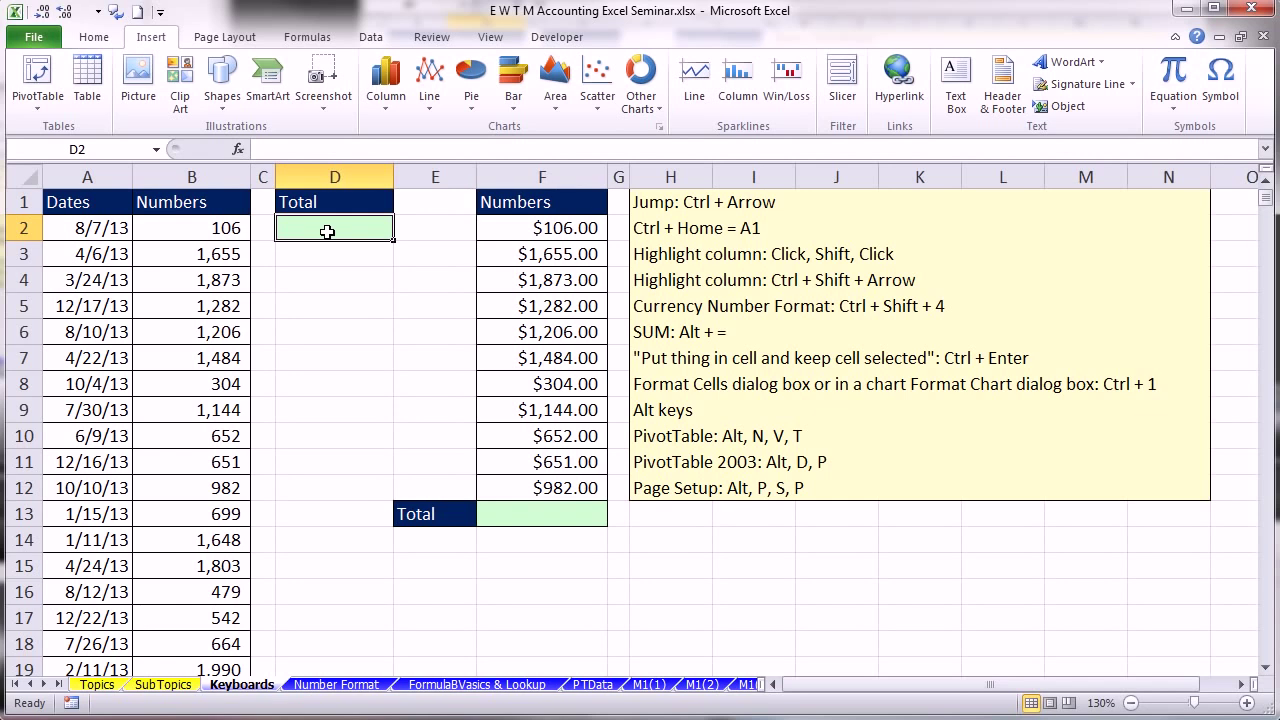
pyautogui.click(97, 40)
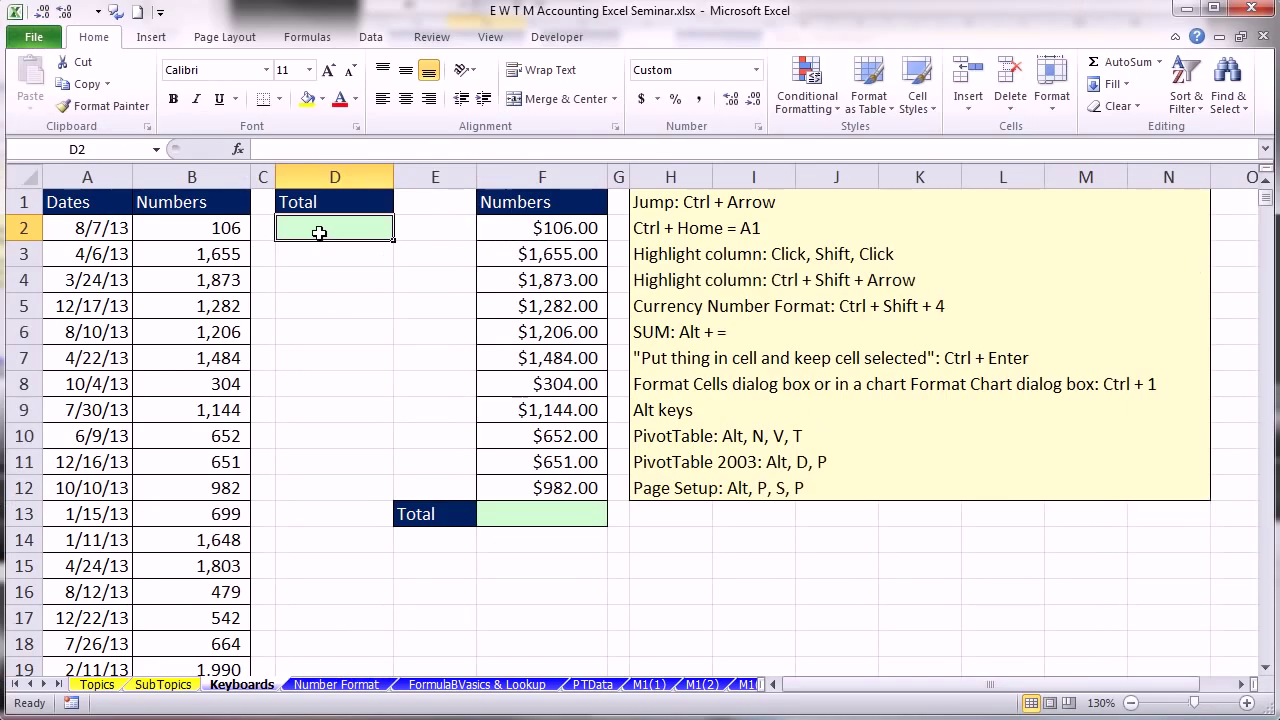
pyautogui.hotkey('alt', '=')
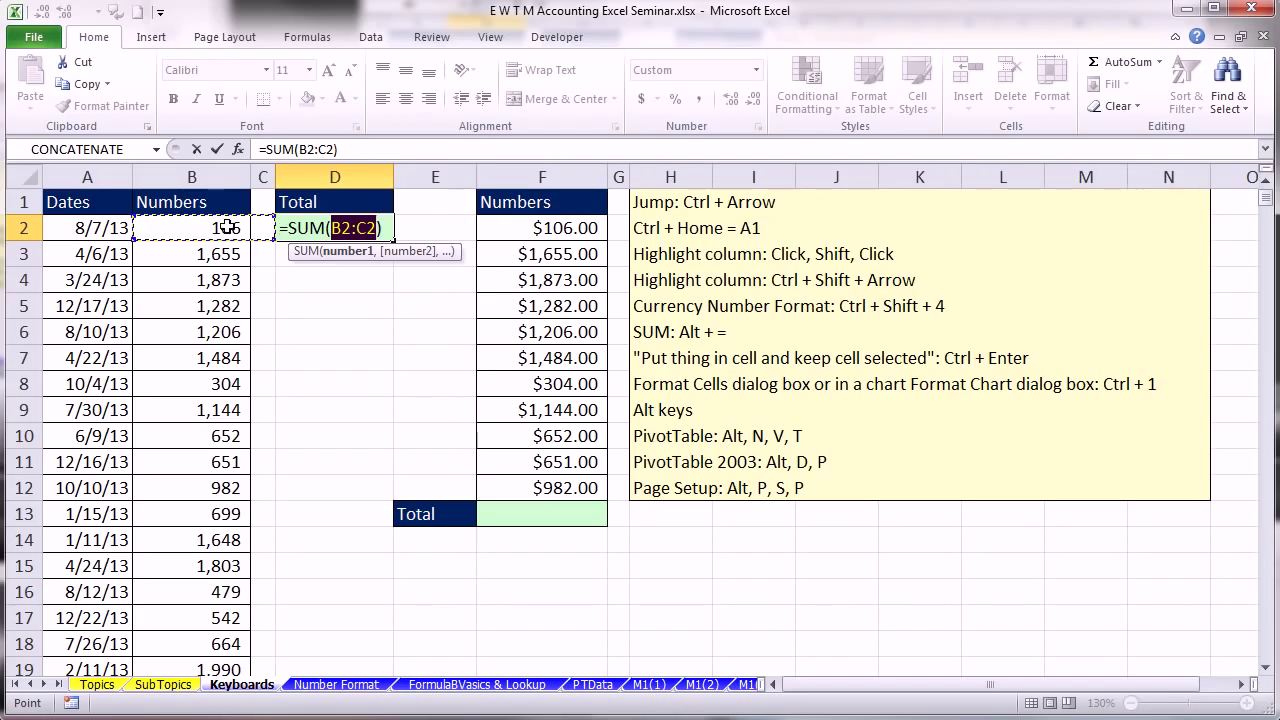
# - Try different ranges as the SUM argument in D2, including E5:F9 and D5:F8
pyautogui.moveTo(310, 296); pyautogui.dragTo(376, 372)
pyautogui.moveTo(428, 310); pyautogui.dragTo(552, 406)
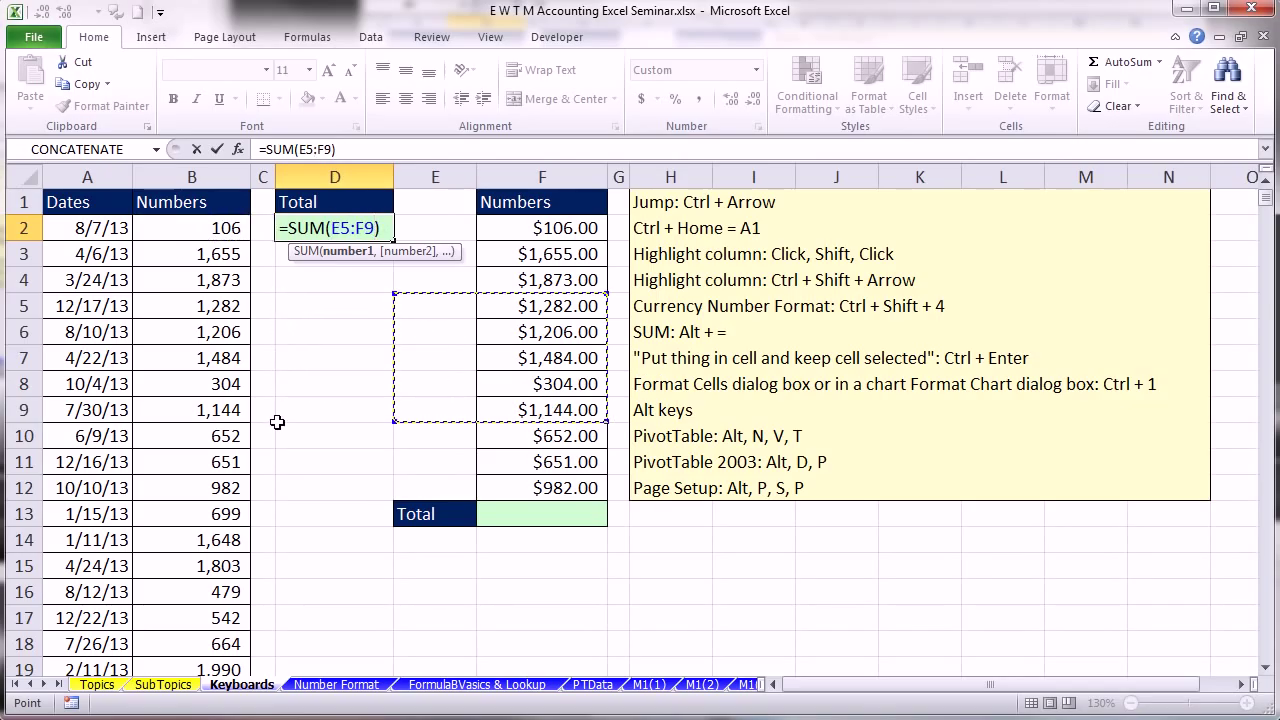
pyautogui.moveTo(285, 431); pyautogui.dragTo(408, 606)
pyautogui.moveTo(368, 304); pyautogui.dragTo(516, 385)
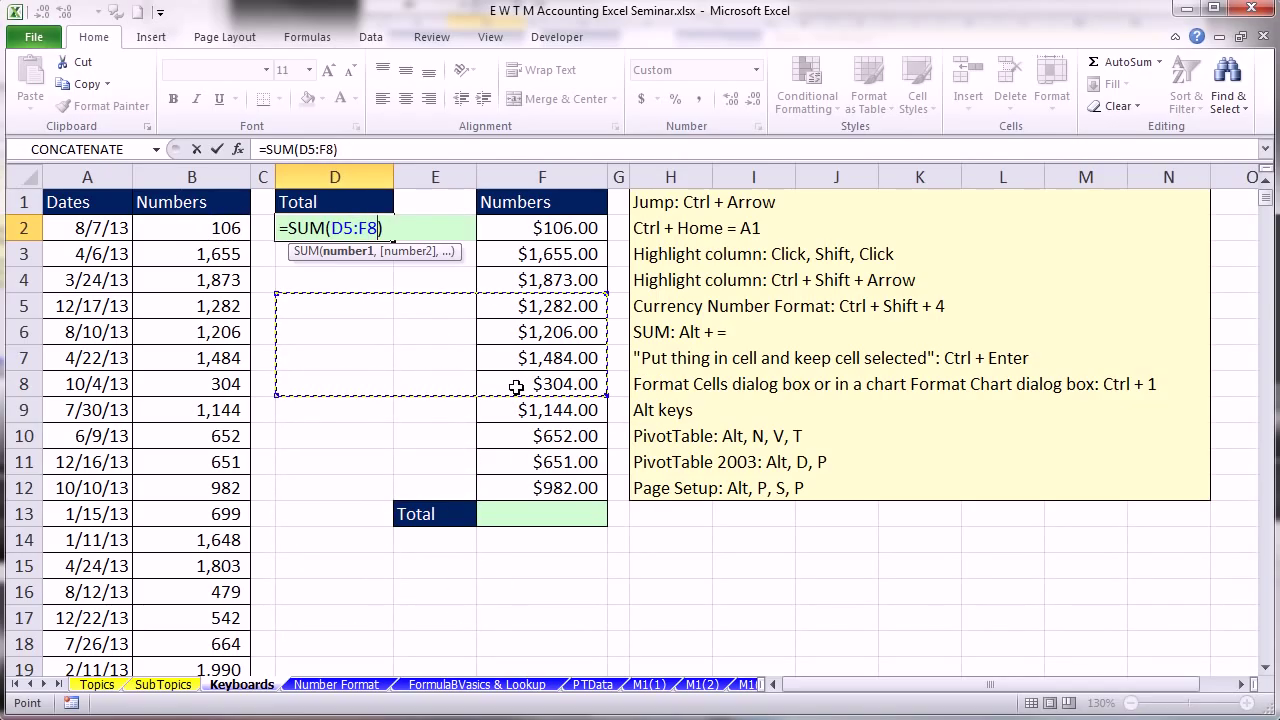
# - Replace the SUM argument in D2 with B2:B10001, enter the formula, and reselect D2
pyautogui.click(200, 230)
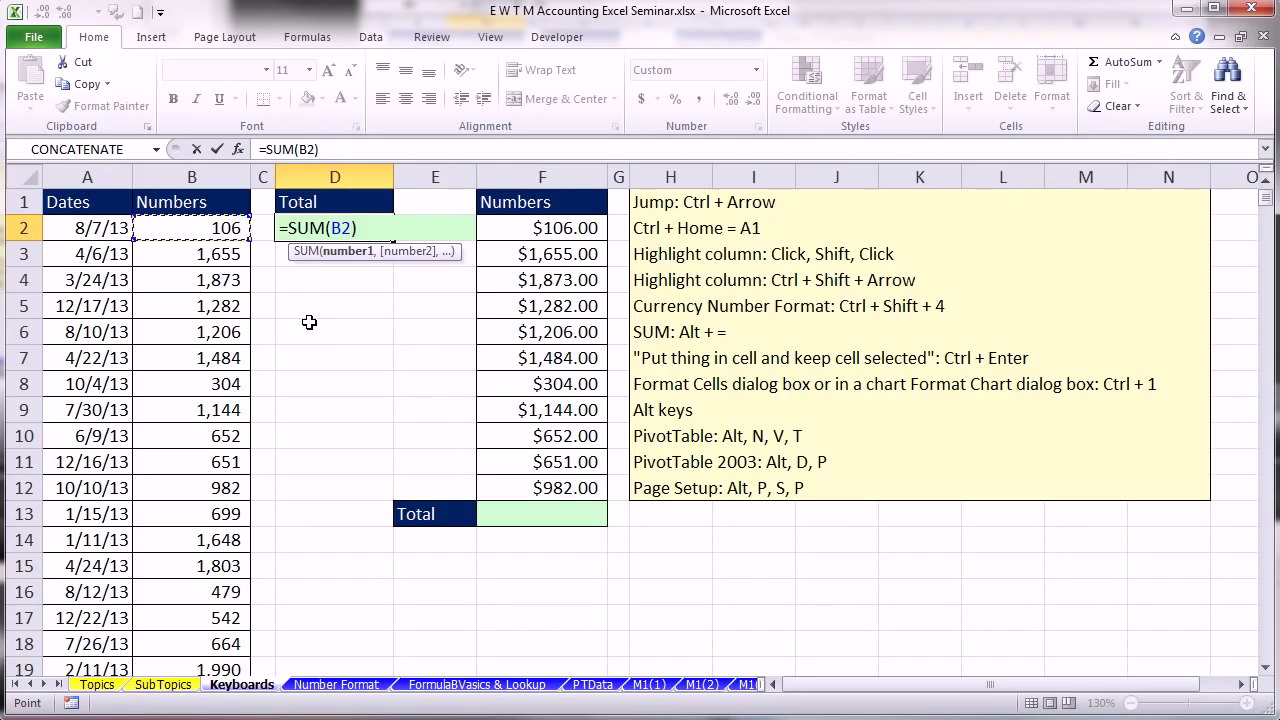
pyautogui.hotkey('ctrl', 'shift', 'Down')
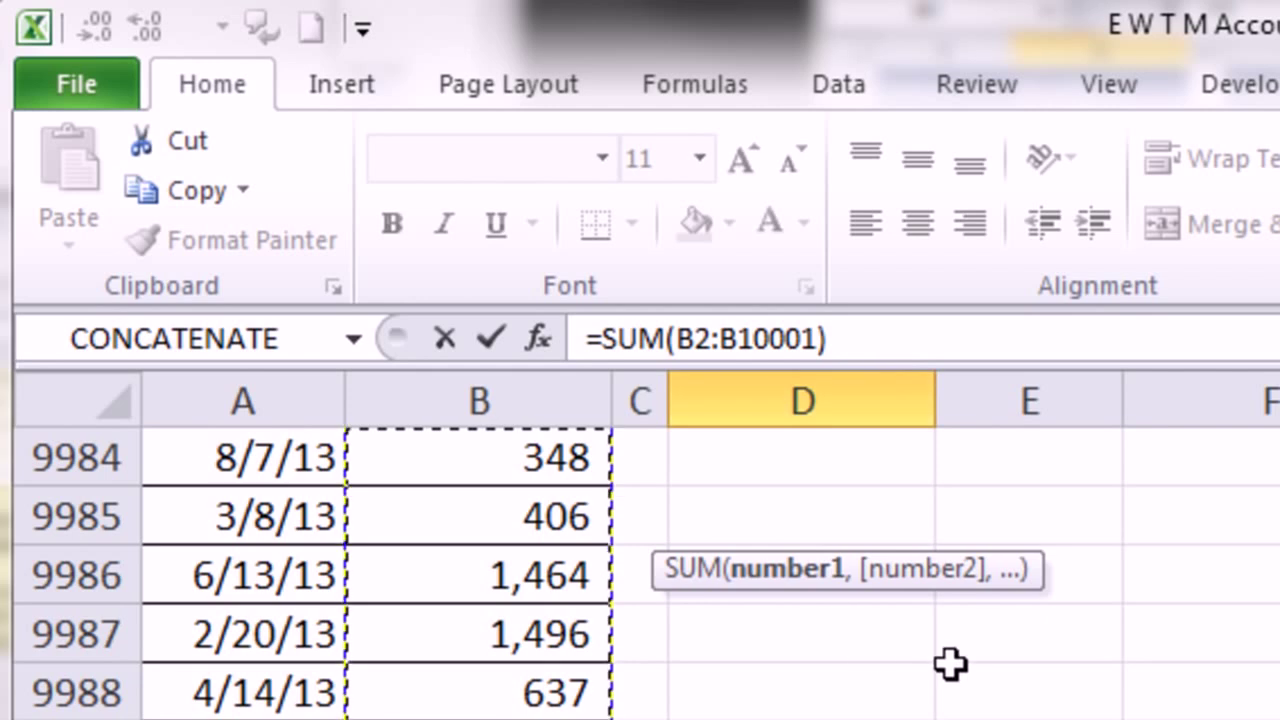
pyautogui.press('Return')
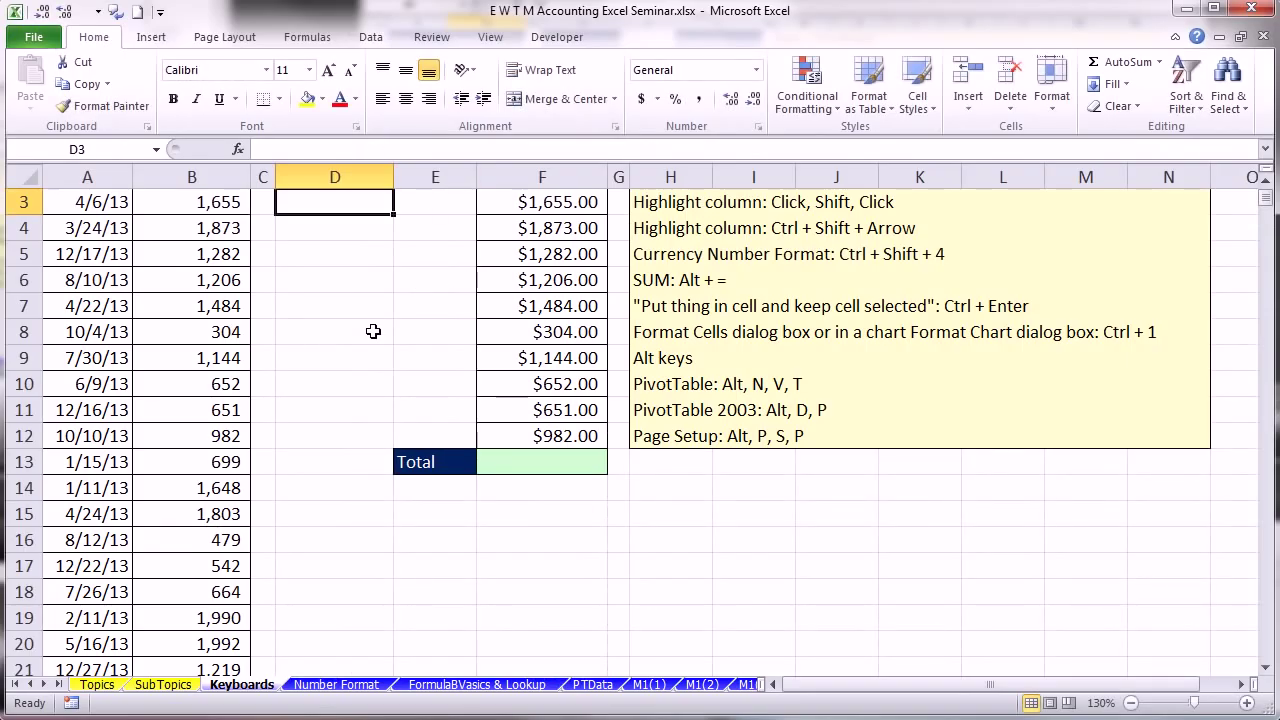
pyautogui.scroll(1, 514, 449)
pyautogui.press('Up')
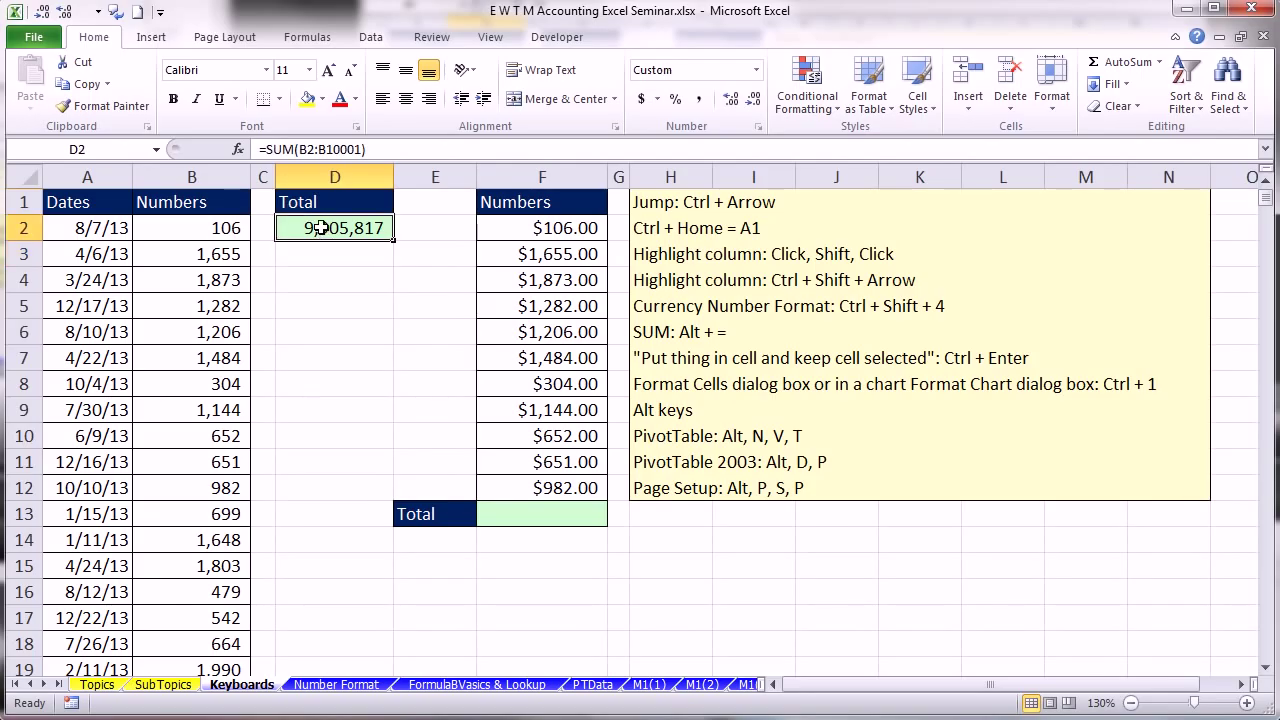
# - Re-create the AutoSum formula in Total cell D2, extending its range from B2 down to B10001 with keyboard selection
pyautogui.hotkey('alt', '=')
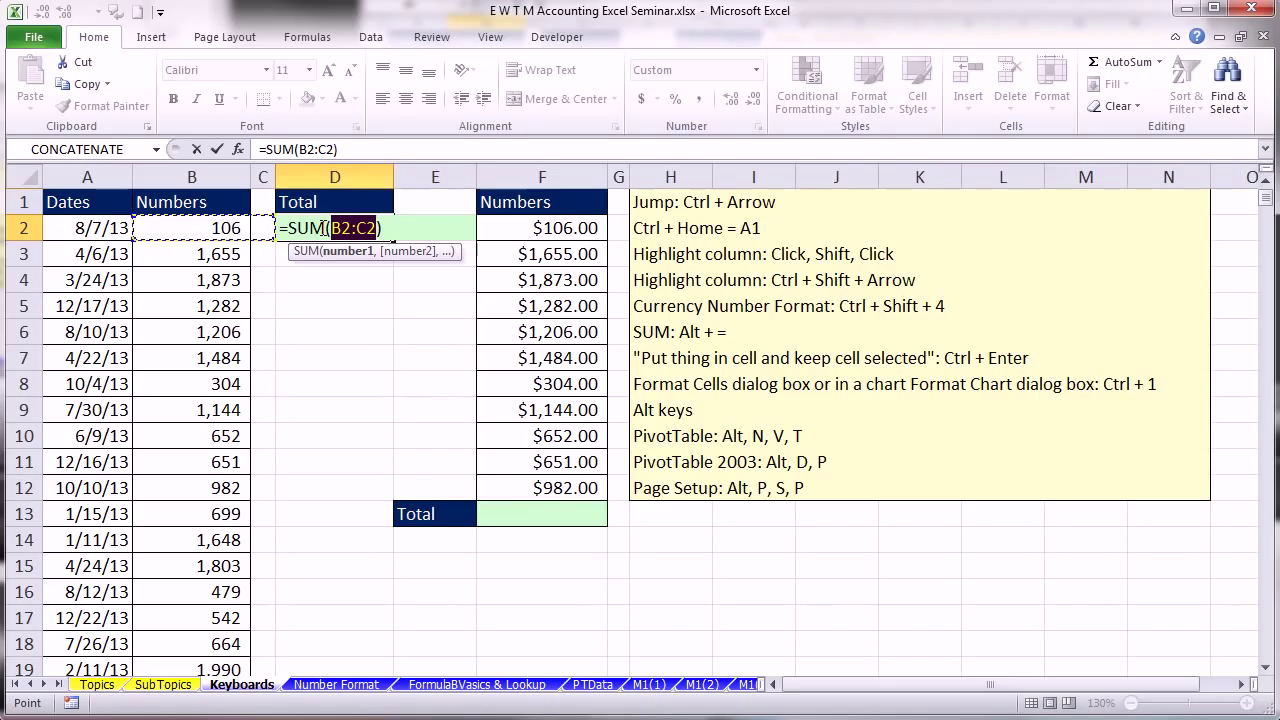
pyautogui.press('Left')
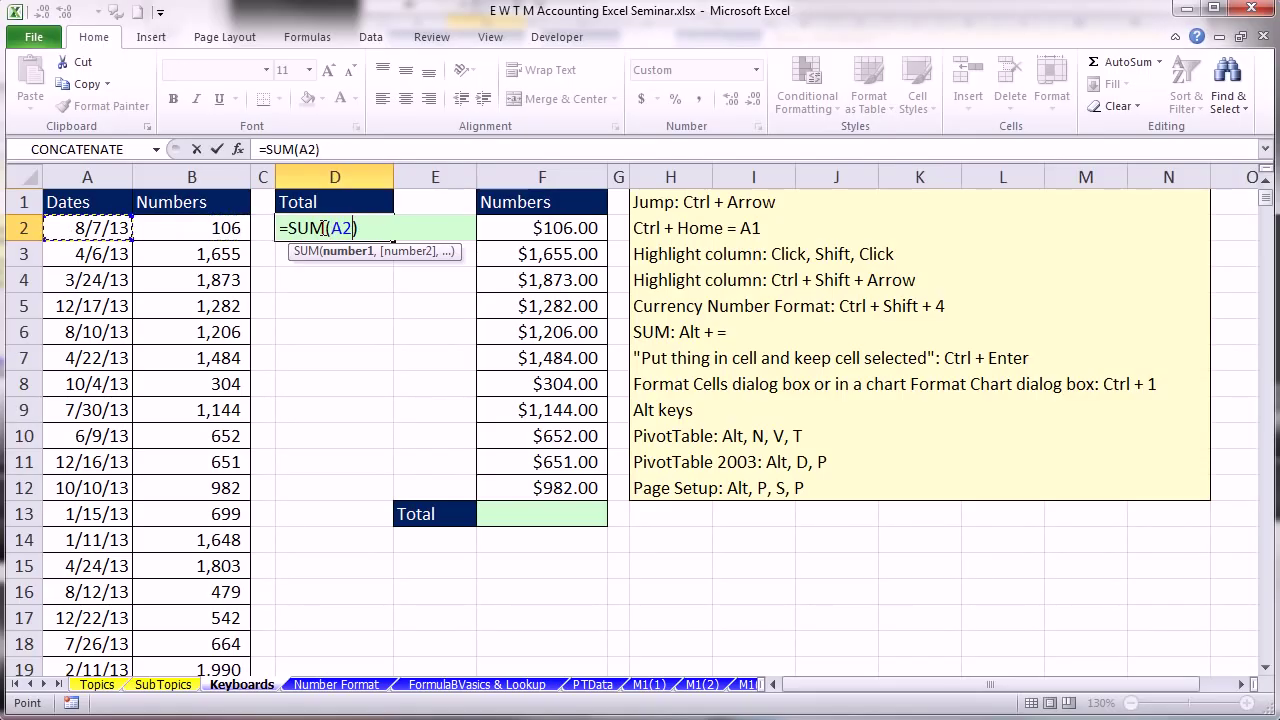
pyautogui.press('Right')
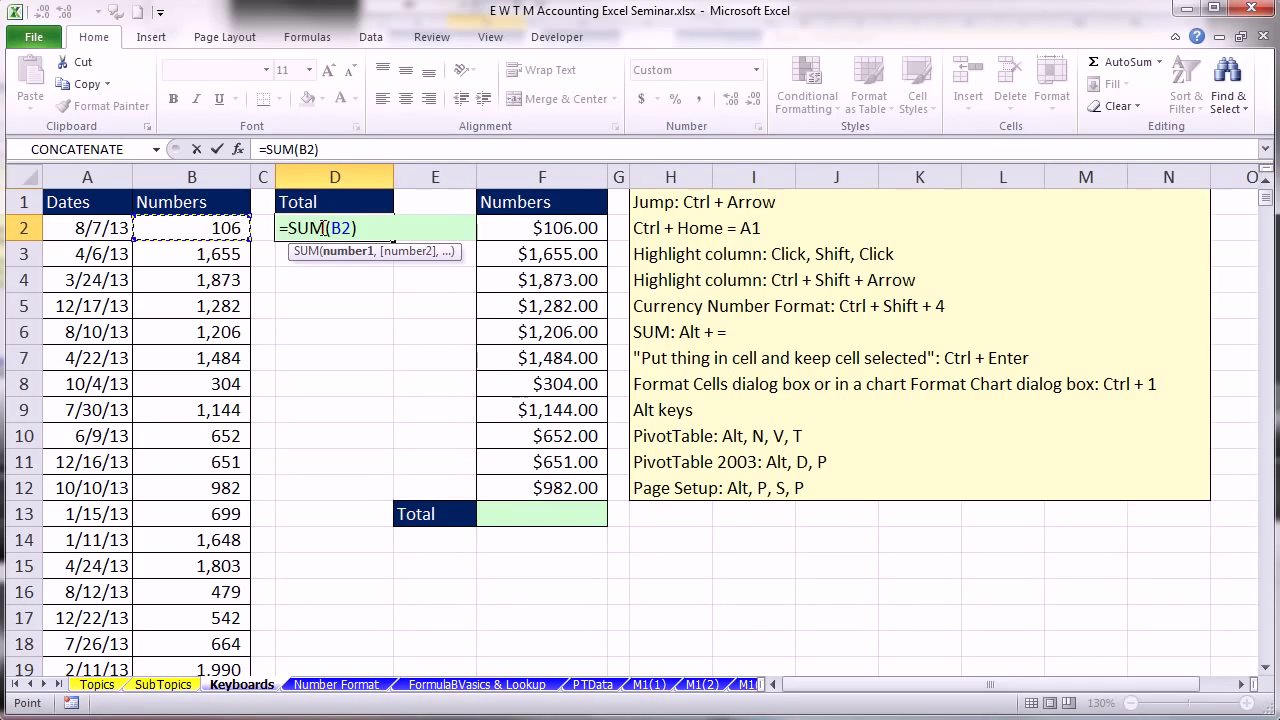
pyautogui.hotkey('ctrl', 'shift', 'Down')
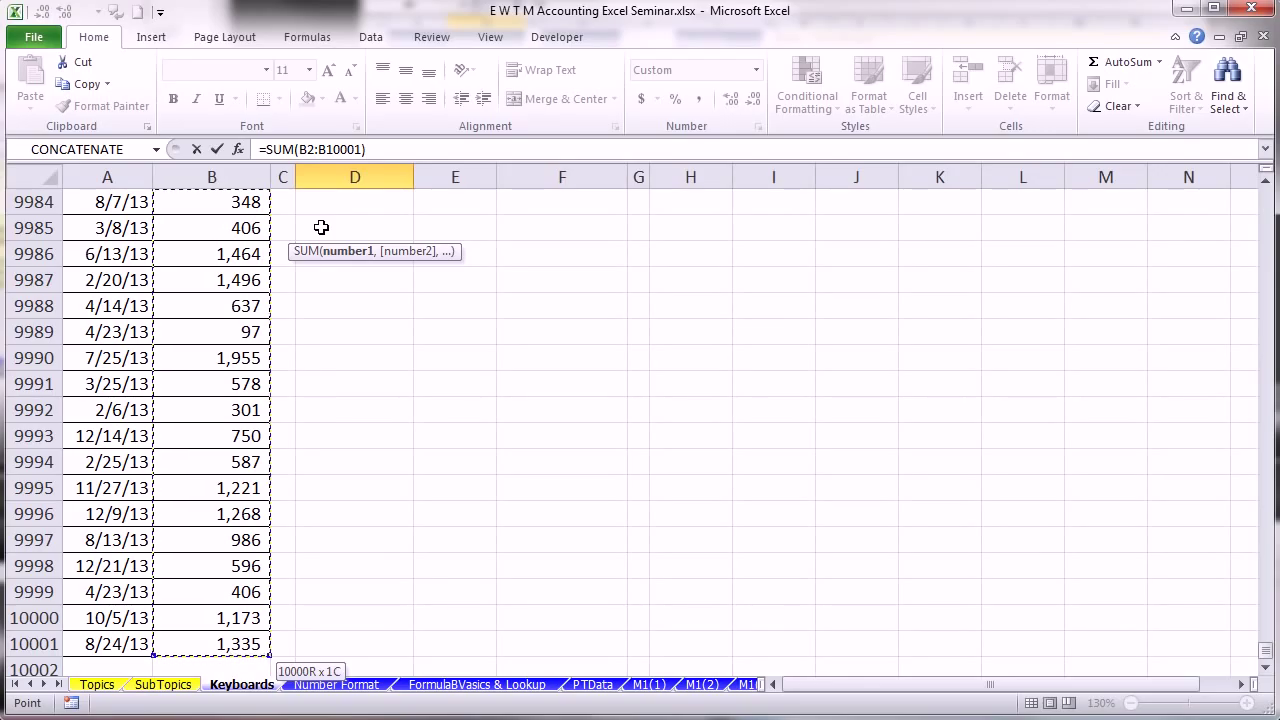
pyautogui.hotkey('shift', 'Return')
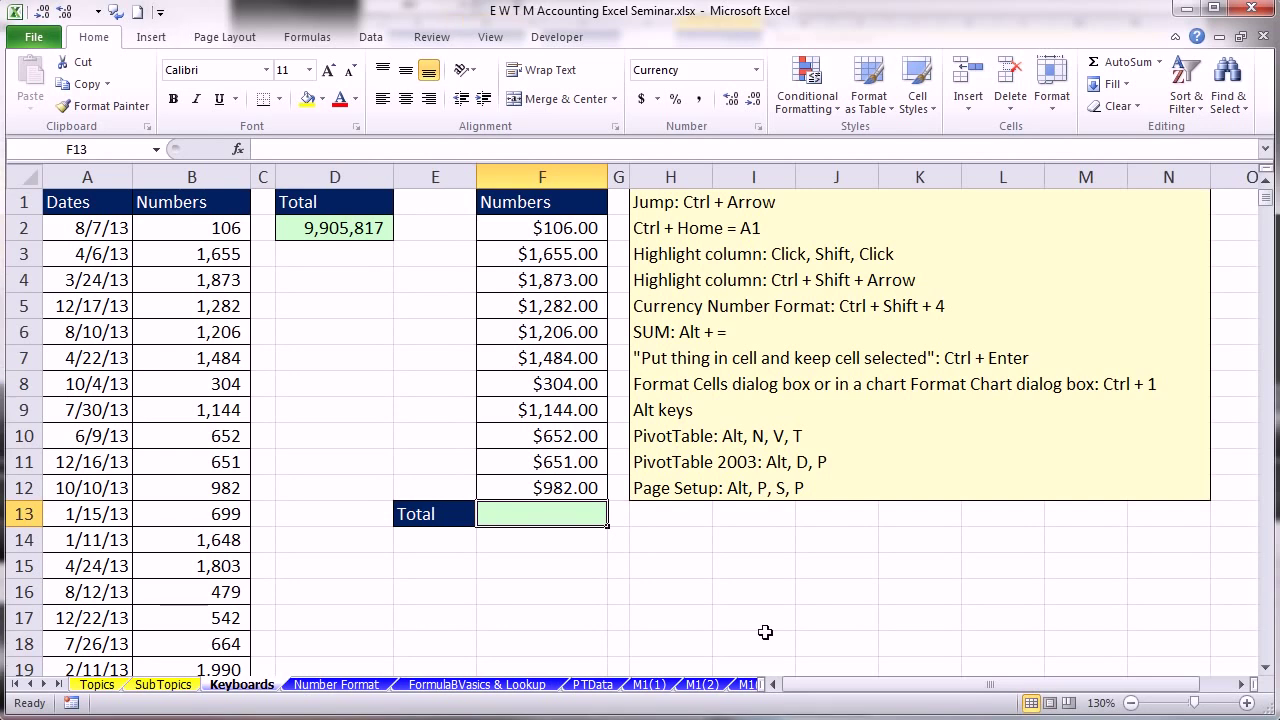
# - Enter an AutoSum of F2:F12 in Total cell F13 and keep that cell selected
pyautogui.hotkey('alt', '=')
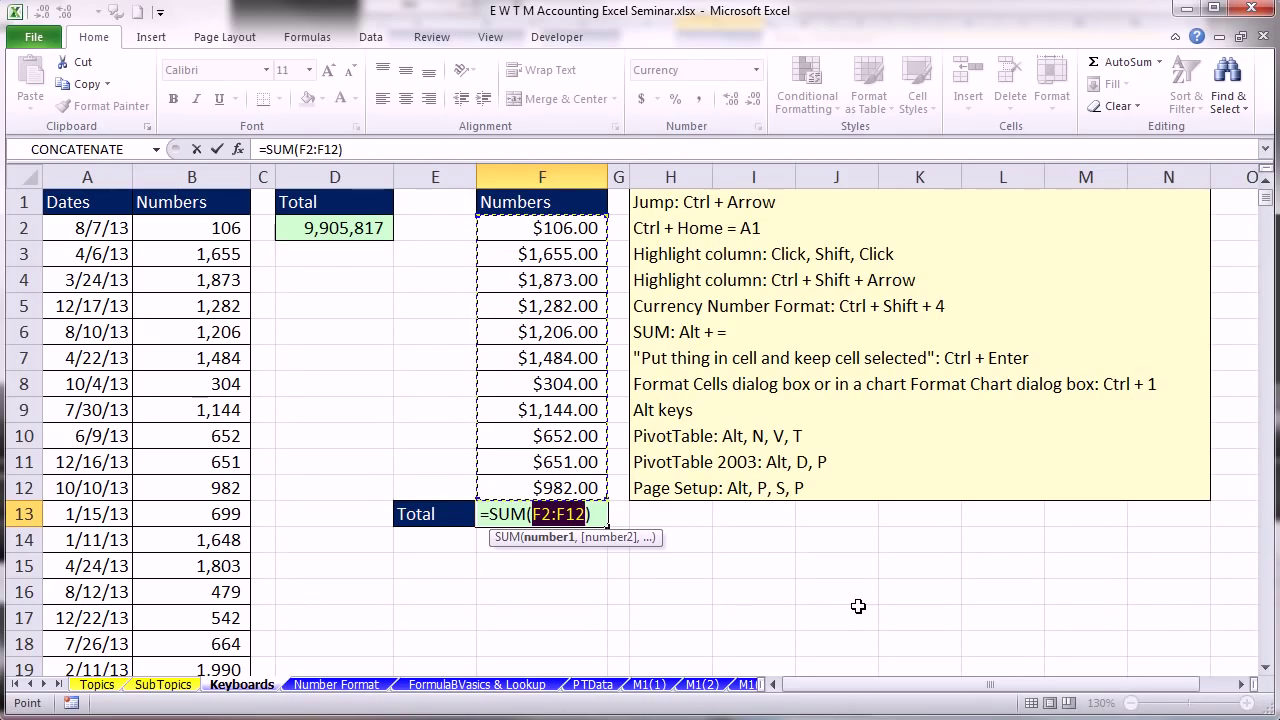
pyautogui.hotkey('ctrl', 'Return')
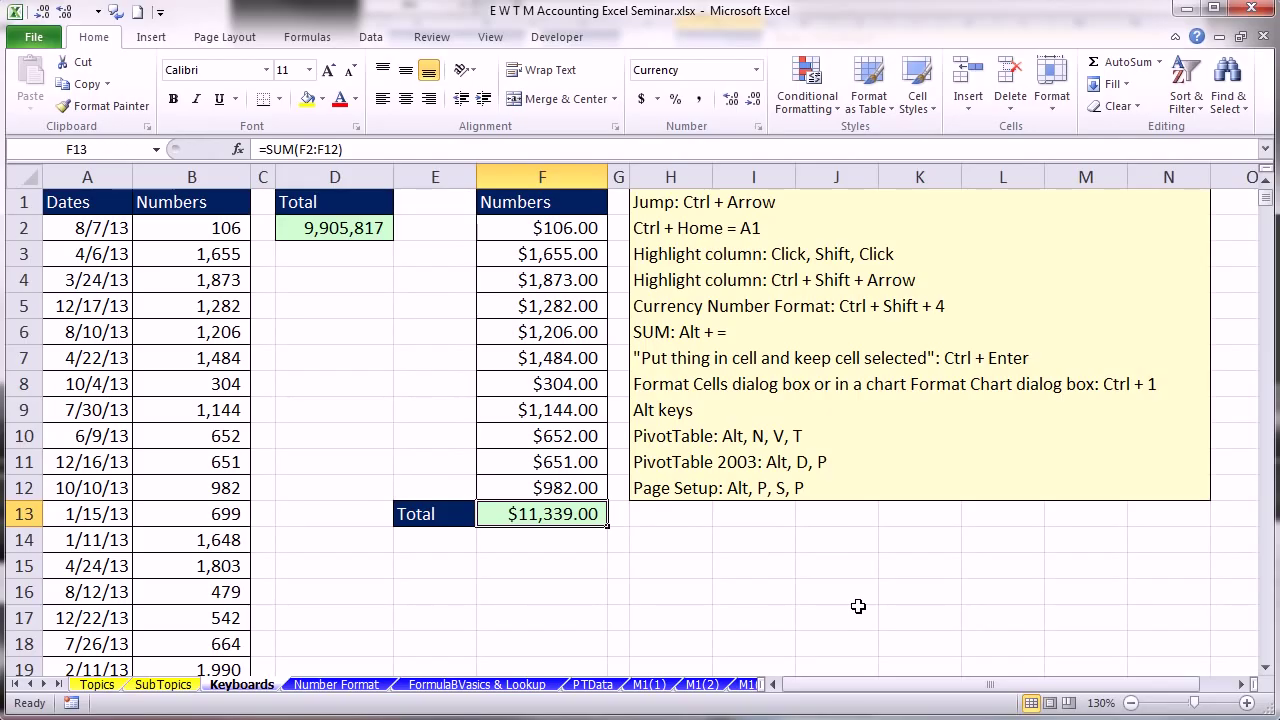
pyautogui.press('F2')
pyautogui.press('Return')
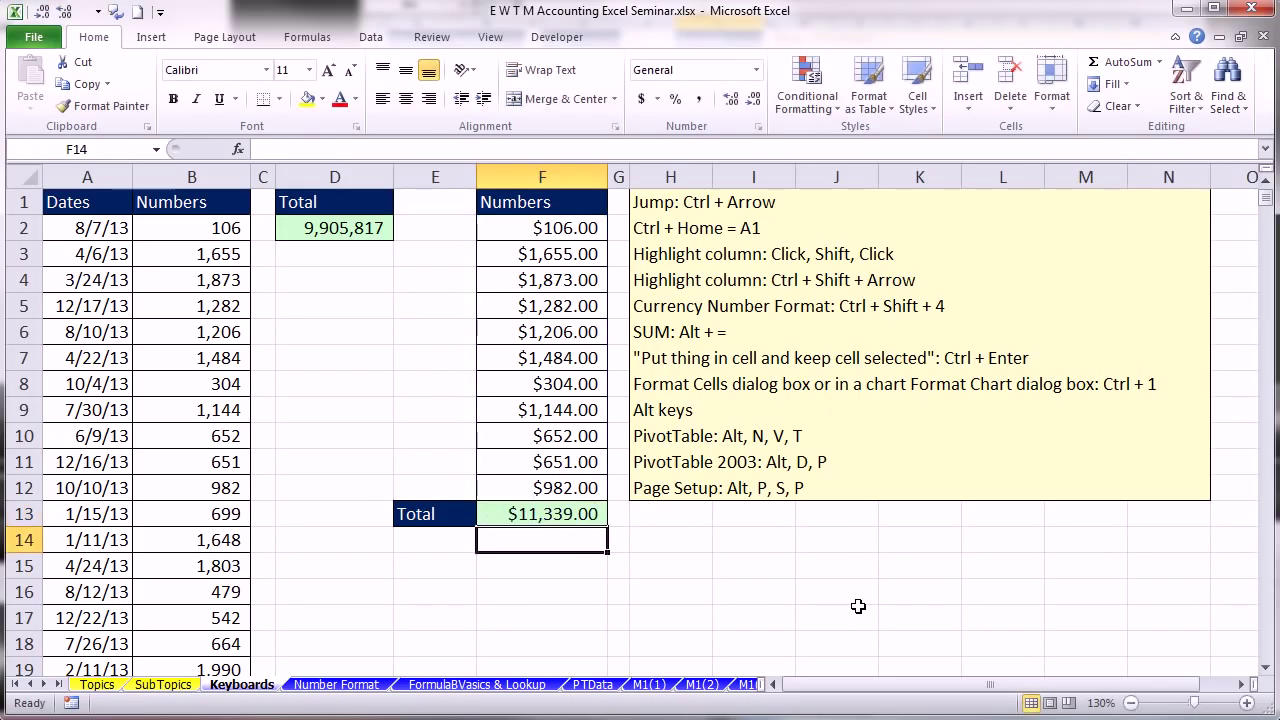
pyautogui.press('Up')
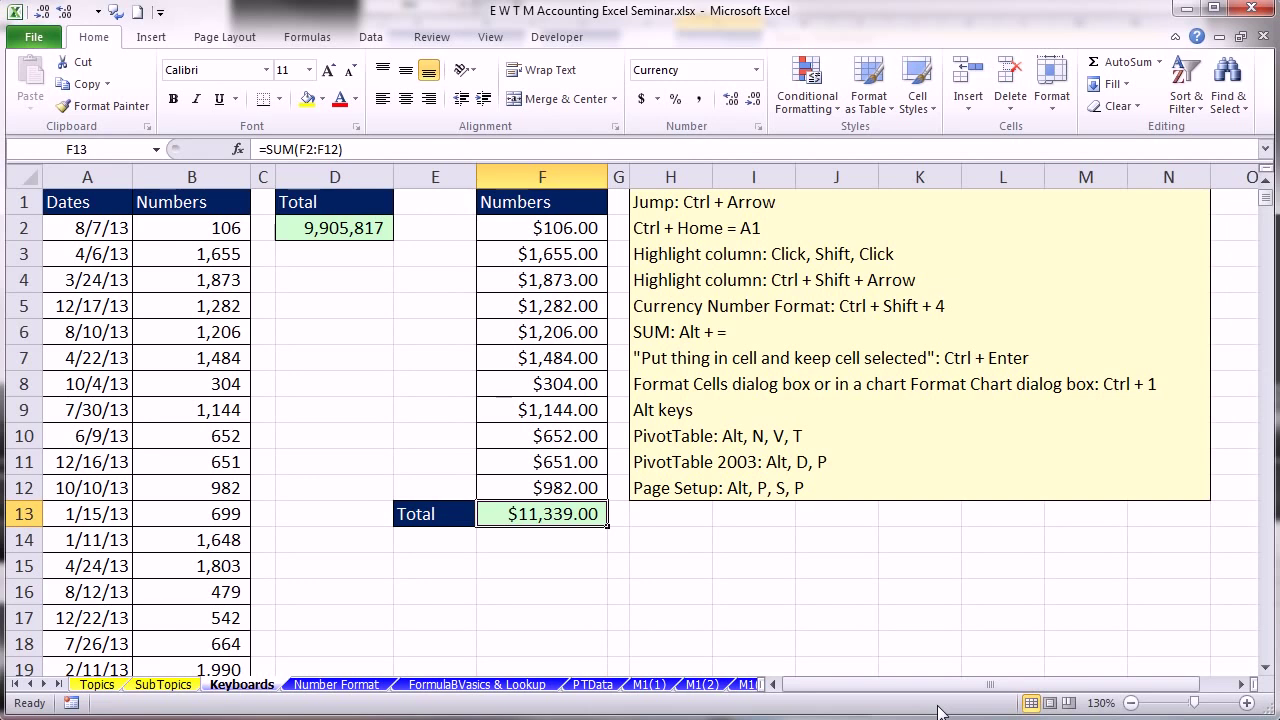
# - Format the total in F13 with a Double Accounting underline
pyautogui.hotkey('ctrl', '1')
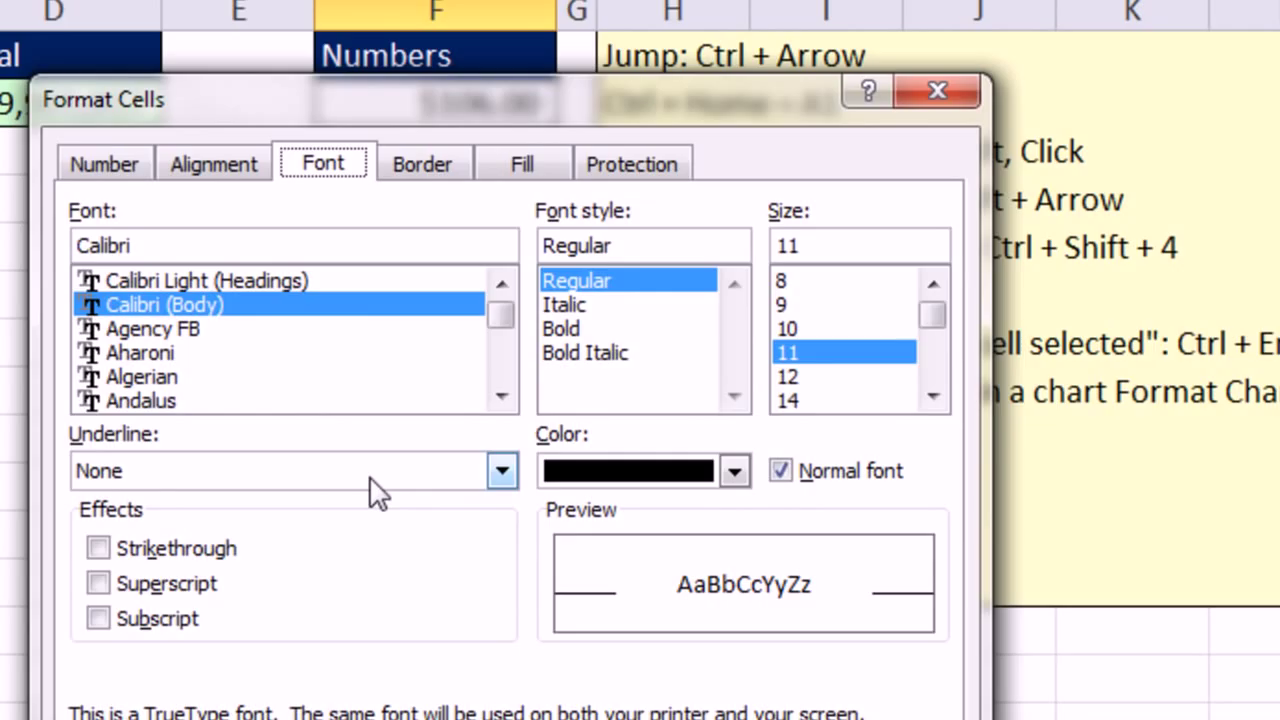
pyautogui.click(501, 471)
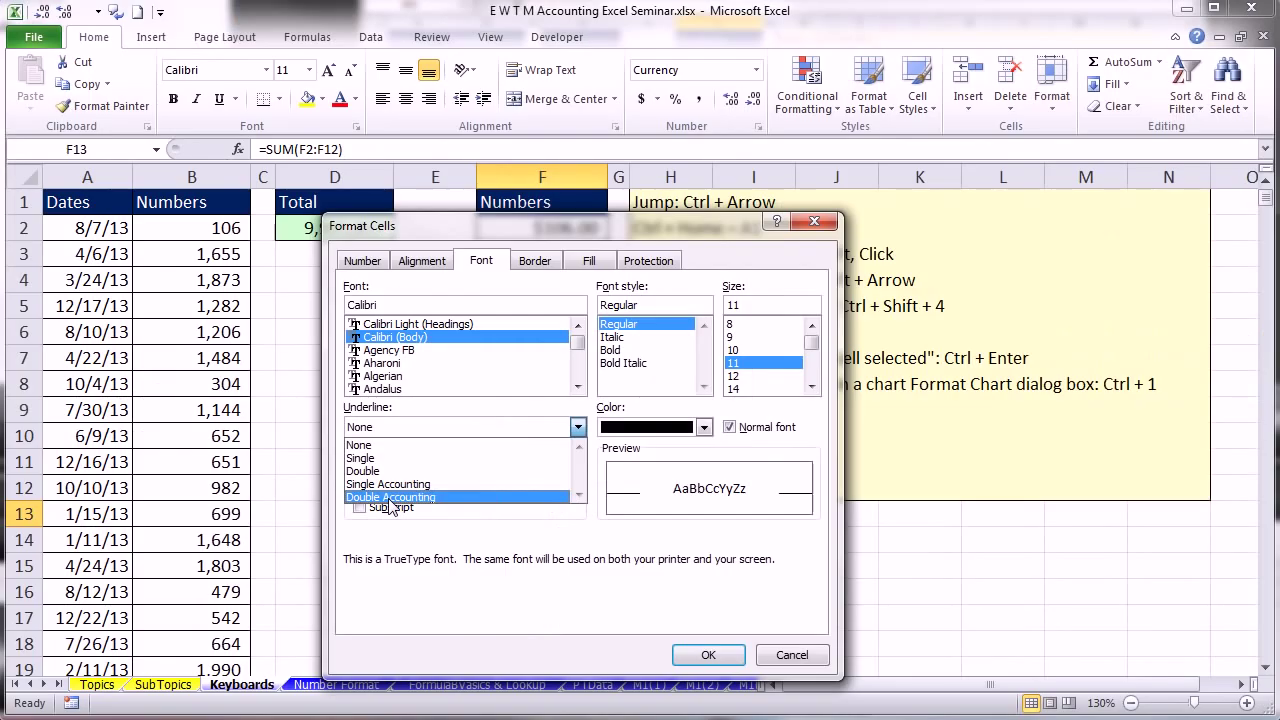
pyautogui.click(155, 600)
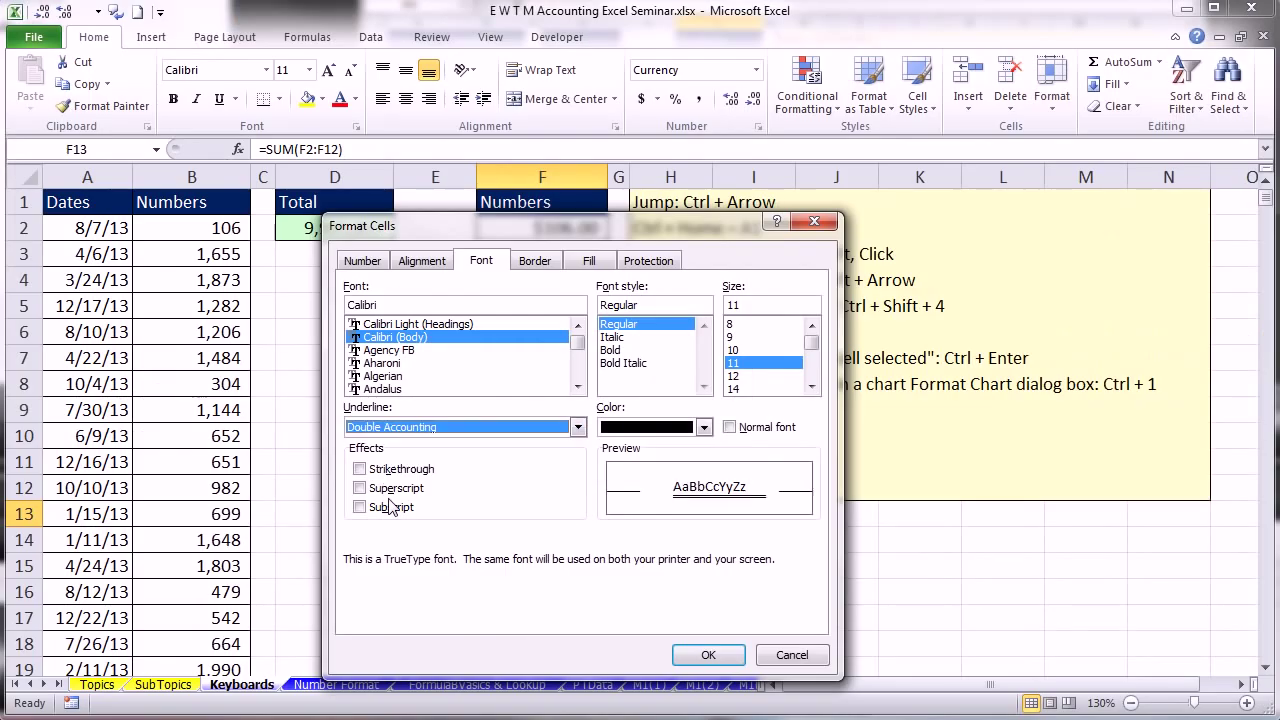
pyautogui.click(725, 659)
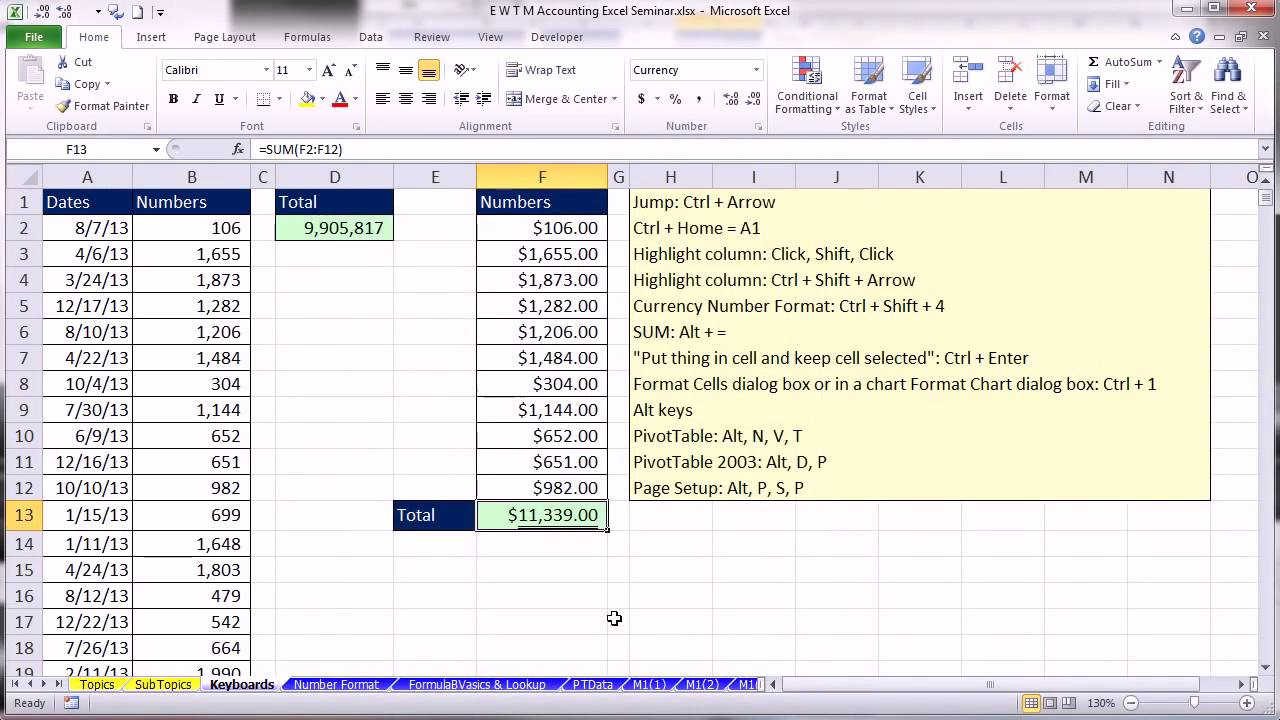
# - Apply a Bottom Double Border to the total in F13 and deselect the cell by selecting F15
pyautogui.click(279, 99)
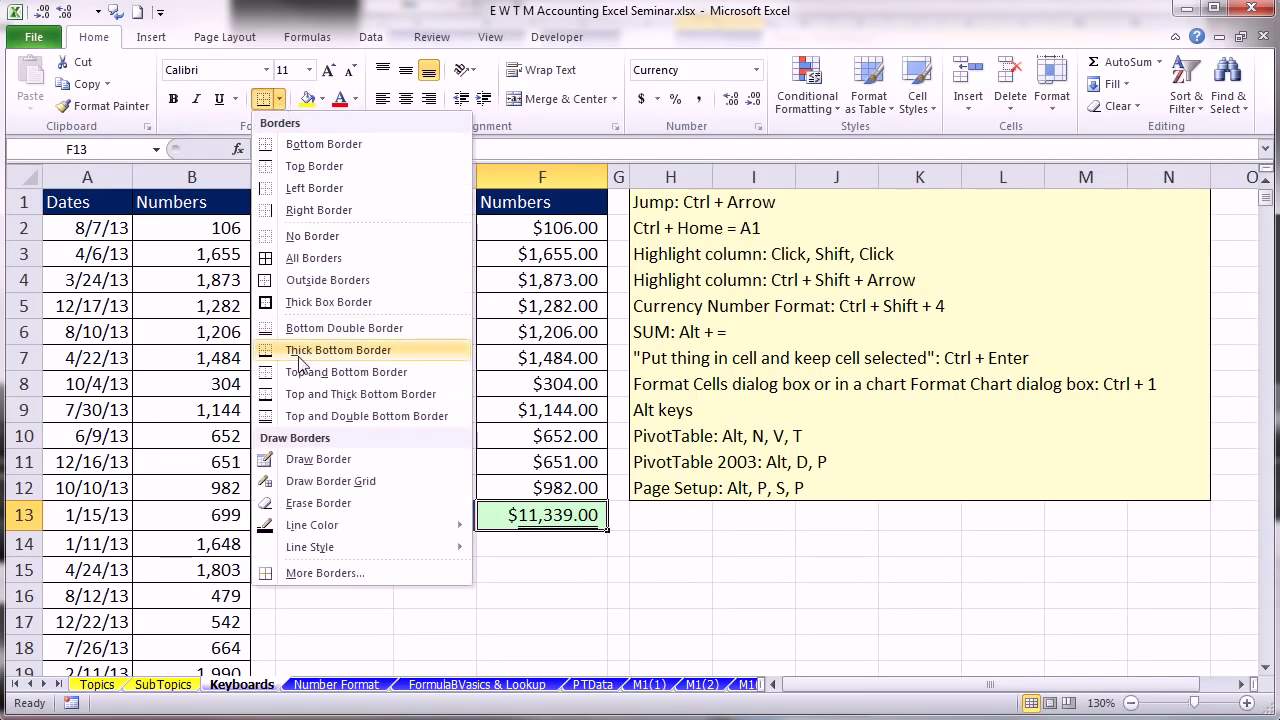
pyautogui.click(270, 328)
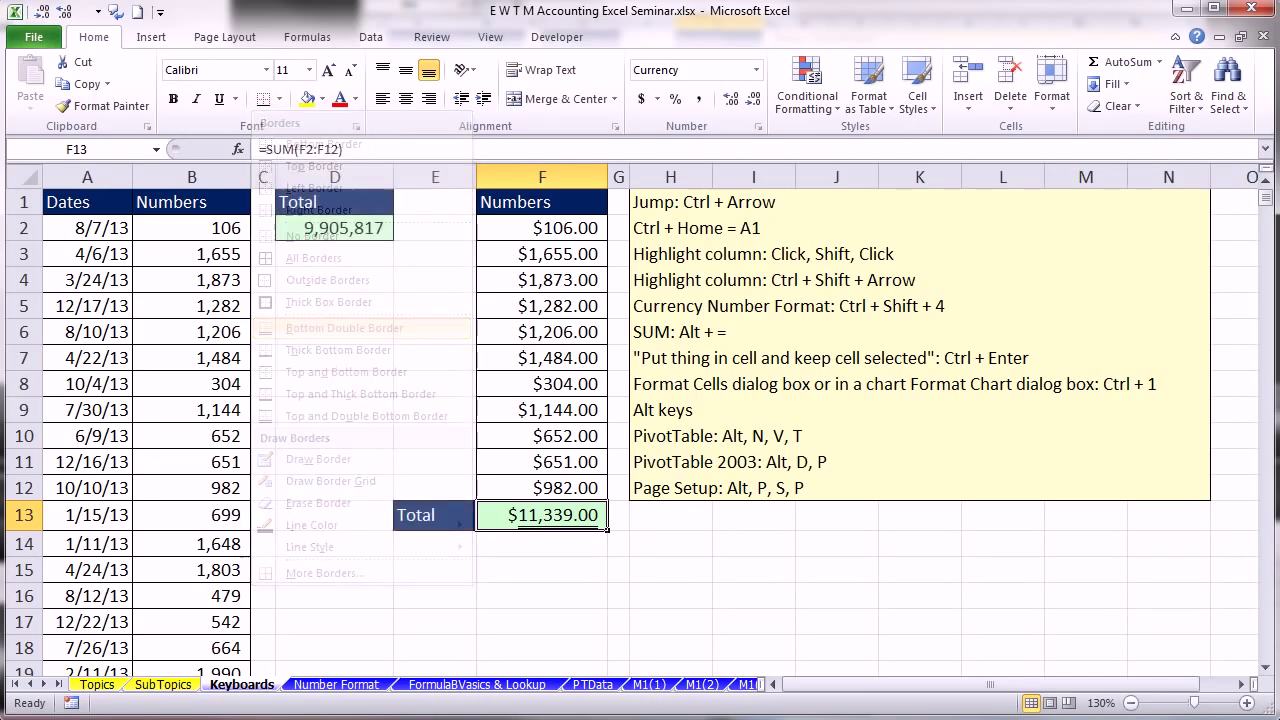
pyautogui.click(588, 572)
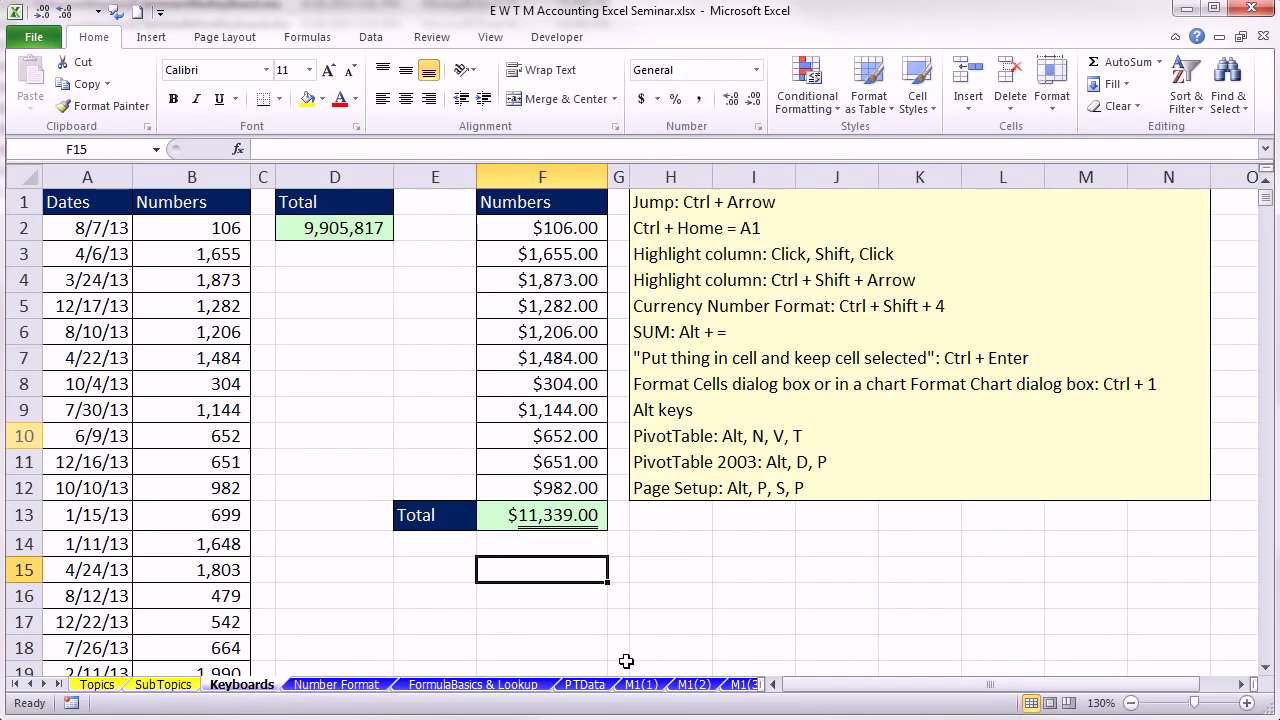
# - Browse forward through the workbook's sheets from Keyboards to M2(2)
pyautogui.hotkey('ctrl', 'pagedown')
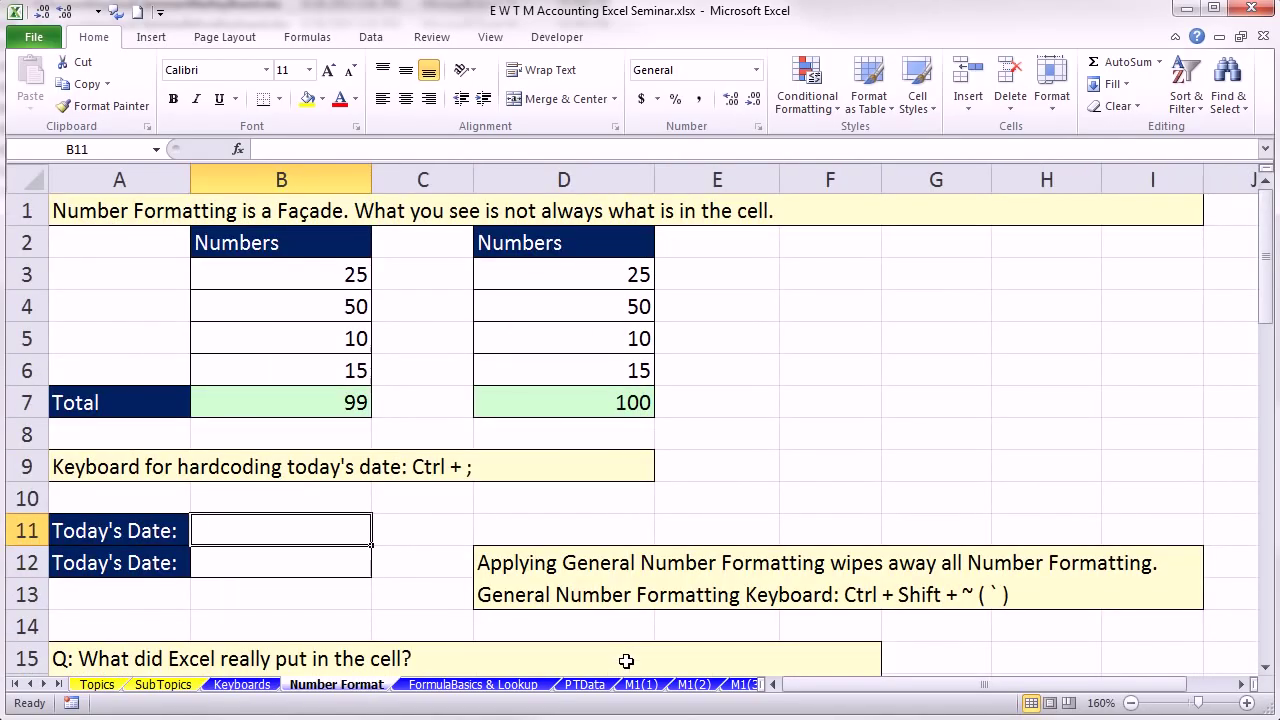
pyautogui.hotkey('ctrl', 'pagedown')
pyautogui.hotkey('ctrl', 'pagedown')
pyautogui.hotkey('ctrl', 'pagedown')
pyautogui.hotkey('ctrl', 'pagedown')
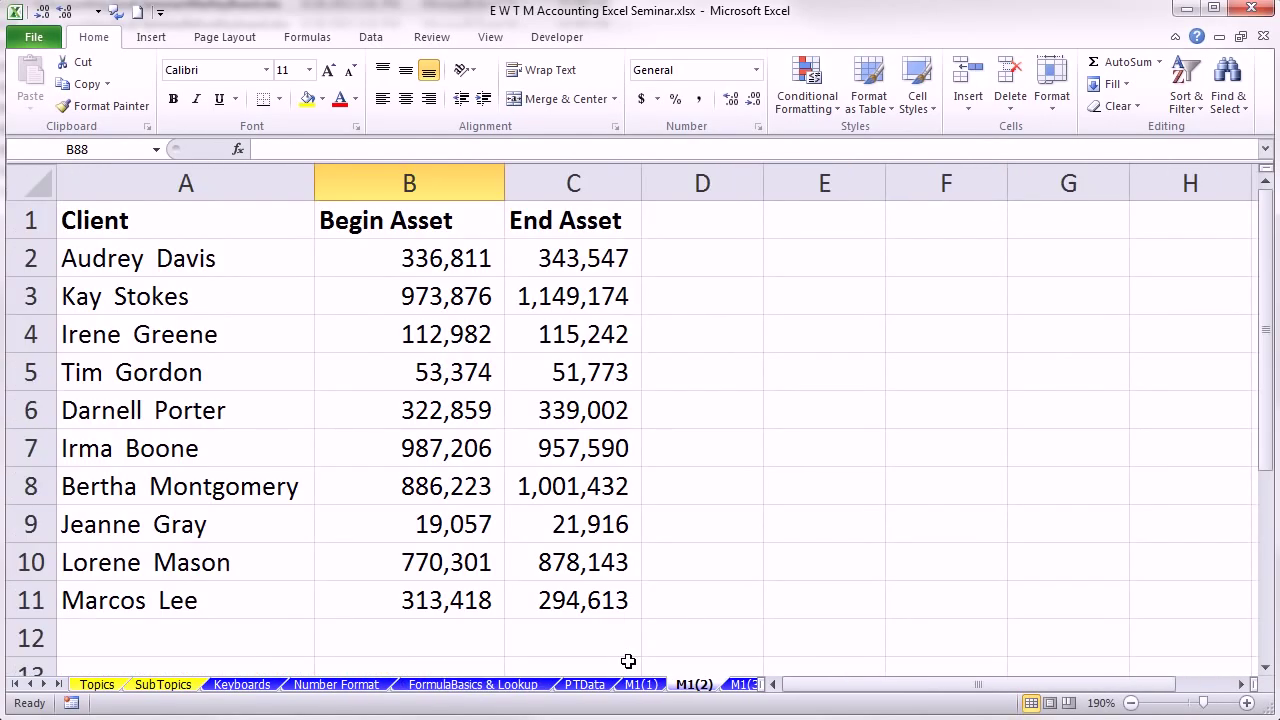
pyautogui.click(737, 687)
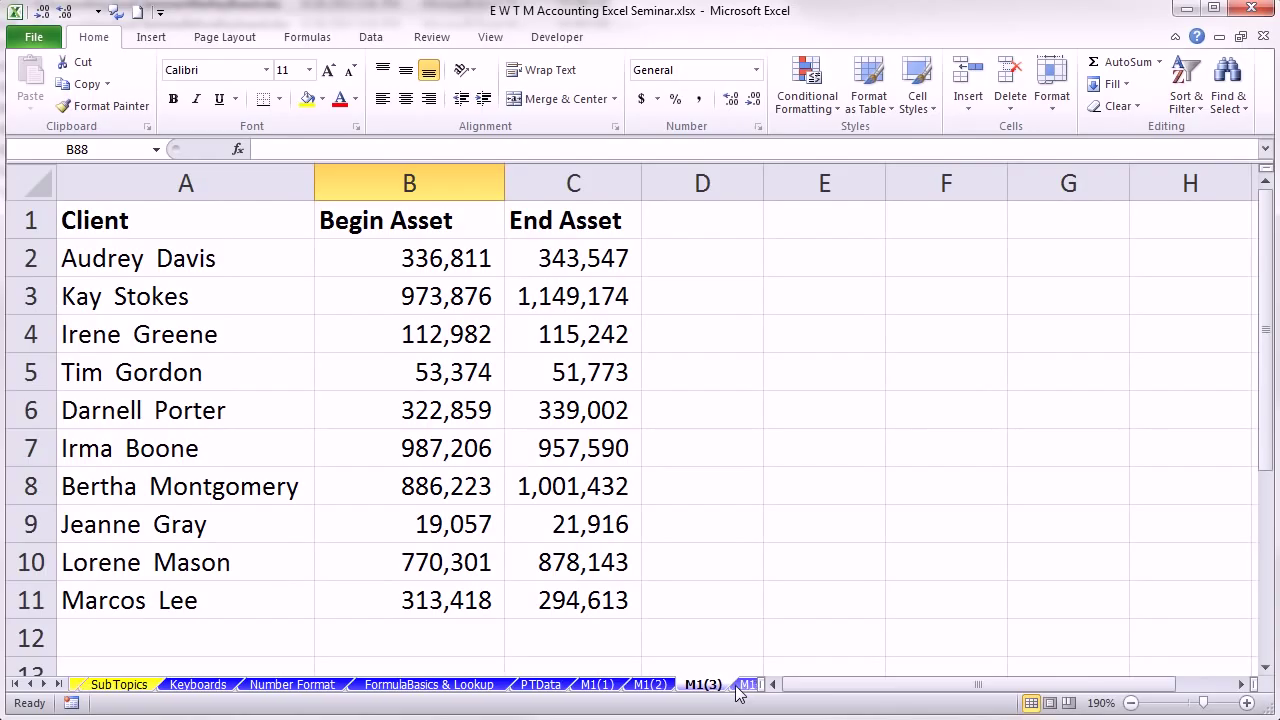
pyautogui.click(737, 687)
pyautogui.click(737, 687)
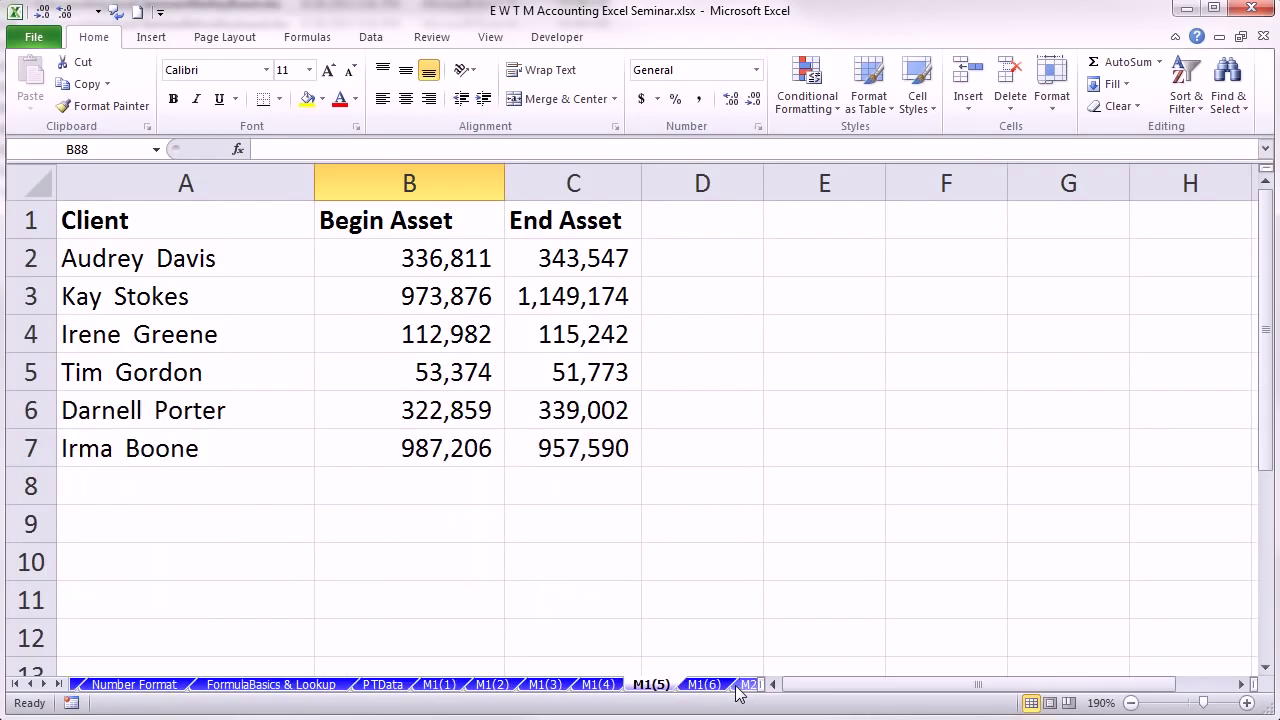
pyautogui.click(737, 687)
pyautogui.click(737, 687)
pyautogui.click(737, 687)
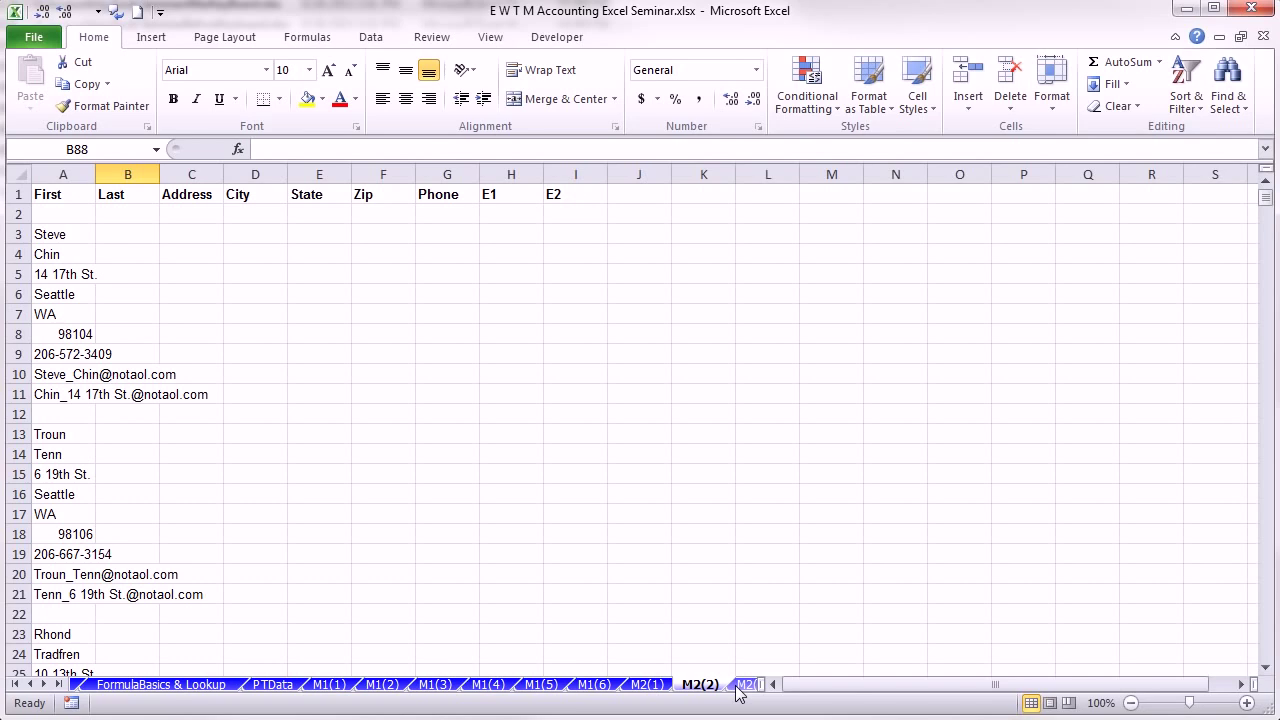
# - Move back through the workbook's sheets from M2(2) to the Keyboards sheet
pyautogui.hotkey('ctrl', 'pageup')
pyautogui.hotkey('ctrl', 'pageup')
pyautogui.hotkey('ctrl', 'pageup')
pyautogui.hotkey('ctrl', 'pageup')
pyautogui.hotkey('ctrl', 'pageup')
pyautogui.hotkey('ctrl', 'pageup')
pyautogui.hotkey('ctrl', 'pageup')
pyautogui.hotkey('ctrl', 'pageup')
pyautogui.hotkey('ctrl', 'pageup')
pyautogui.hotkey('ctrl', 'pageup')
pyautogui.hotkey('ctrl', 'pageup')
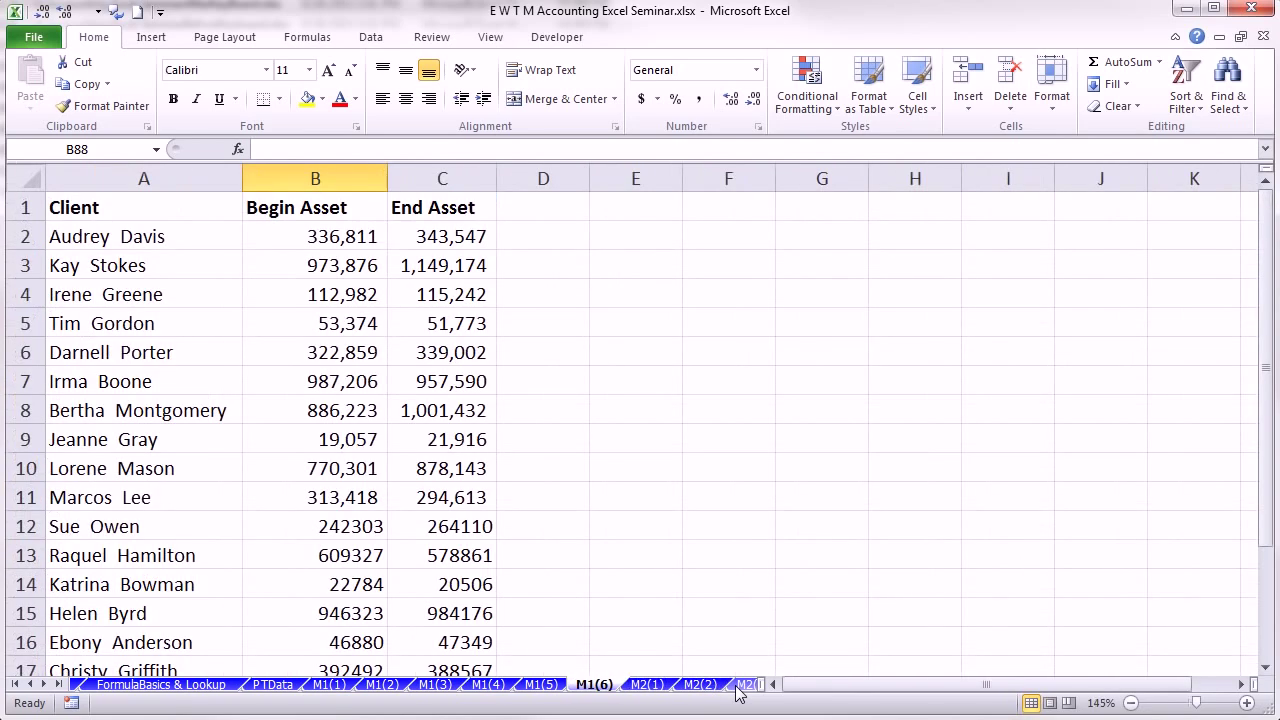
pyautogui.hotkey('ctrl', 'pageup')
pyautogui.hotkey('ctrl', 'pageup')
pyautogui.hotkey('ctrl', 'pagedown')
pyautogui.hotkey('ctrl', 'pagedown')
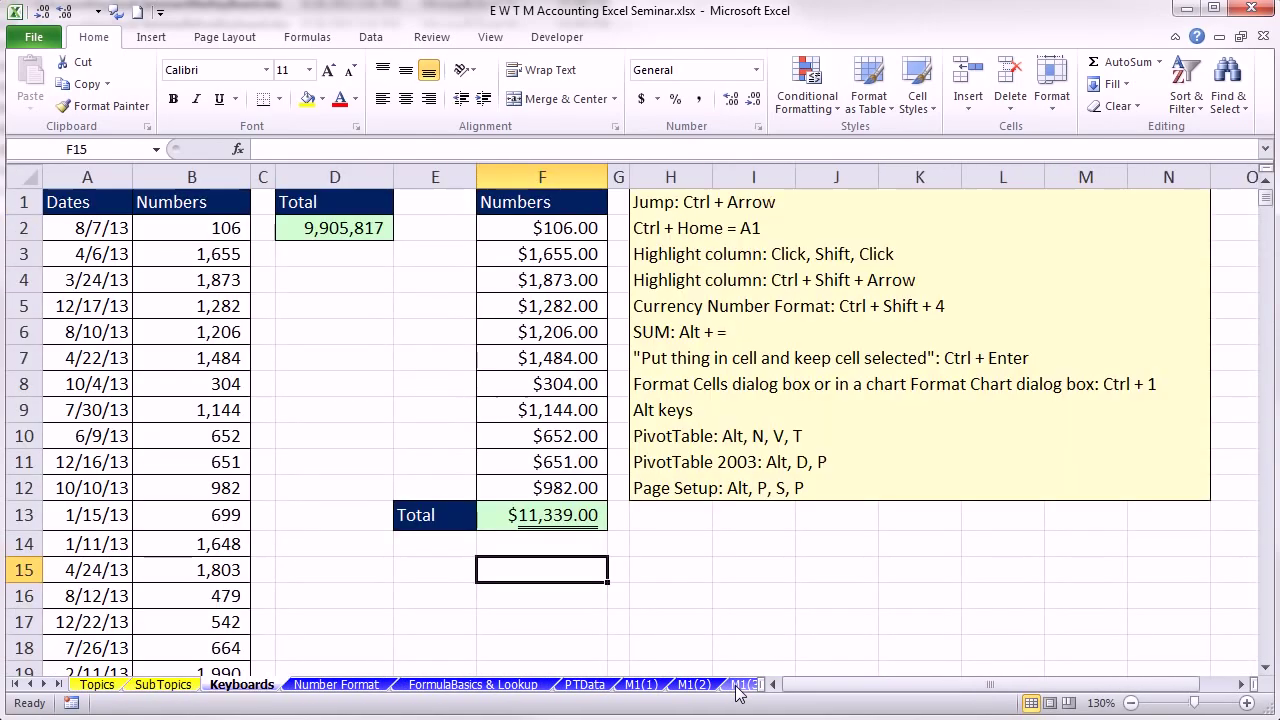
# - On the Number Format sheet, clear the existing totals in B7 and D7
pyautogui.hotkey('ctrl', 'pagedown')
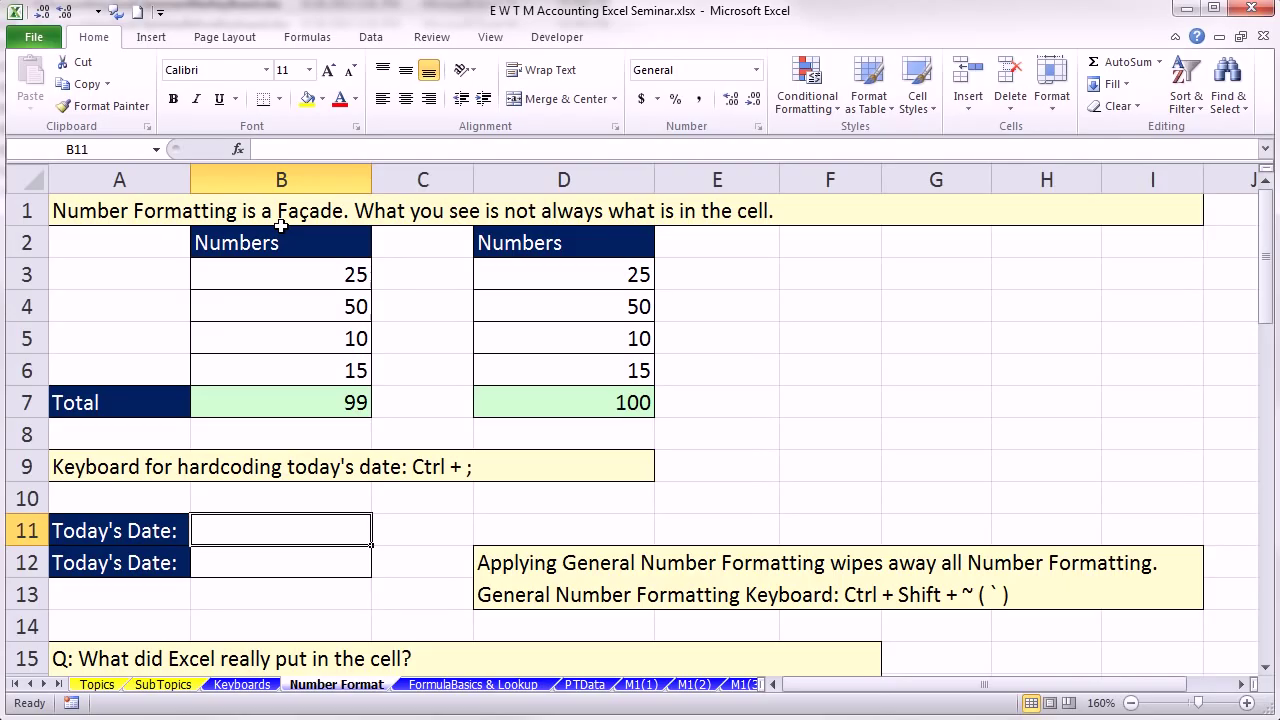
pyautogui.click(331, 403)
pyautogui.press('Delete')
pyautogui.click(590, 403)
pyautogui.press('Delete')
# - Total both Numbers columns with AutoSum, using B3:B6 in B7 and the four numbers above D7
pyautogui.click(312, 409)
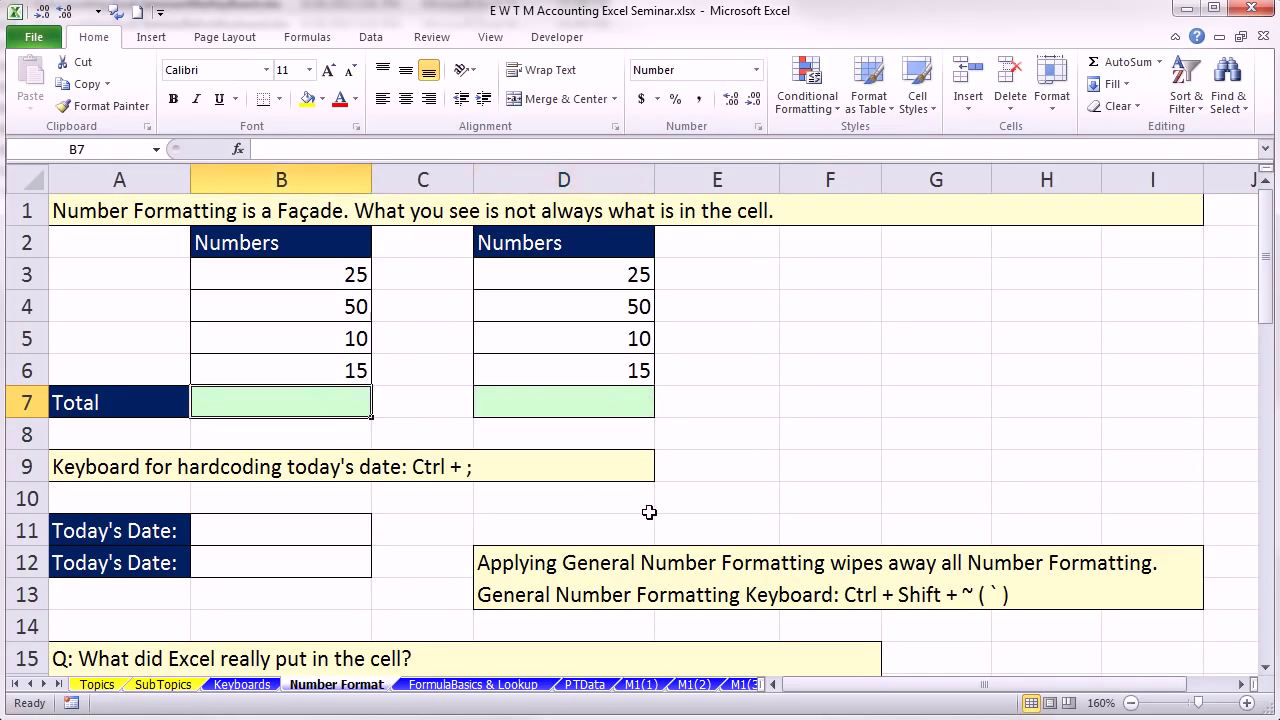
pyautogui.hotkey('alt', '=')
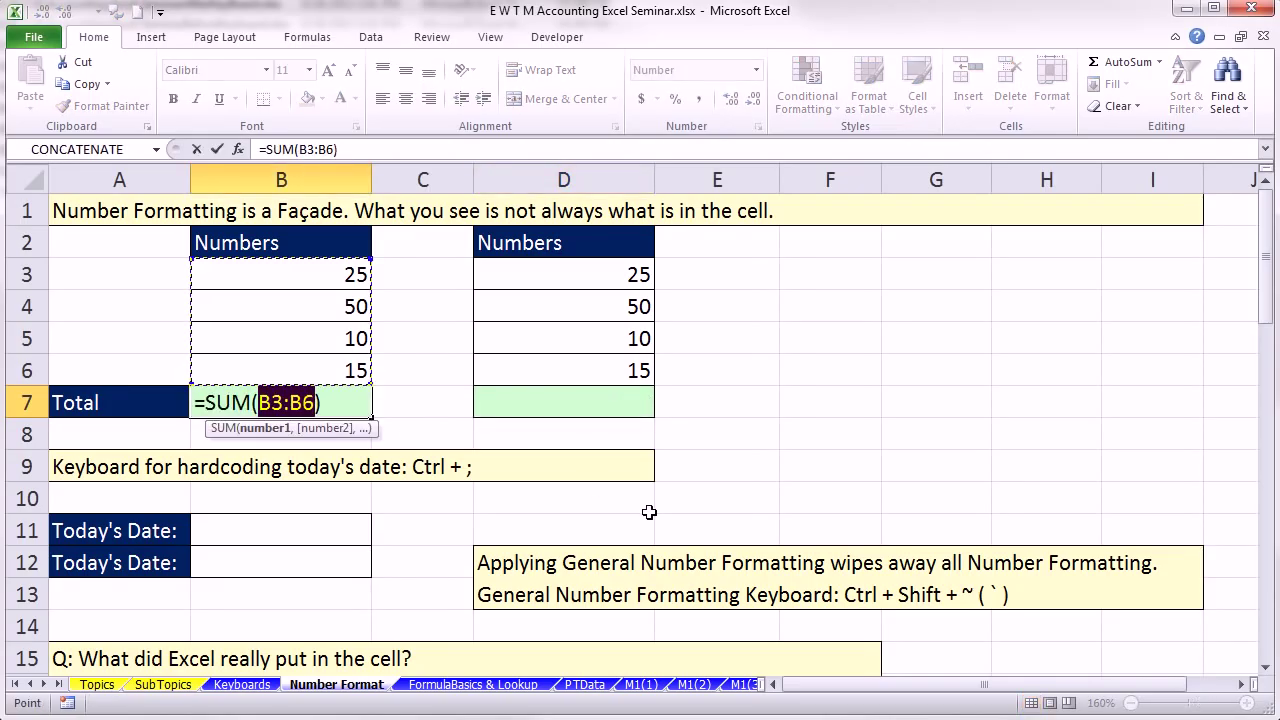
pyautogui.press('Tab')
pyautogui.press('Tab')
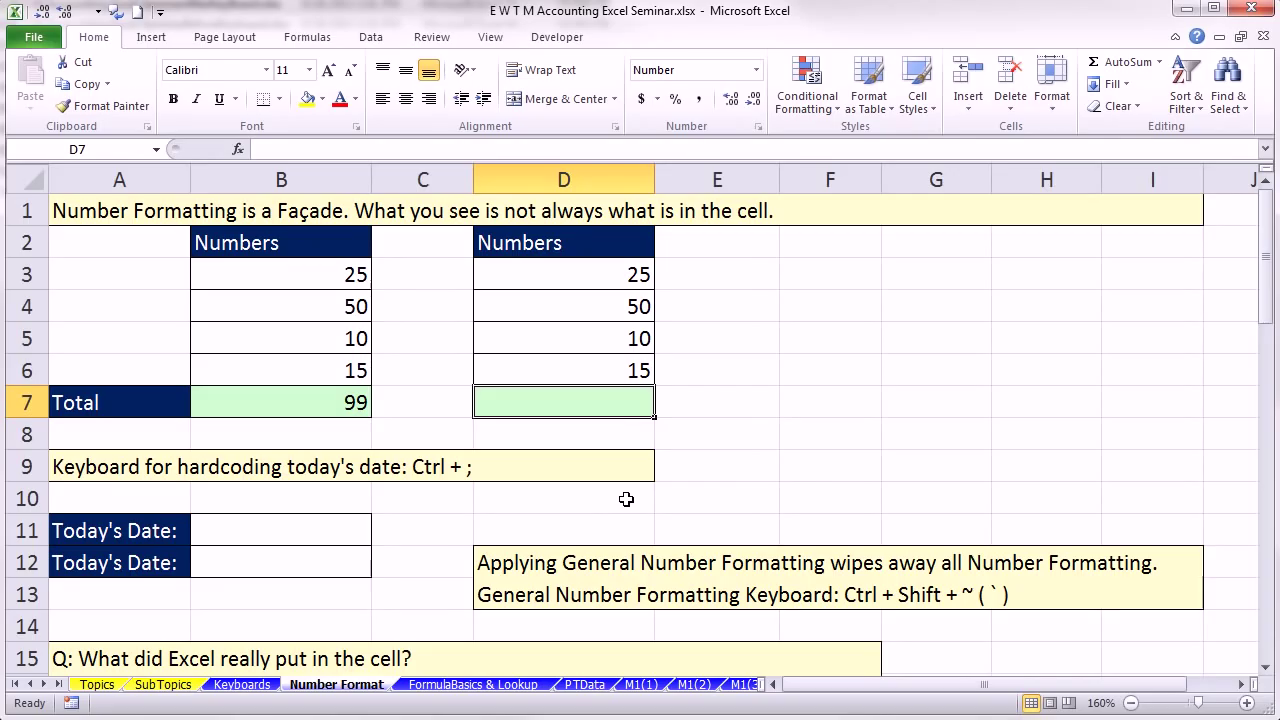
pyautogui.hotkey('alt', '=')
pyautogui.press('Return')
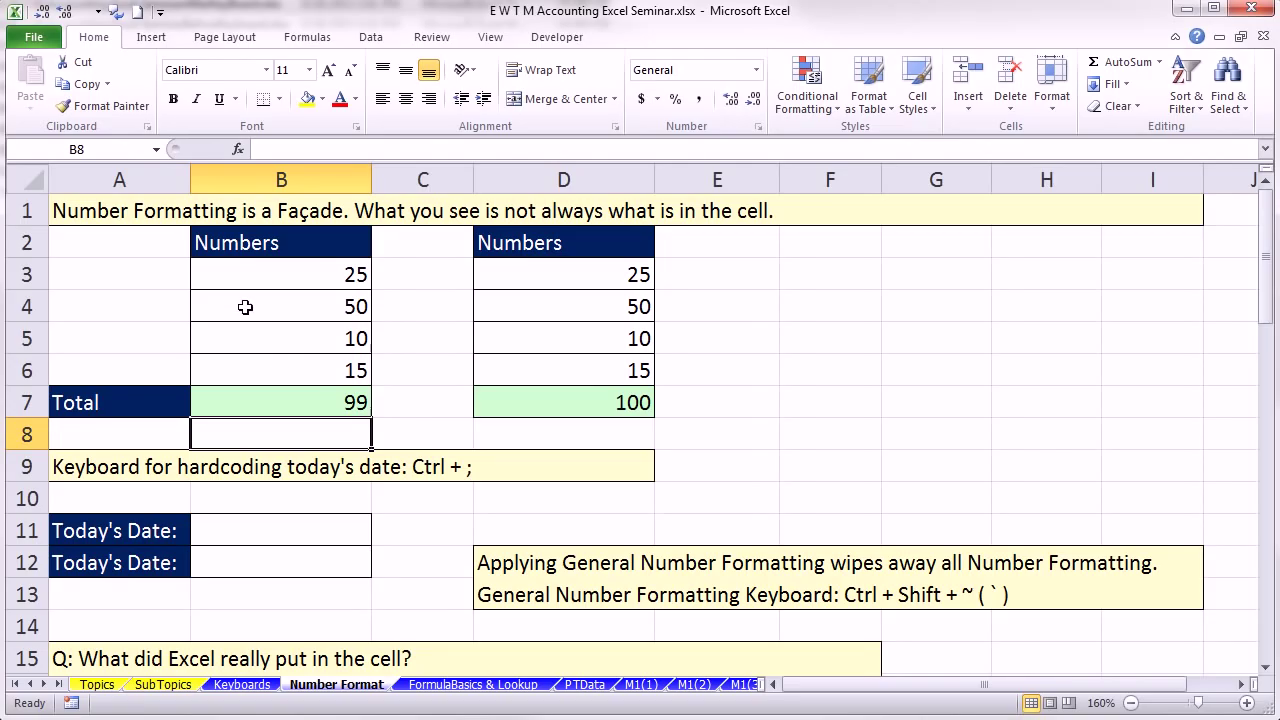
# - Increase the decimal display of the numbers in B3:D6 to two places
pyautogui.moveTo(215, 276); pyautogui.dragTo(543, 363)
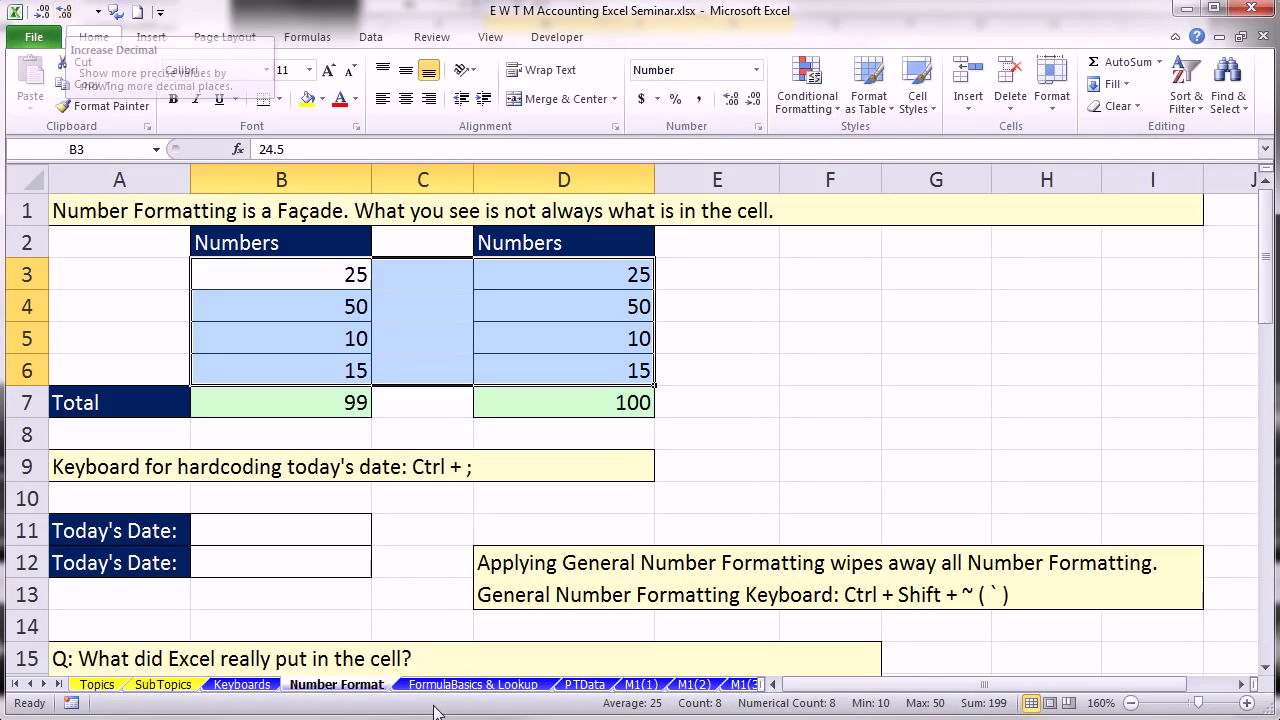
pyautogui.hotkey('alt', '1')
pyautogui.hotkey('alt', '1')
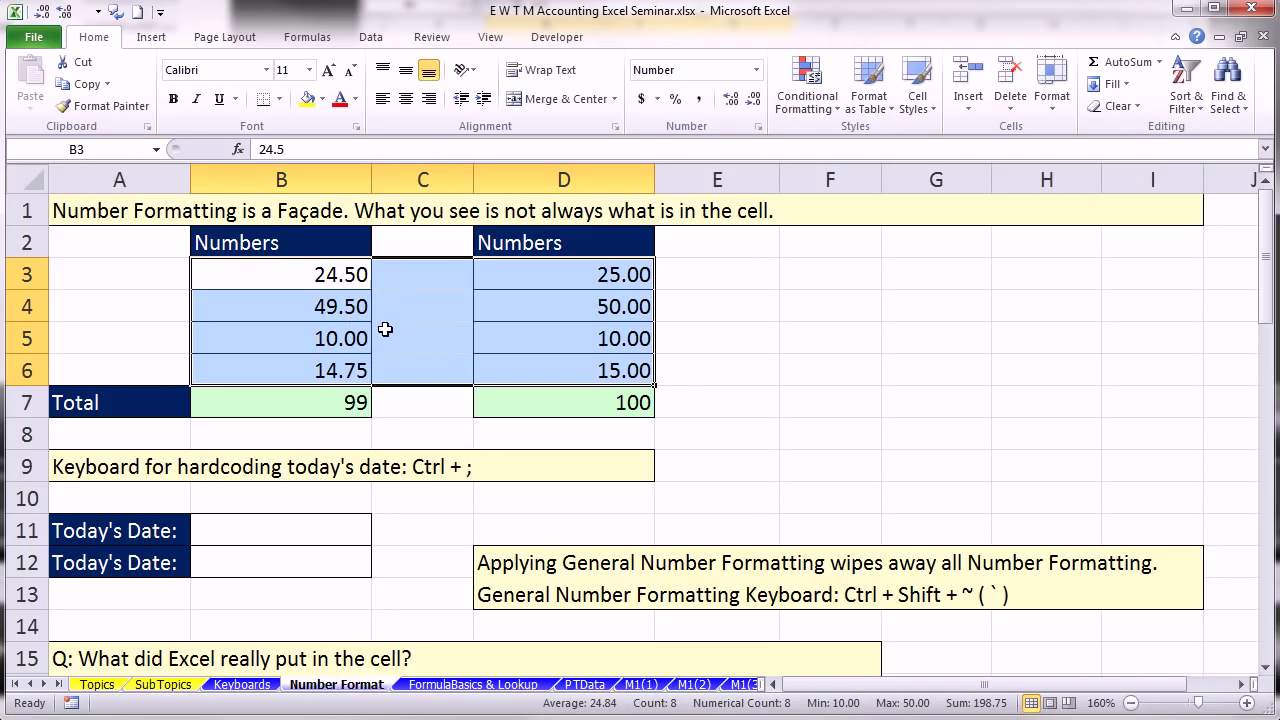
# - Increase the decimal display of the totals in B7 and D7 to two places
pyautogui.moveTo(318, 396); pyautogui.dragTo(530, 388)
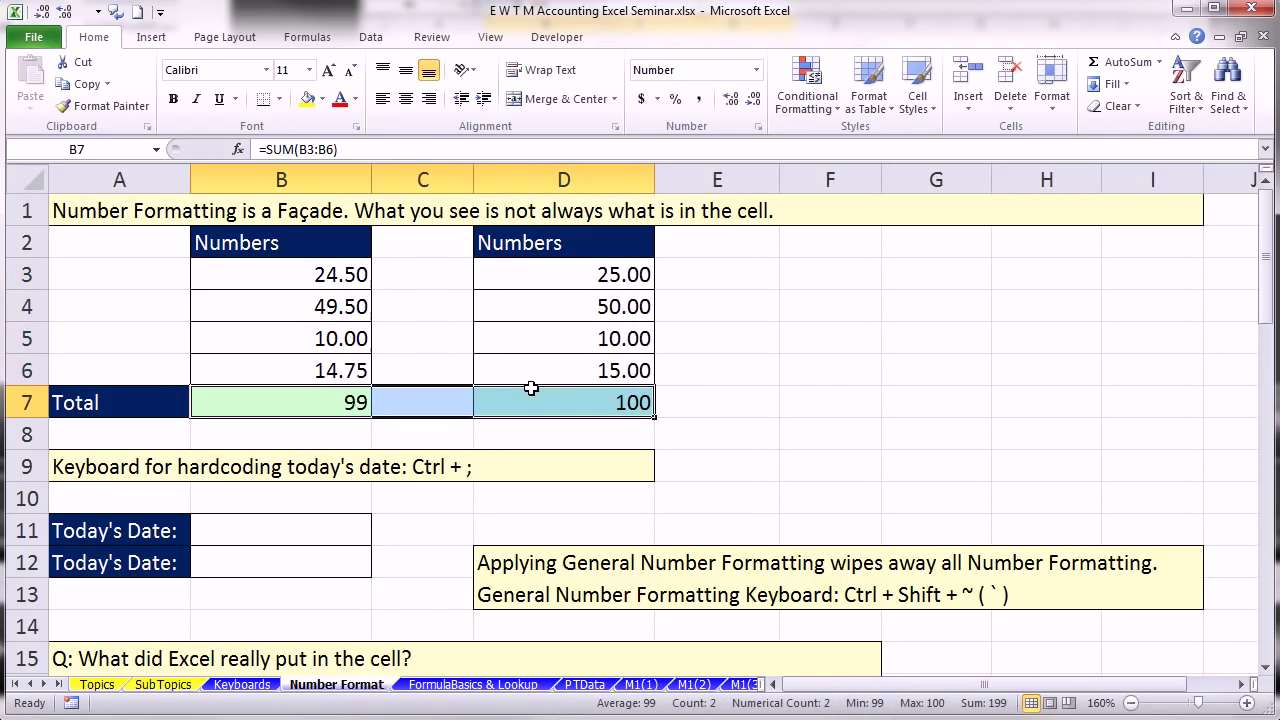
pyautogui.hotkey('alt', 'h')
pyautogui.press('0')
pyautogui.hotkey('alt', 'h')
pyautogui.press('0')
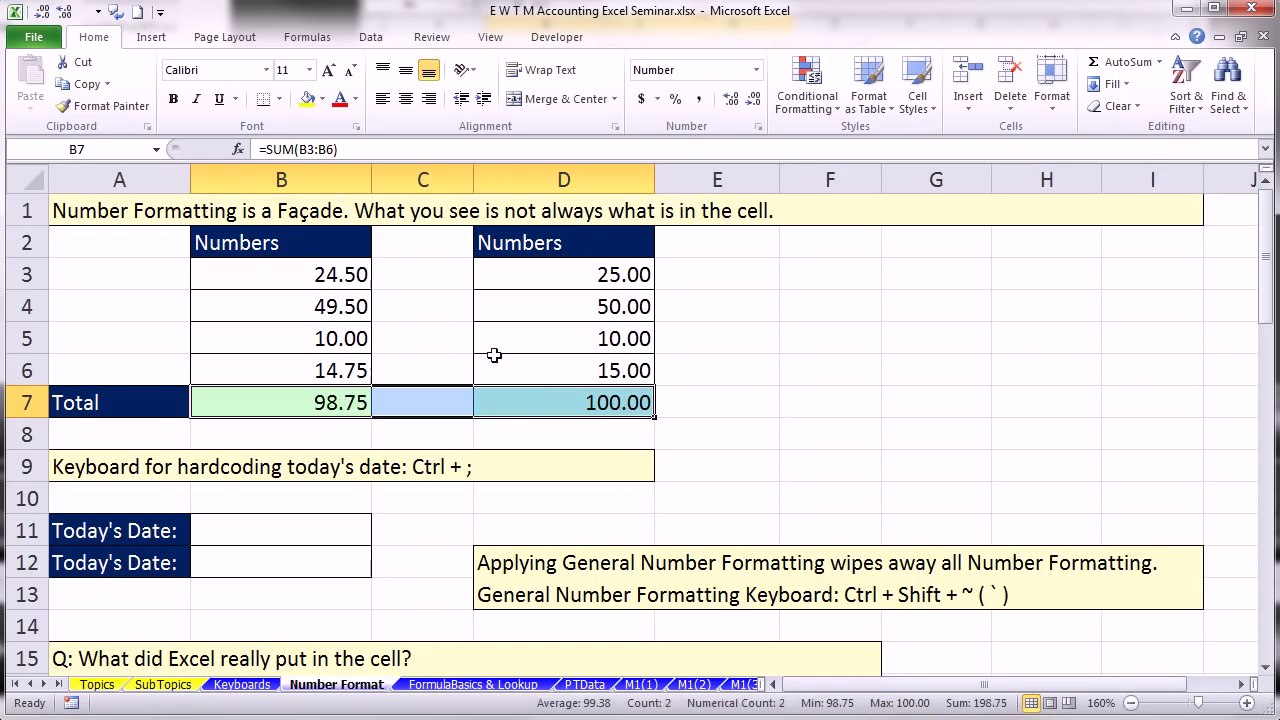
# - Reduce the decimal display of B3:D7 to zero places and select B4 to check its underlying value
pyautogui.moveTo(277, 274); pyautogui.dragTo(510, 405)
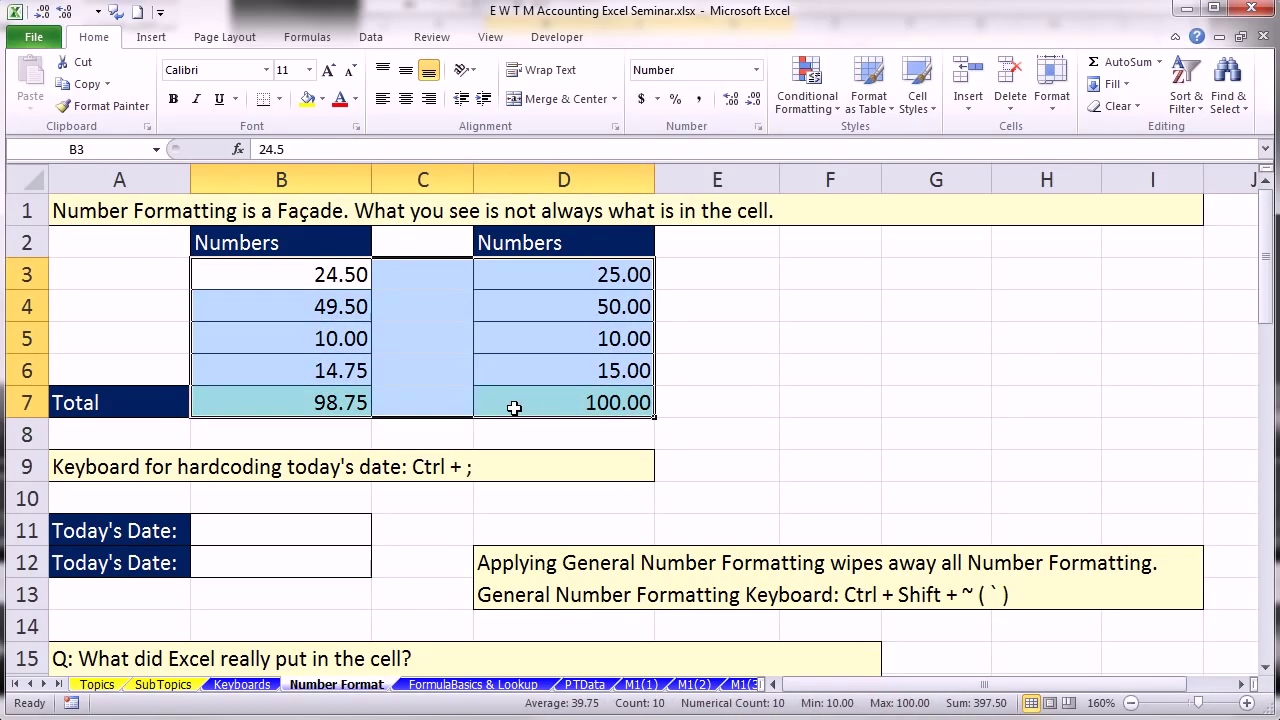
pyautogui.hotkey('alt', 'h')
pyautogui.press('9')
pyautogui.hotkey('alt', 'h')
pyautogui.press('9')
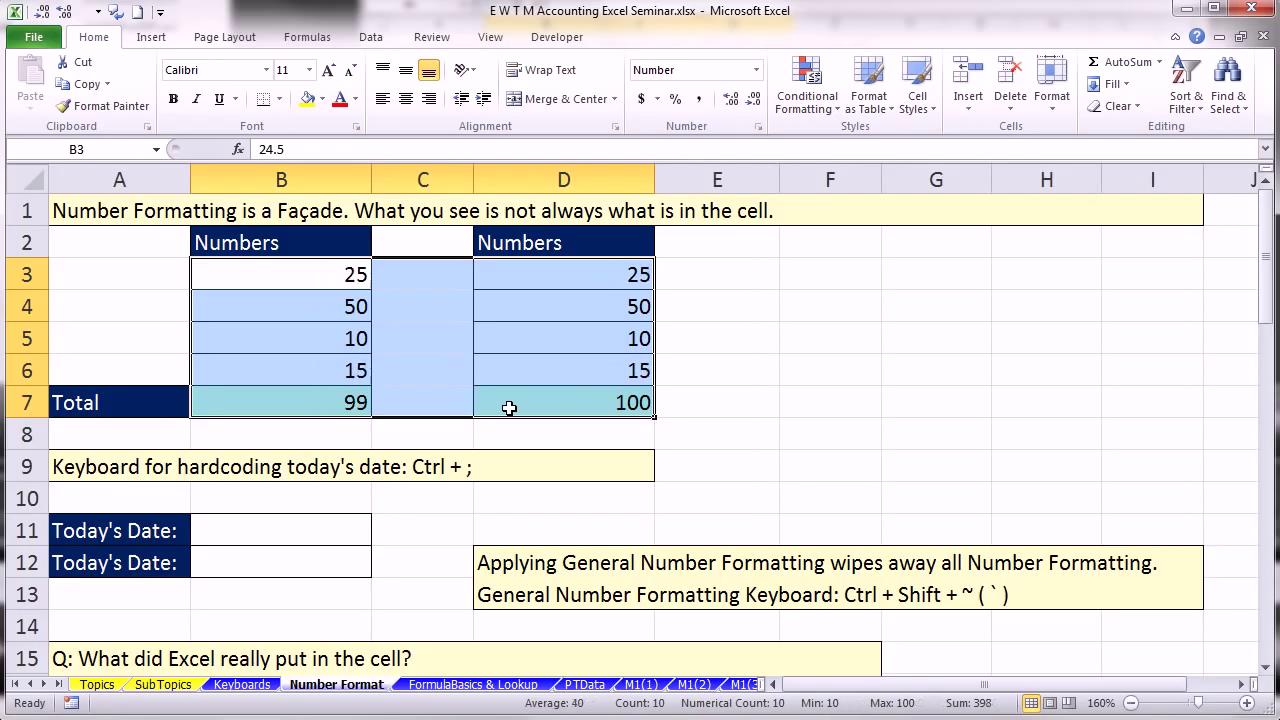
pyautogui.click(335, 310)
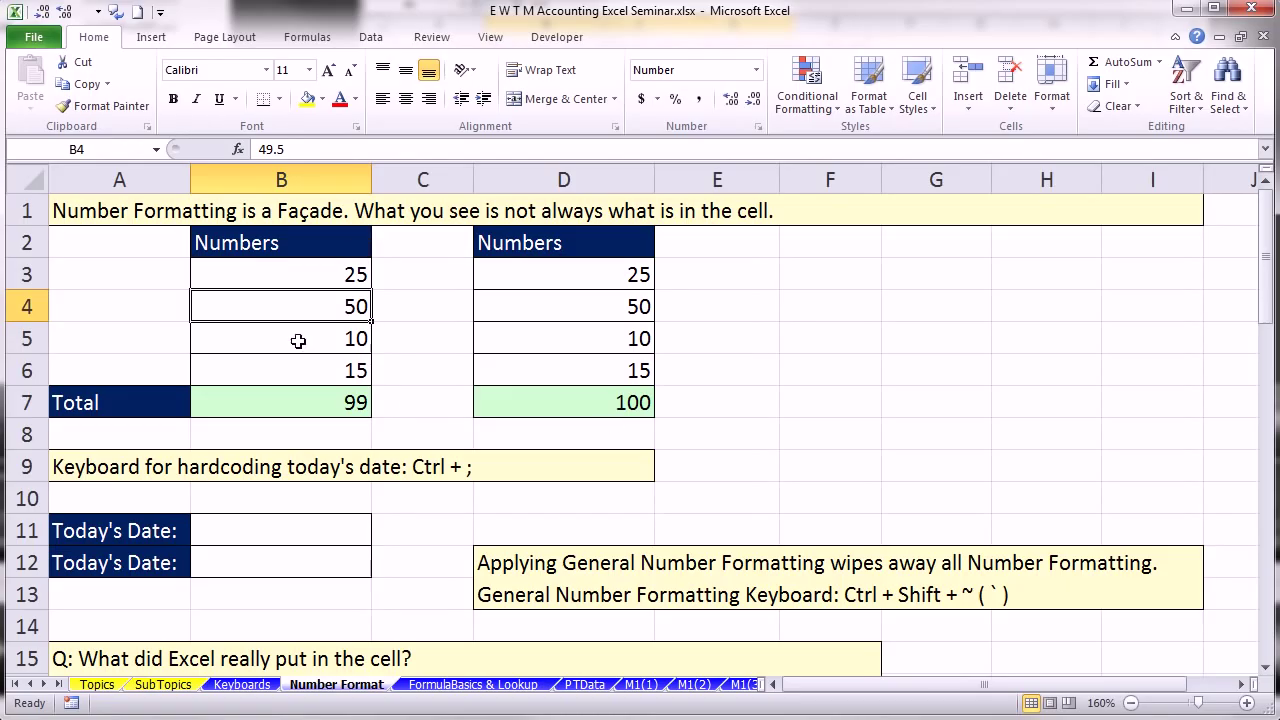
# - Hardcode today's date, 8/26/2013, in both Today's Date cells, B11 and B12
pyautogui.click(972, 476)
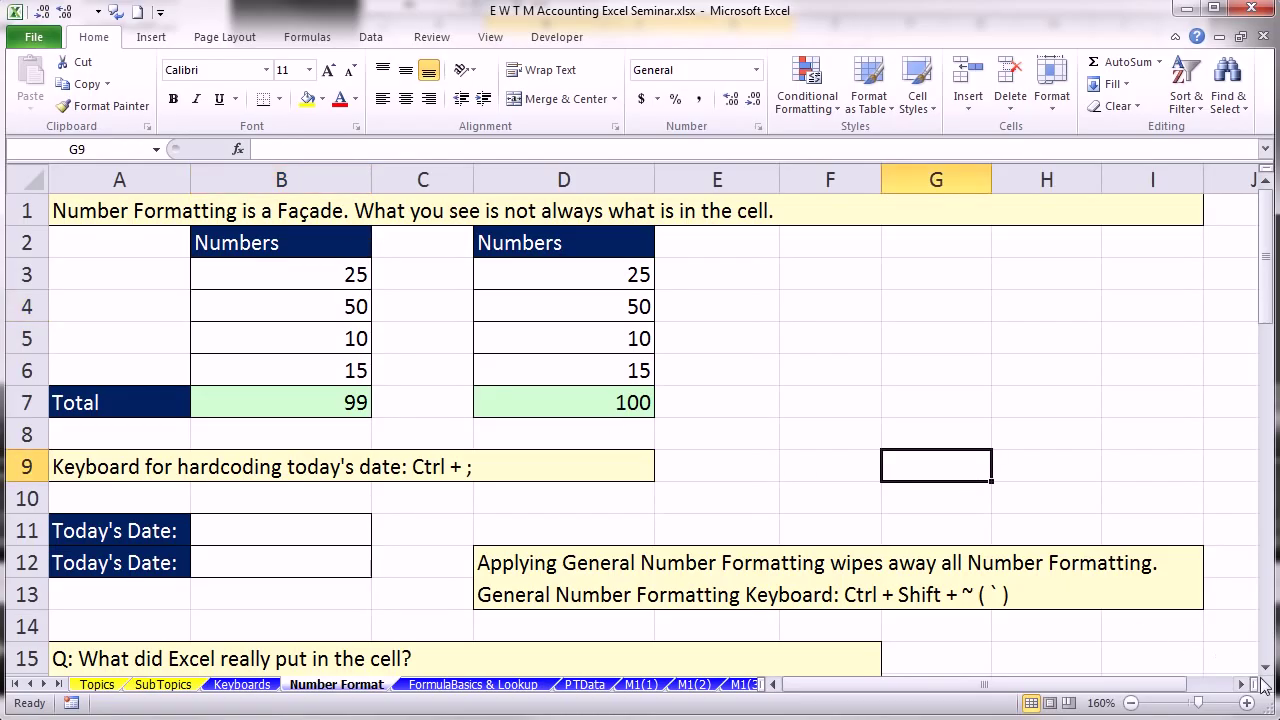
pyautogui.click(1265, 670)
pyautogui.click(1266, 670)
pyautogui.click(1266, 670)
pyautogui.click(1266, 670)
pyautogui.click(1266, 670)
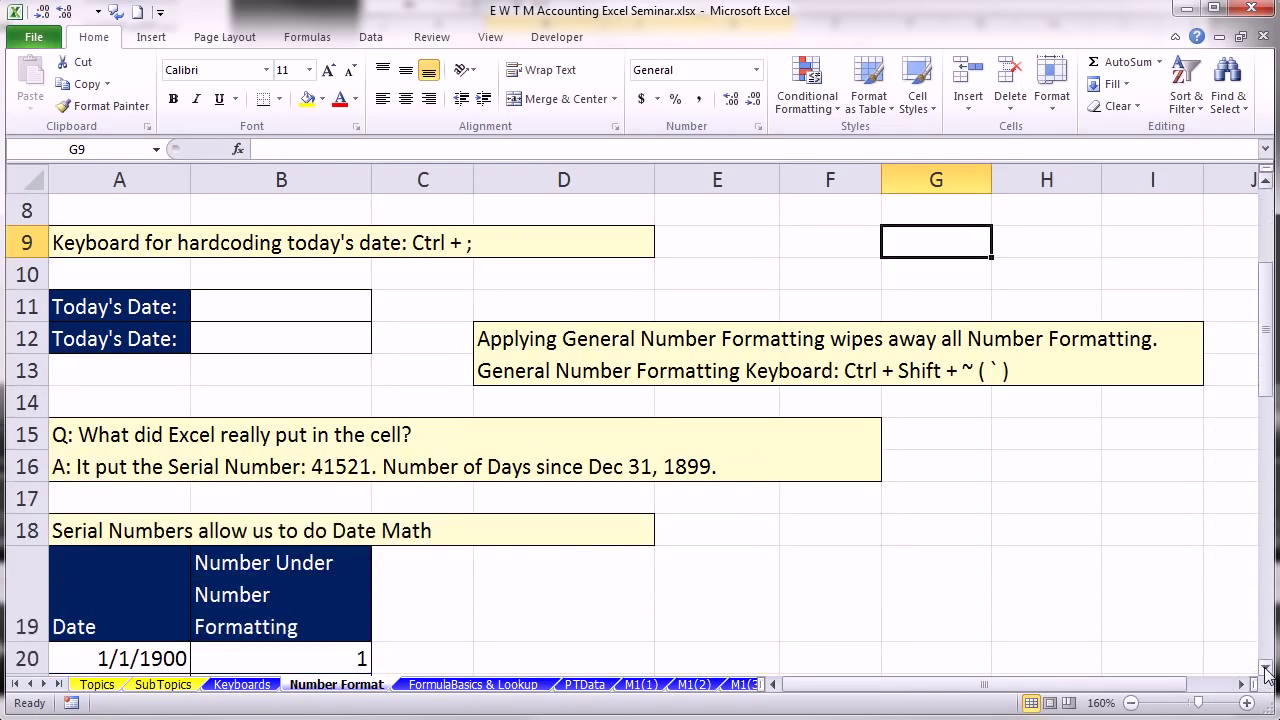
pyautogui.click(1266, 670)
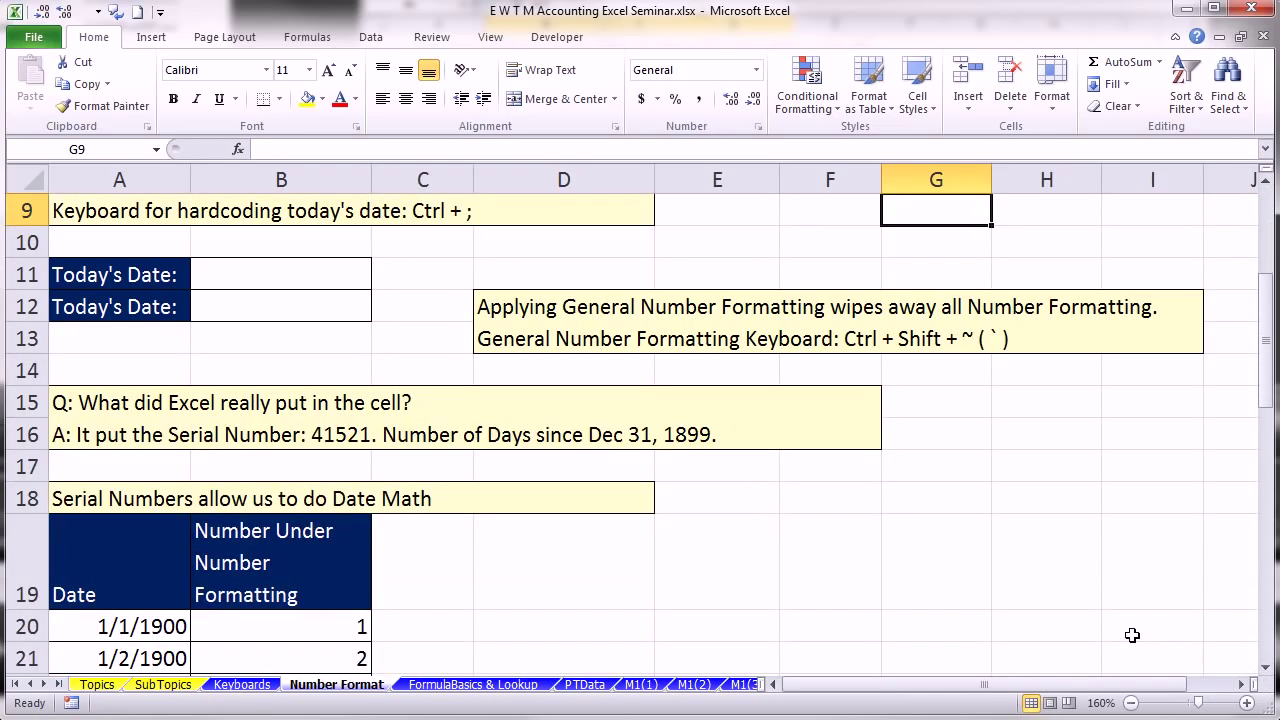
pyautogui.click(256, 271)
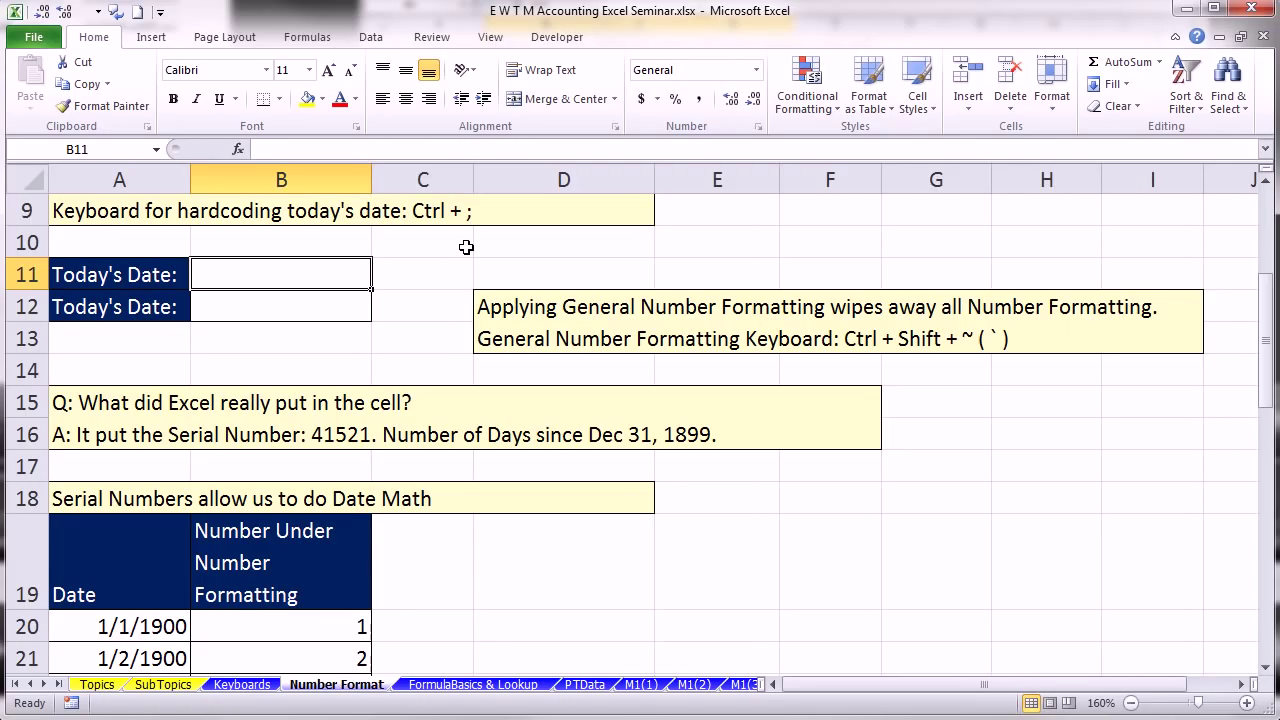
pyautogui.hotkey('ctrl', ';')
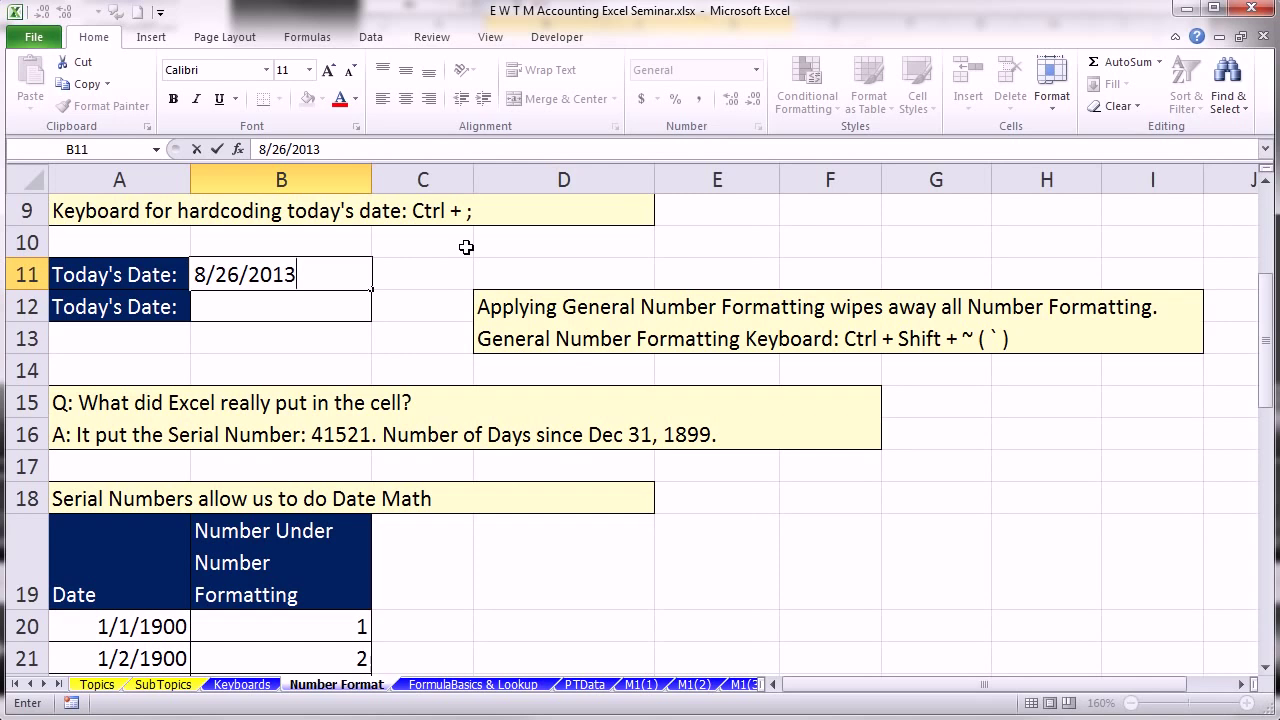
pyautogui.press('Return')
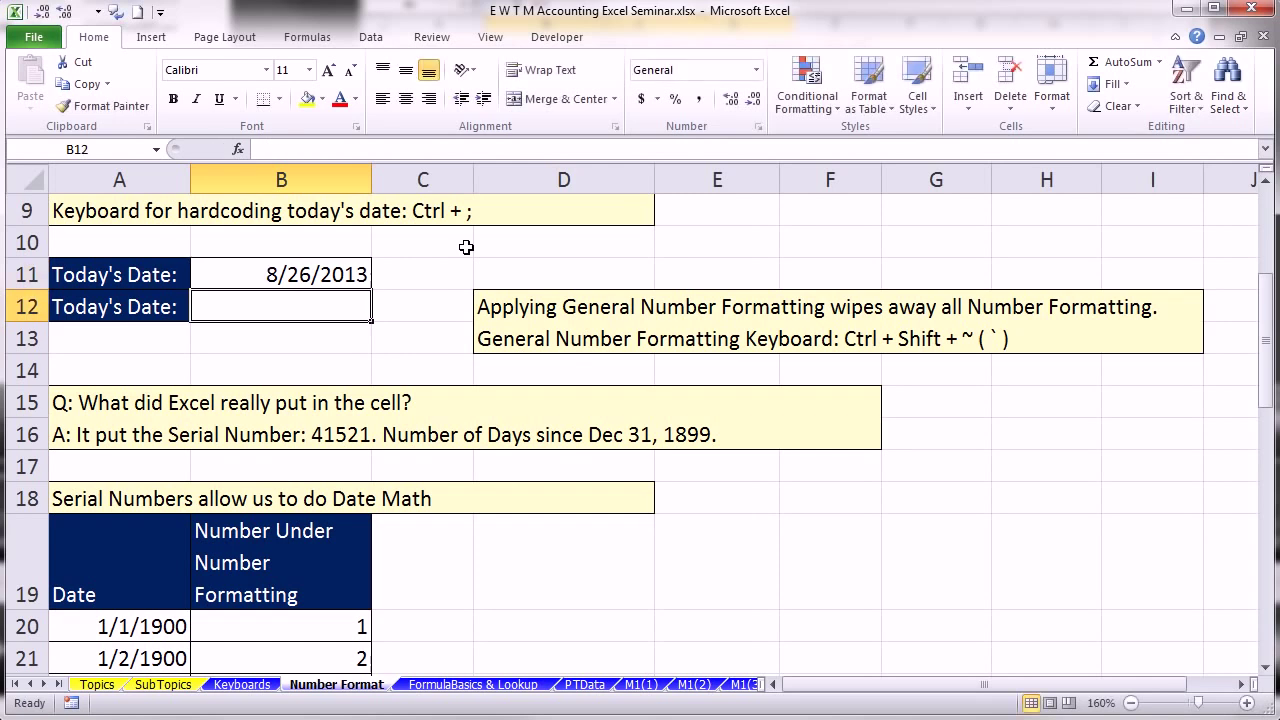
pyautogui.hotkey('ctrl', ';')
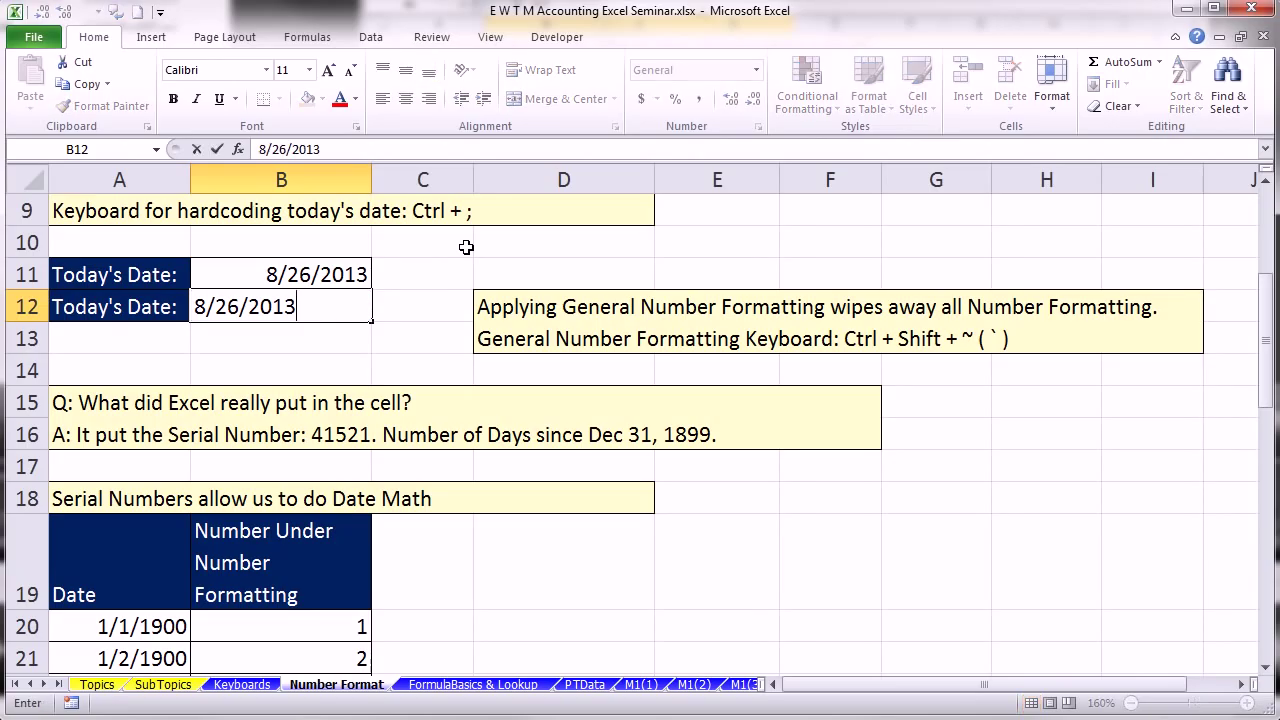
pyautogui.hotkey('ctrl', 'Return')
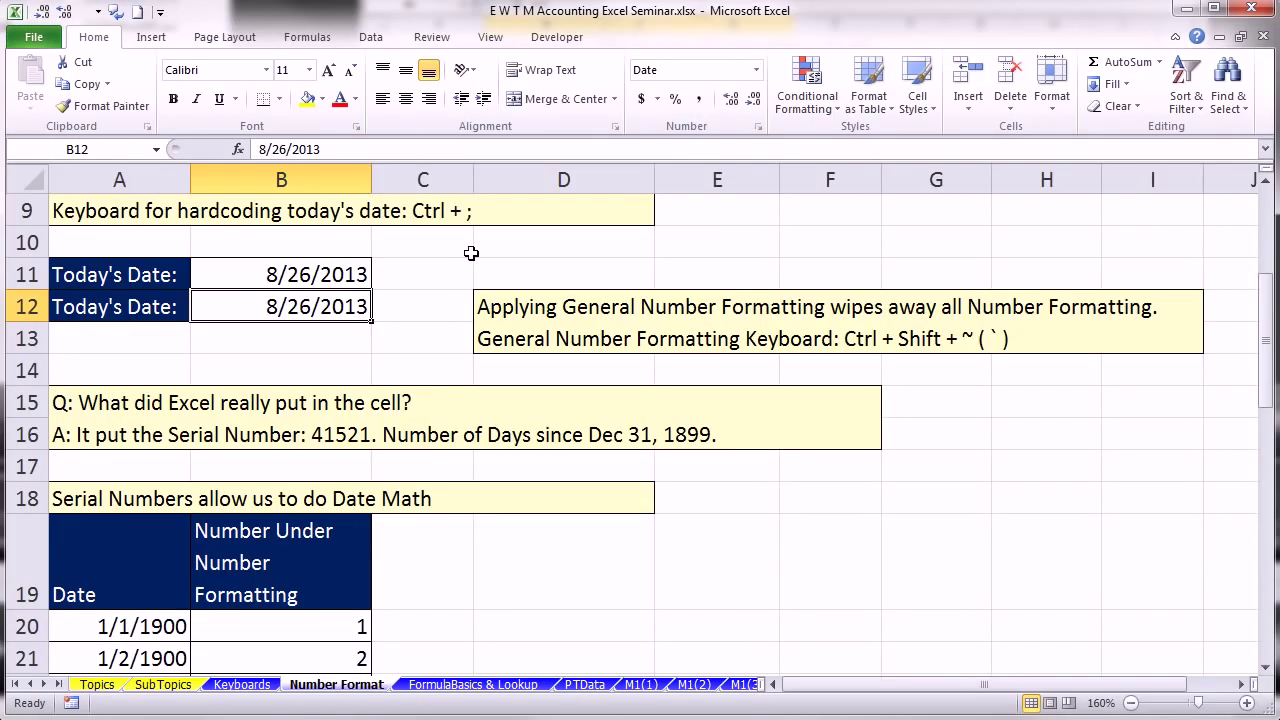
# - Try the General number format on the date in B12 and undo it
pyautogui.click(756, 69)
pyautogui.click(695, 112)
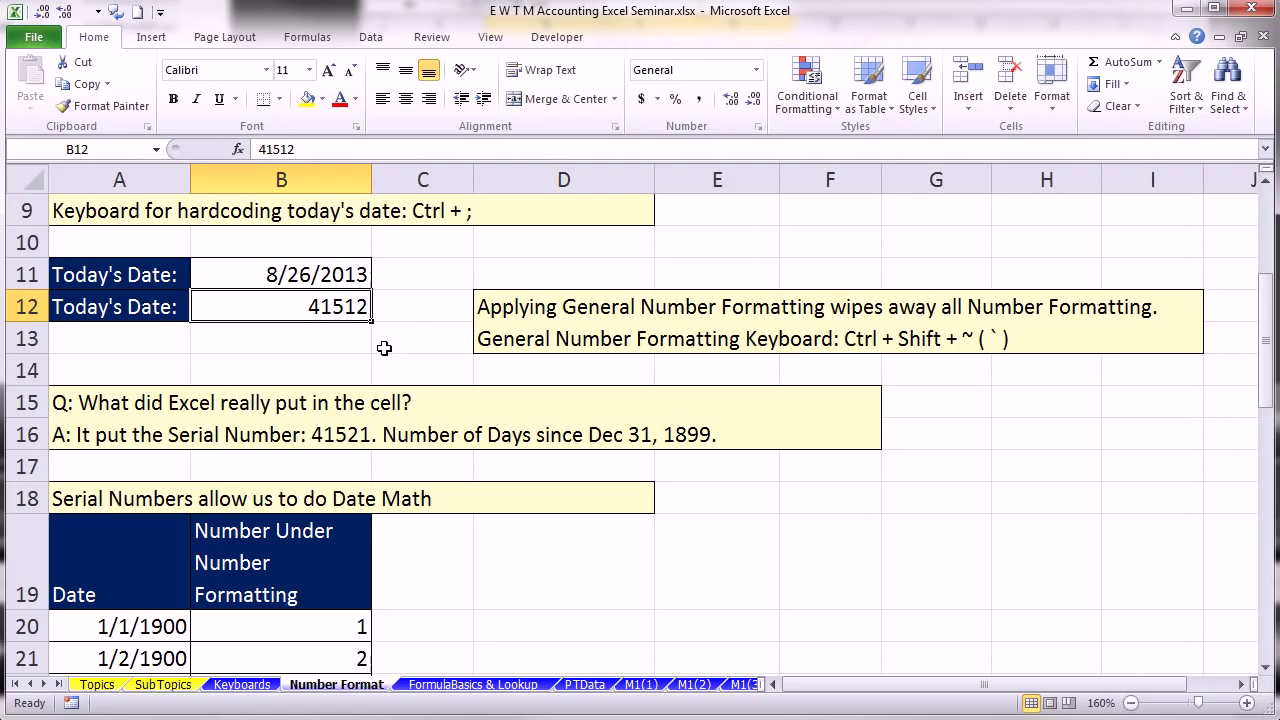
pyautogui.hotkey('ctrl', 'z')
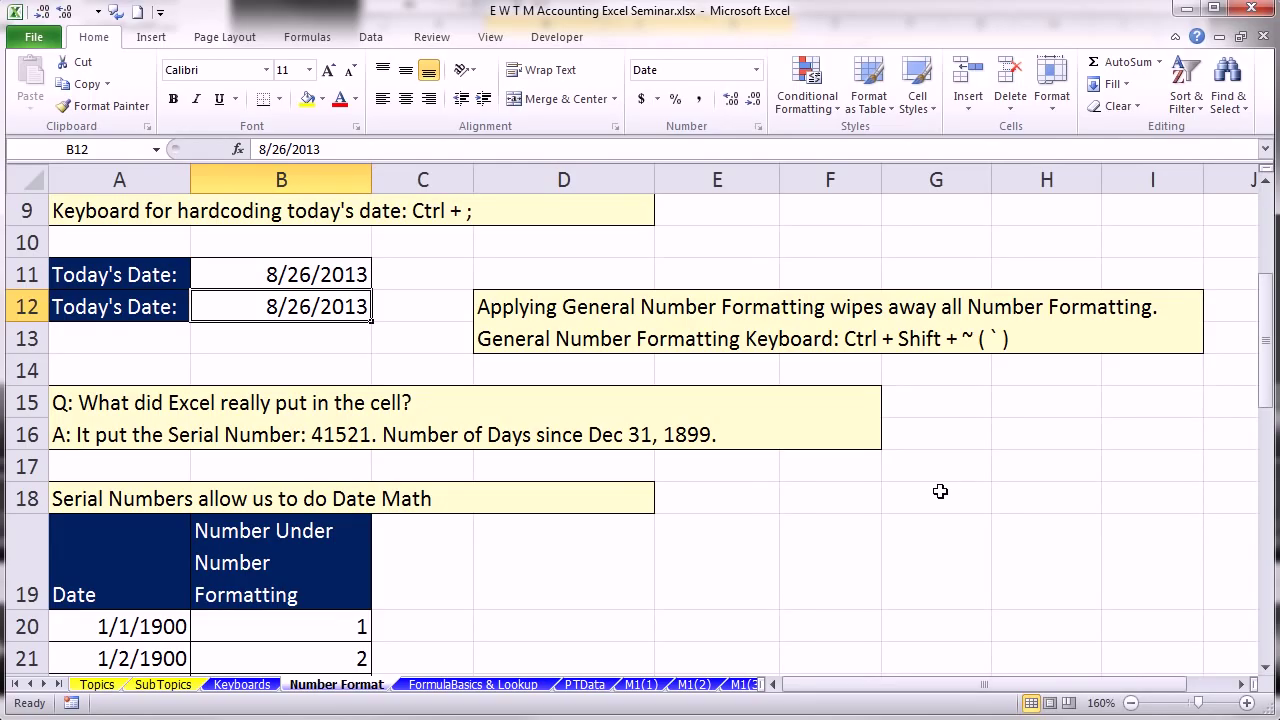
# - Apply the General number format to the date in B12, and select the 9/4/2013 date in the serial number table
pyautogui.hotkey('ctrl', 'shift', '`')
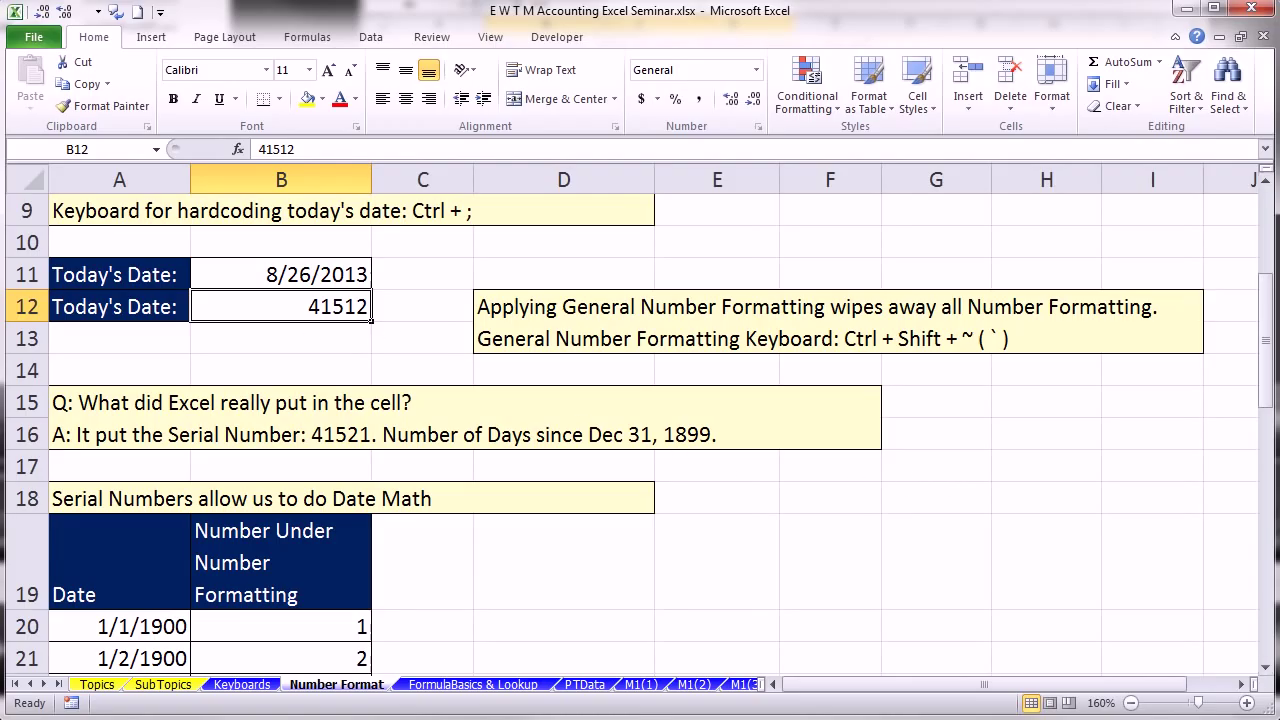
pyautogui.click(1267, 672)
pyautogui.click(1267, 672)
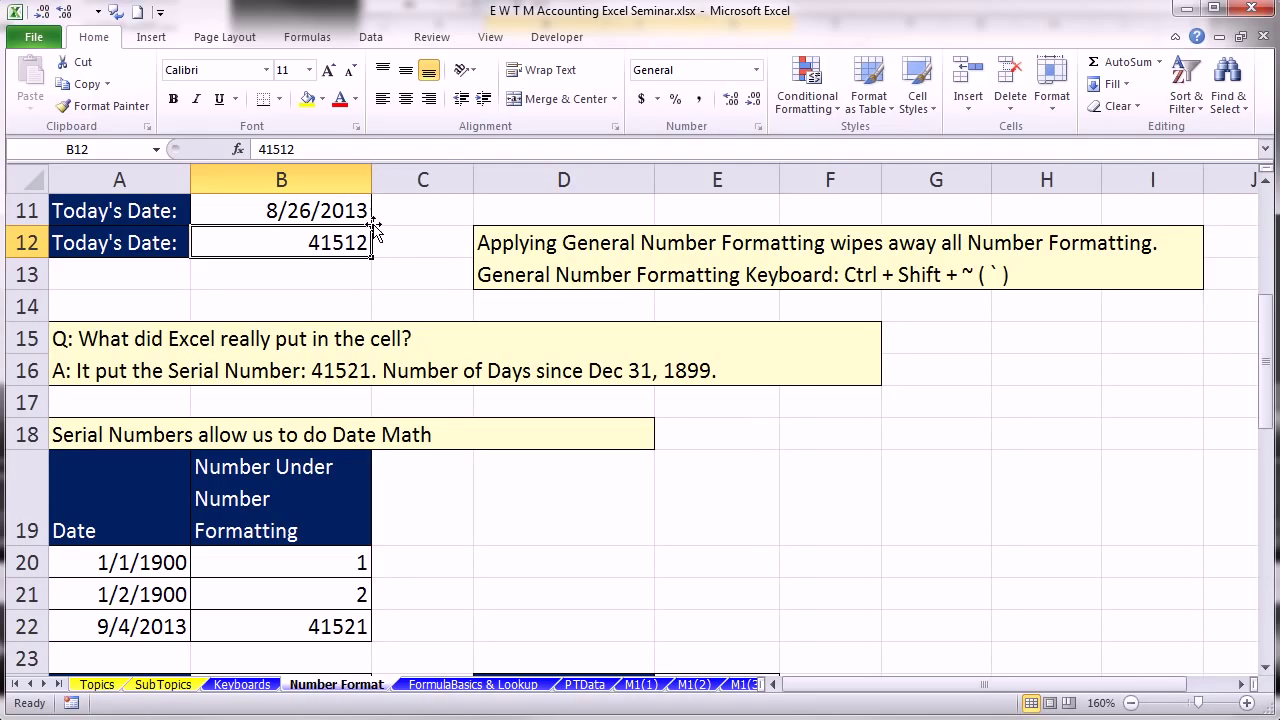
pyautogui.click(424, 622)
pyautogui.scroll(-1, 427, 624)
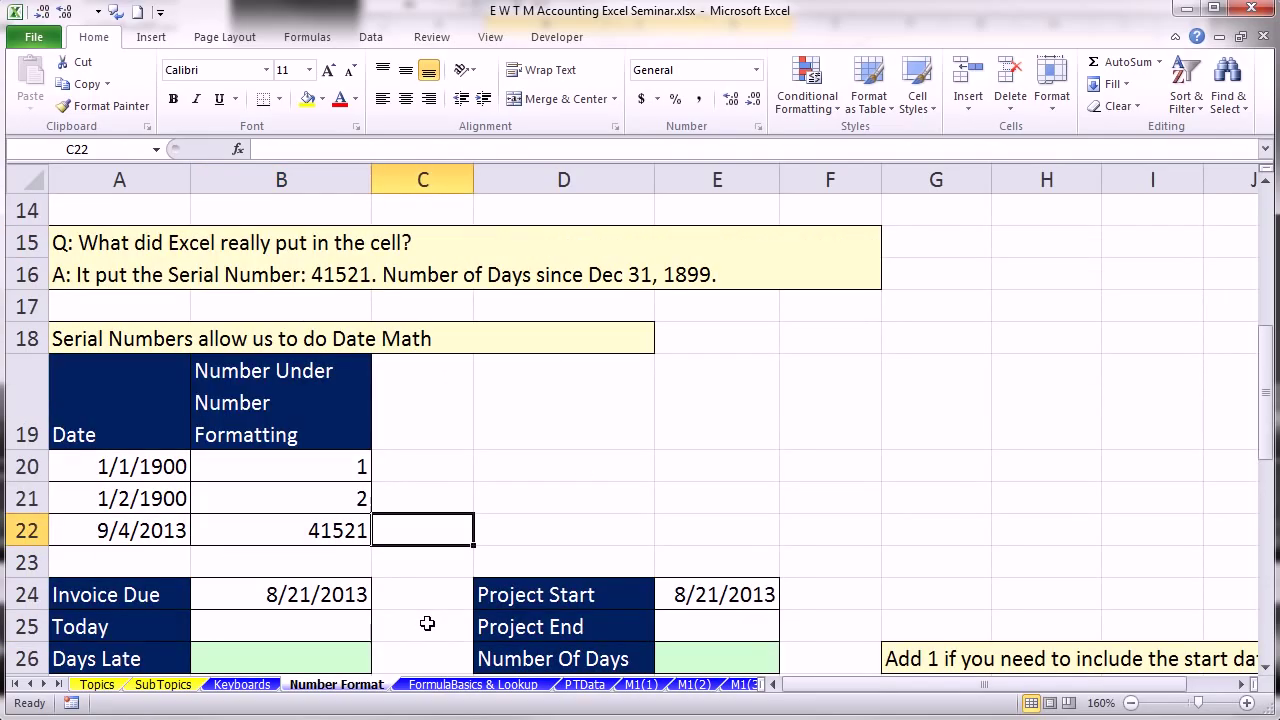
pyautogui.click(143, 533)
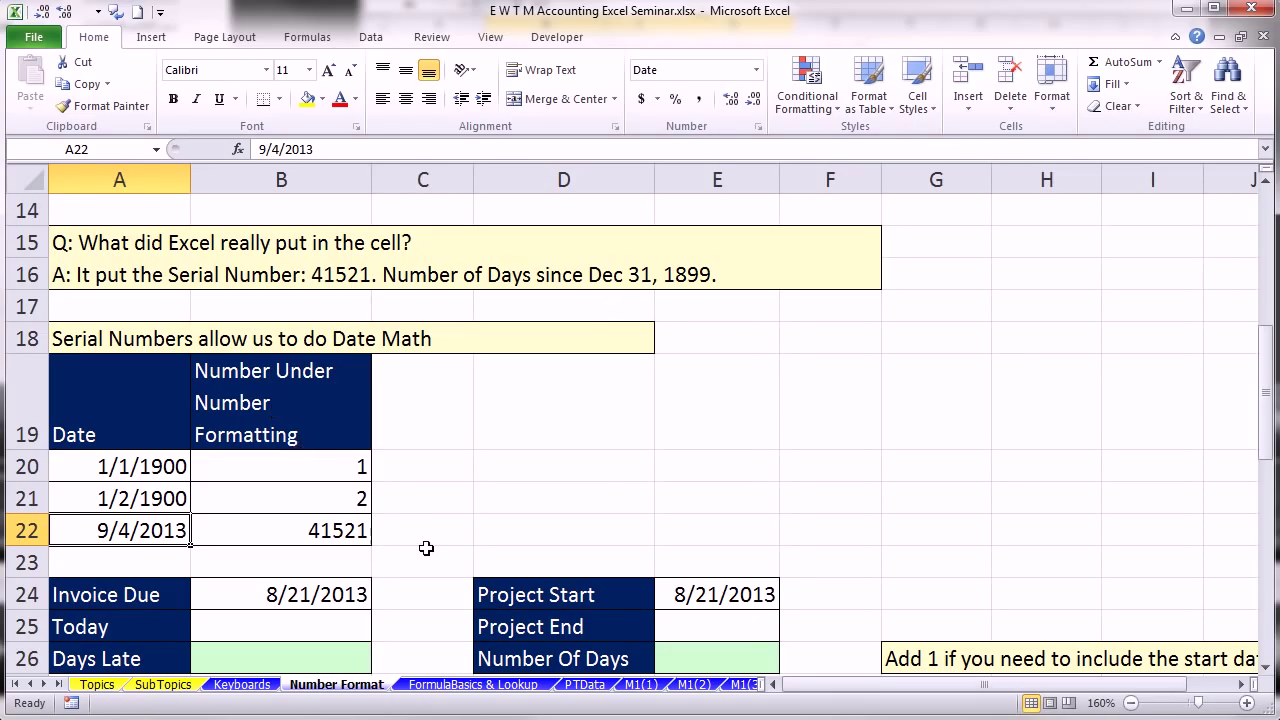
# - Hardcode today's date, 8/26/2013, in the Today cell B25 of the invoice table
pyautogui.scroll(-1, 426, 548)
pyautogui.click(266, 528)
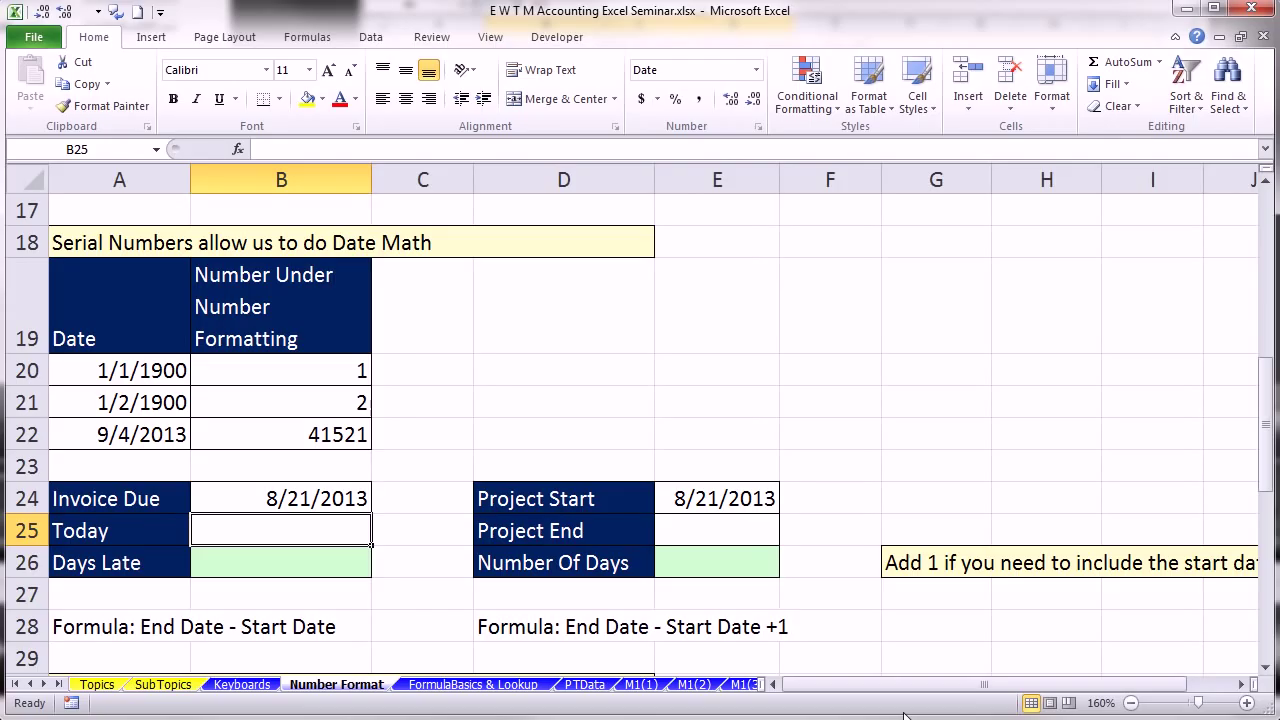
pyautogui.hotkey('ctrl', ';')
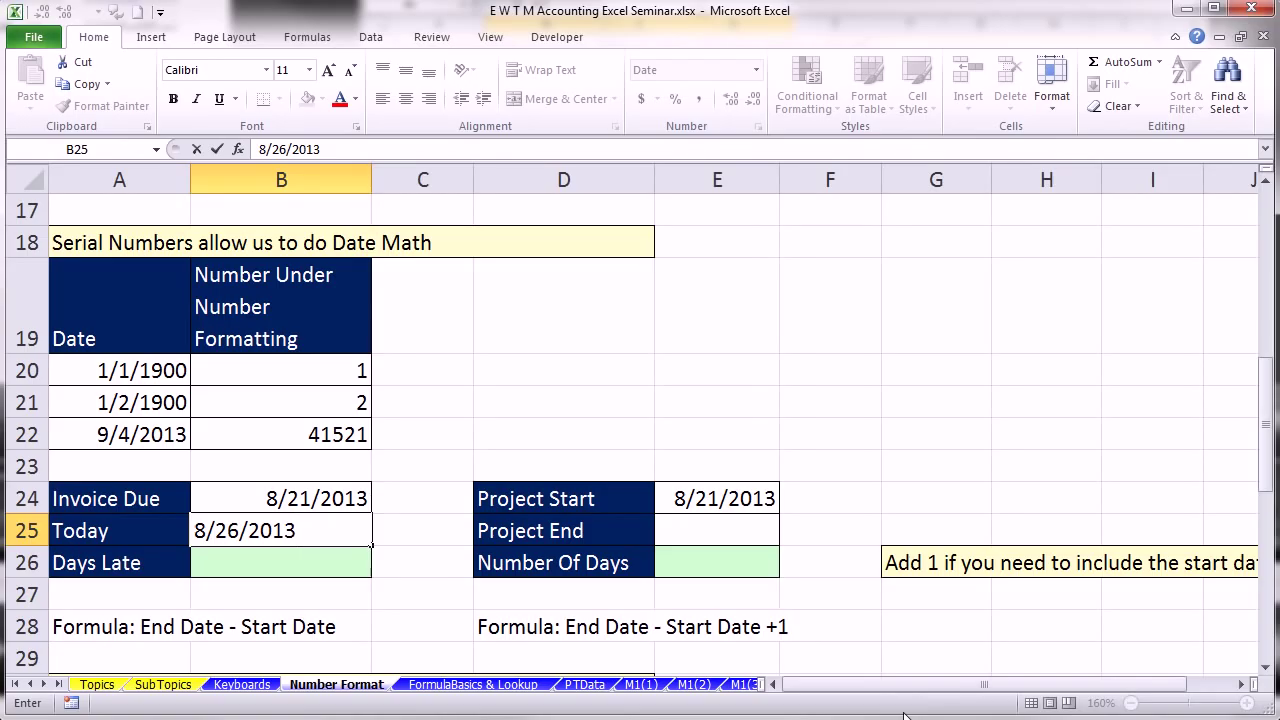
pyautogui.press('Return')
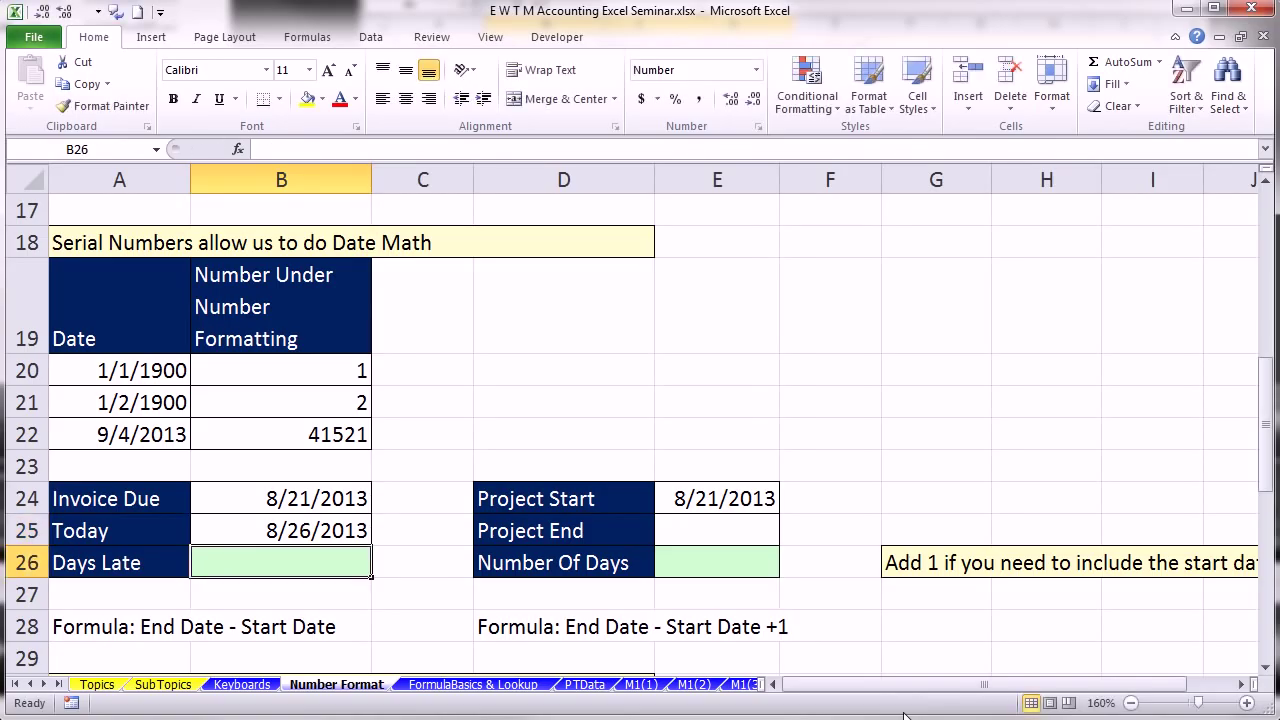
# - Calculate the Days Late in B26 with the formula =B25-B24
pyautogui.write('=')
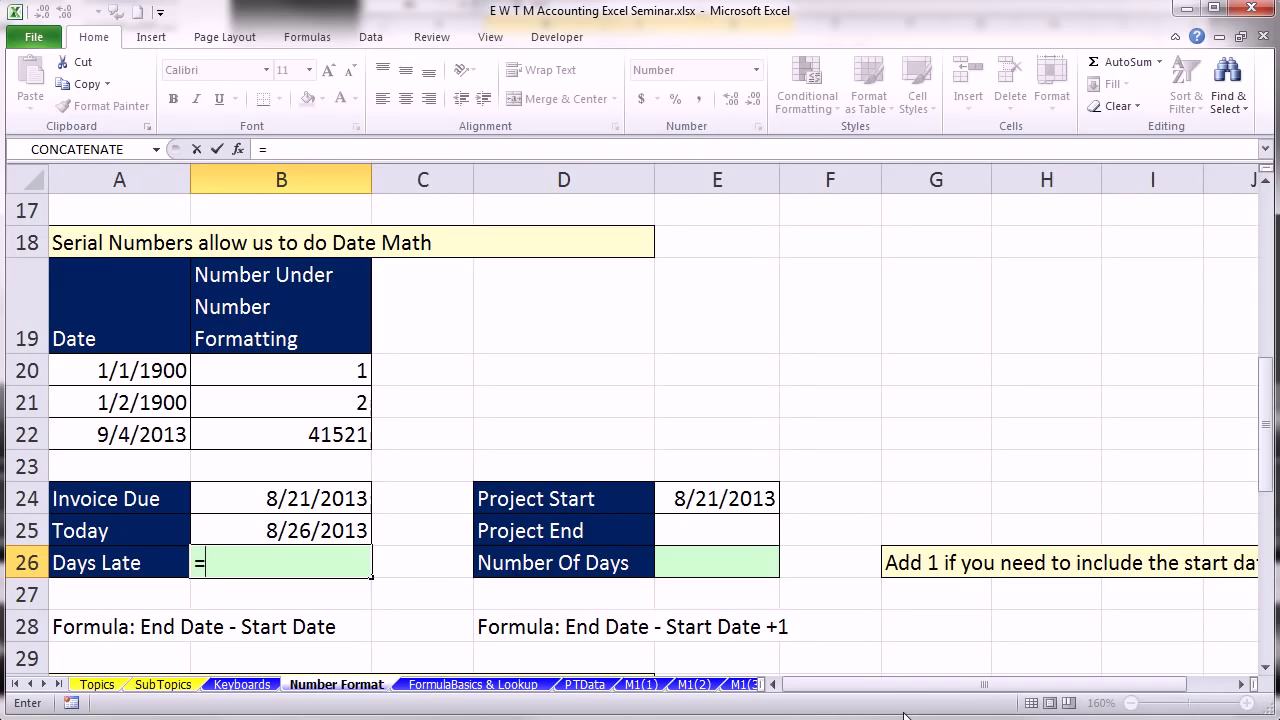
pyautogui.press('Up')
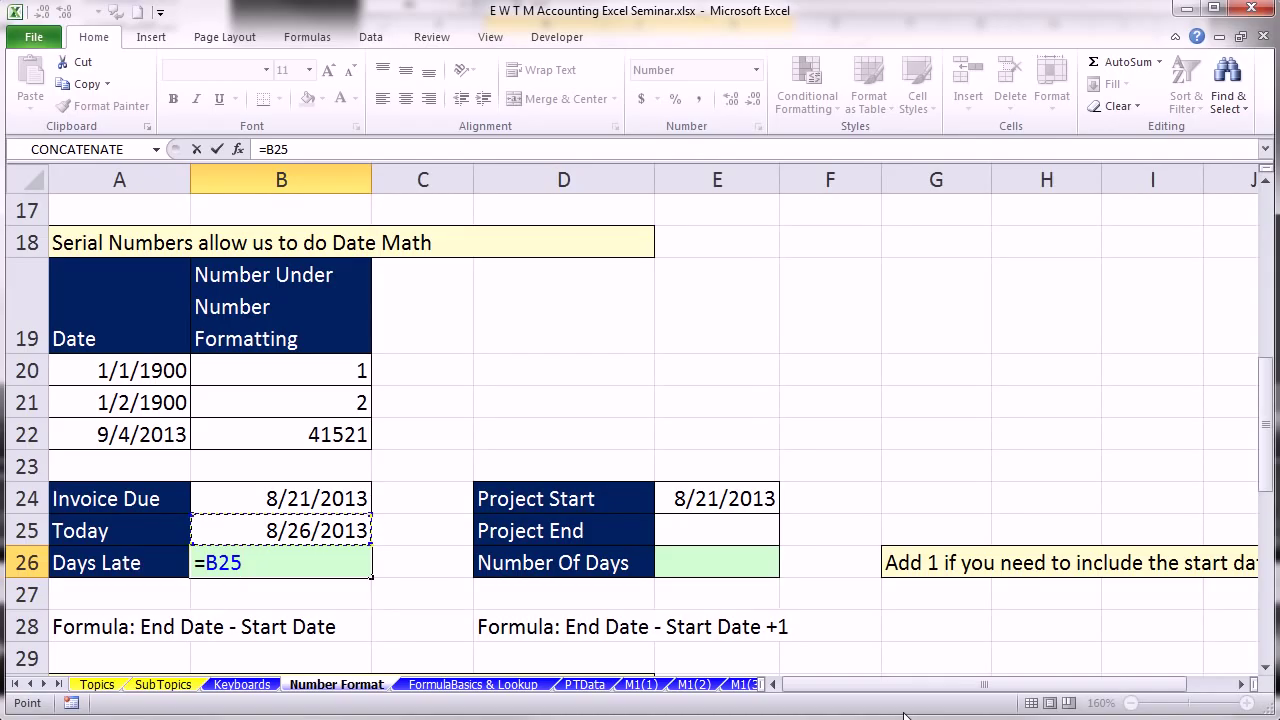
pyautogui.write('-')
pyautogui.press('Up')
pyautogui.press('Up')
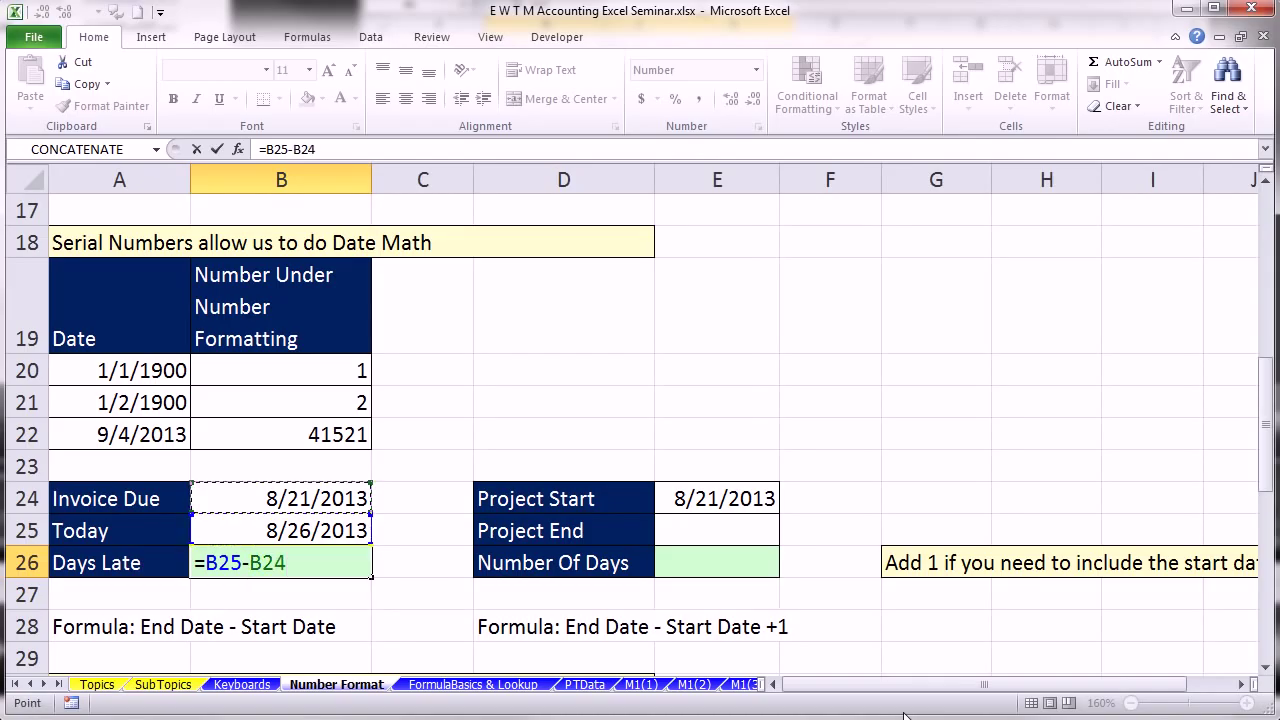
pyautogui.press('Return')
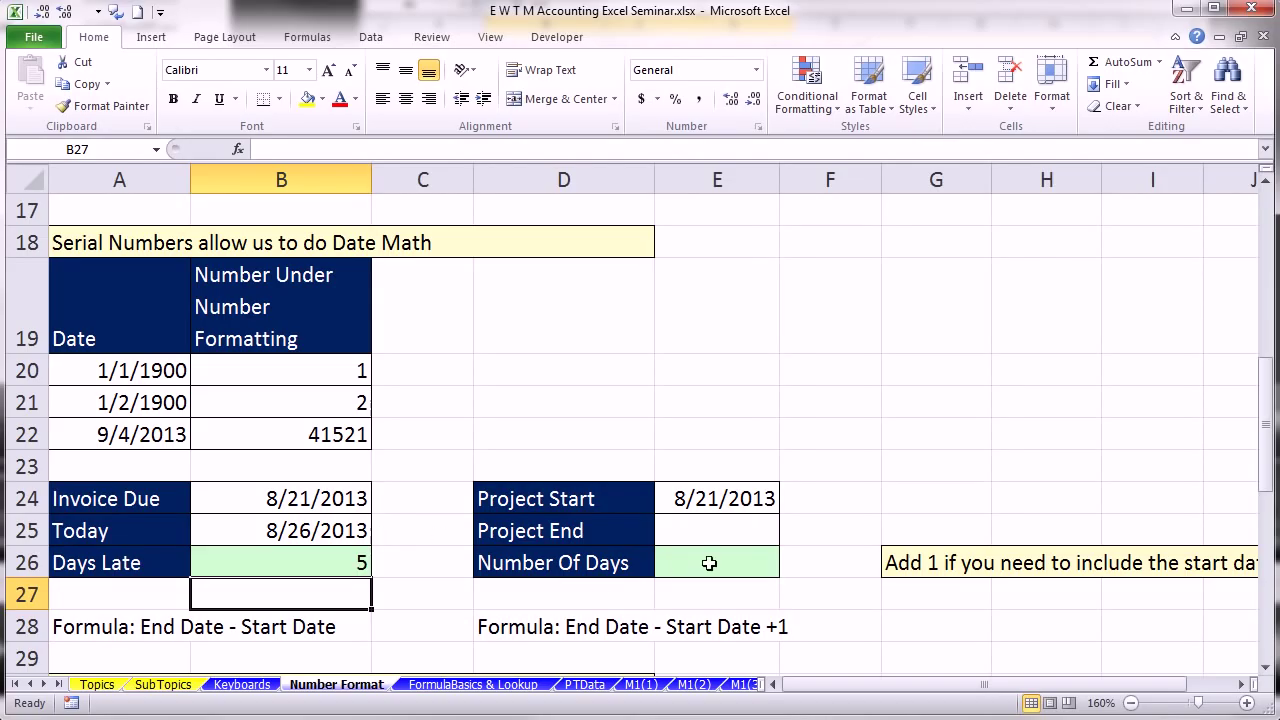
# - Hardcode today's date, 8/26/2013, as the Project End in E25 and calculate the Number Of Days in E26 with =E25-E24+1
pyautogui.click(699, 533)
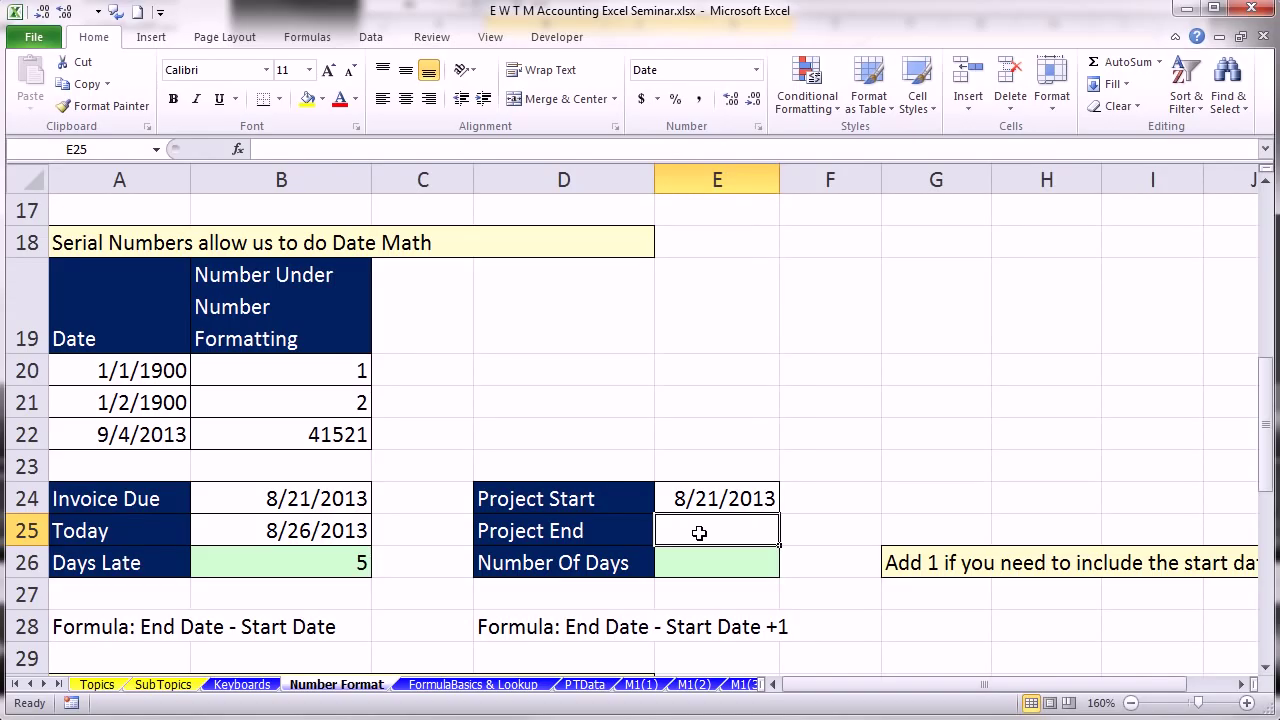
pyautogui.hotkey('ctrl', ';')
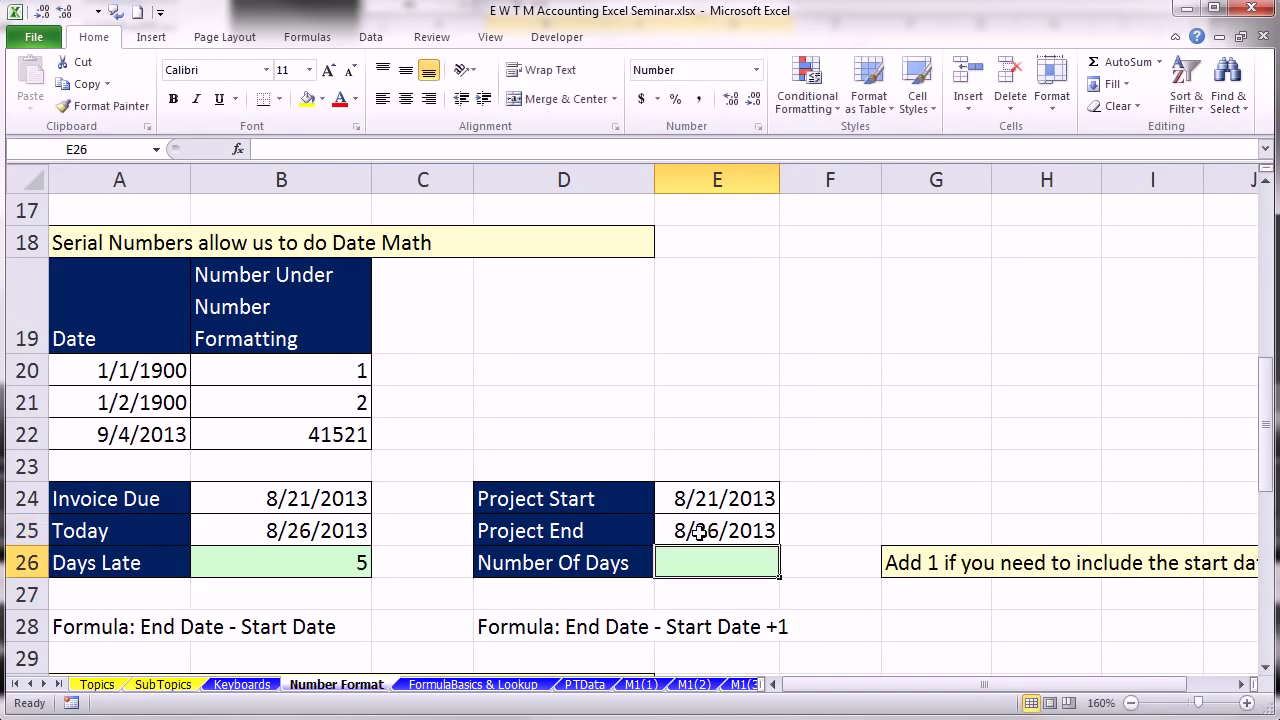
pyautogui.write('=')
pyautogui.click(698, 531)
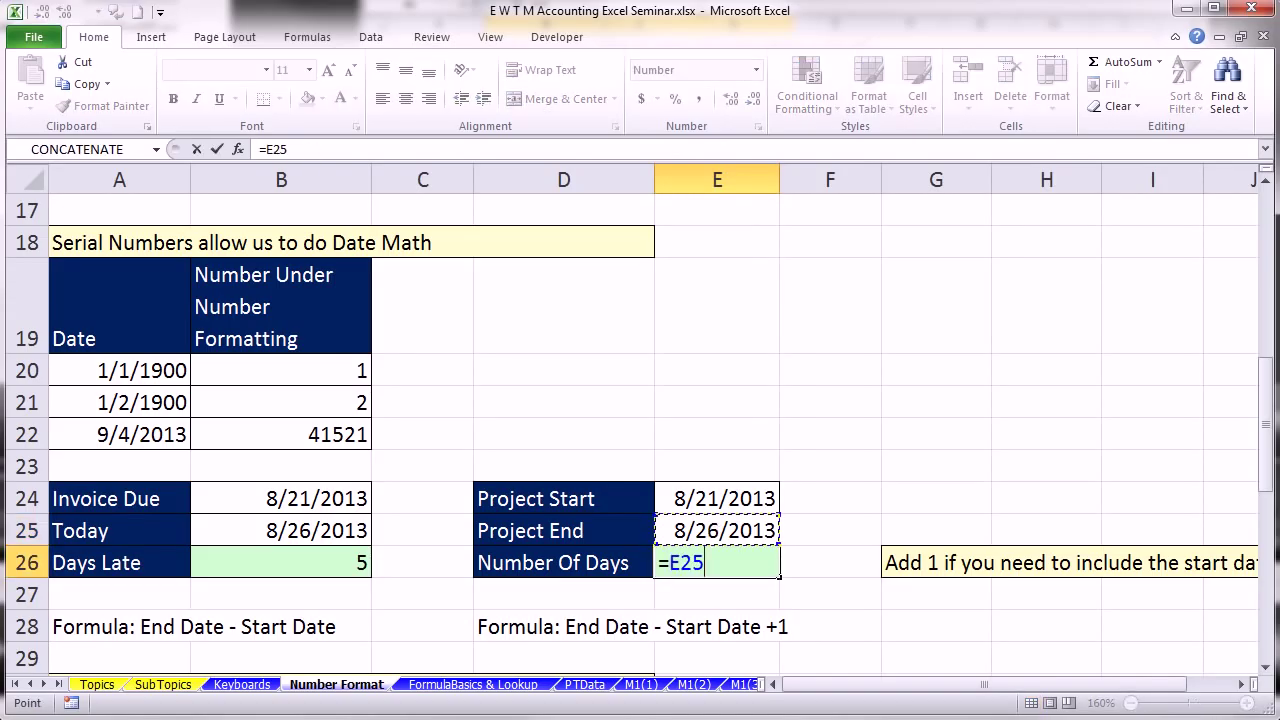
pyautogui.write('-')
pyautogui.press('Up')
pyautogui.press('Up')
pyautogui.write('+1')
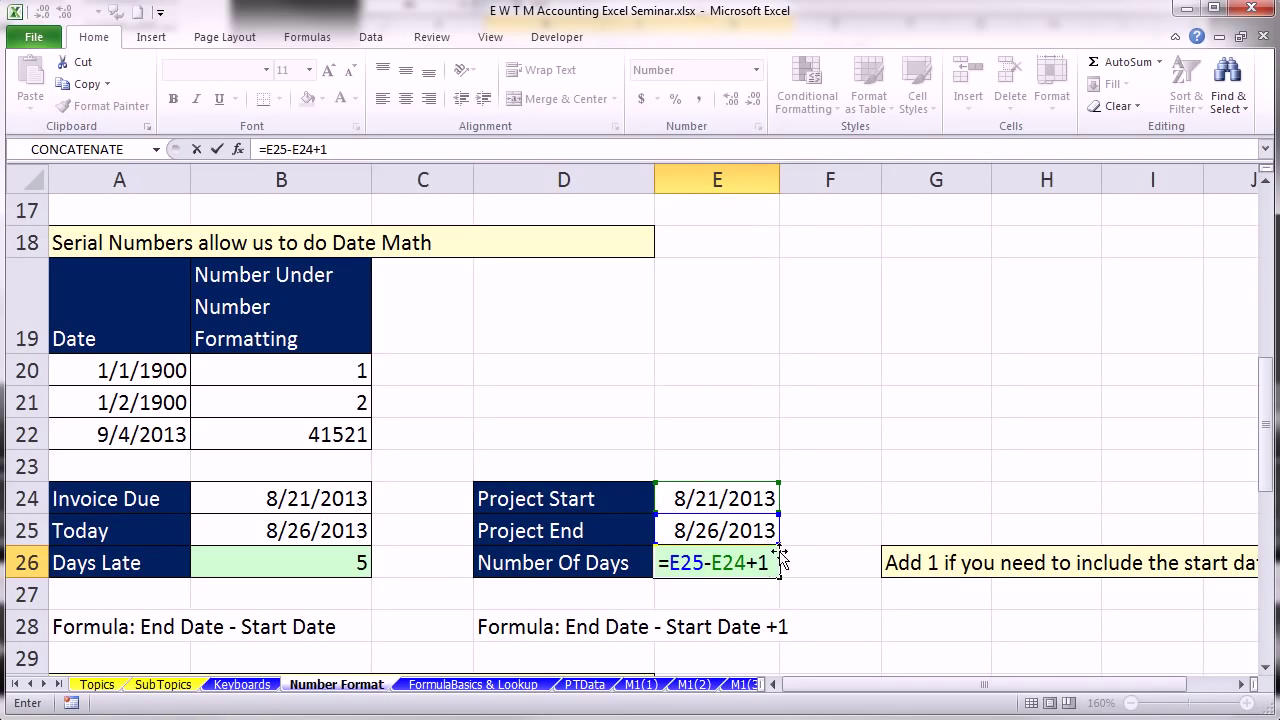
pyautogui.press('Return')
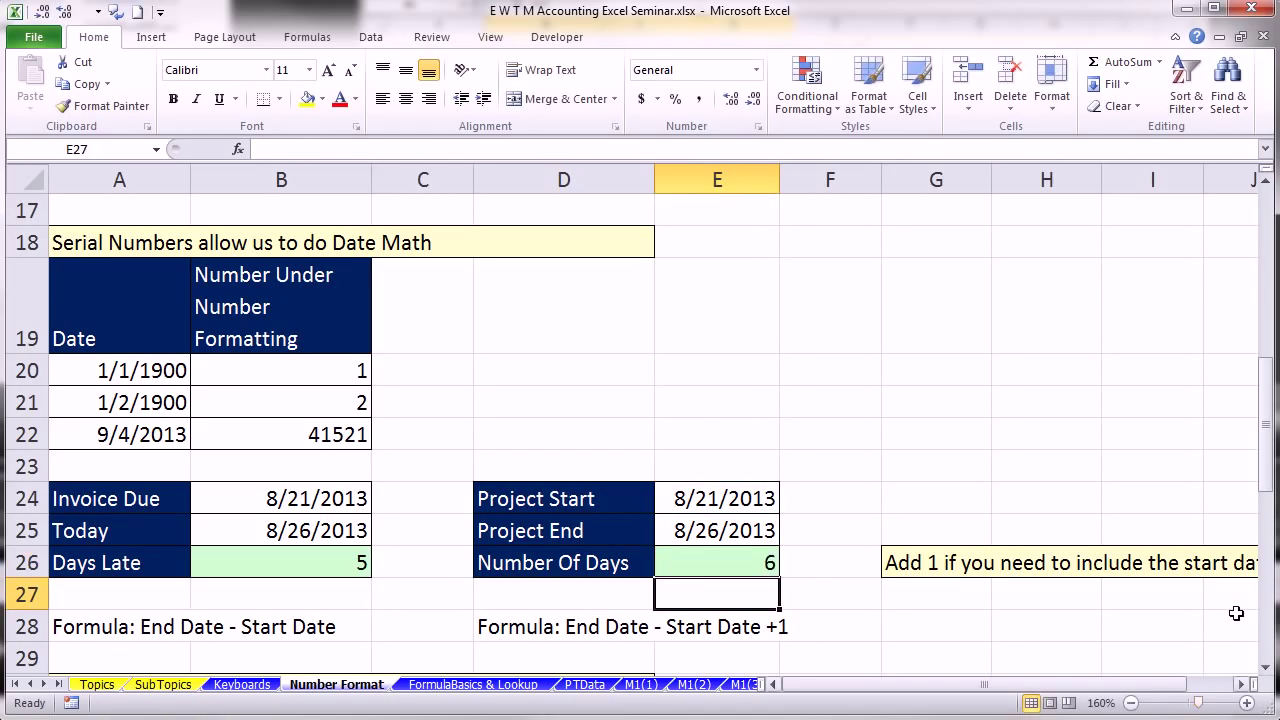
# - Hardcode the current time, 1:23 PM, in cell F30 beside the current time note
pyautogui.scroll(-2, 1234, 610)
pyautogui.click(1206, 652)
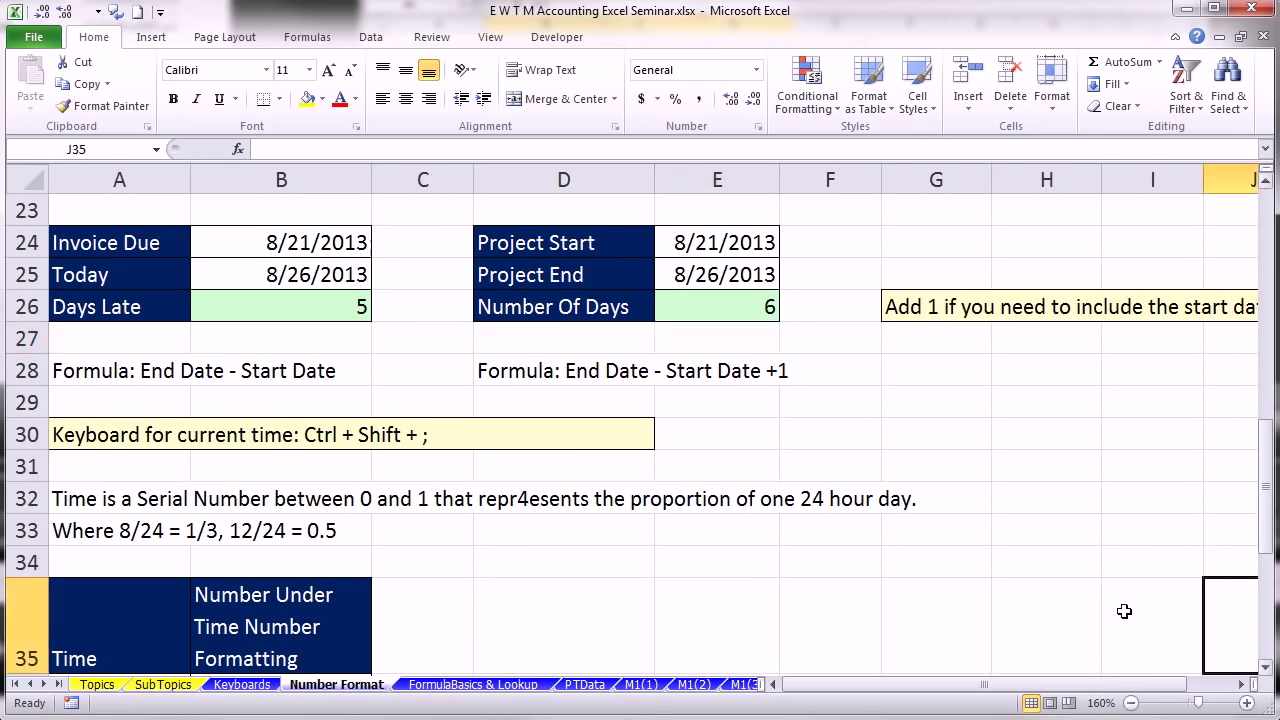
pyautogui.click(822, 438)
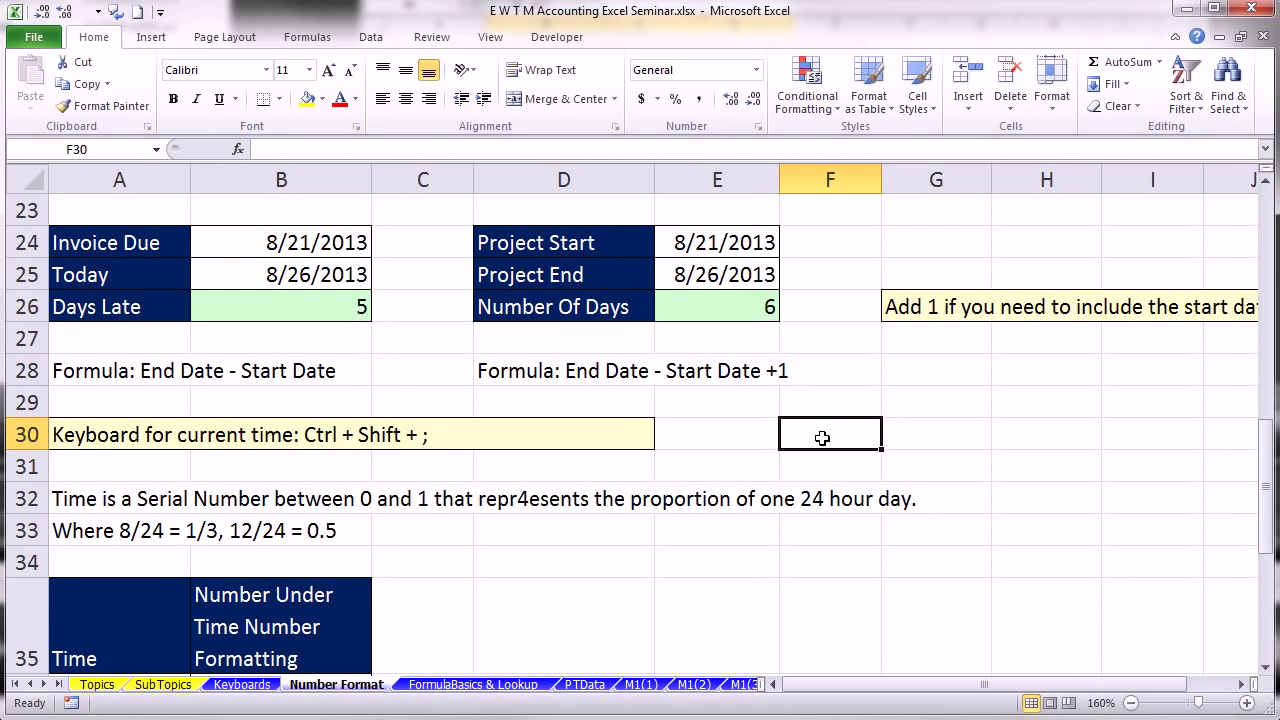
pyautogui.hotkey('ctrl', 'shift', ';')
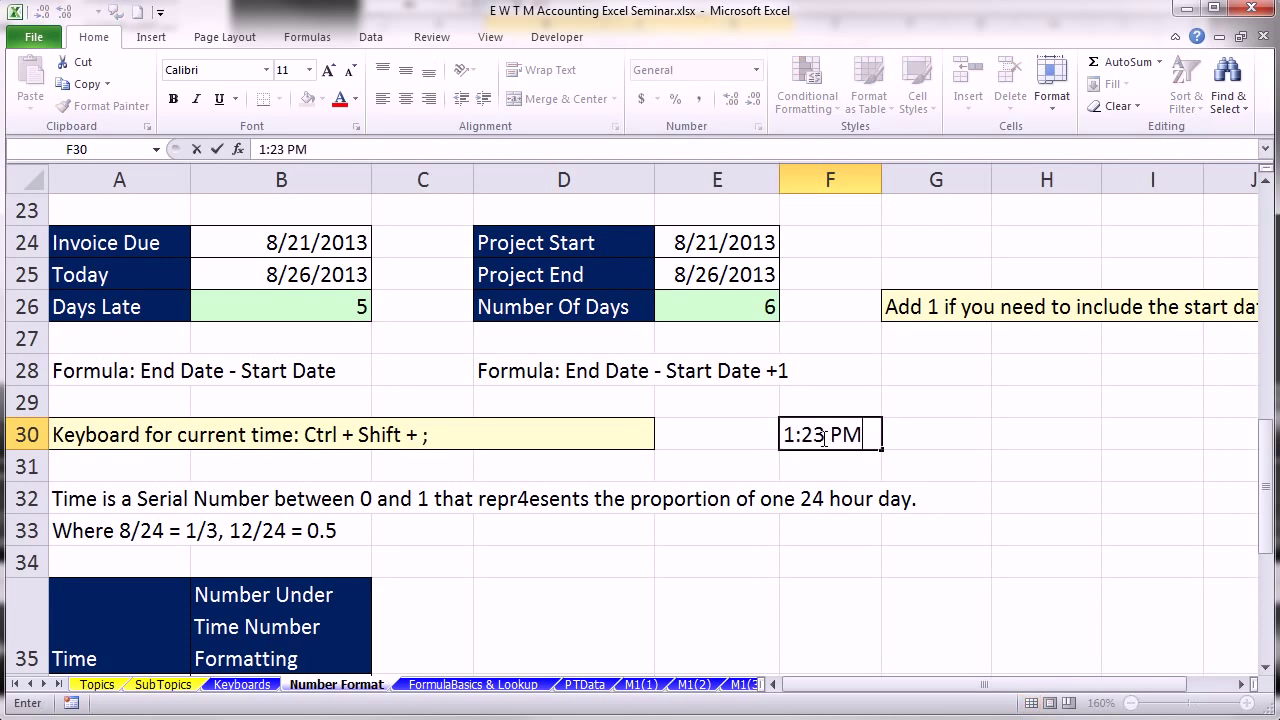
pyautogui.press('Tab')
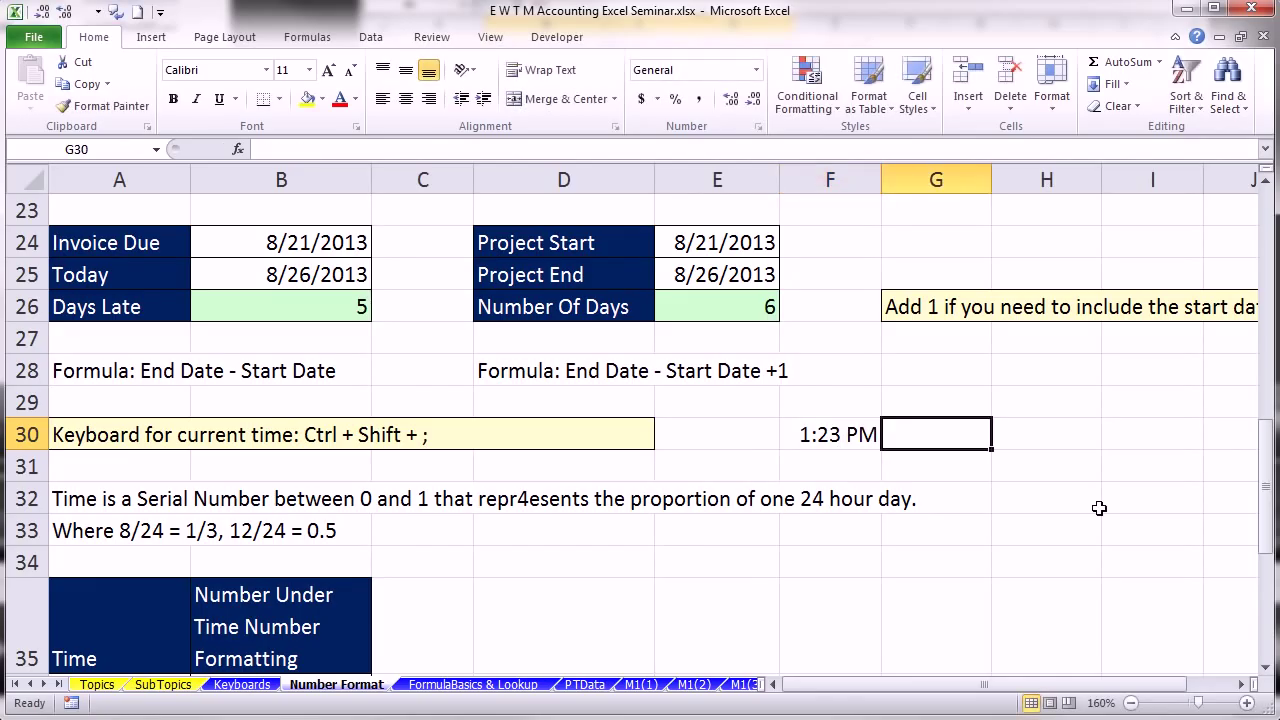
# - Hardcode the current date and time, 8/26/2013 1:23 PM, in G30 and apply the General number format to F30:G30
pyautogui.hotkey('ctrl', ';')
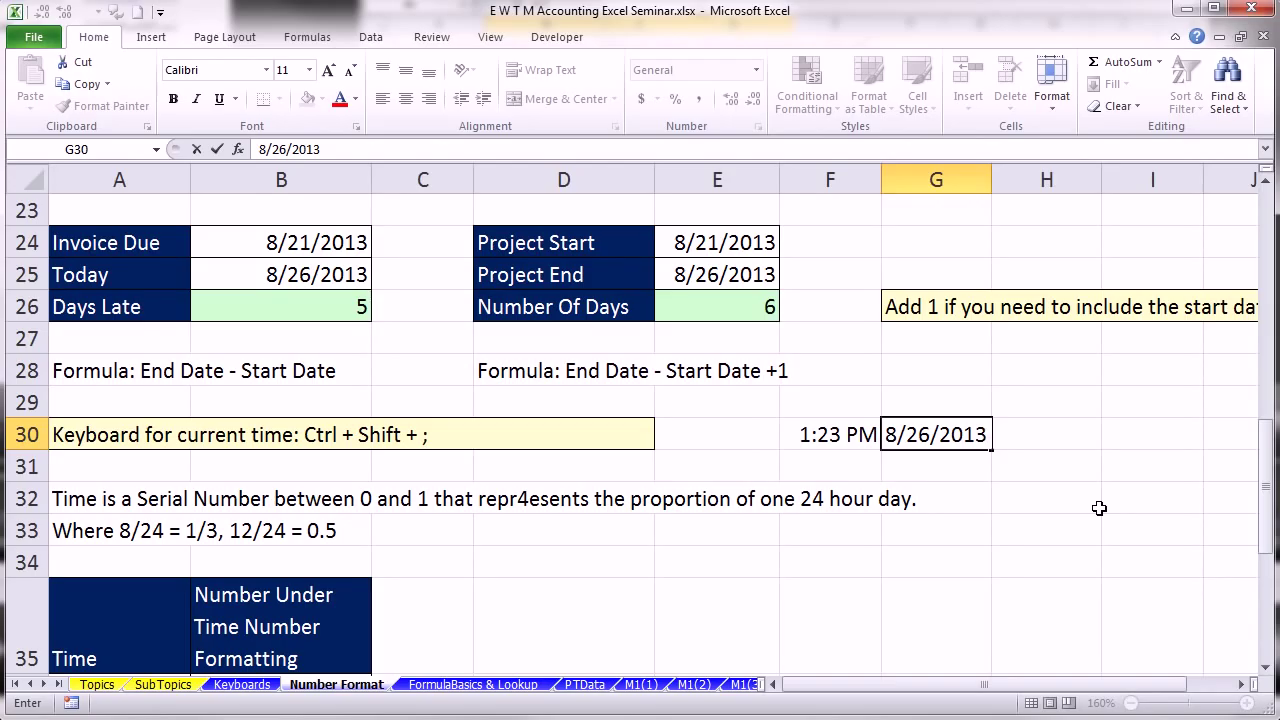
pyautogui.hotkey('ctrl', 'shift', ';')
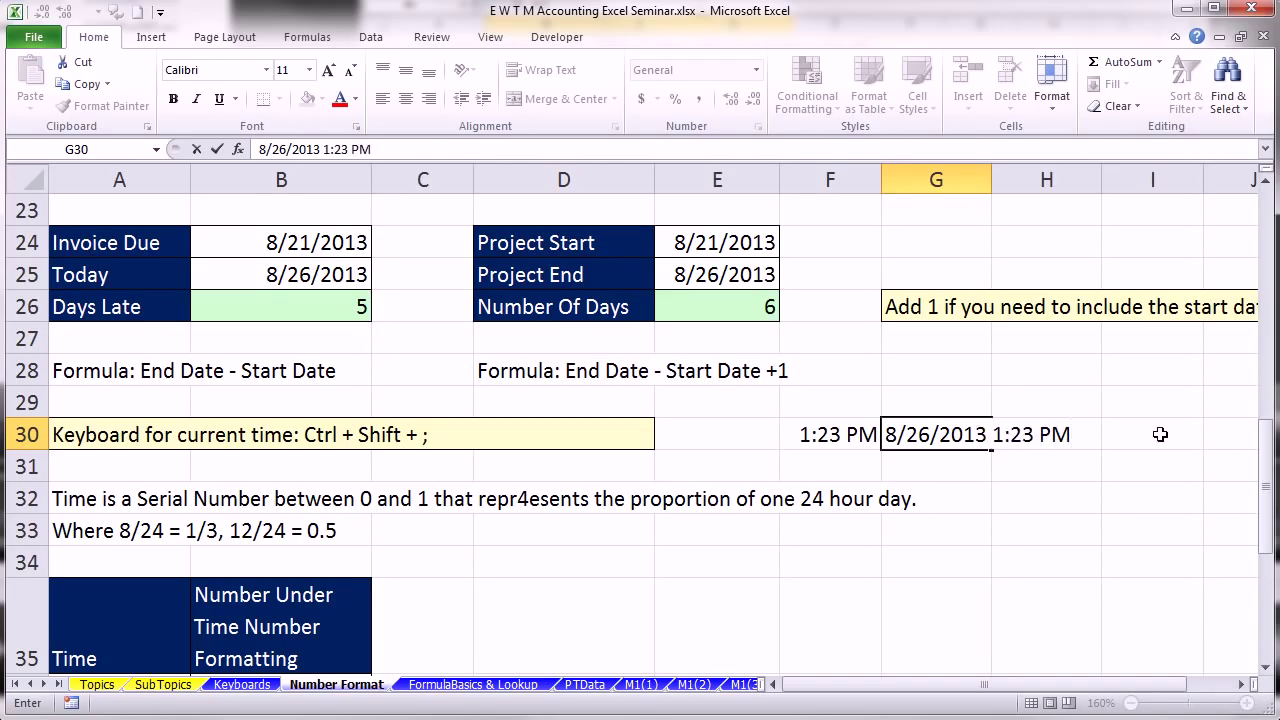
pyautogui.press('Return')
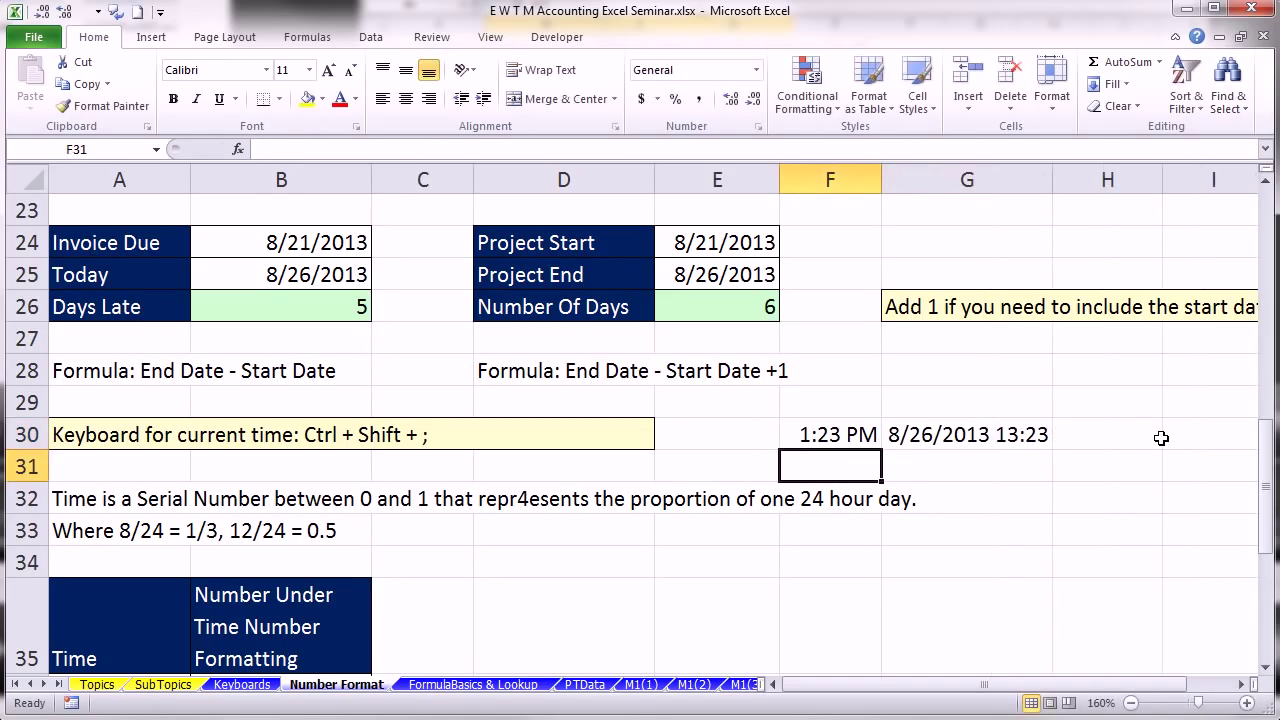
pyautogui.moveTo(822, 430); pyautogui.dragTo(908, 432)
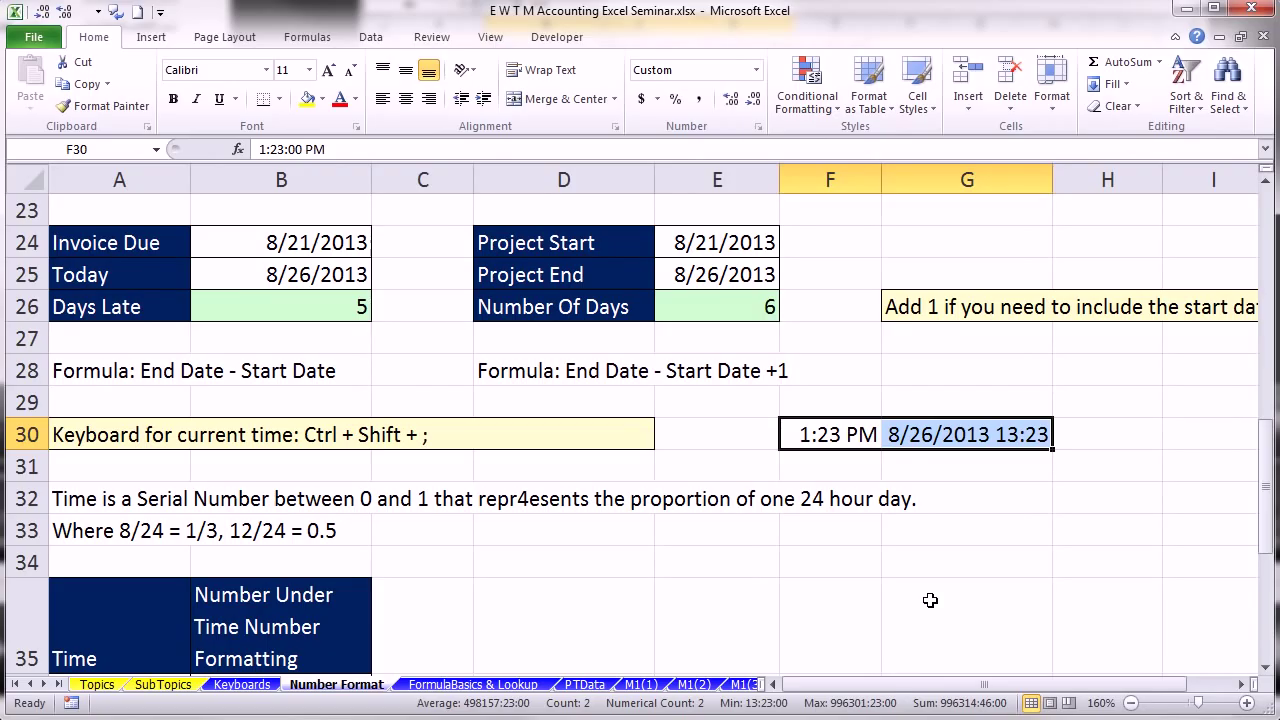
pyautogui.hotkey('ctrl', 'shift', '`')
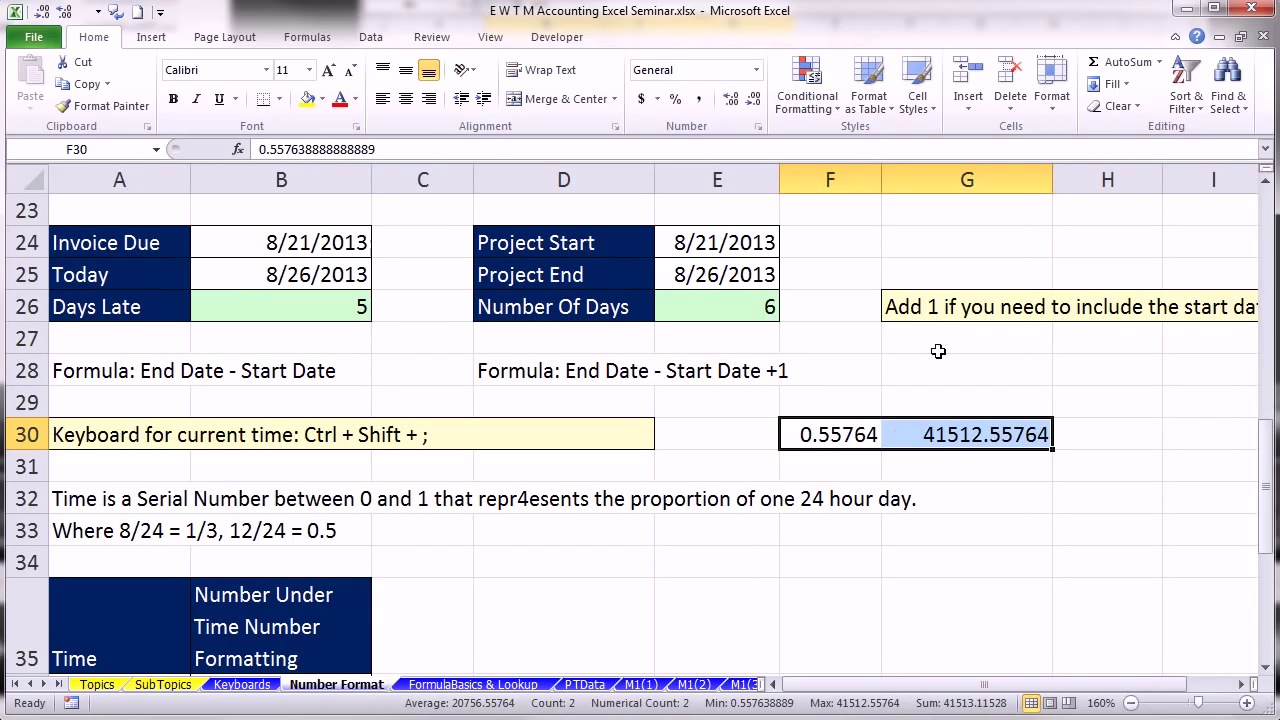
# - Hardcode today's date, 8/26/2013, in G31 and apply the General number format to it
pyautogui.click(962, 471)
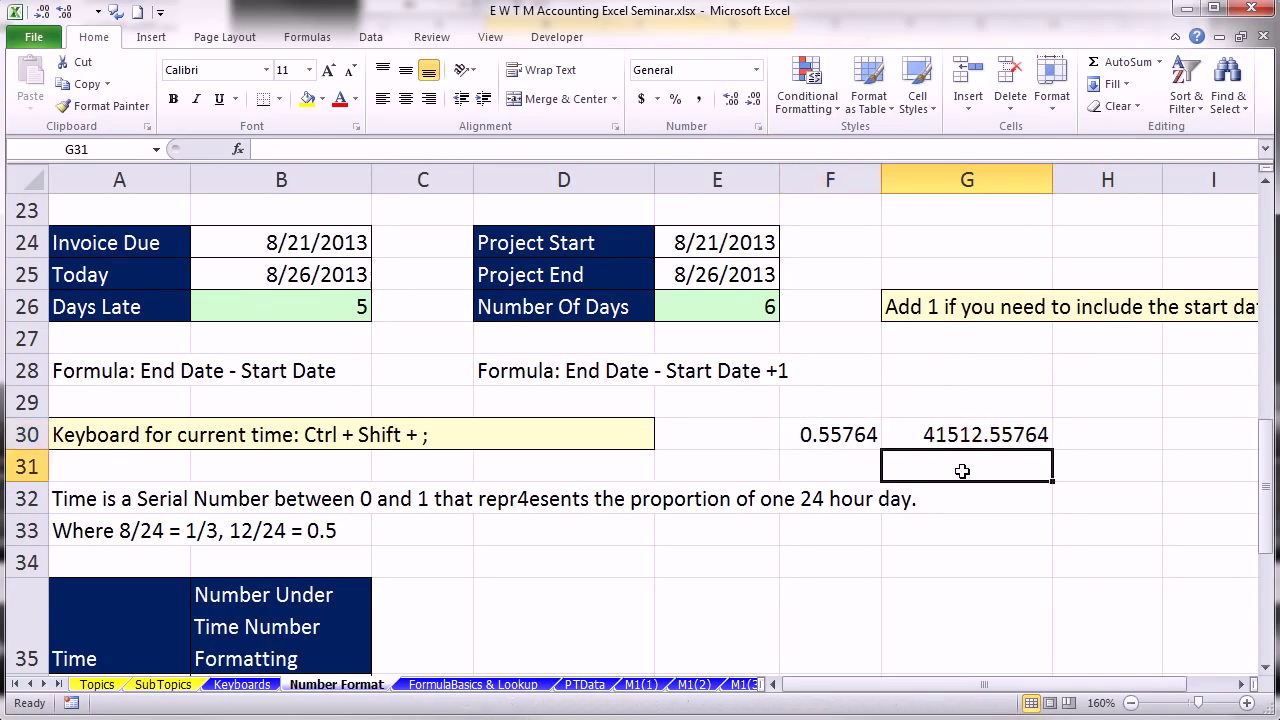
pyautogui.hotkey('ctrl', ';')
pyautogui.hotkey('ctrl', 'Return')
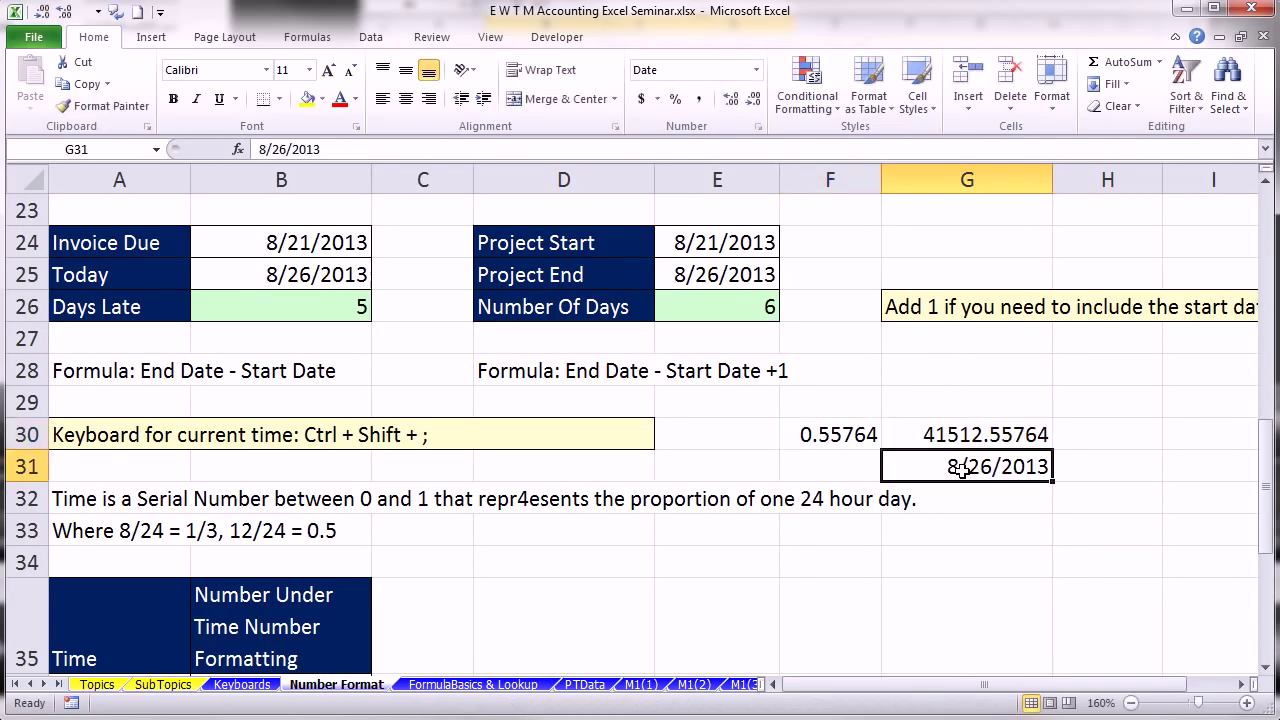
pyautogui.hotkey('ctrl', 'shift', '`')
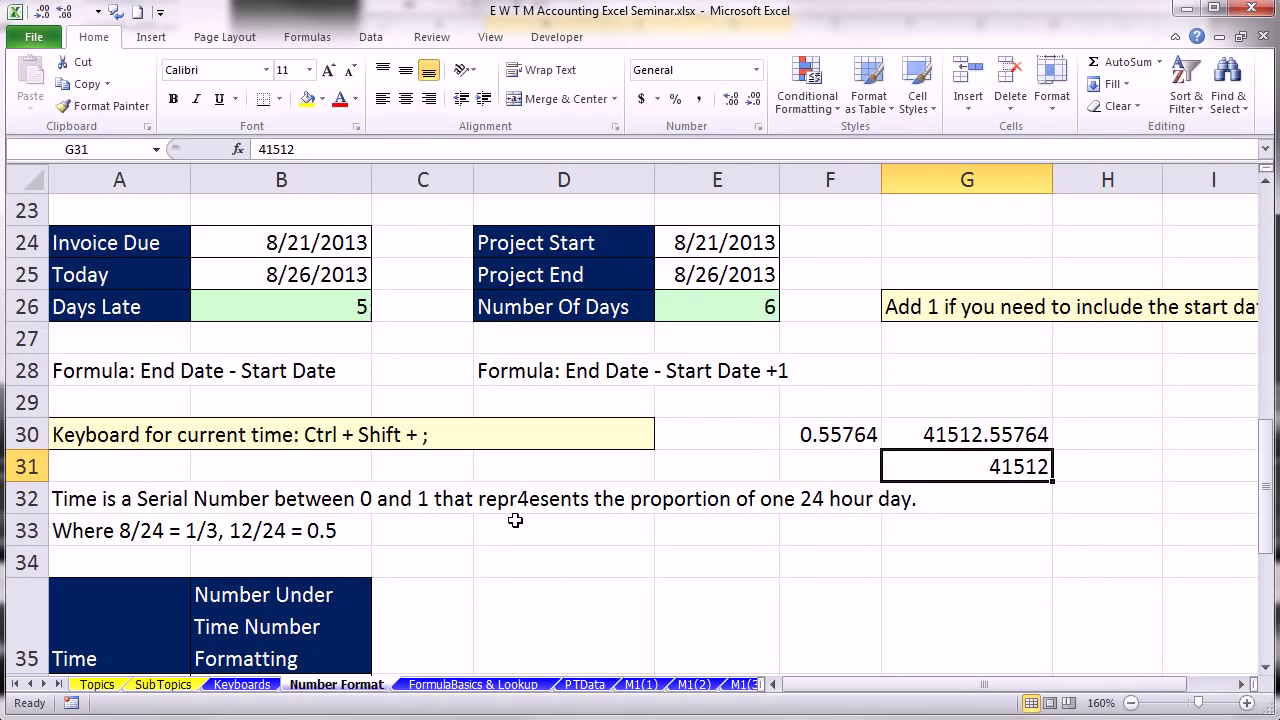
# - Correct the misspelled word in the time serial number note in A32 to "represents"
pyautogui.doubleClick(107, 498)
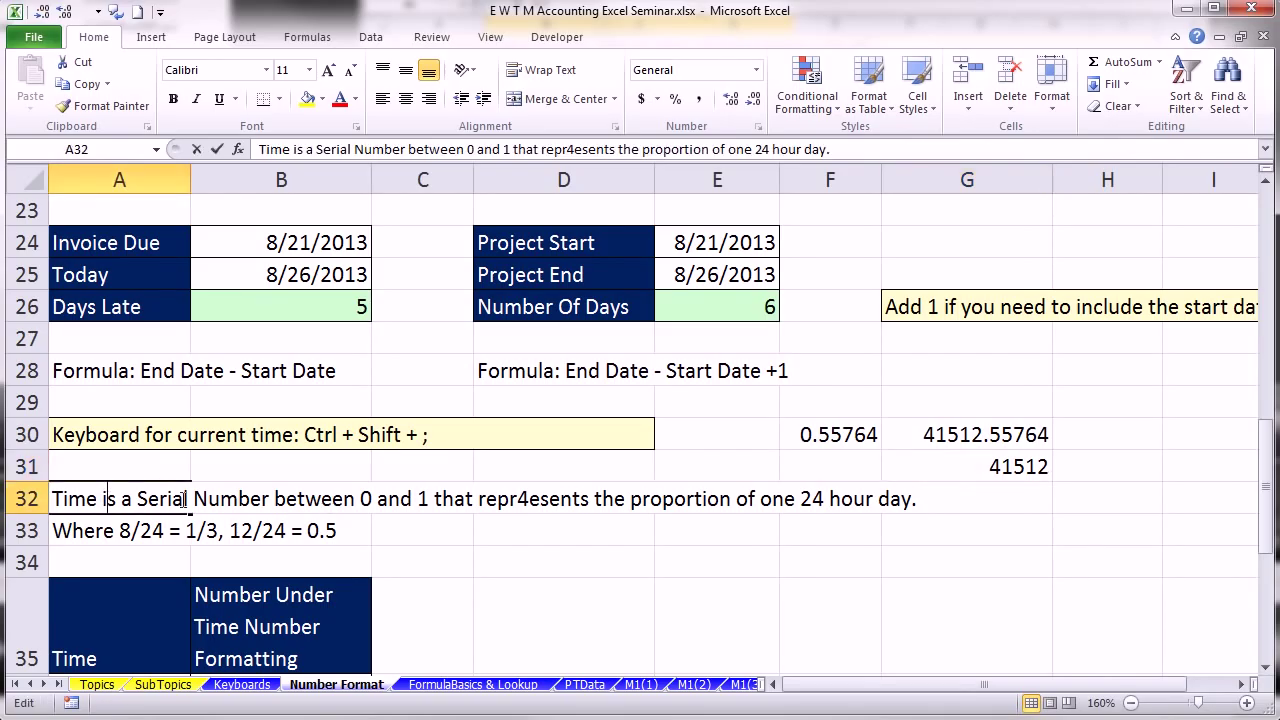
pyautogui.click(525, 500)
pyautogui.press('BackSpace')
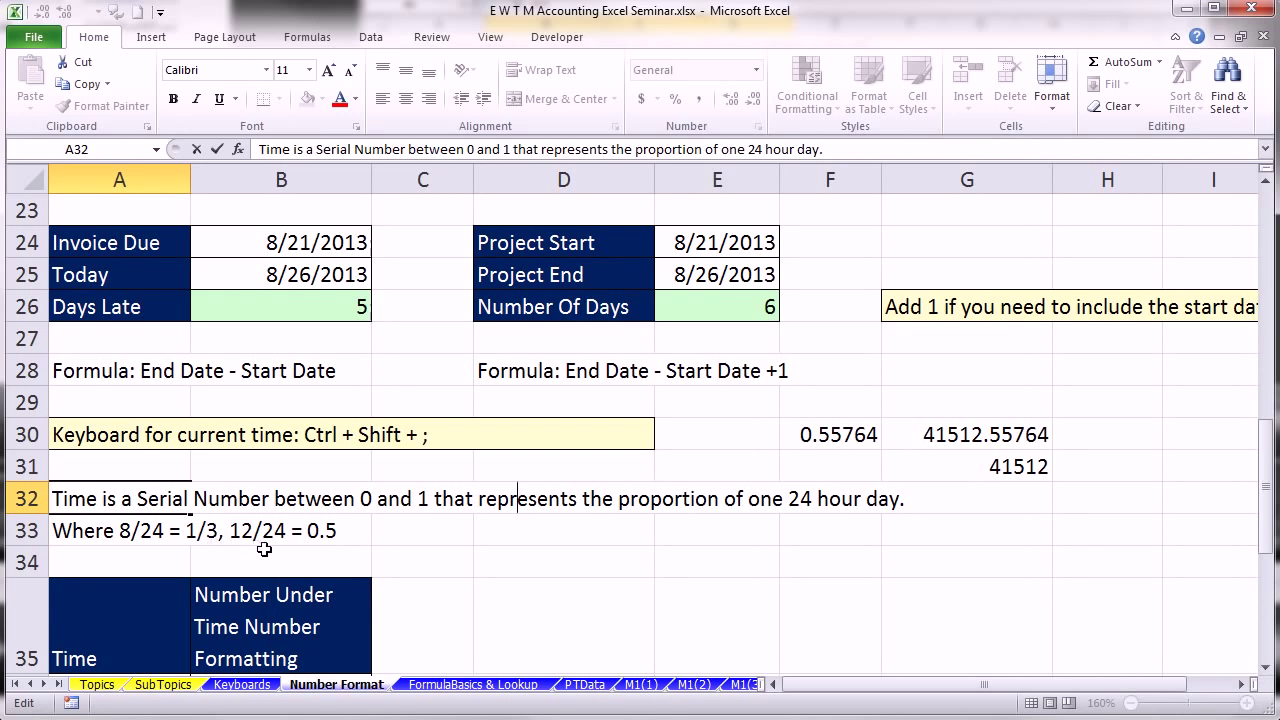
# - Enter the time 8:00 AM in cell D34
pyautogui.click(619, 565)
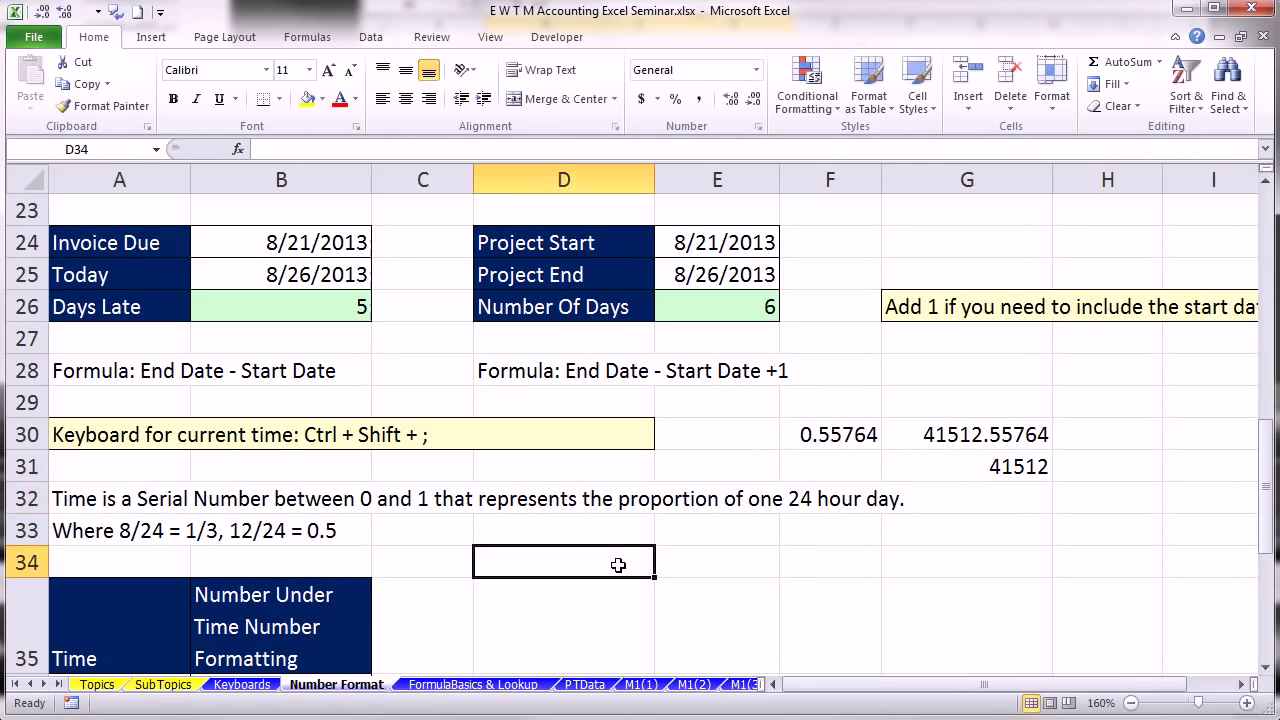
pyautogui.write('8')
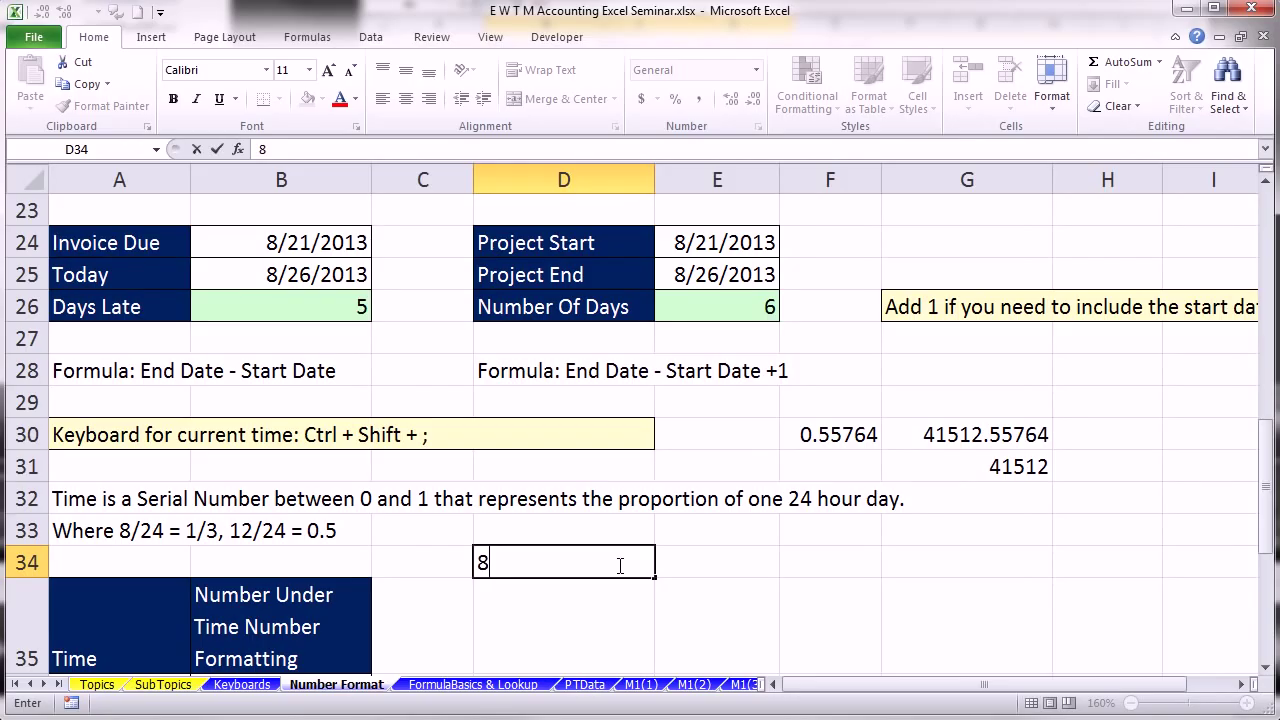
pyautogui.write(':00 am')
pyautogui.press('Tab')
pyautogui.click(618, 563)
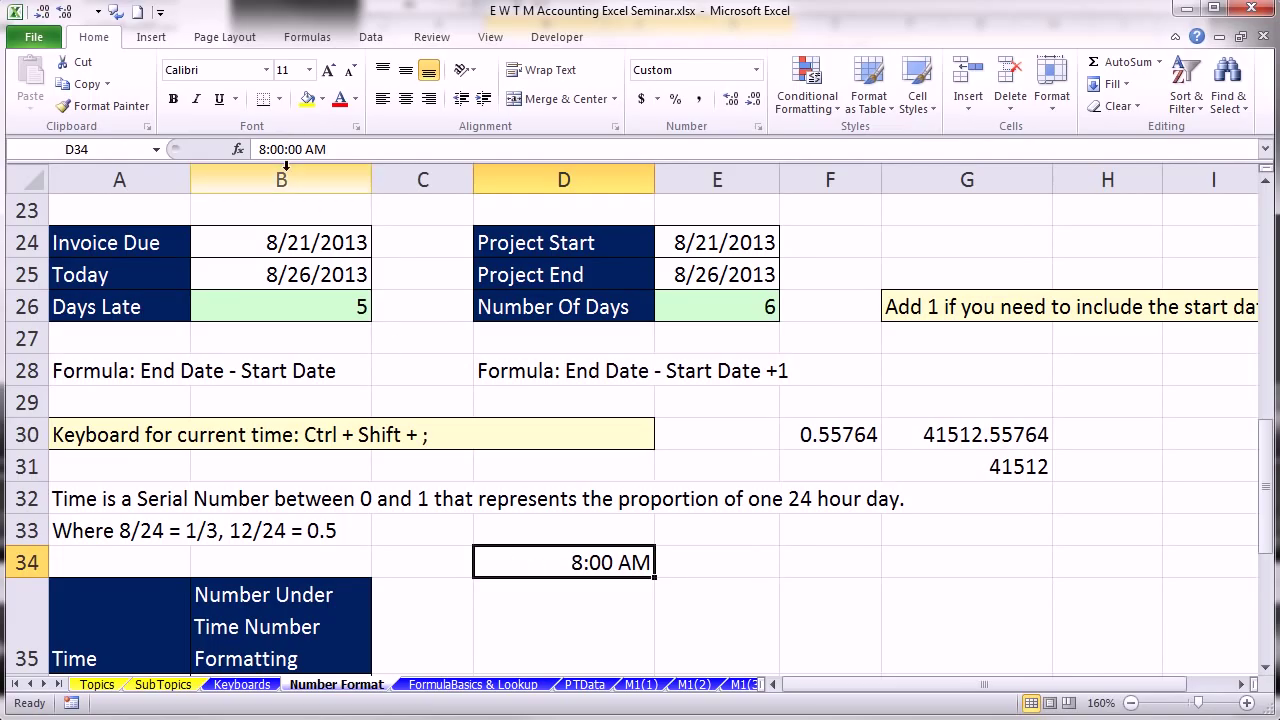
# - Enter the time 12:00 PM in E34 and apply the General number format to D34:E34
pyautogui.click(738, 563)
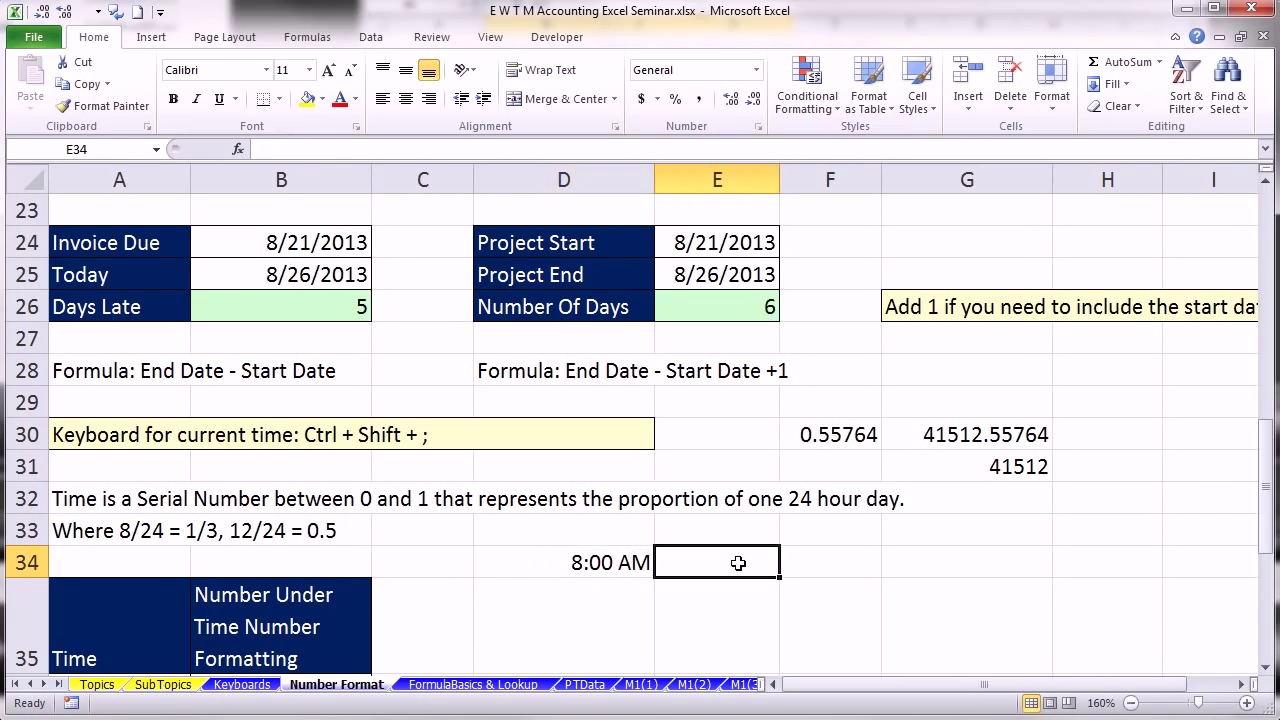
pyautogui.write('12')
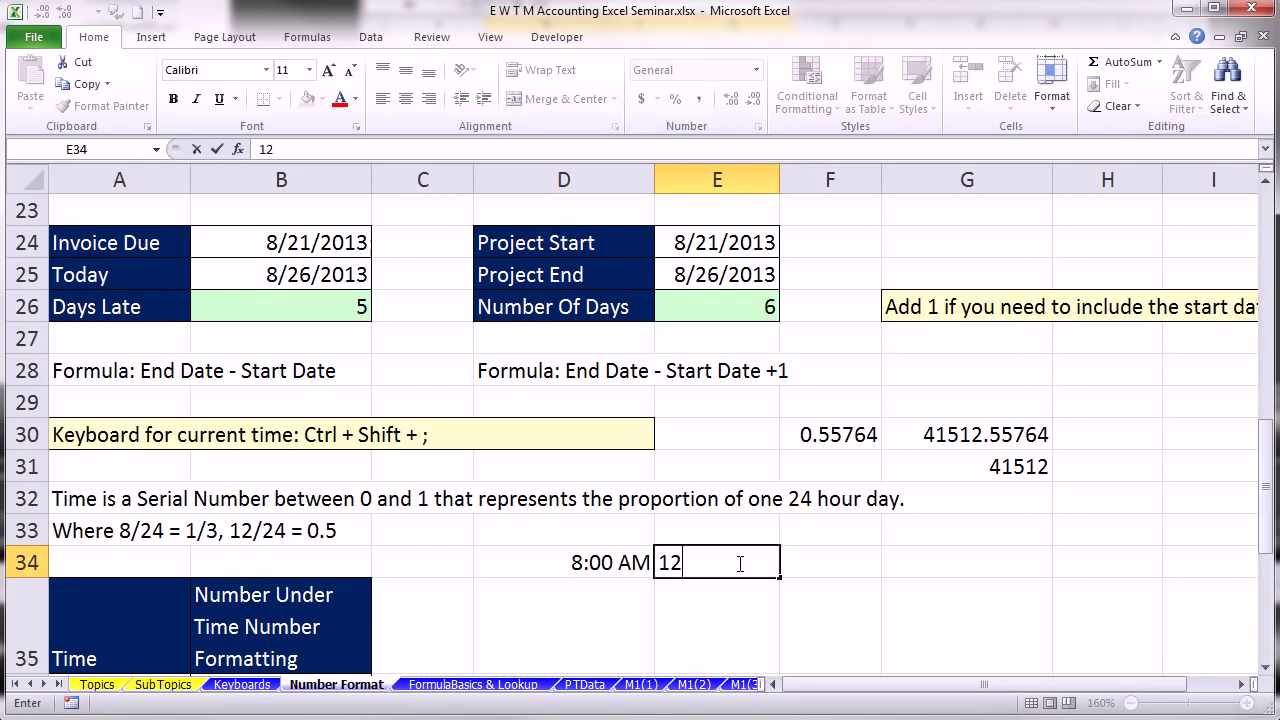
pyautogui.write(':00 PM')
pyautogui.hotkey('ctrl', 'Return')
pyautogui.moveTo(630, 566); pyautogui.dragTo(692, 567)
pyautogui.hotkey('ctrl', 'shift', '~')
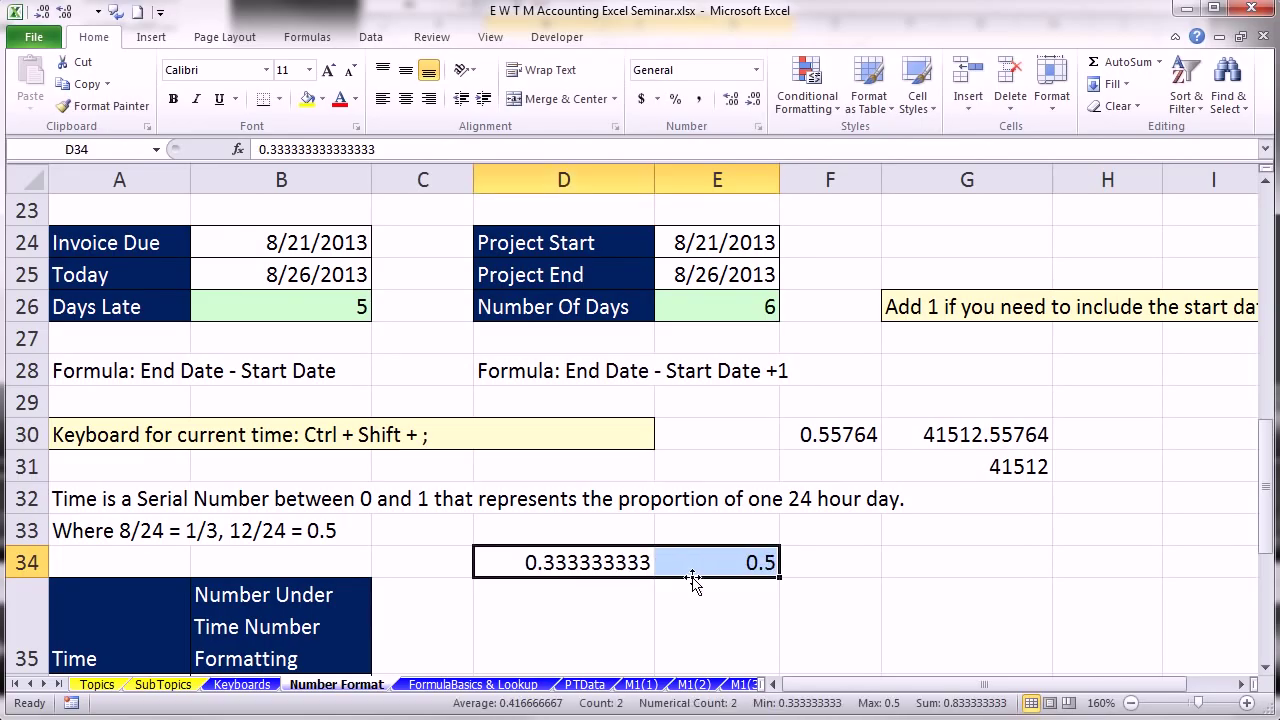
# - Enter the formulas =8/24 in D35 and =12/24 in E35, beneath the two time values
pyautogui.click(636, 590)
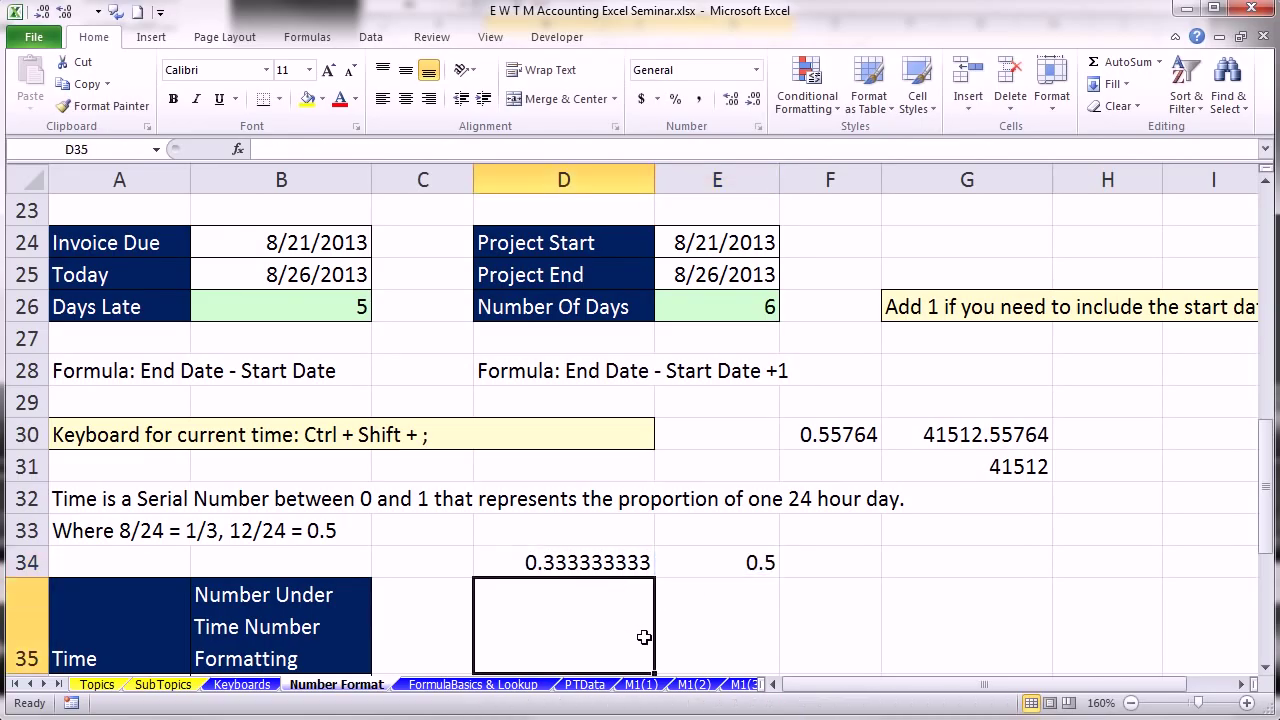
pyautogui.write('=8/24')
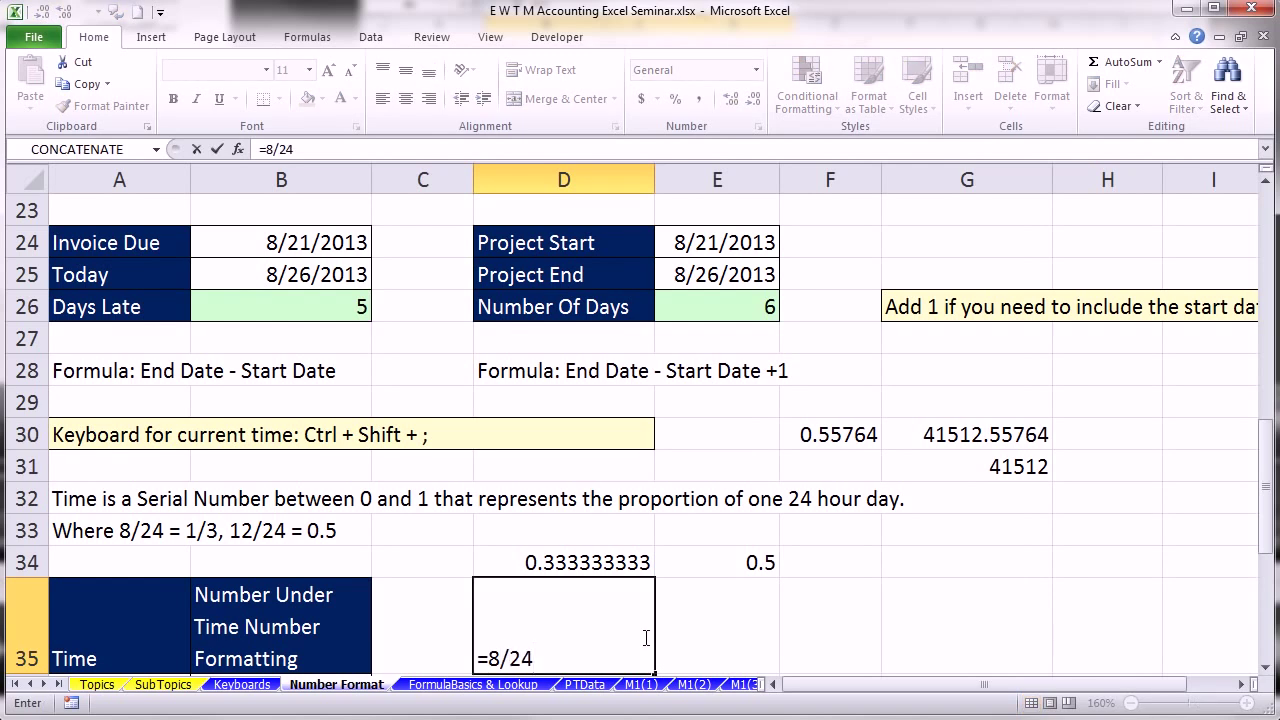
pyautogui.press('Tab')
pyautogui.write('=1')
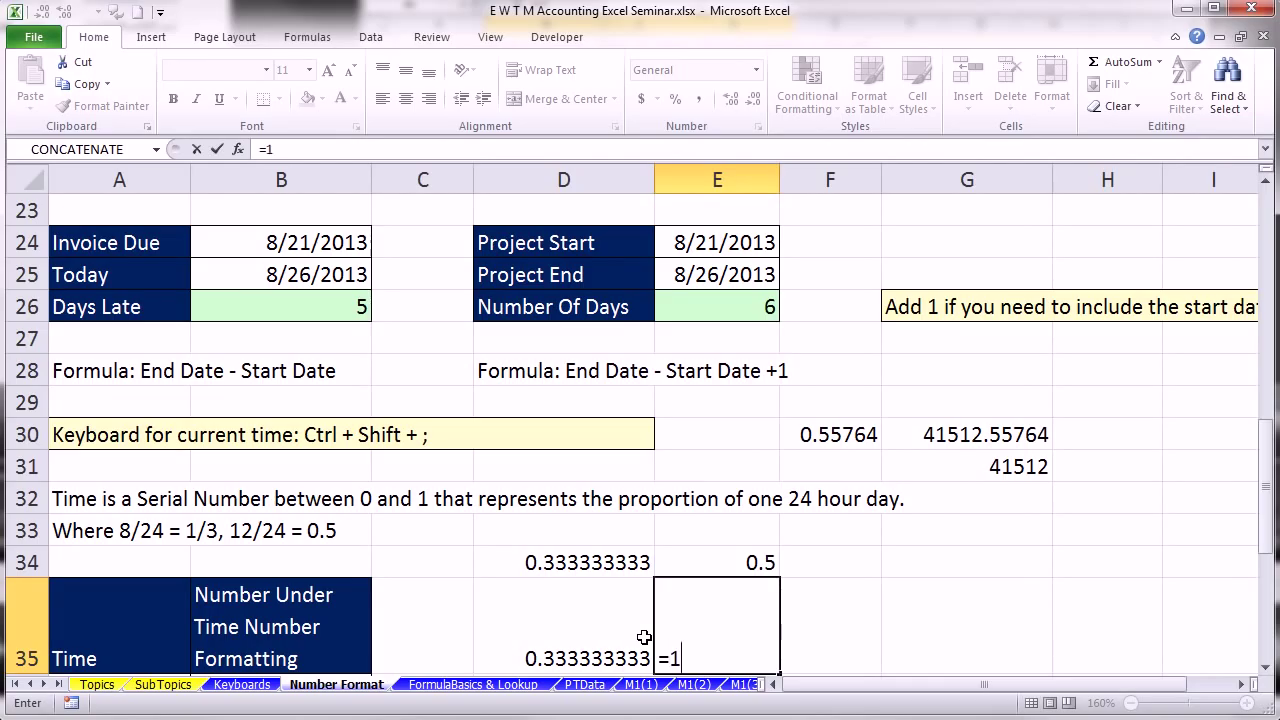
pyautogui.write('2/24')
pyautogui.press('Return')
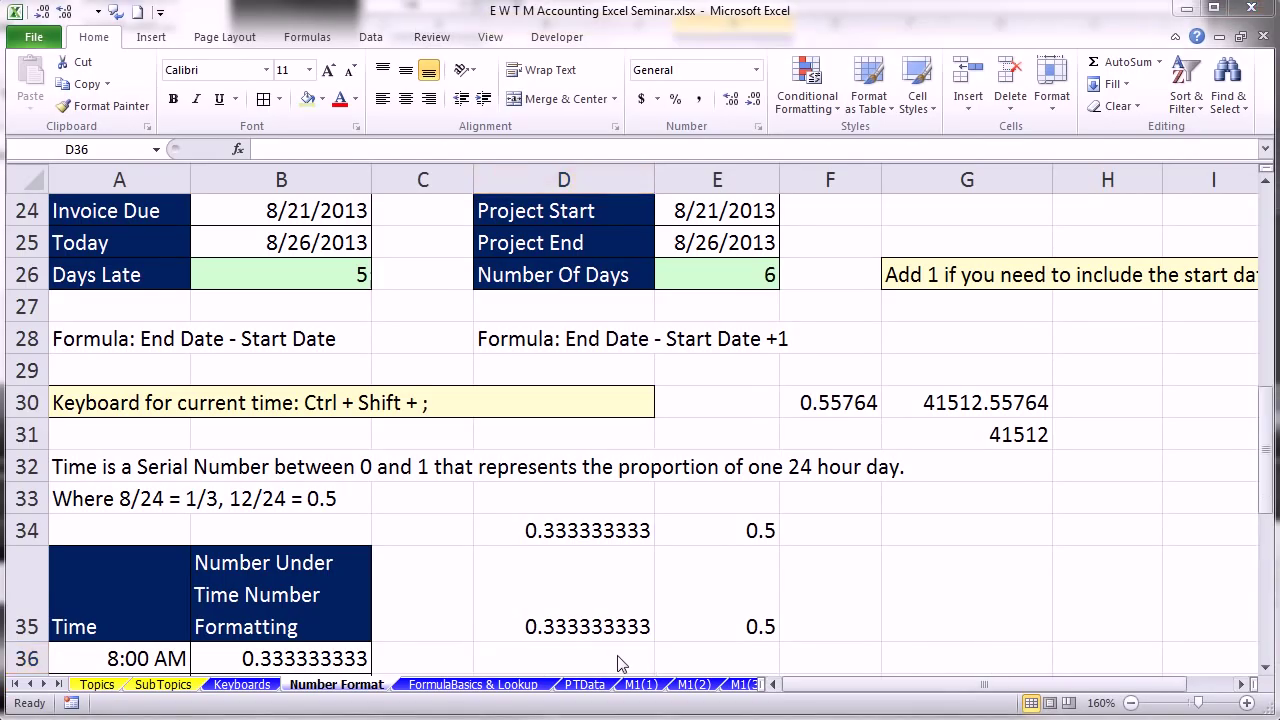
# - Calculate the Time Billed in B43 by subtracting Time In from Time Out with the formula =B42-B41
pyautogui.scroll(-4, 1267, 668)
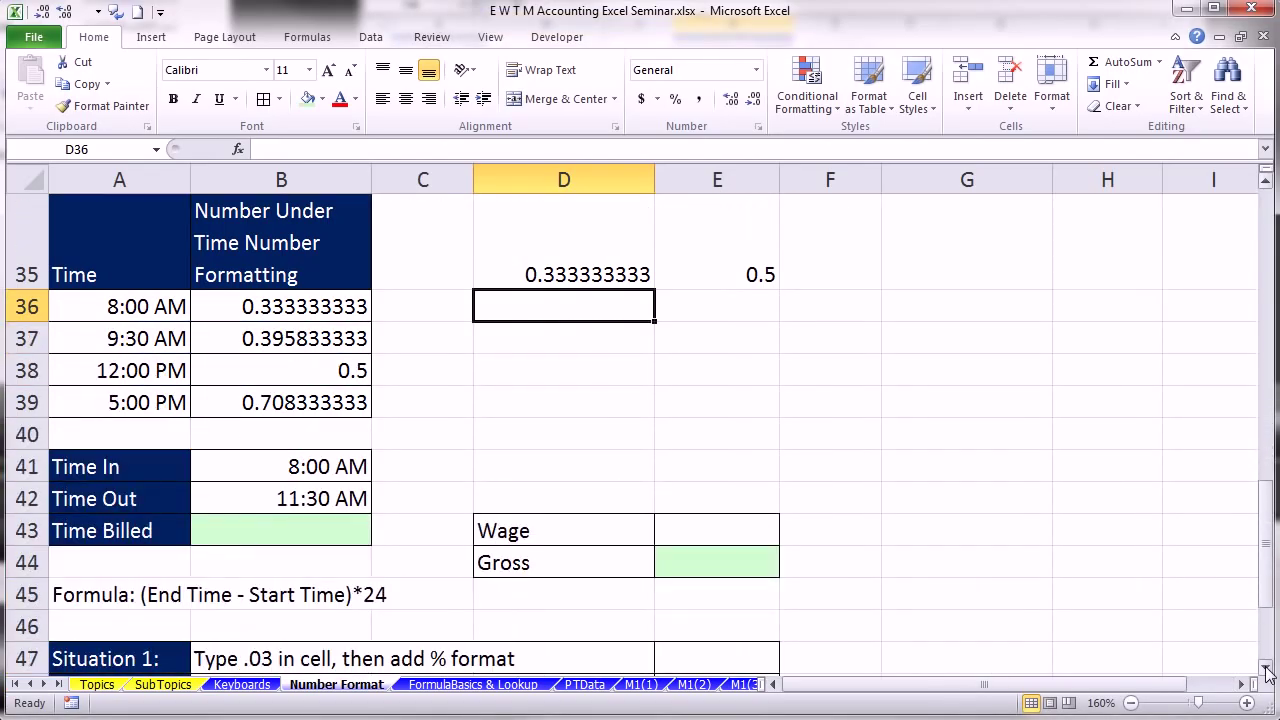
pyautogui.click(141, 350)
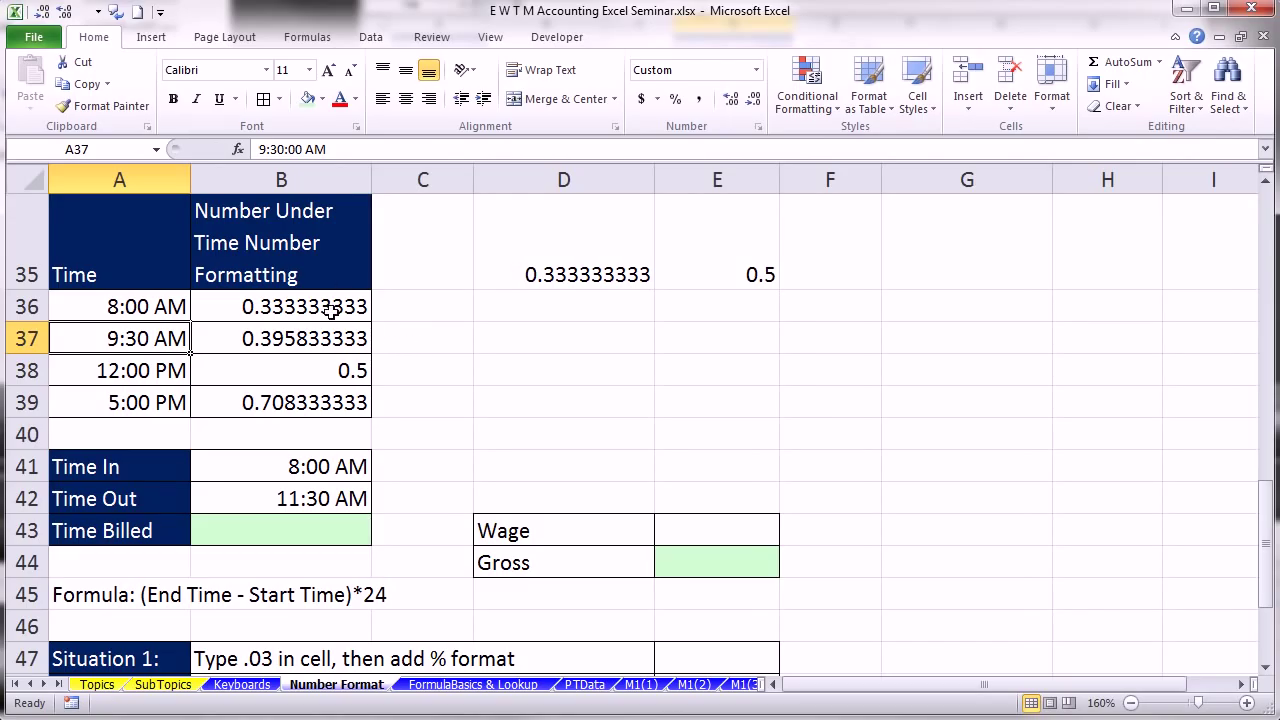
pyautogui.click(356, 533)
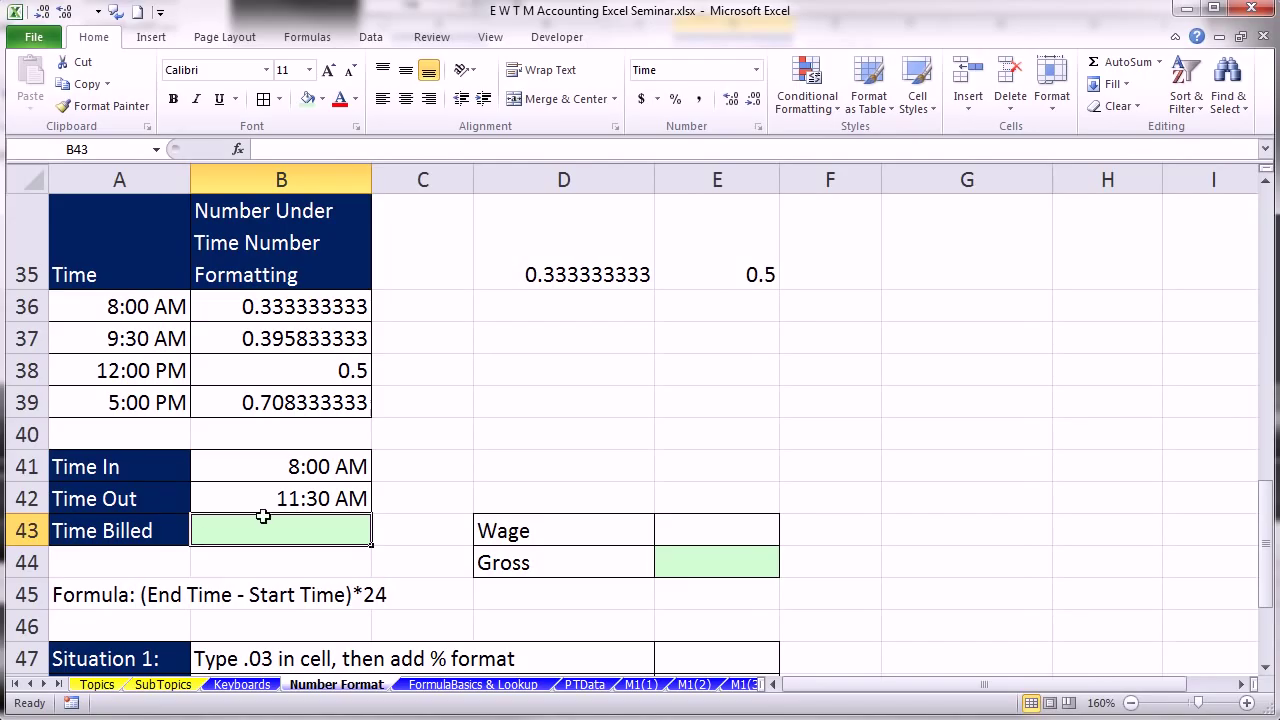
pyautogui.write('=')
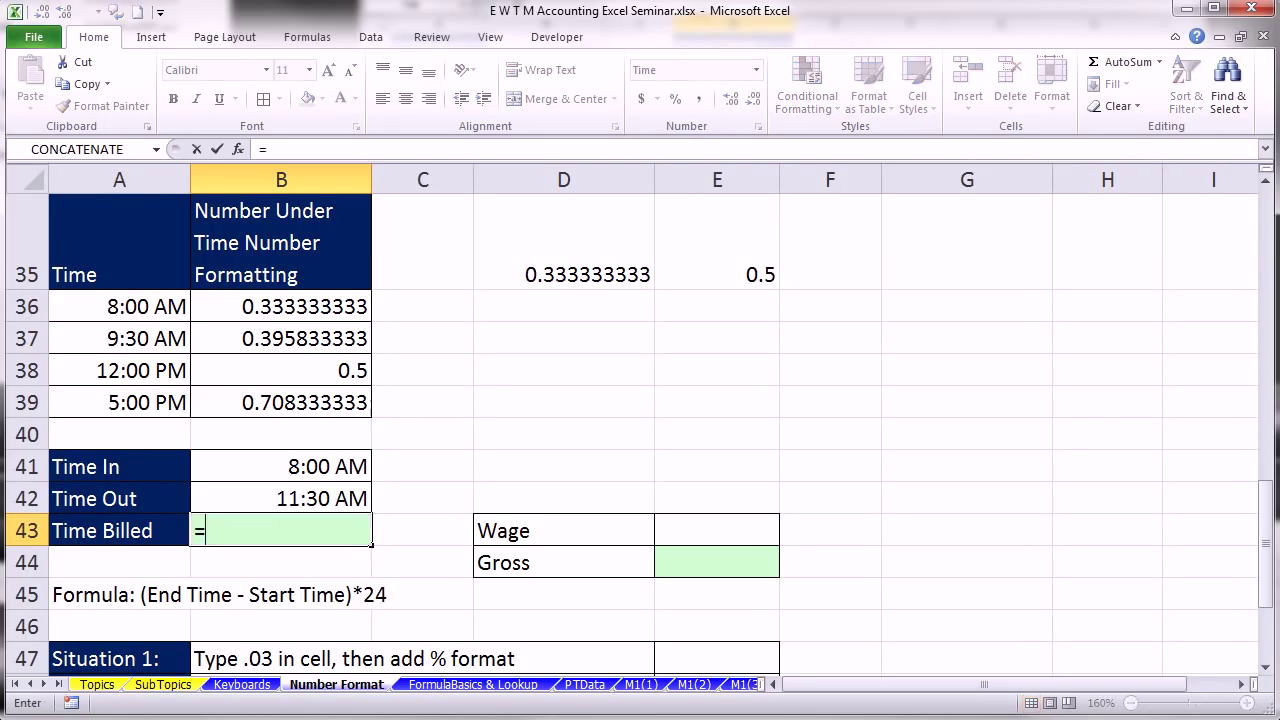
pyautogui.press('Up')
pyautogui.write('-')
pyautogui.press('Up')
pyautogui.press('Up')
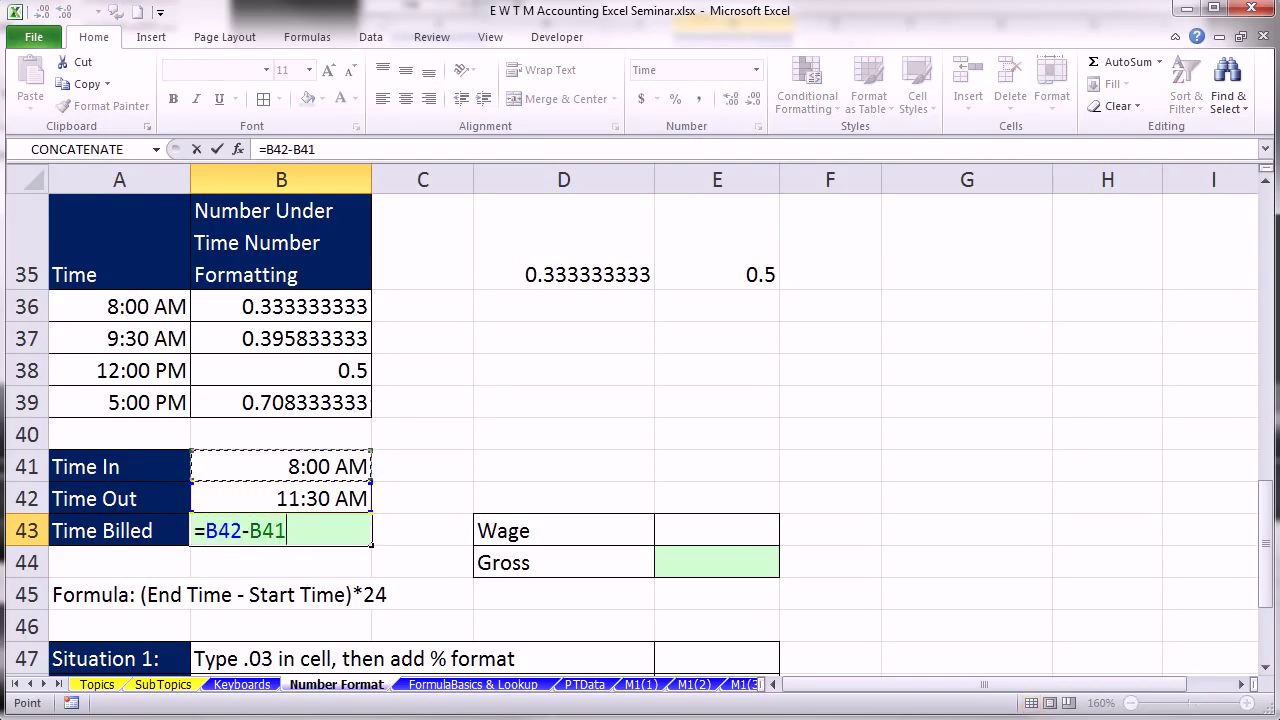
pyautogui.hotkey('ctrl', 'Return')
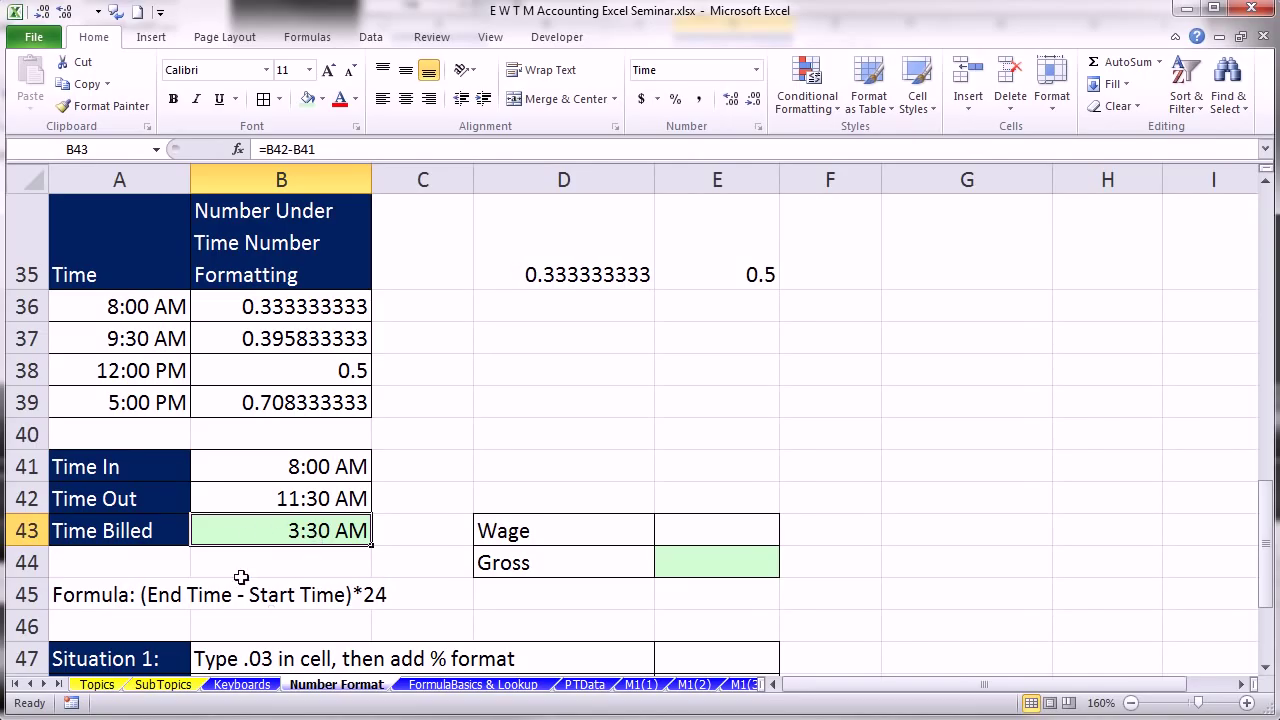
# - Enter a Wage of 25 in E43 and calculate the Gross in E44 with the formula =E43*B43
pyautogui.click(738, 527)
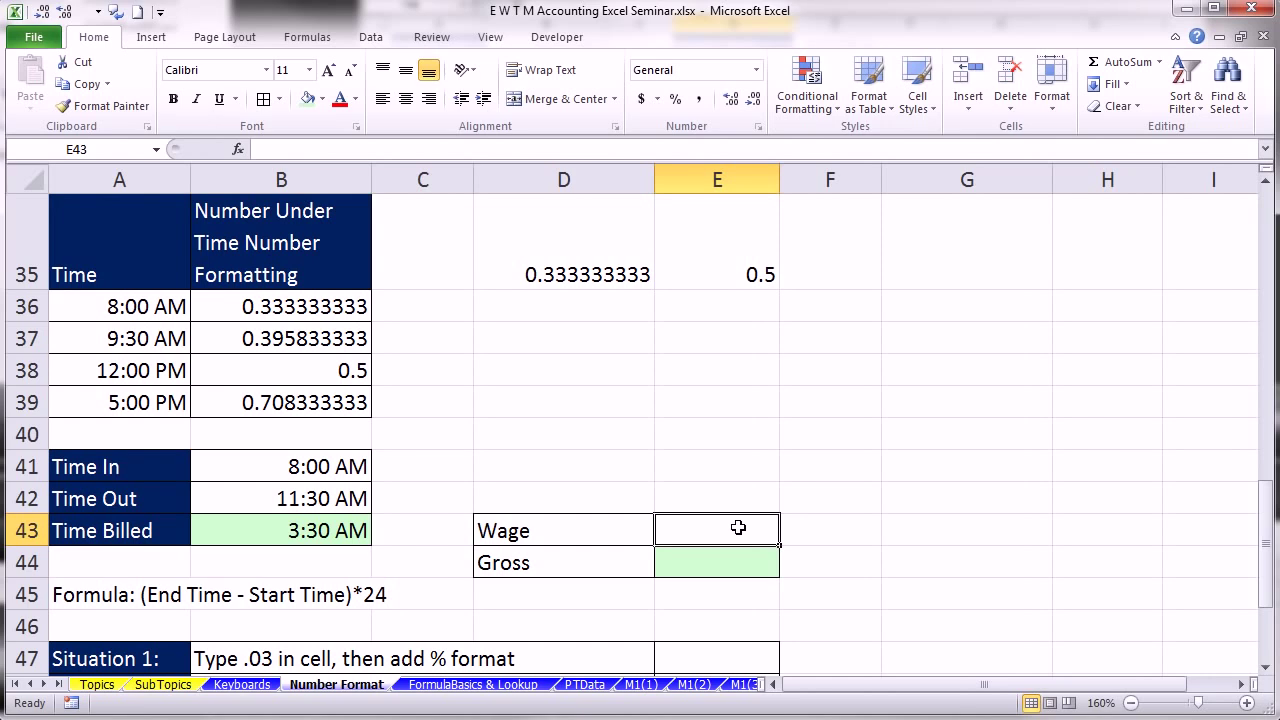
pyautogui.write('25')
pyautogui.press('Return')
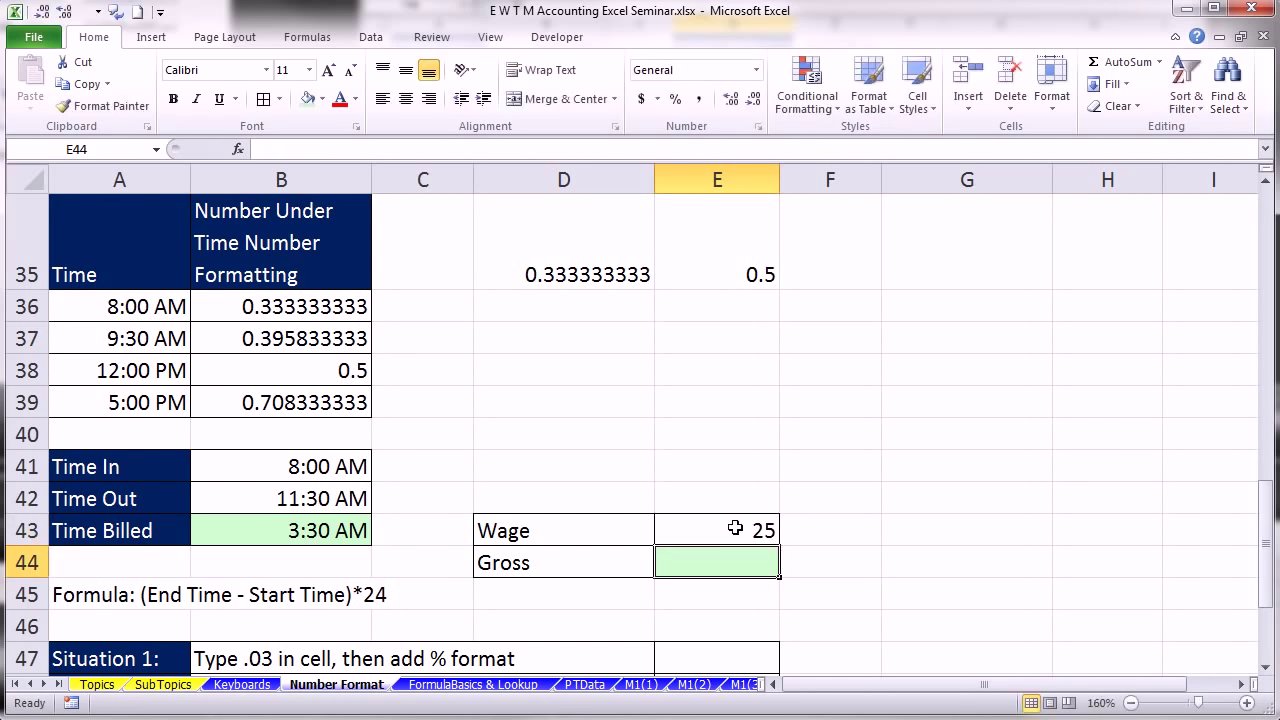
pyautogui.write('=')
pyautogui.click(735, 528)
pyautogui.write('*')
pyautogui.click(324, 531)
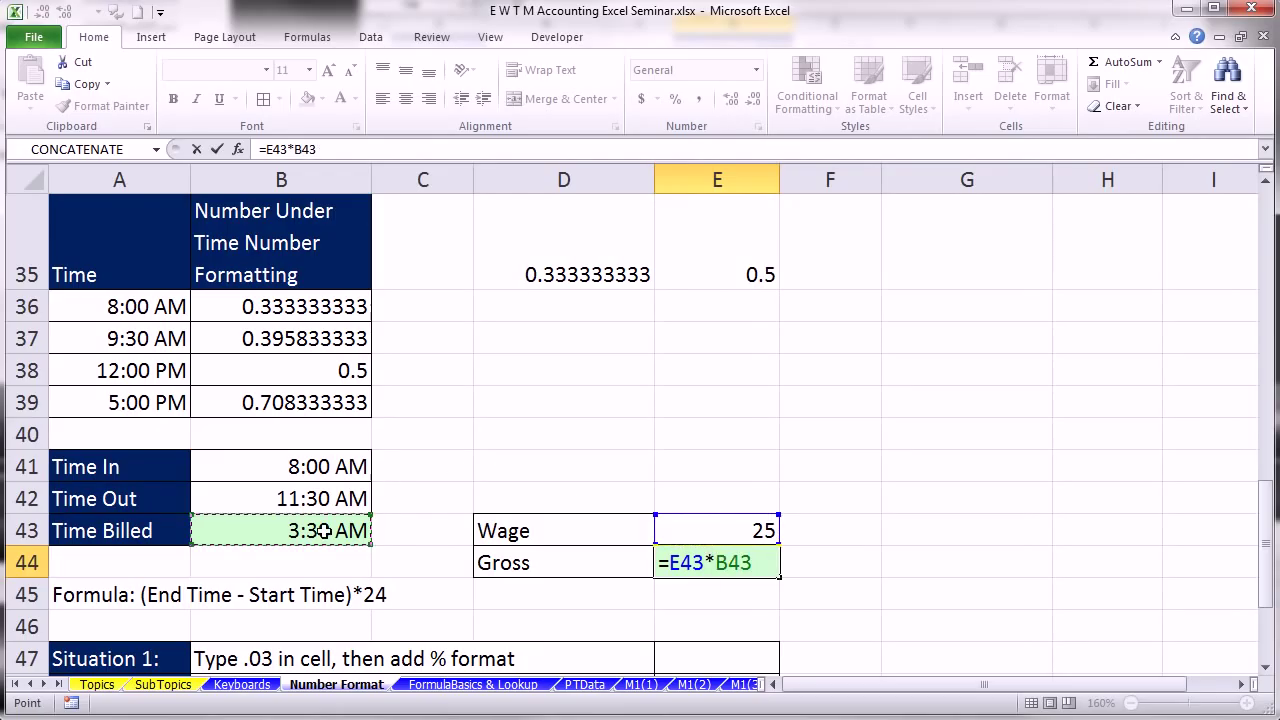
pyautogui.press('Return')
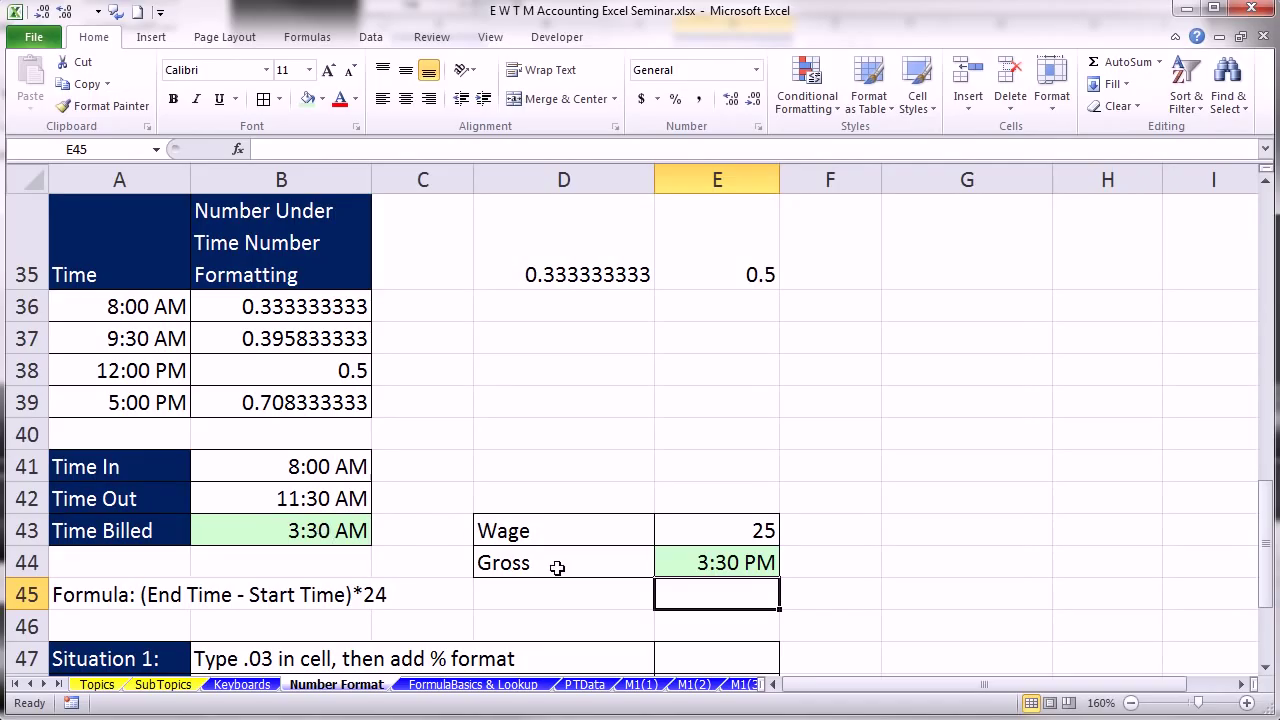
# - Apply the General number format to the Gross cell E44 and the Time Billed cell B43
pyautogui.click(724, 562)
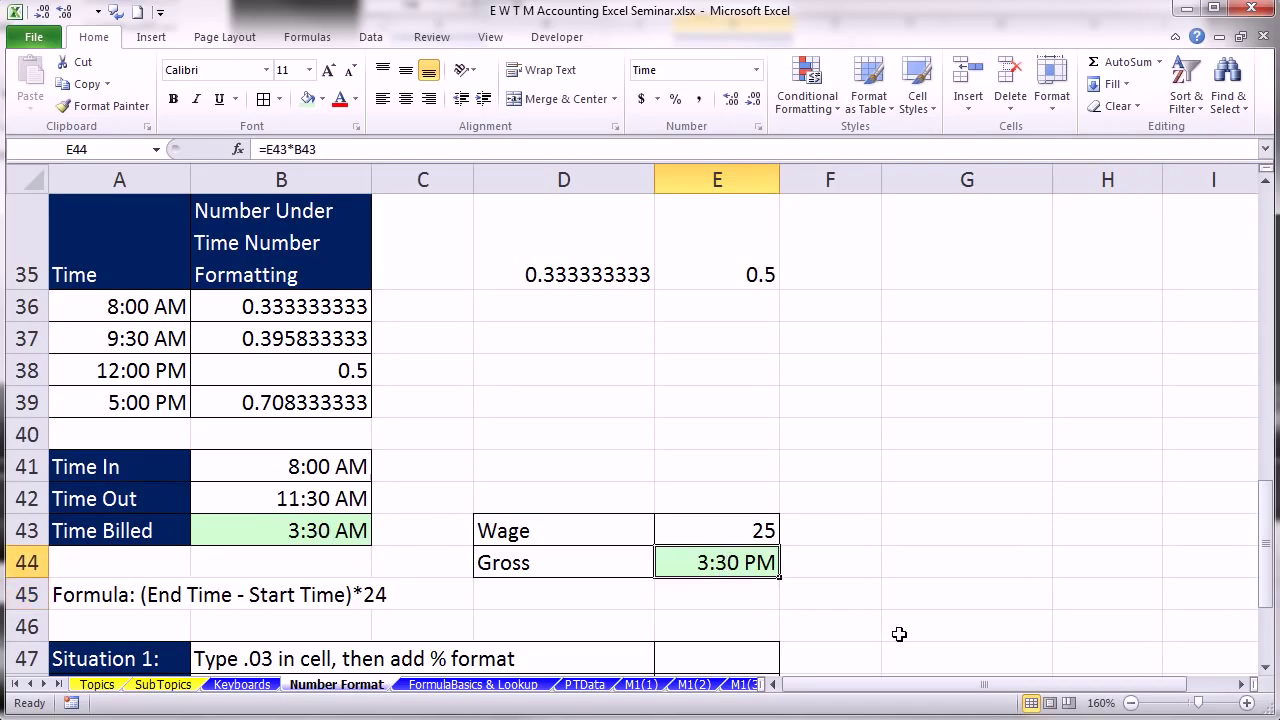
pyautogui.hotkey('ctrl', 'shift', '~')
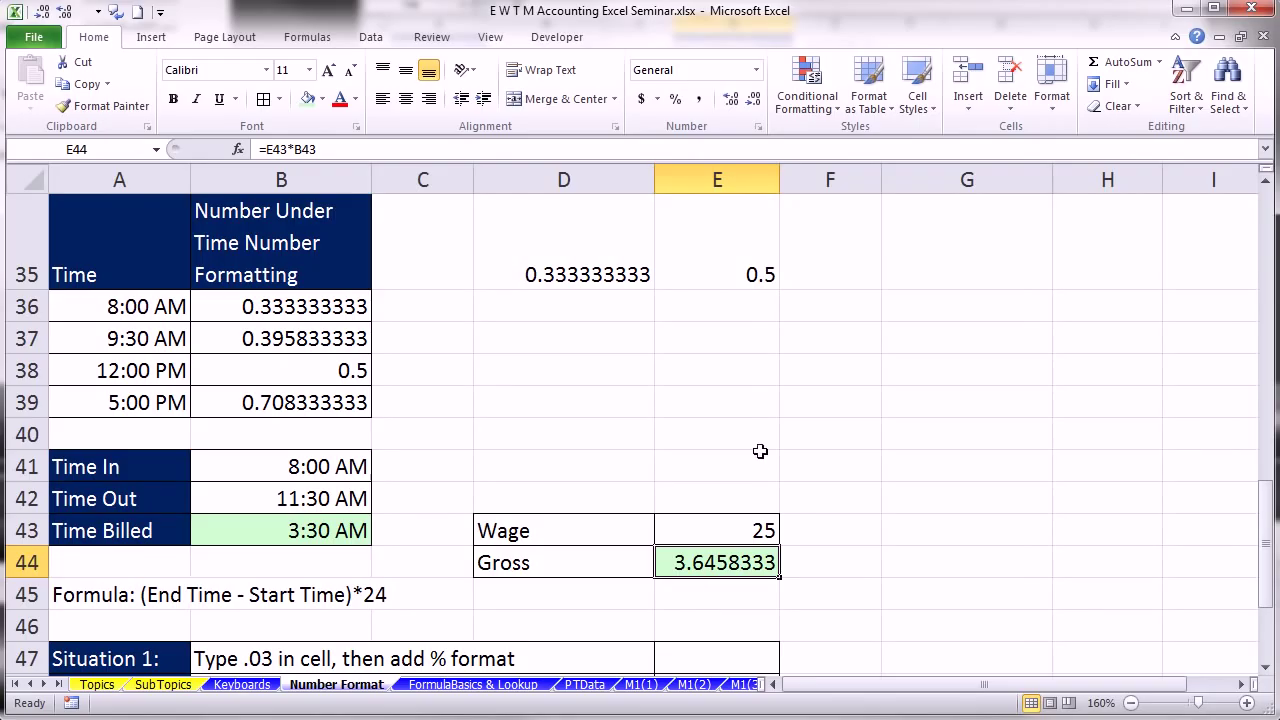
pyautogui.click(310, 534)
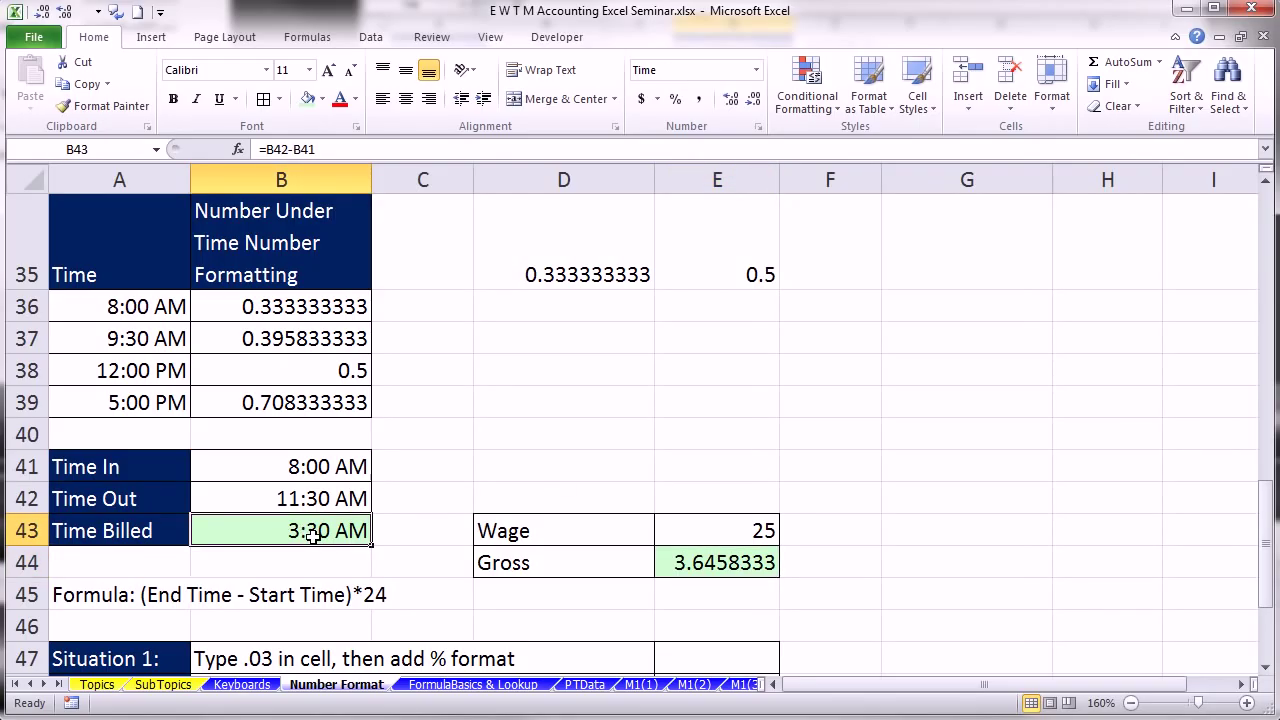
pyautogui.hotkey('ctrl', 'shift', '~')
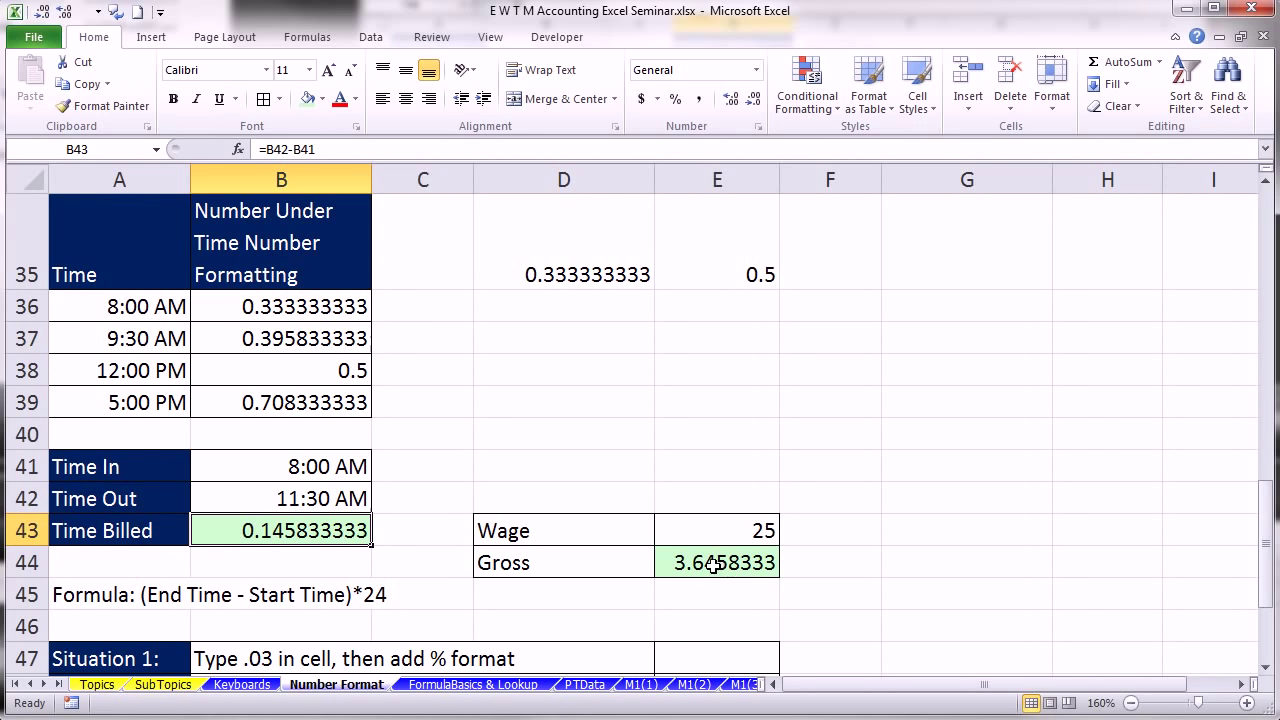
# - Change the Time Billed formula in B43 to =(B42-B41)*24
pyautogui.doubleClick(333, 530)
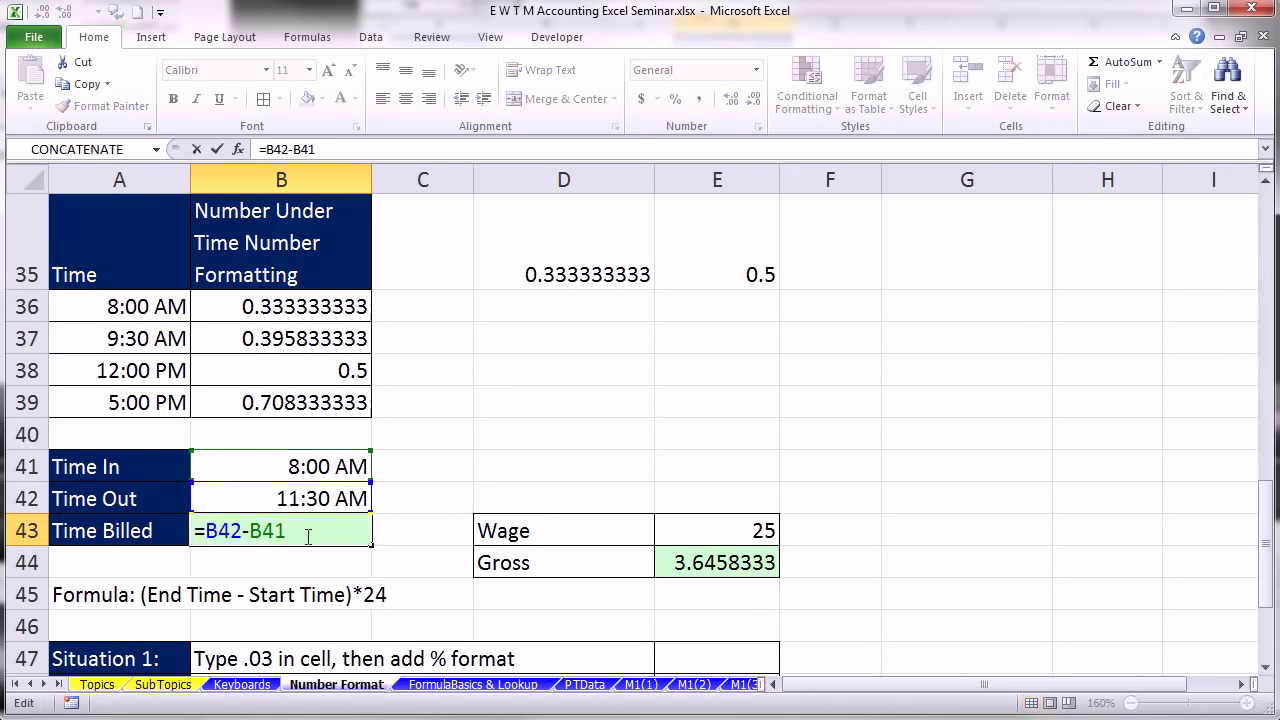
pyautogui.click(206, 531)
pyautogui.write('(')
pyautogui.click(302, 535)
pyautogui.write(')*24')
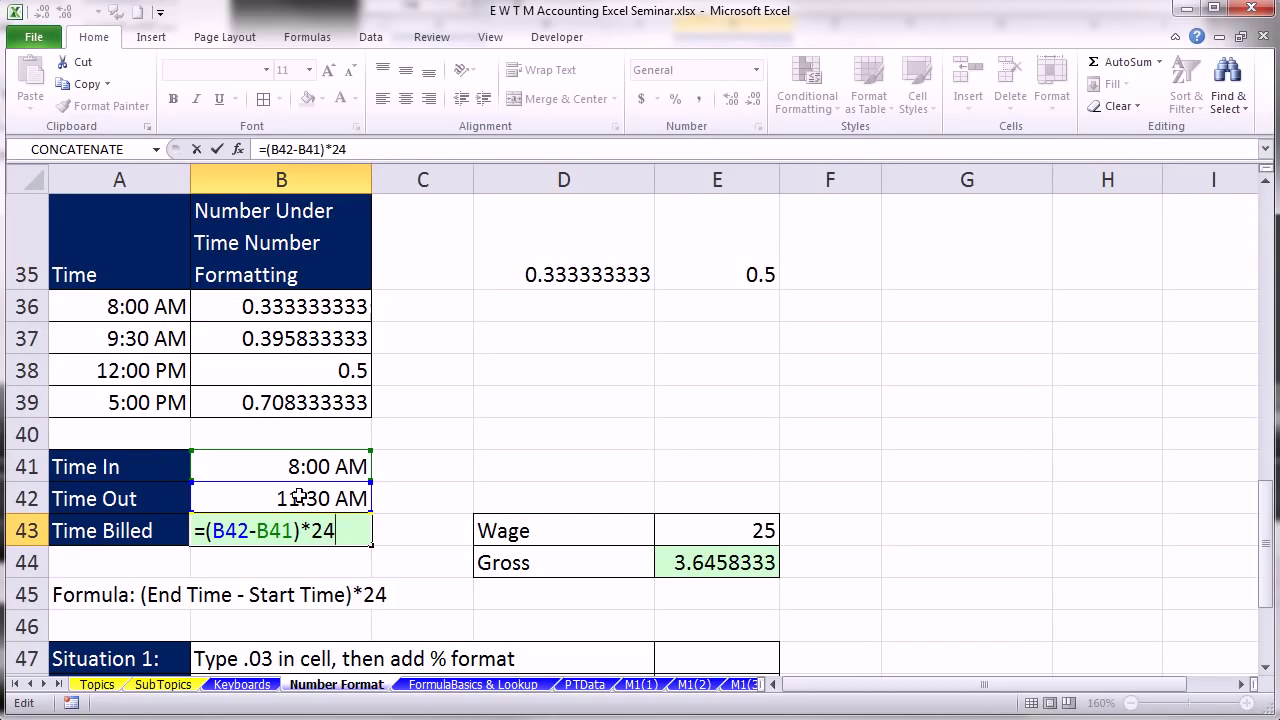
pyautogui.moveTo(316, 532); pyautogui.dragTo(340, 535)
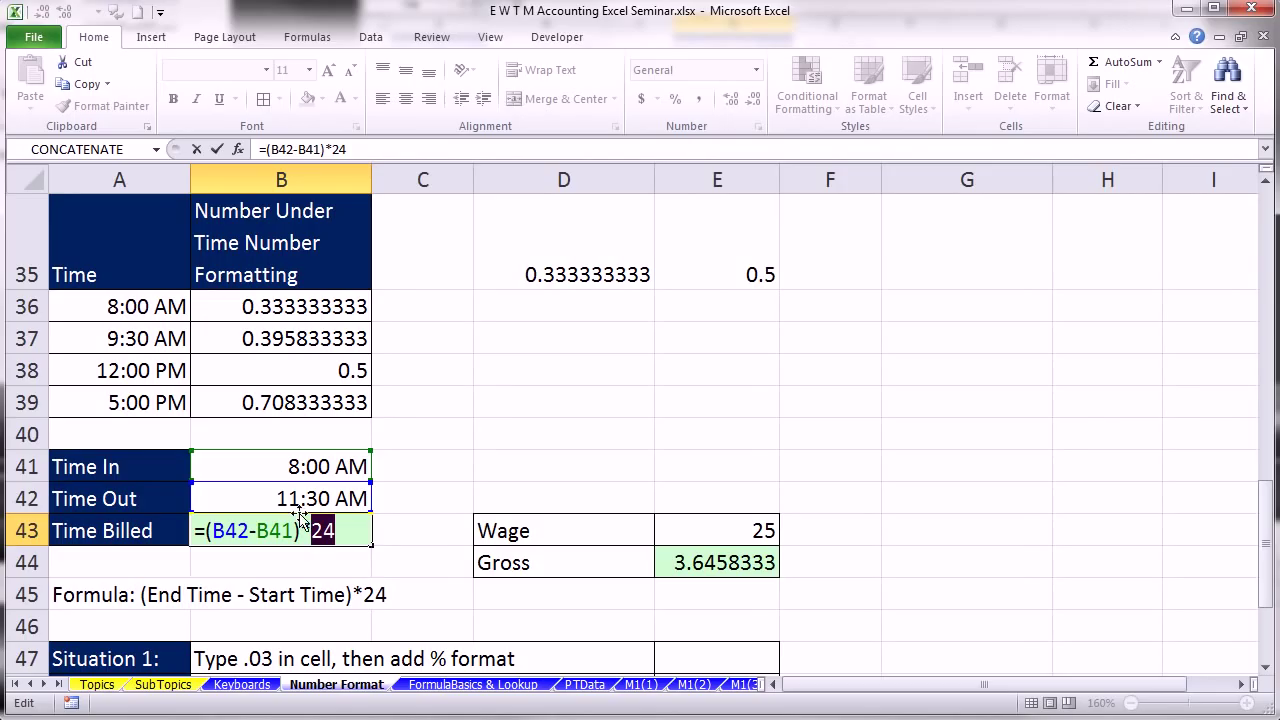
pyautogui.press('Return')
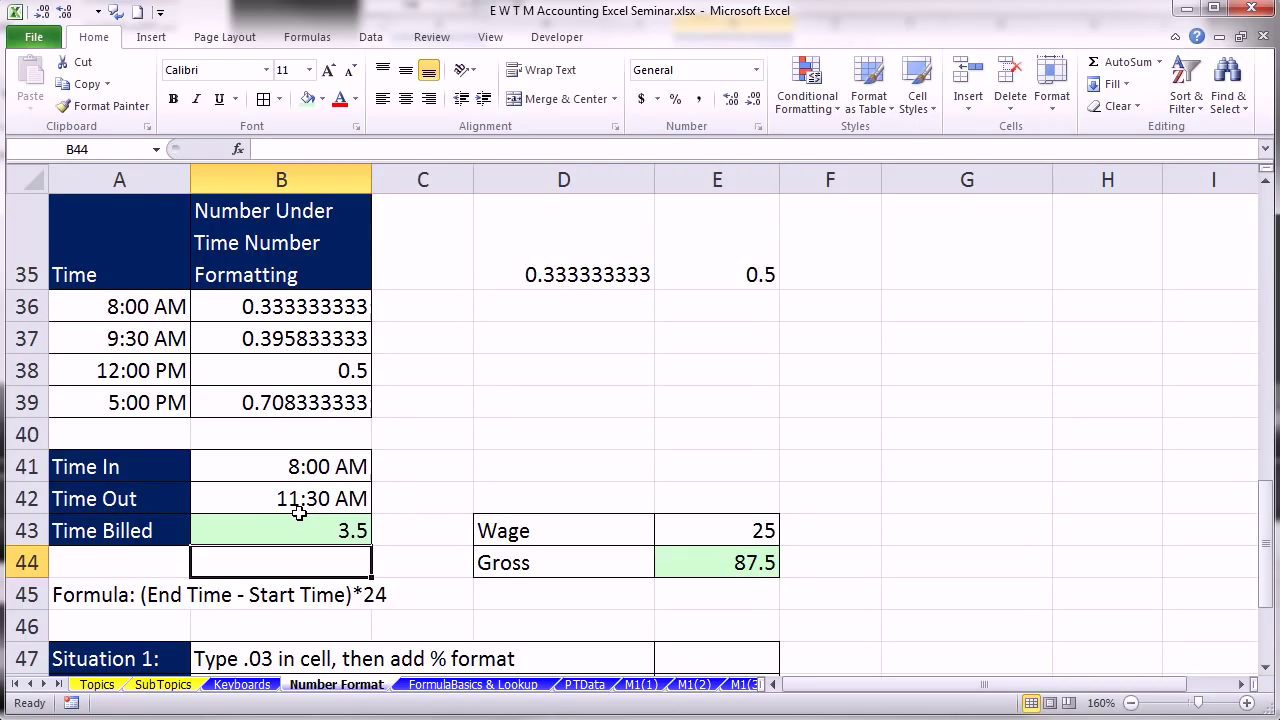
# - Enter 3 in E48, the answer cell for Situation 2
pyautogui.click(1268, 674)
pyautogui.click(1268, 674)
pyautogui.click(1268, 674)
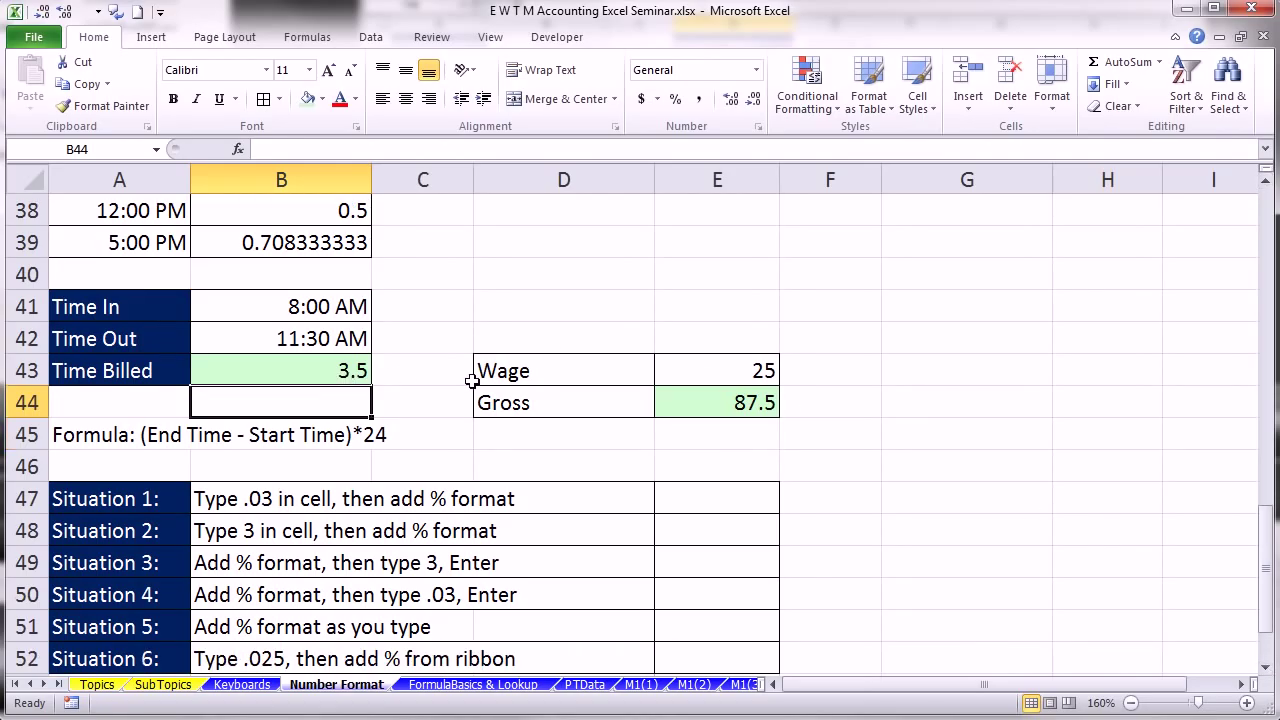
pyautogui.click(1268, 674)
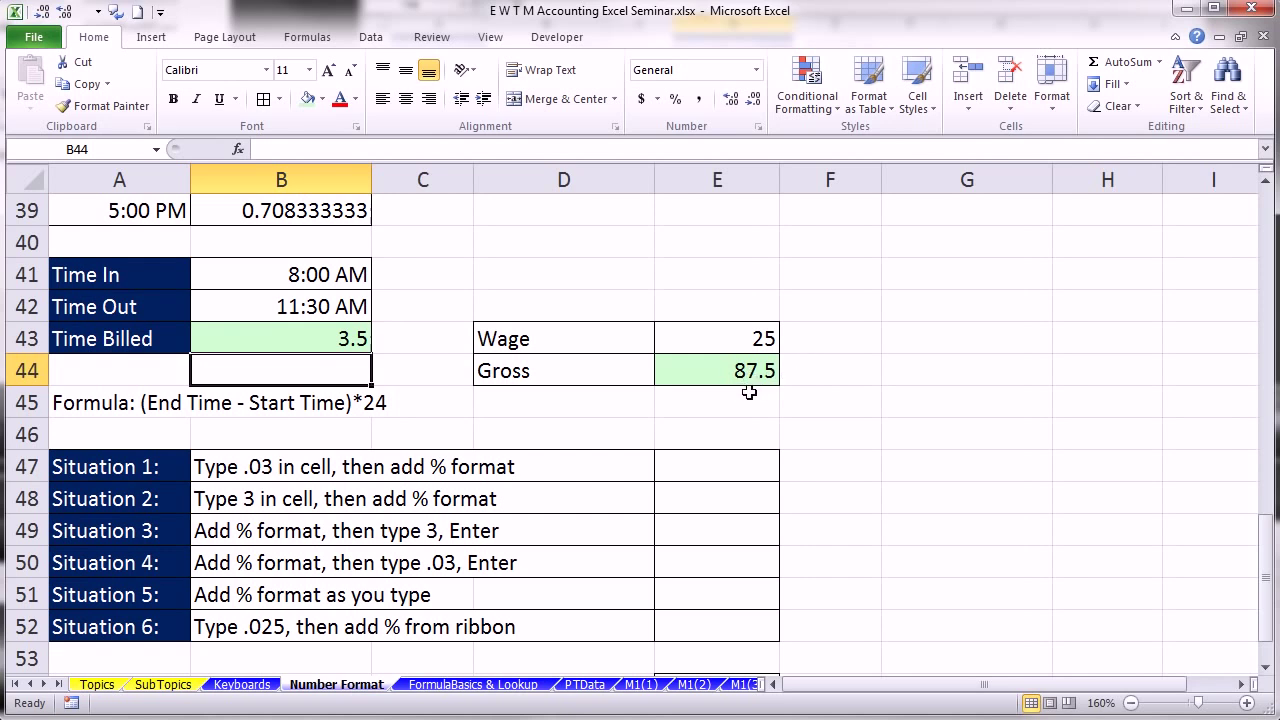
pyautogui.click(1265, 667)
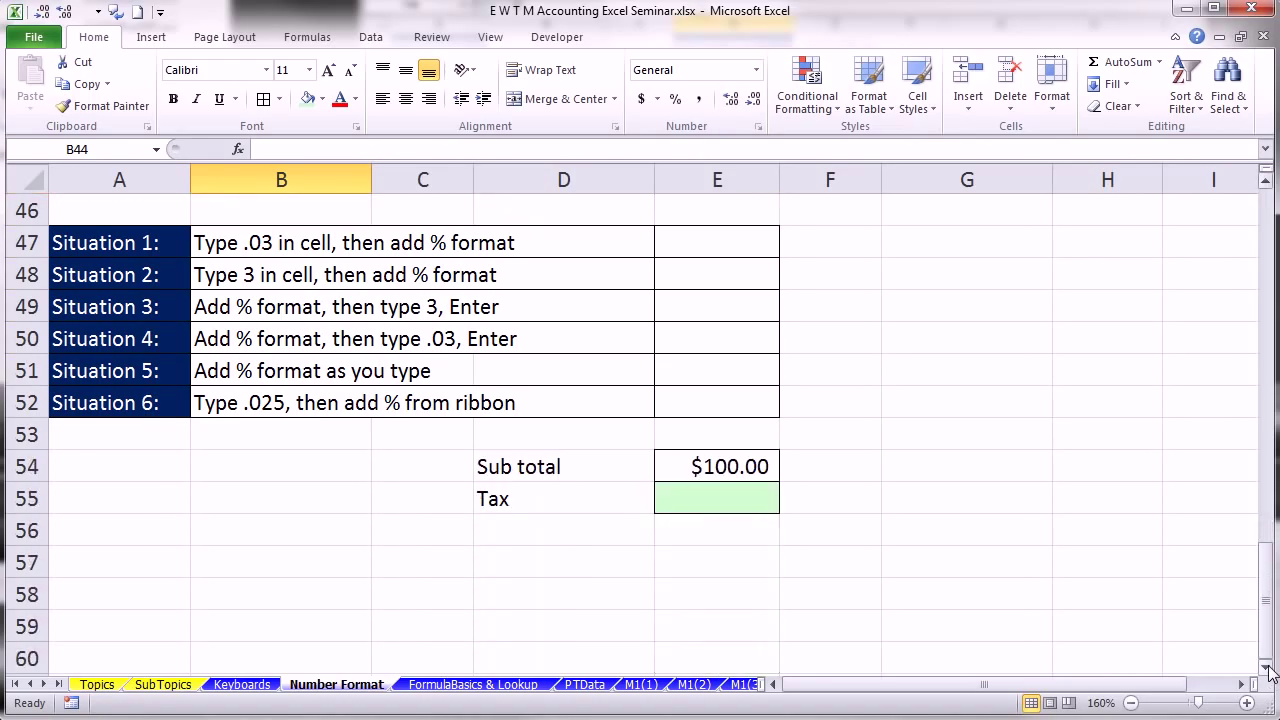
pyautogui.click(1267, 668)
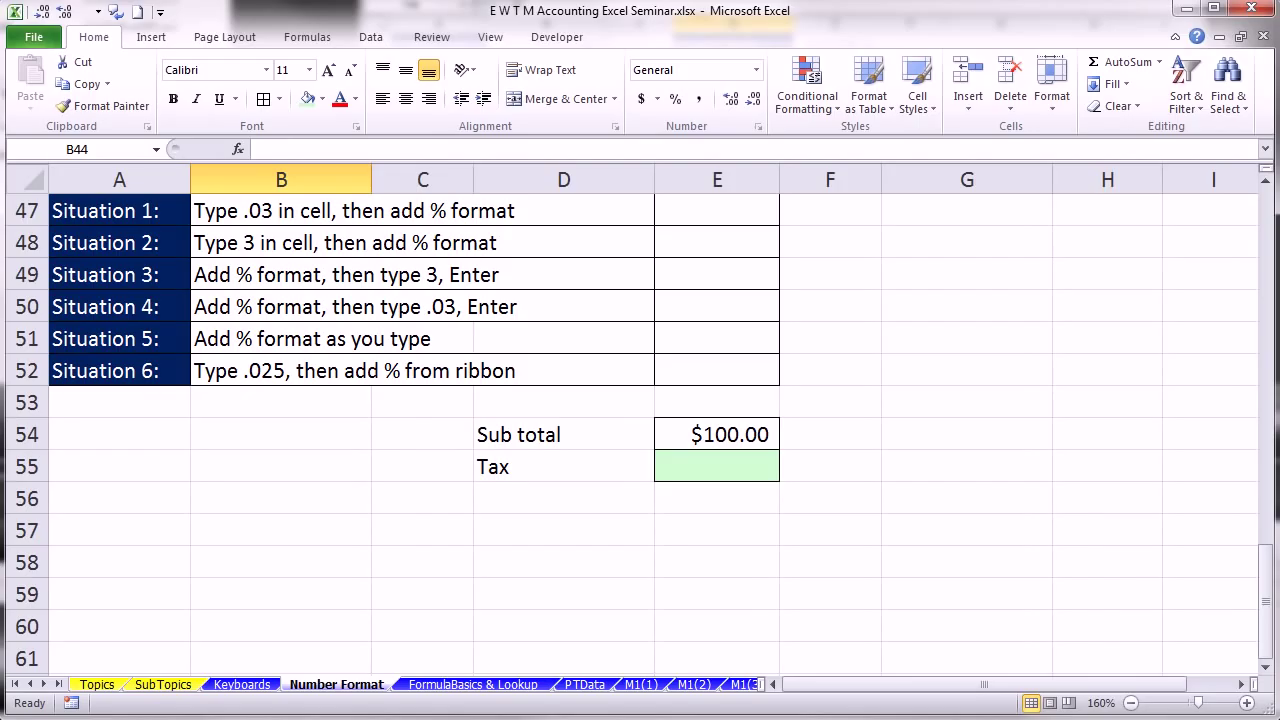
pyautogui.click(1266, 172)
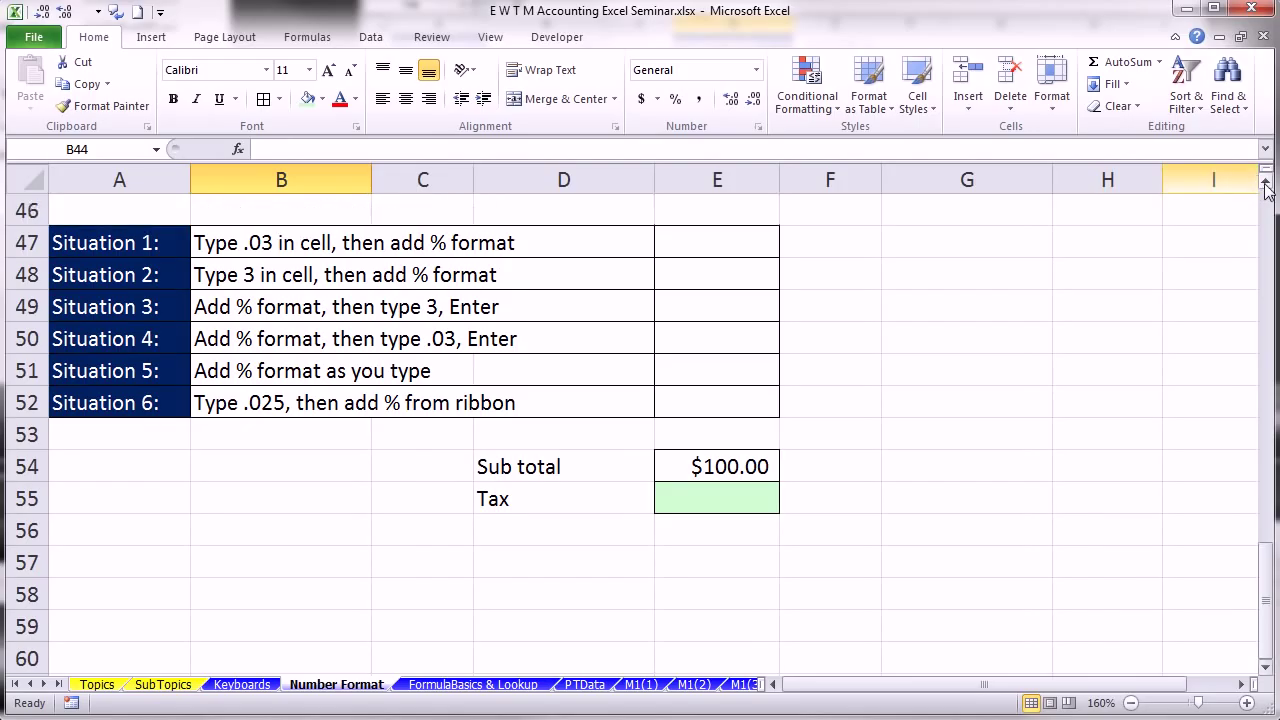
pyautogui.click(696, 277)
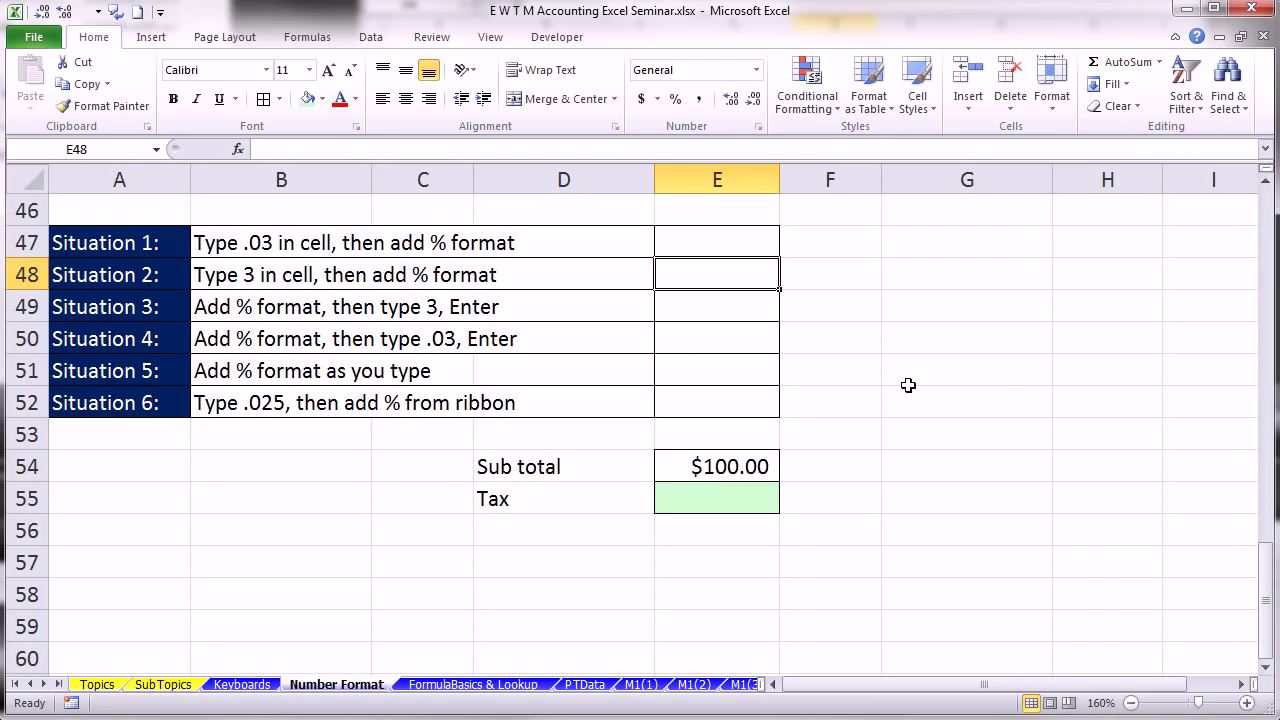
pyautogui.write('3')
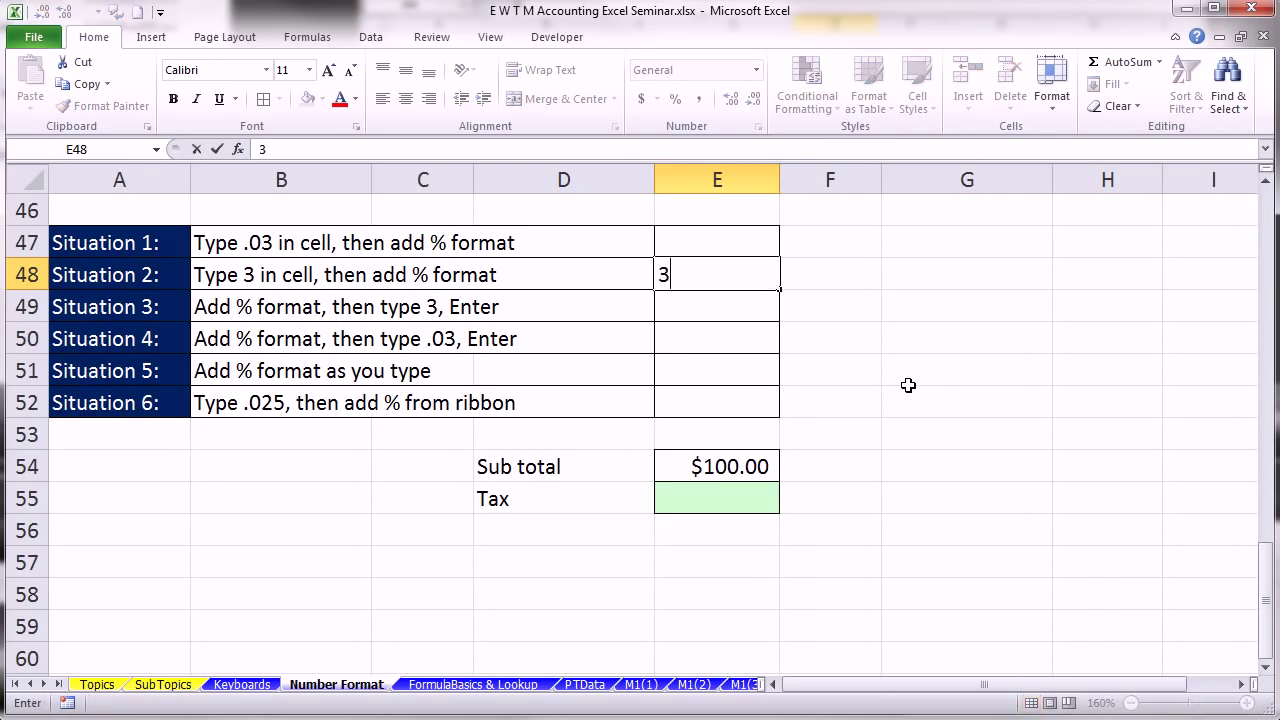
pyautogui.hotkey('ctrl', 'Return')
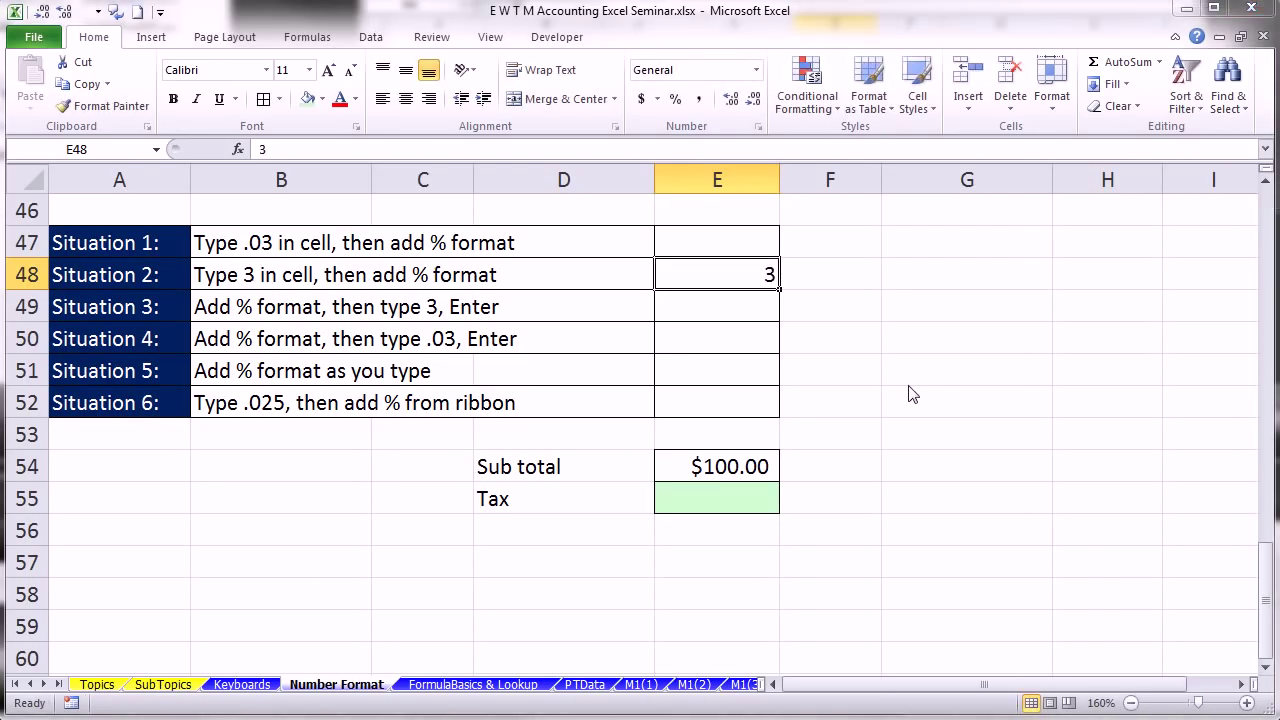
pyautogui.hotkey('ctrl', '1')
pyautogui.click(378, 384)
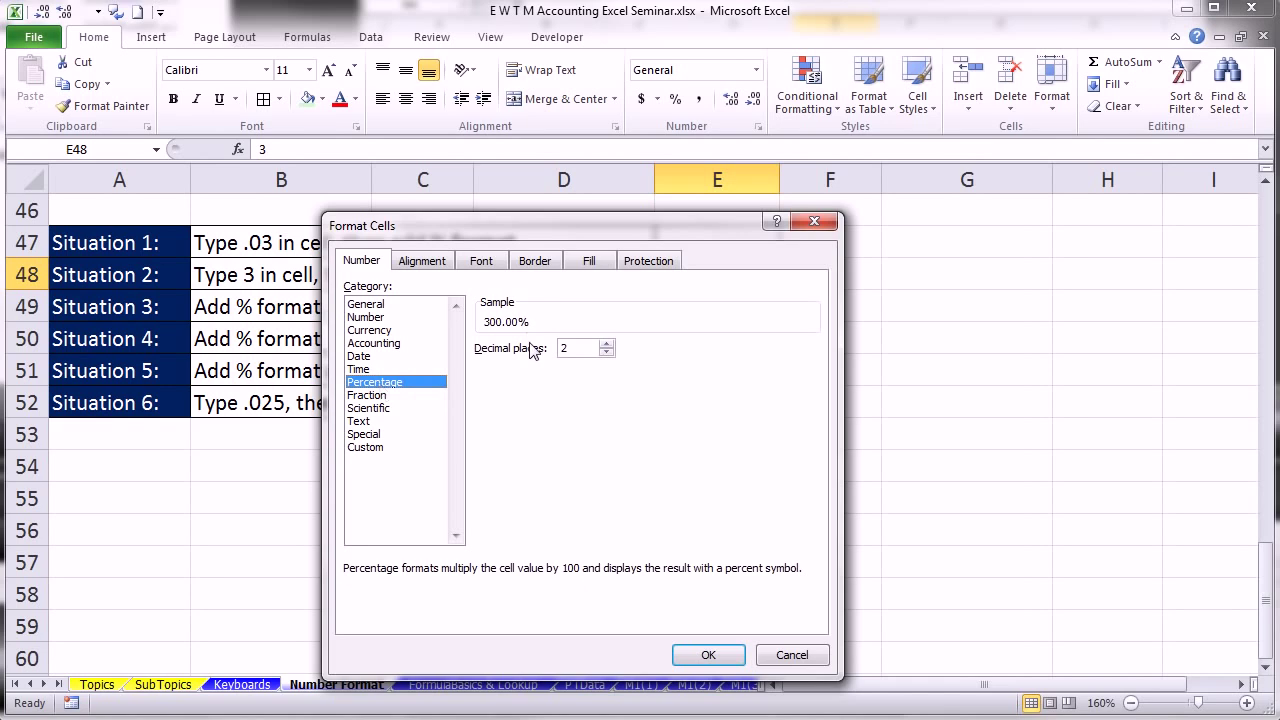
pyautogui.press('Escape')
# - Try the Percentage number format on E48 and undo the formatting
pyautogui.click(756, 70)
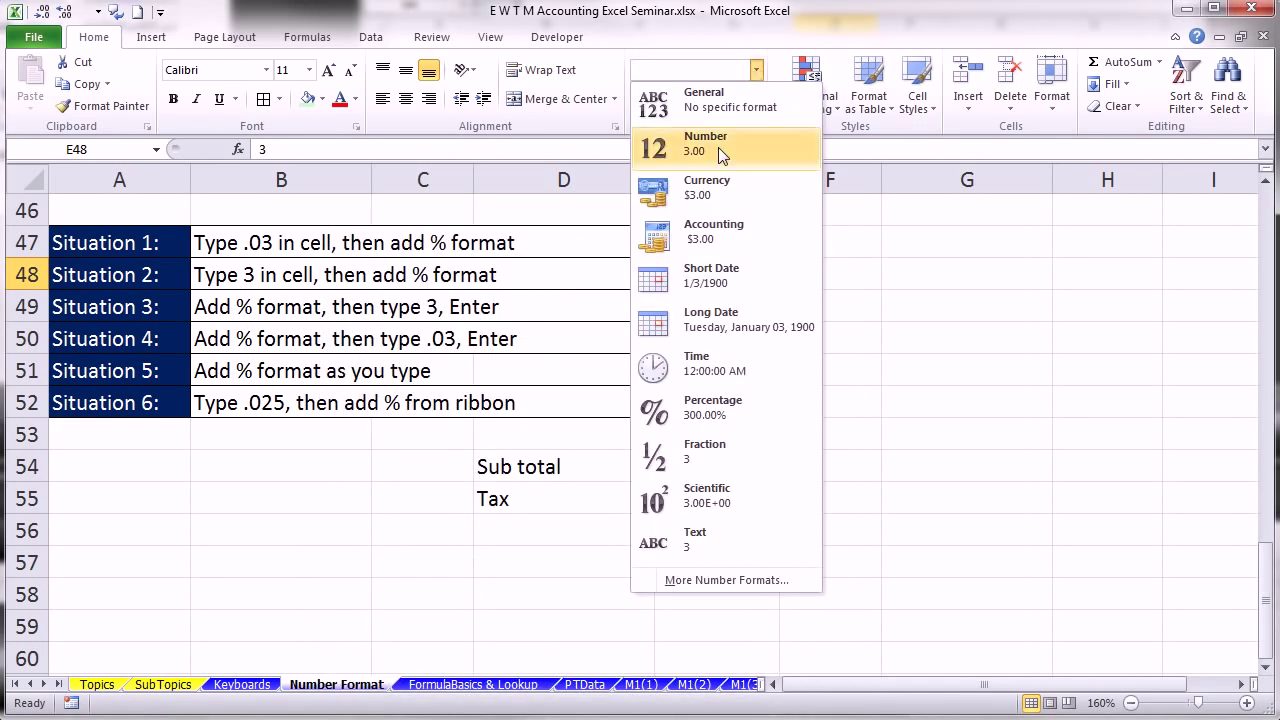
pyautogui.click(714, 415)
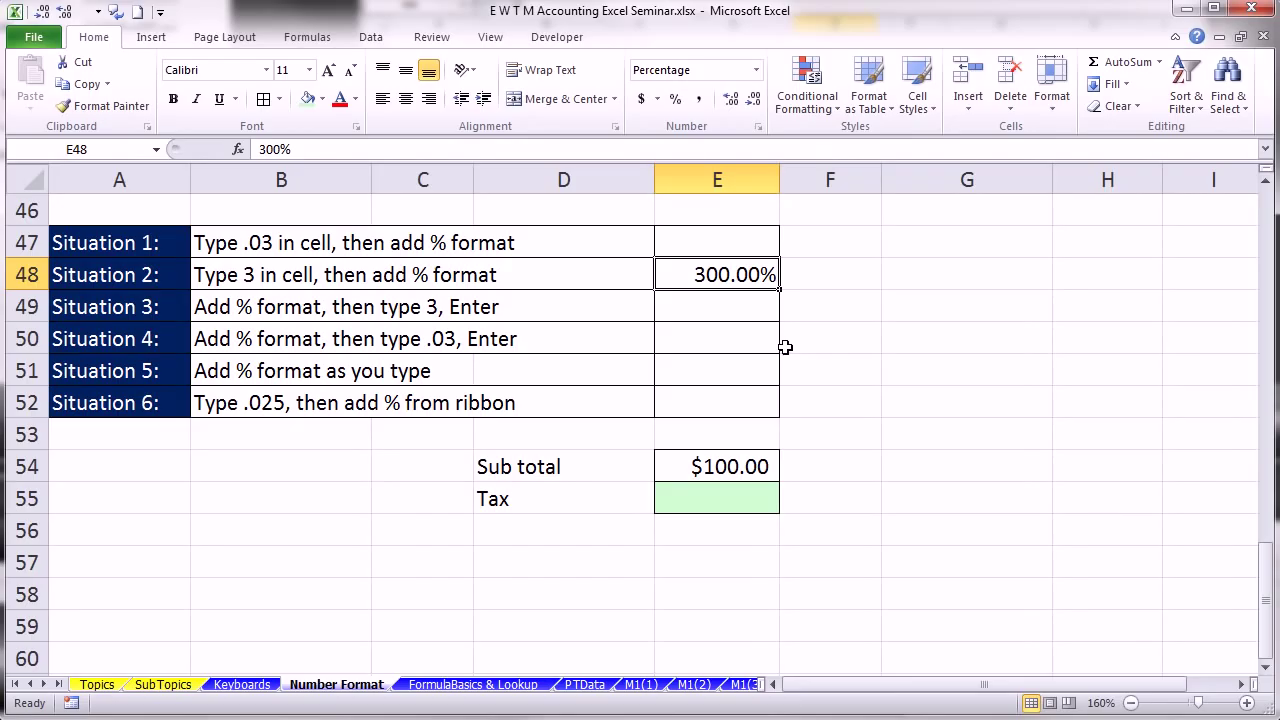
pyautogui.hotkey('ctrl', 'z')
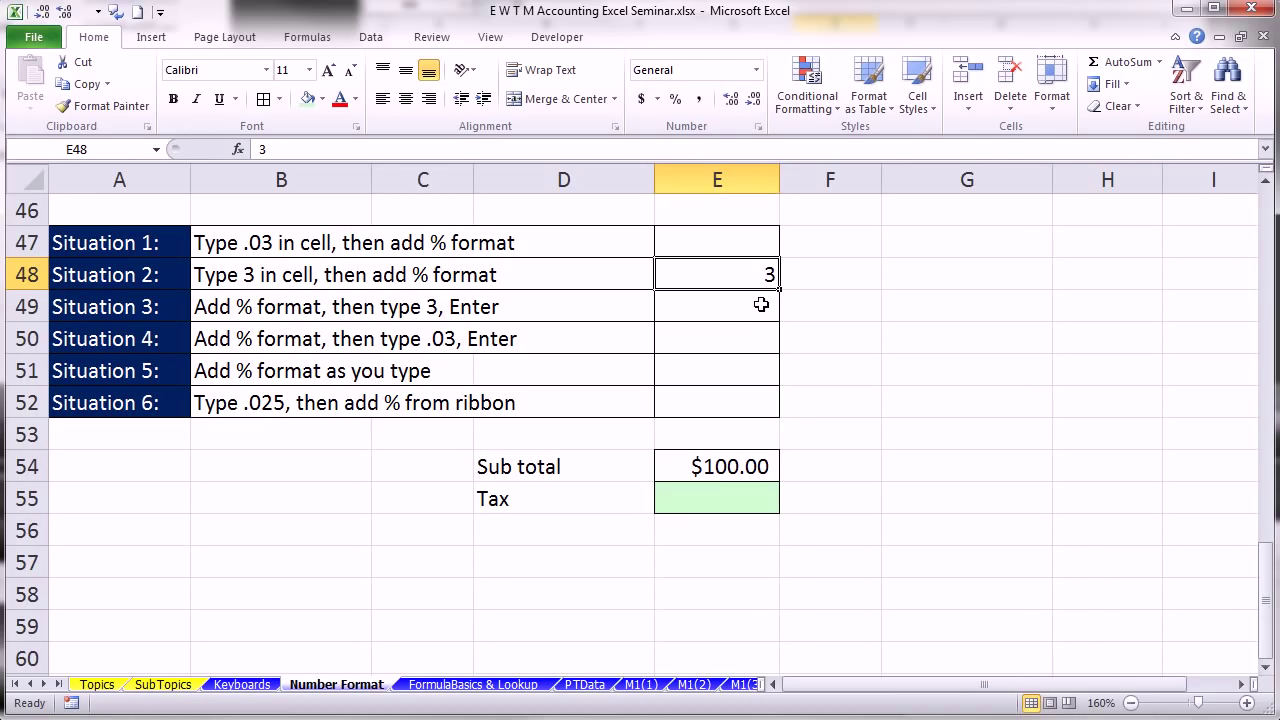
# - Enter .03 in E47, the answer cell for Situation 1
pyautogui.click(749, 241)
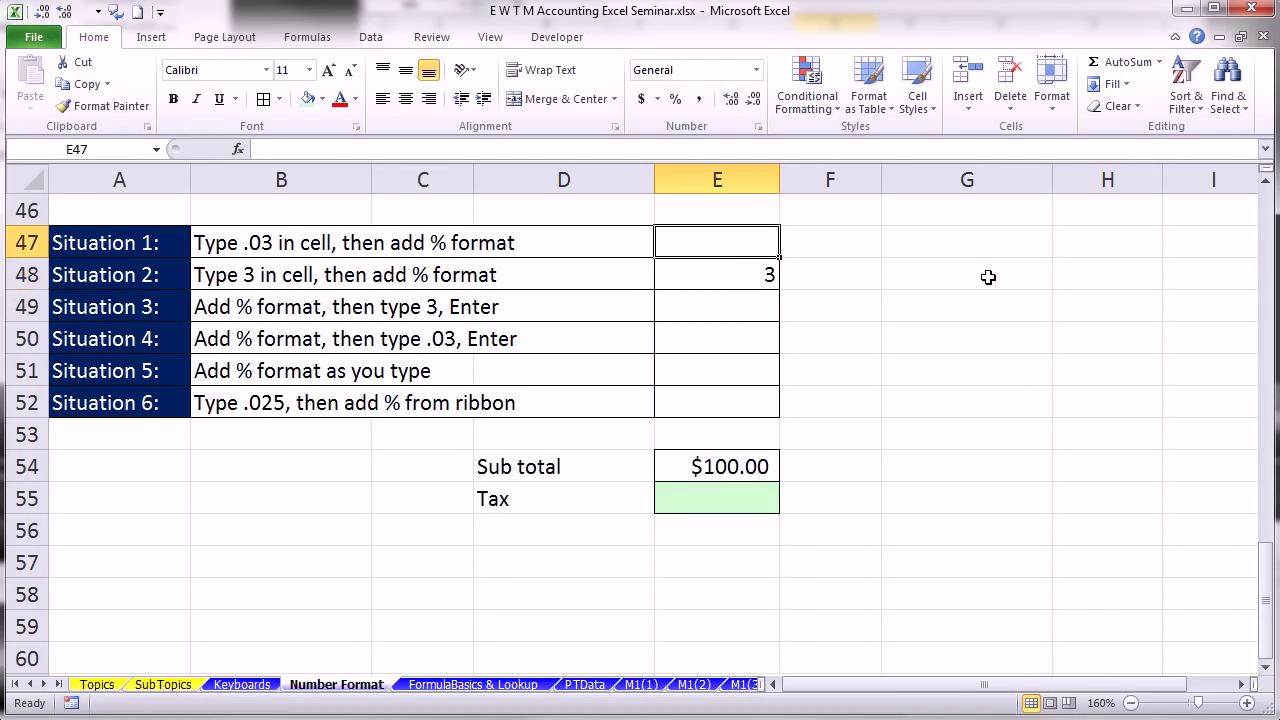
pyautogui.write('.03')
pyautogui.hotkey('ctrl', 'Return')
pyautogui.click(760, 277)
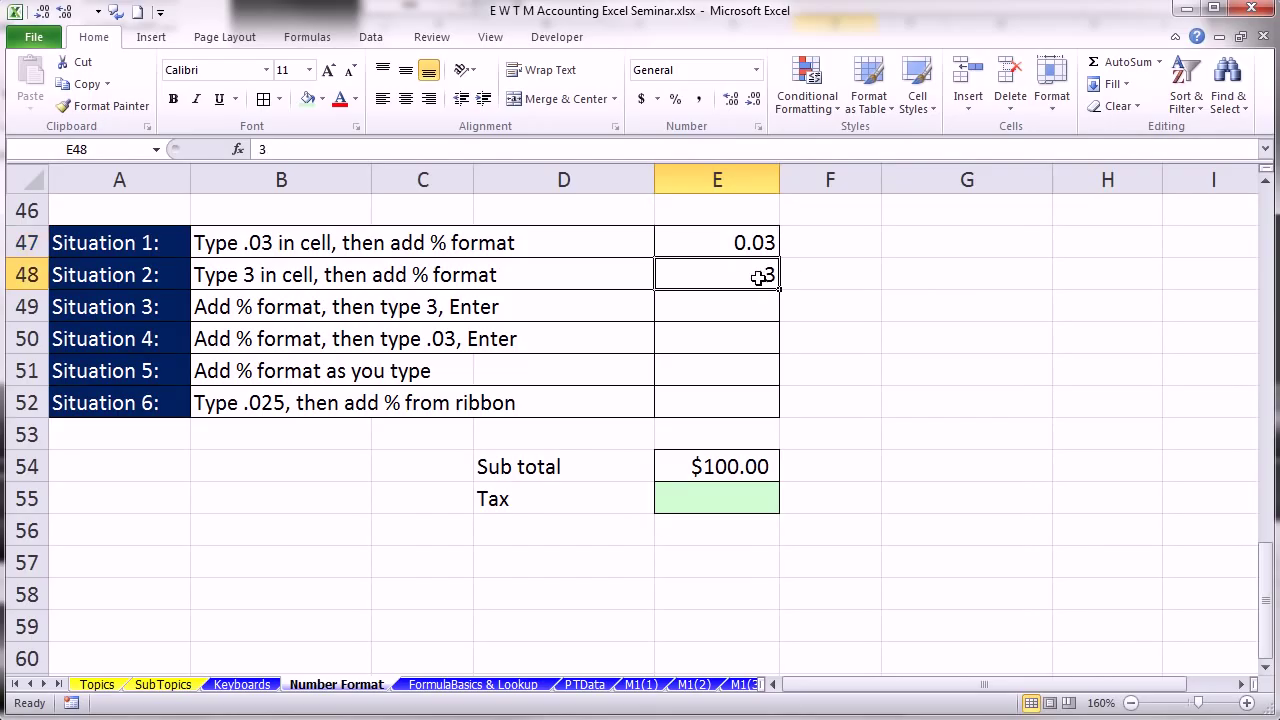
pyautogui.click(678, 303)
pyautogui.moveTo(678, 303); pyautogui.dragTo(678, 340)
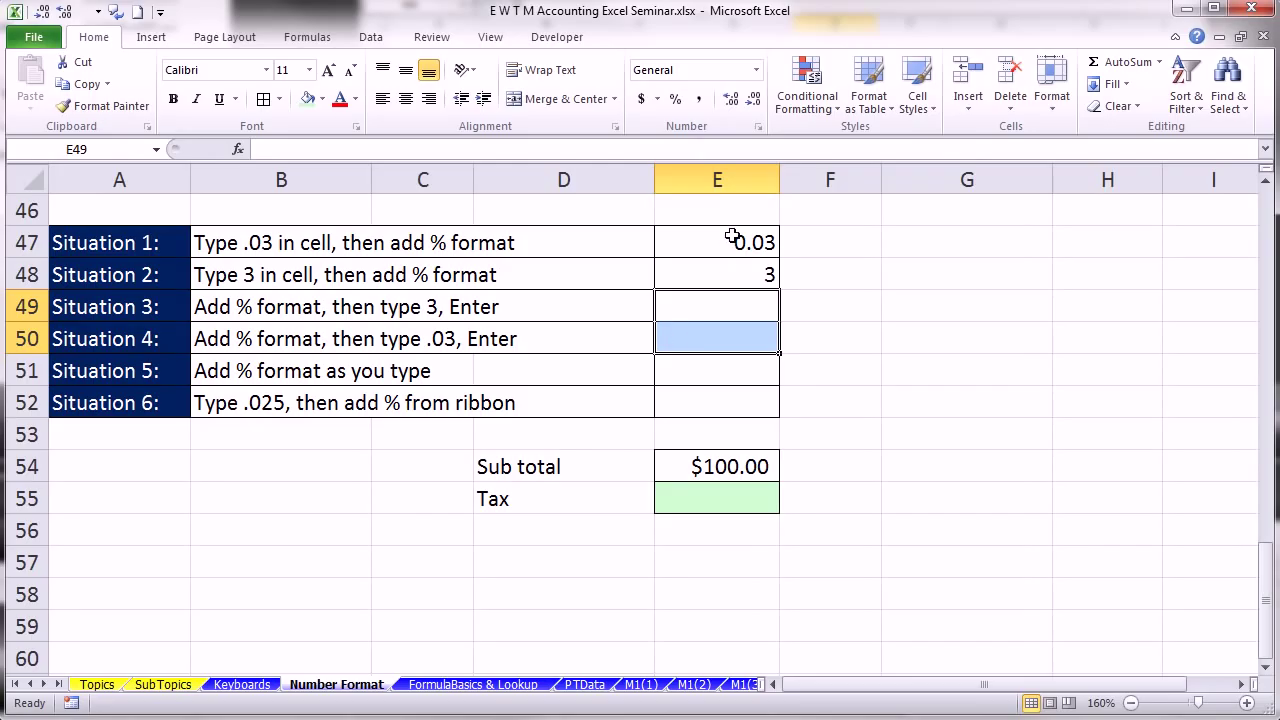
# - Apply the Percentage number format to the Situation 1 and 2 values in E47:E48
pyautogui.moveTo(731, 249); pyautogui.dragTo(722, 268)
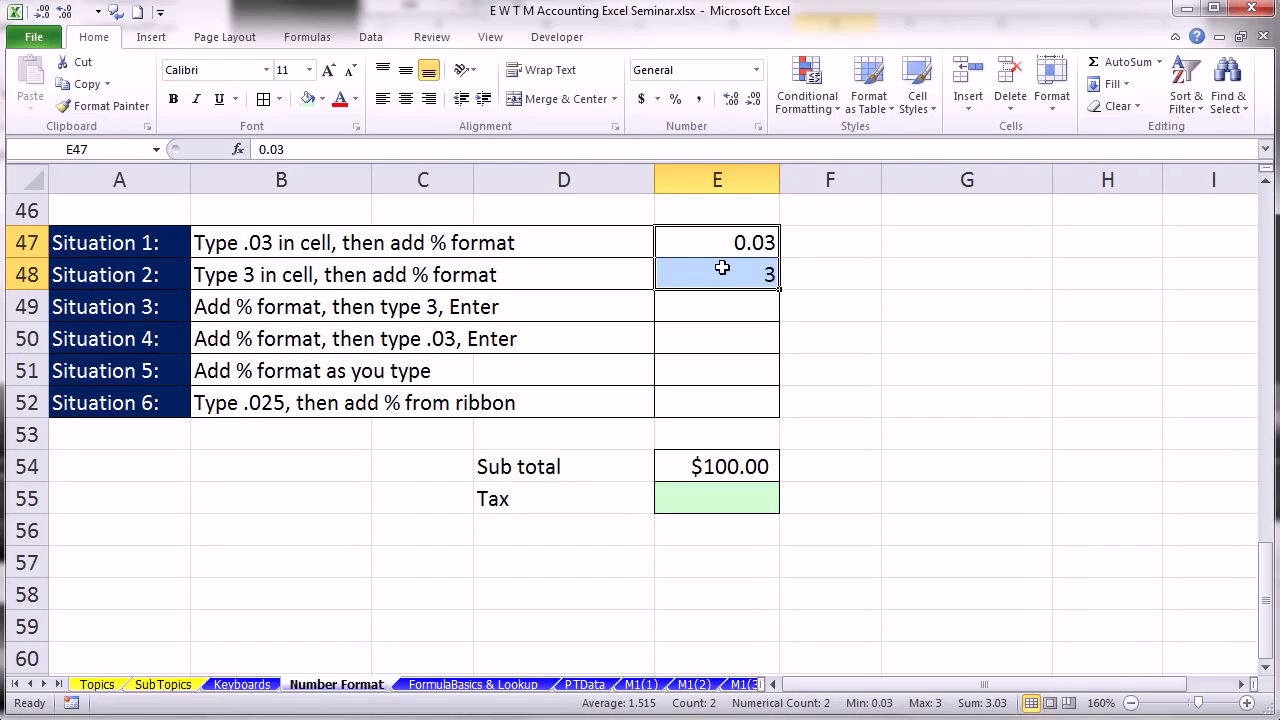
pyautogui.click(756, 70)
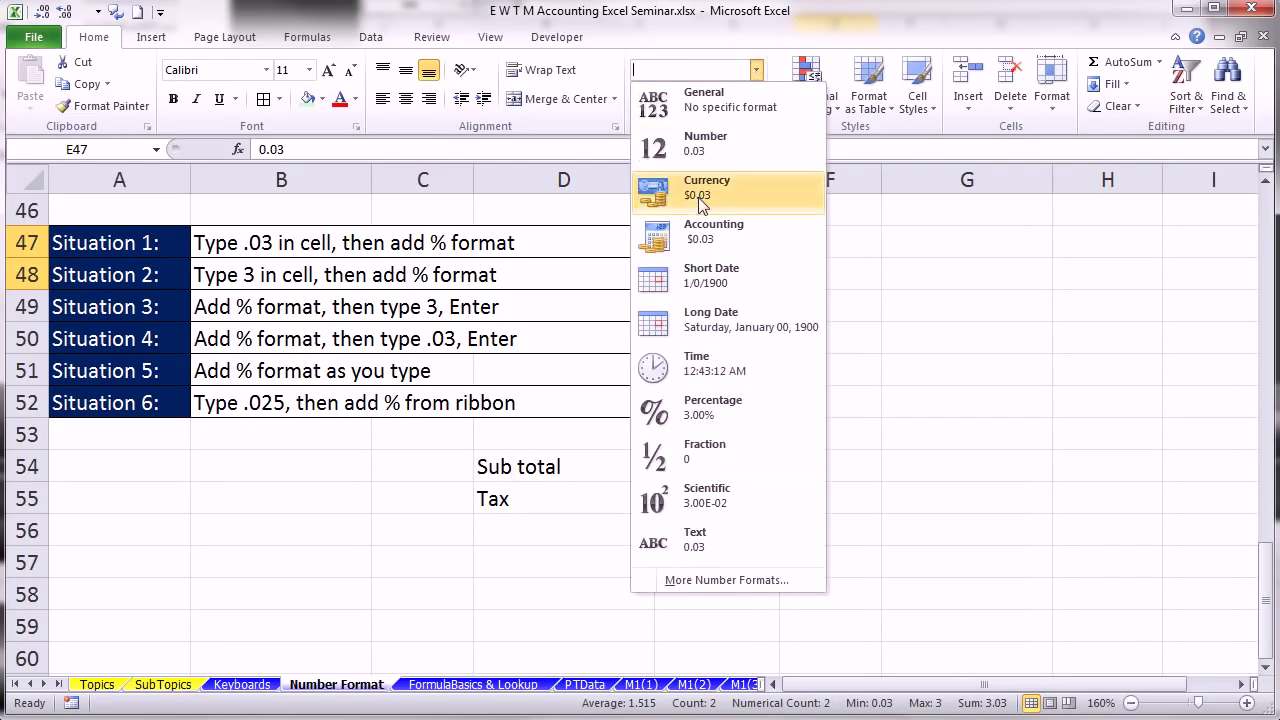
pyautogui.click(708, 412)
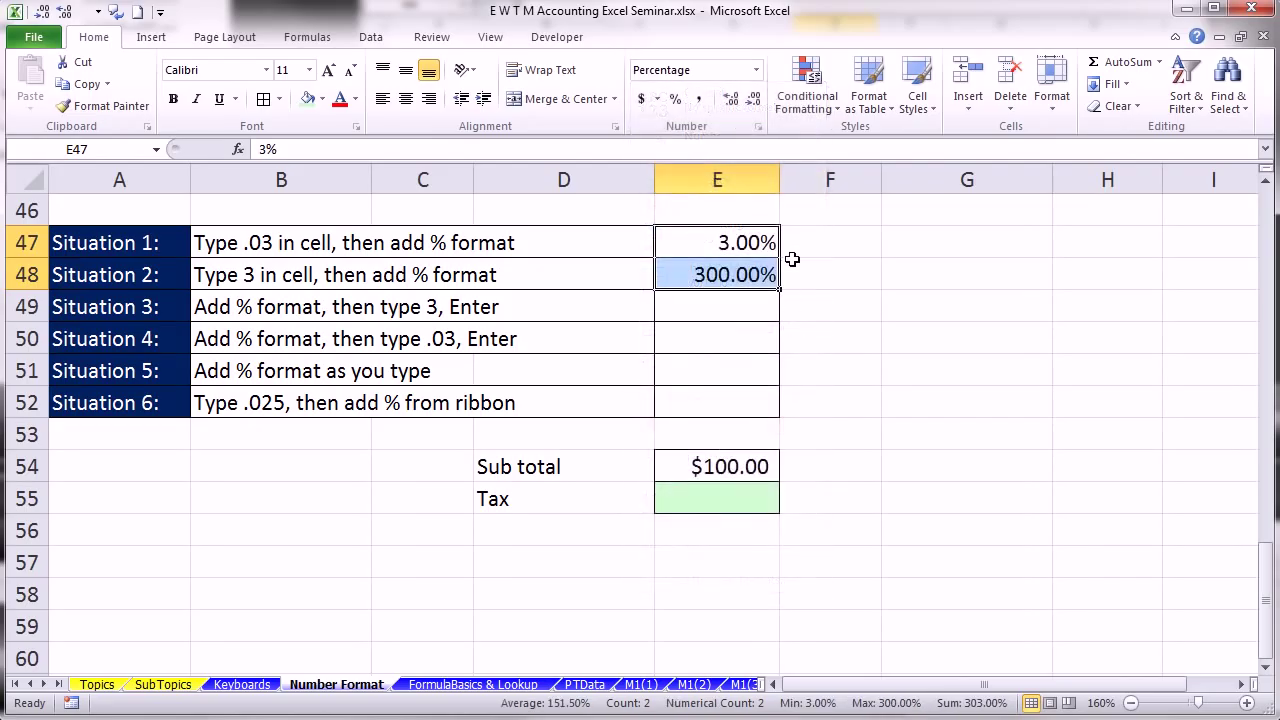
# - Preformat the empty Situation 3 and 4 cells E49:E50 with the Percentage number format
pyautogui.moveTo(752, 309); pyautogui.dragTo(751, 338)
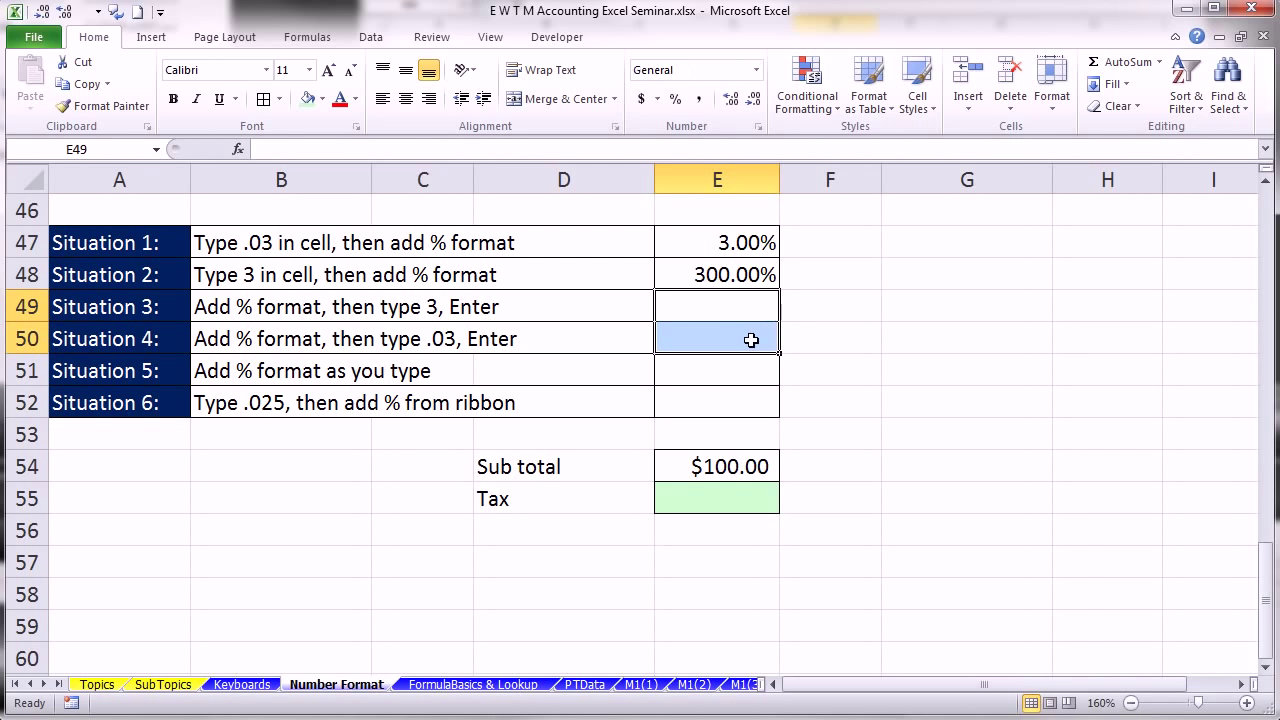
pyautogui.click(758, 70)
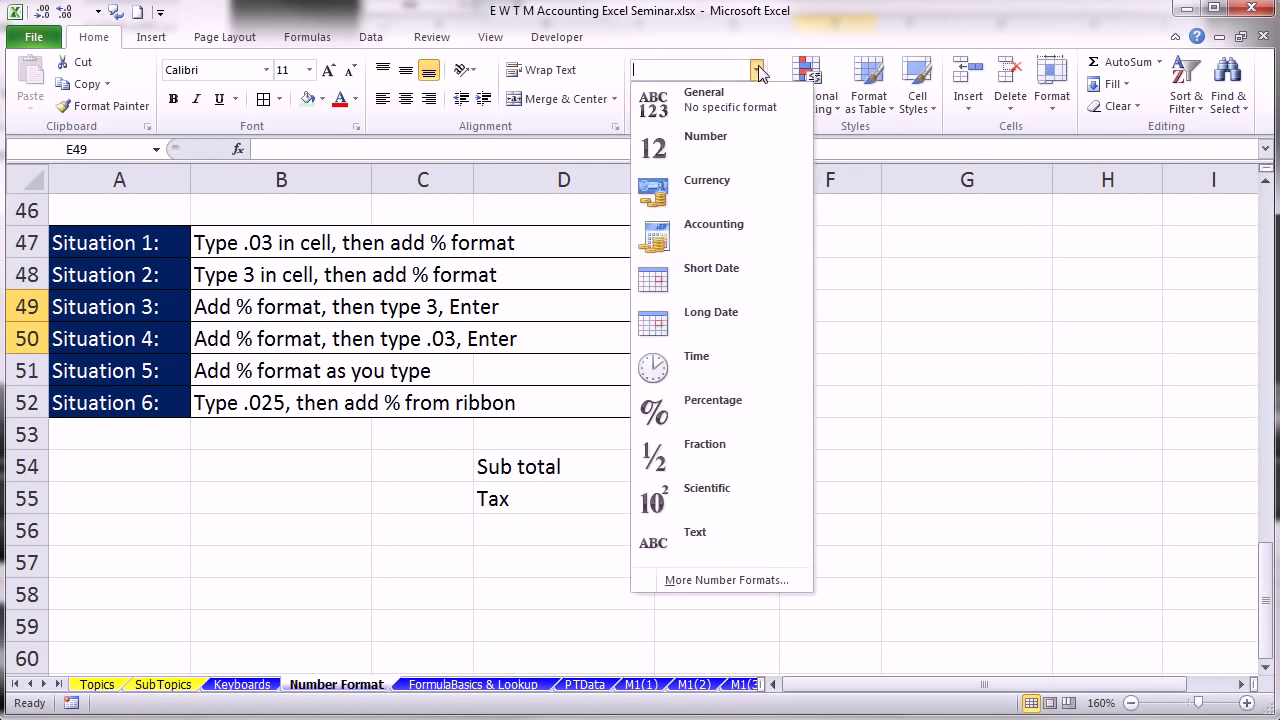
pyautogui.click(710, 408)
# - Enter 3 in E49 and .03 in E50, the percentage-formatted cells for Situations 3 and 4
pyautogui.click(744, 310)
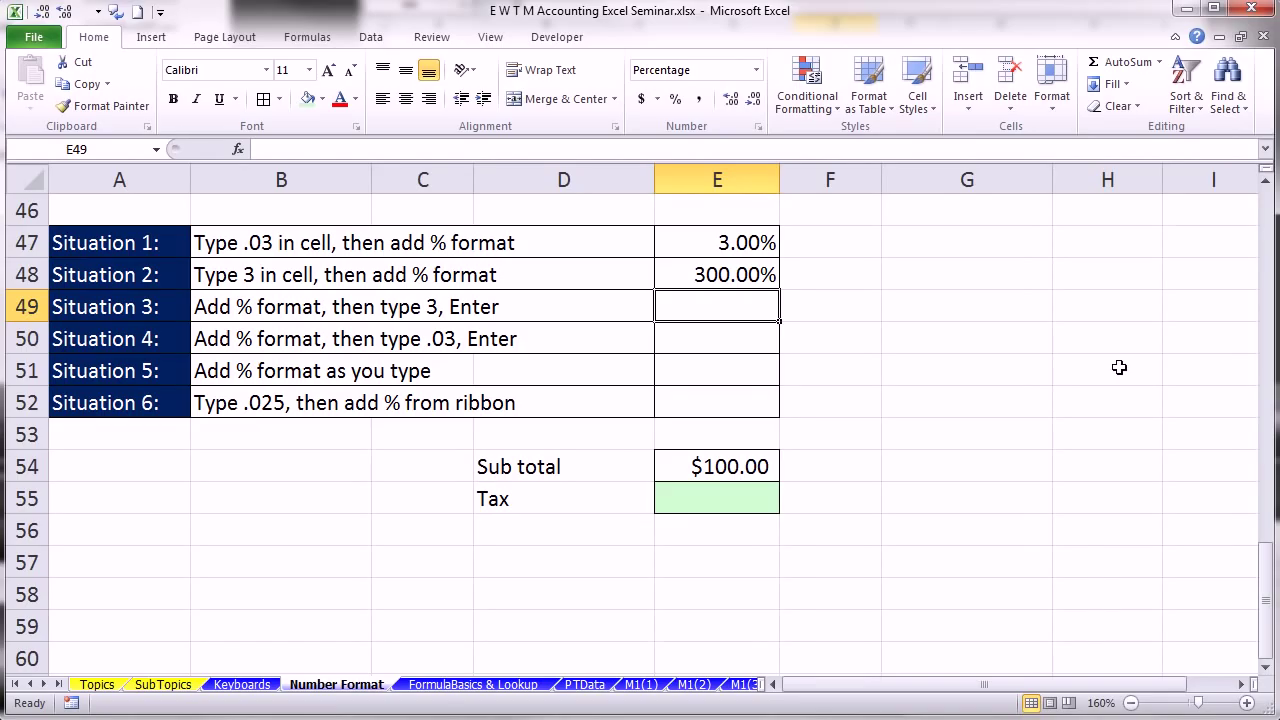
pyautogui.write('3')
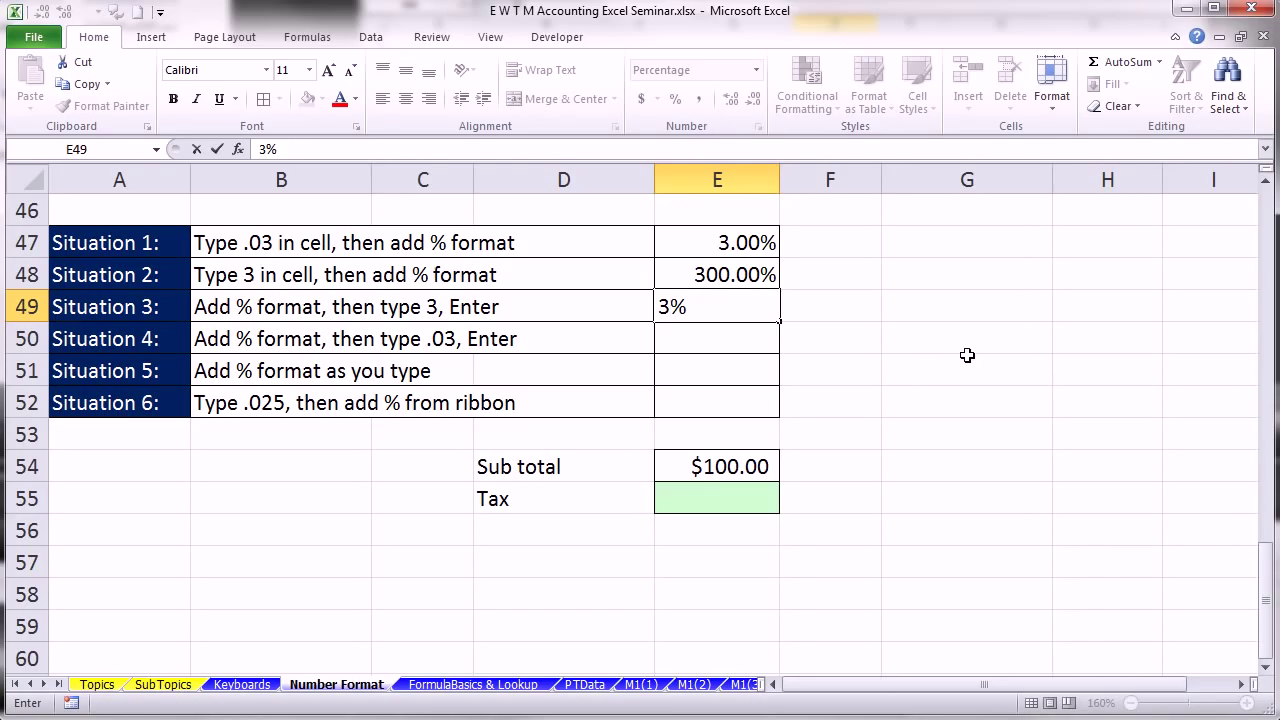
pyautogui.press('Return')
pyautogui.write('.03')
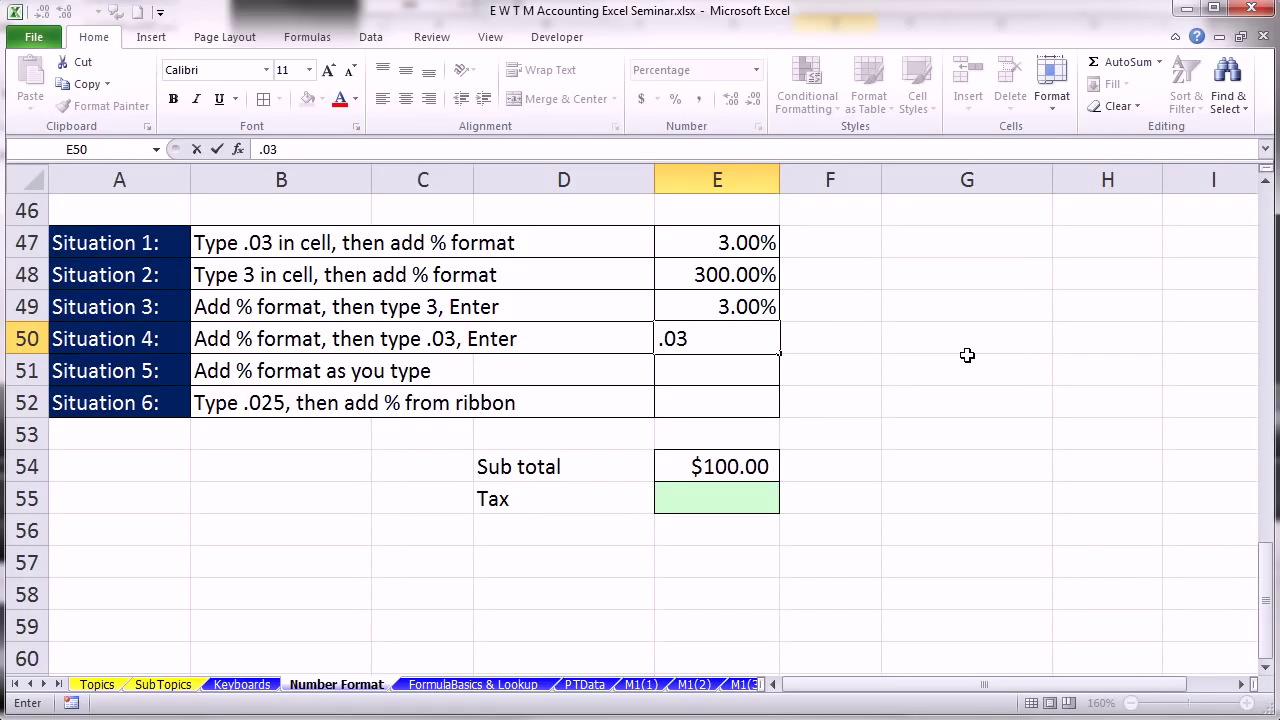
pyautogui.press('Return')
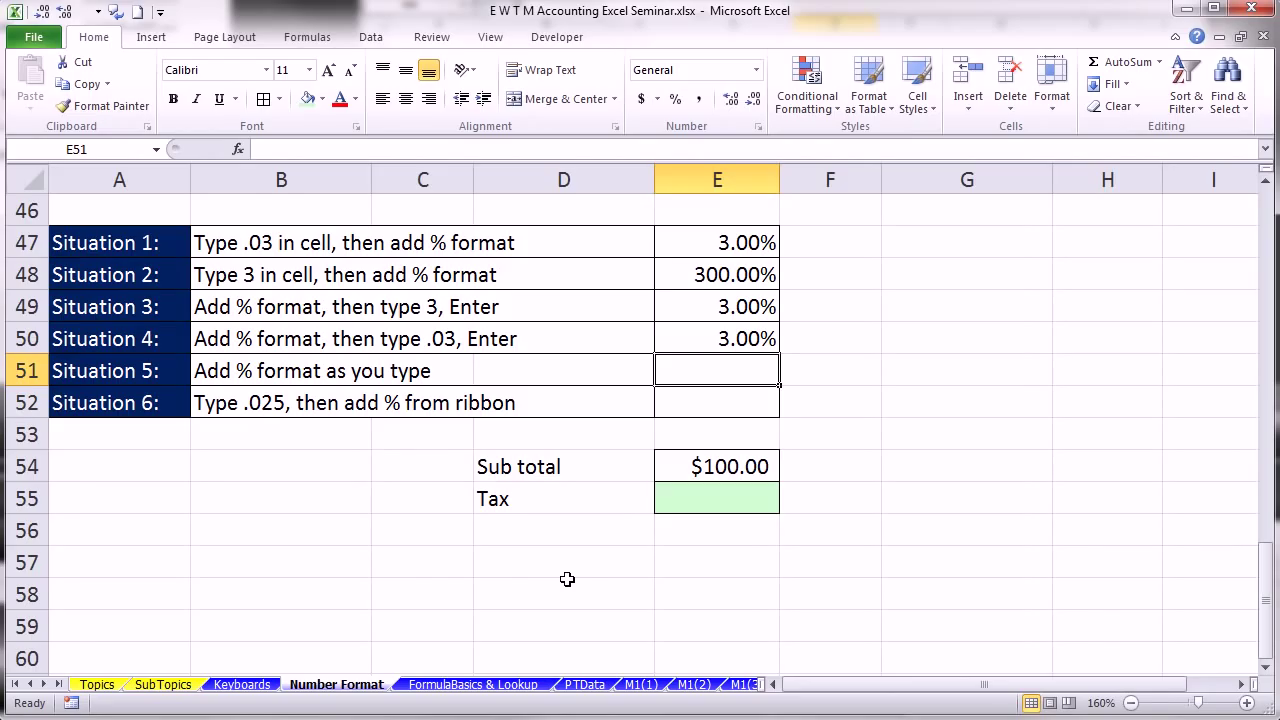
# - Enter 3.00% with the percent sign in E51 for Situation 5
pyautogui.write('3.00')
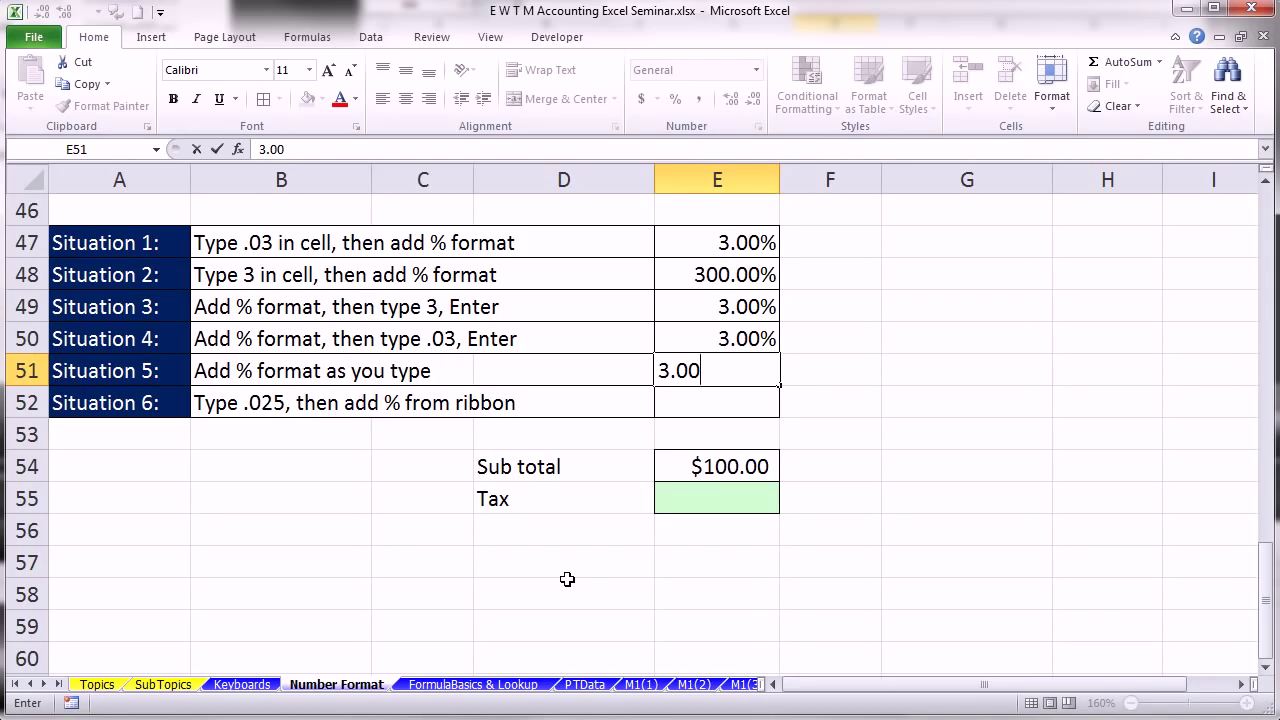
pyautogui.write('%')
pyautogui.hotkey('ctrl', 'Return')
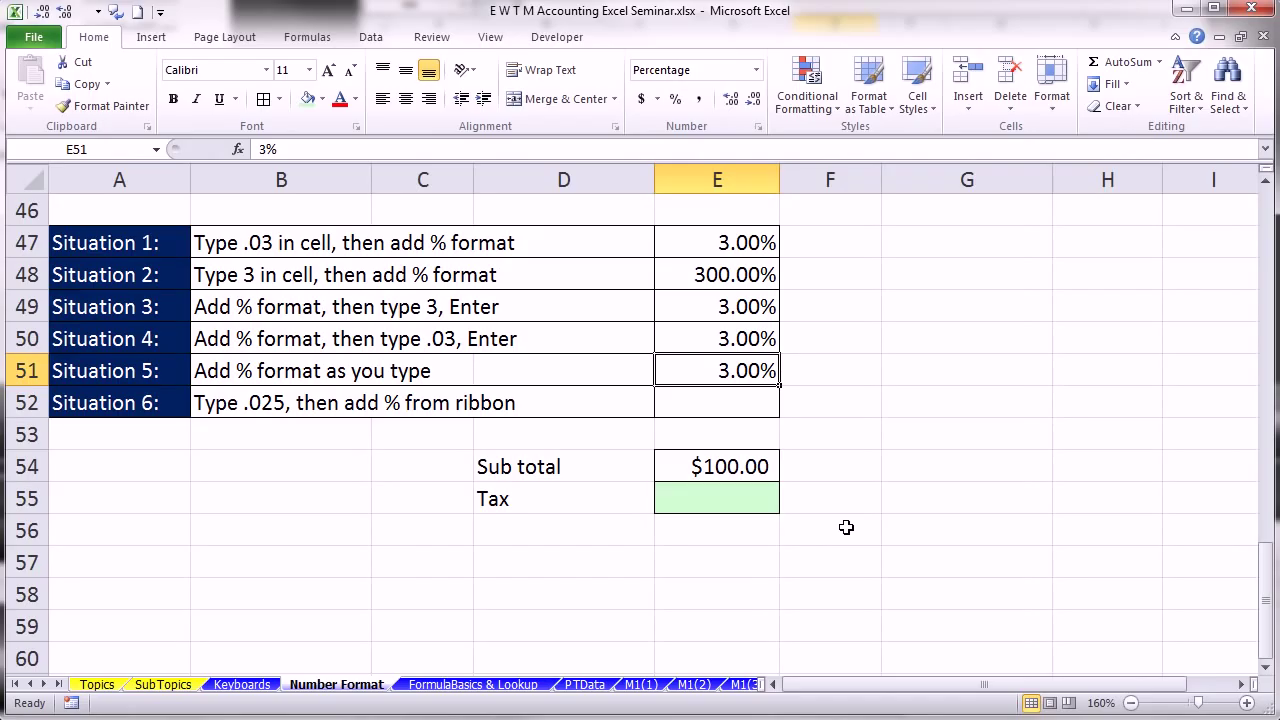
# - Toggle E51 between the General and Percentage formats by applying General, undoing, redoing and undoing it again
pyautogui.hotkey('ctrl', 'shift', '~')
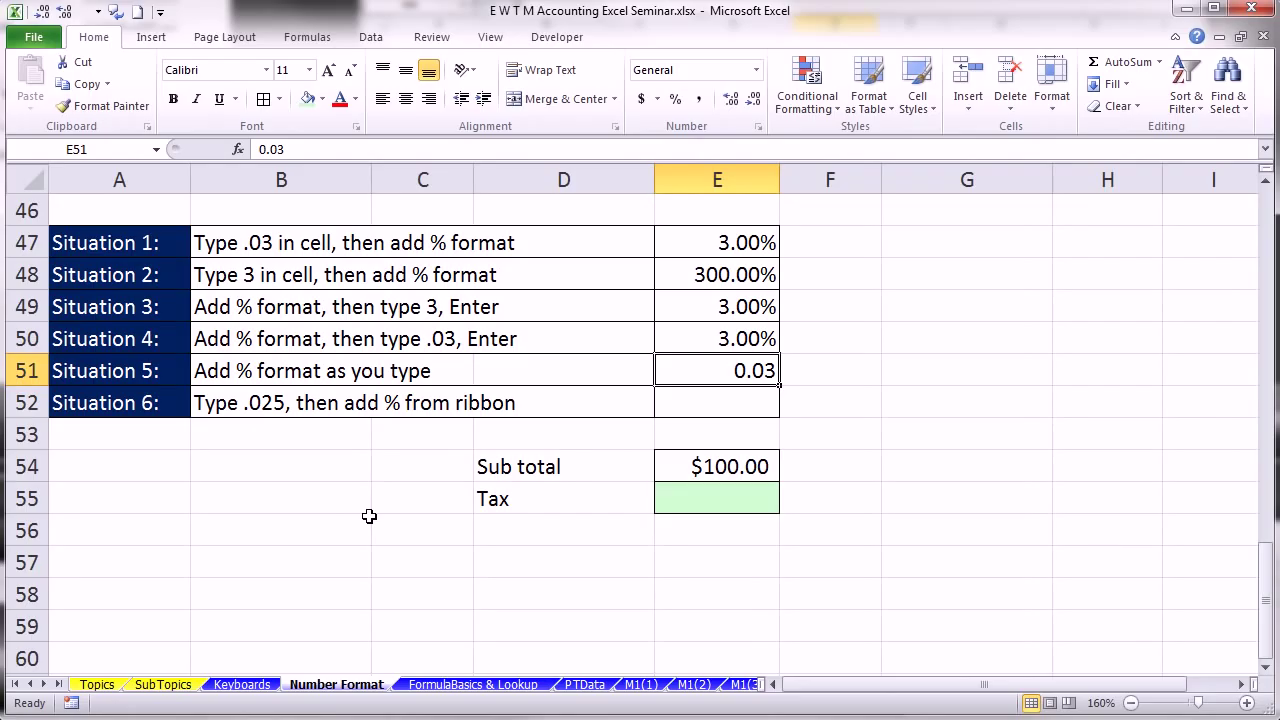
pyautogui.hotkey('ctrl', 'z')
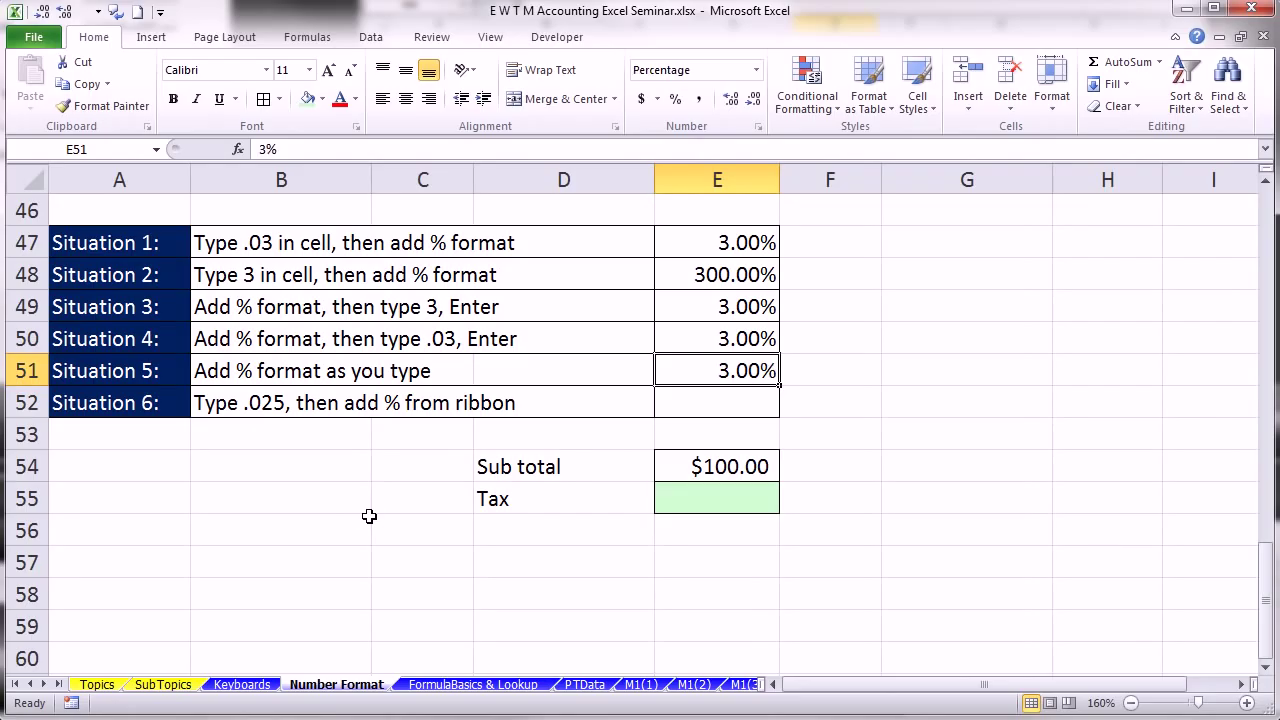
pyautogui.hotkey('ctrl', 'y')
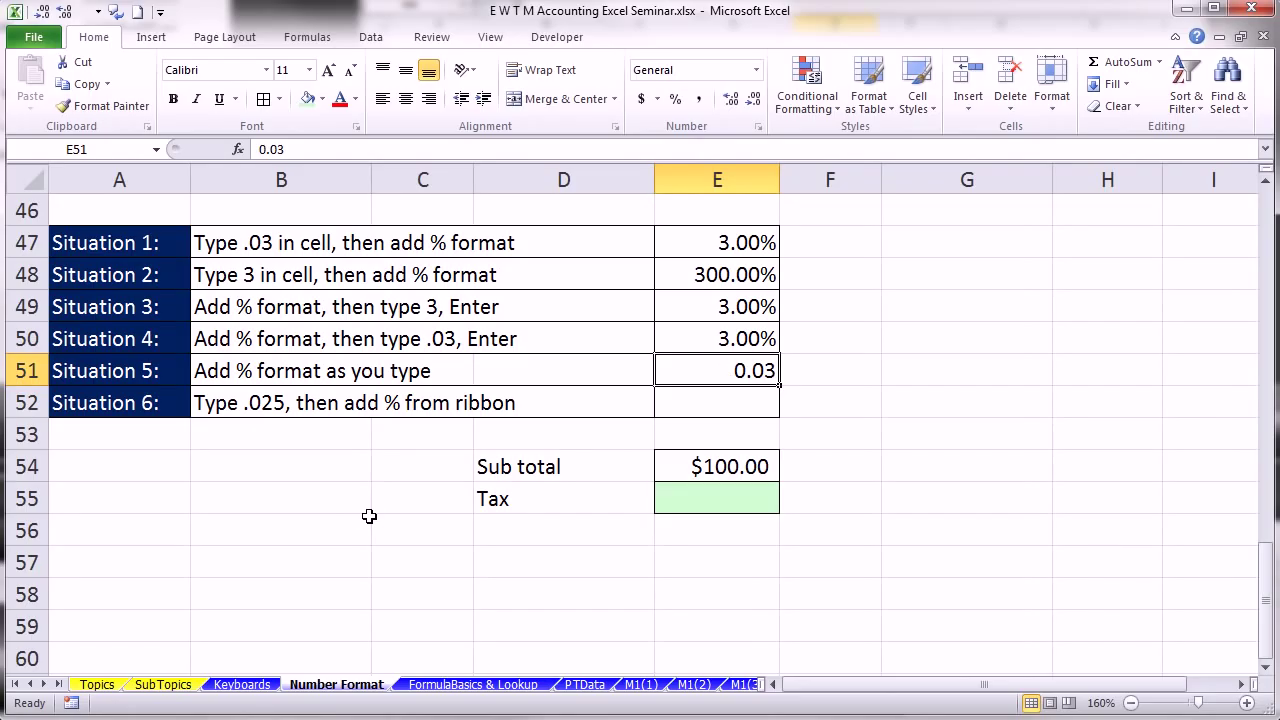
pyautogui.hotkey('ctrl', 'z')
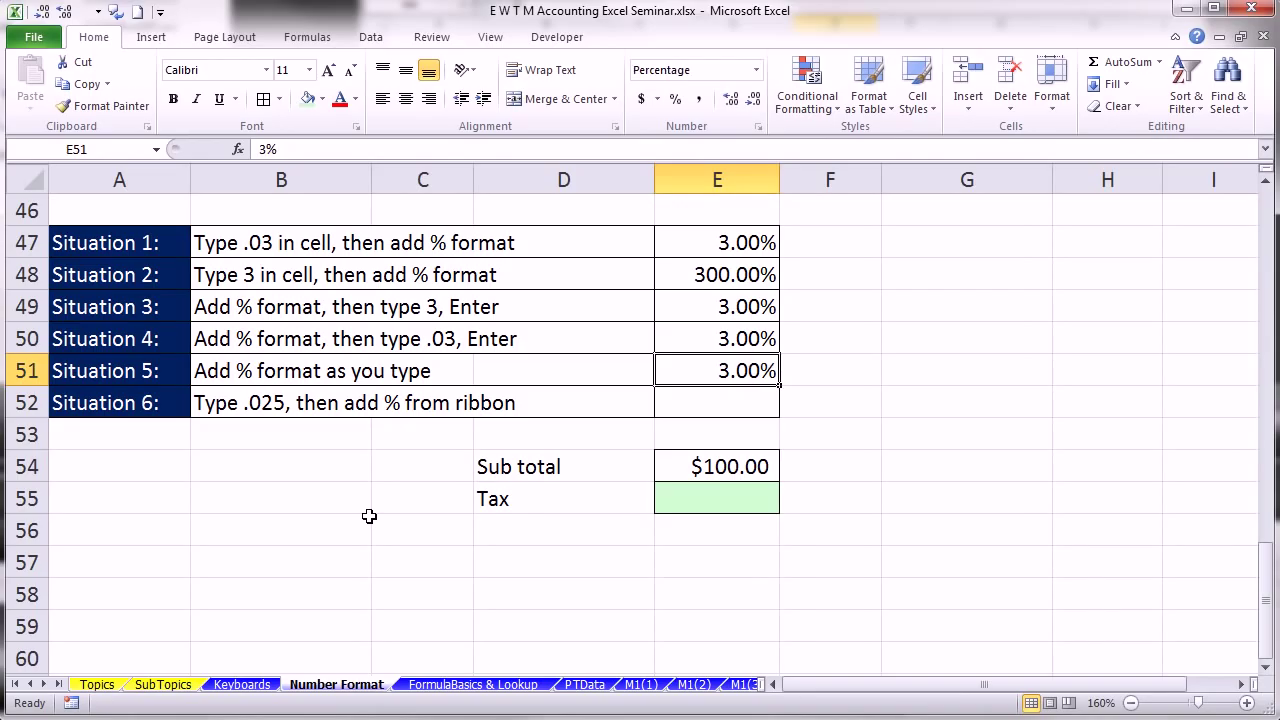
# - Enter .025 in E52 for Situation 6 and apply the Percent style, toggling one extra decimal place on and off
pyautogui.click(760, 410)
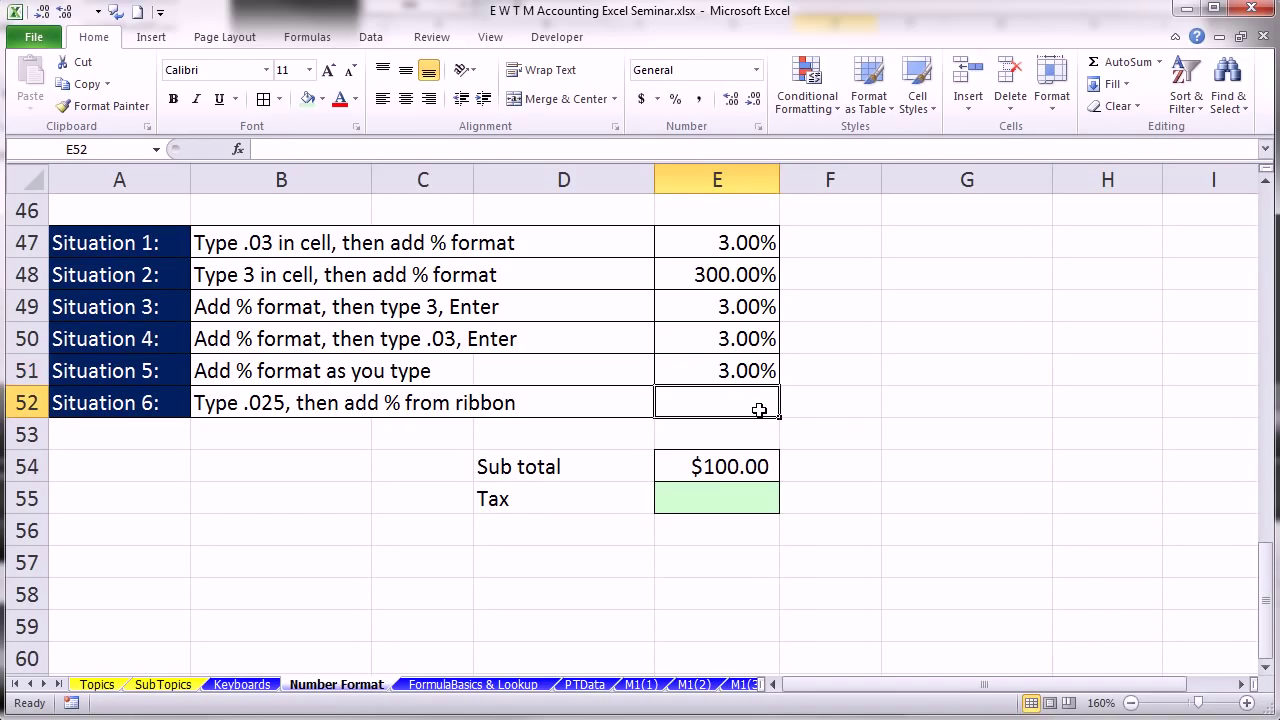
pyautogui.write('.025')
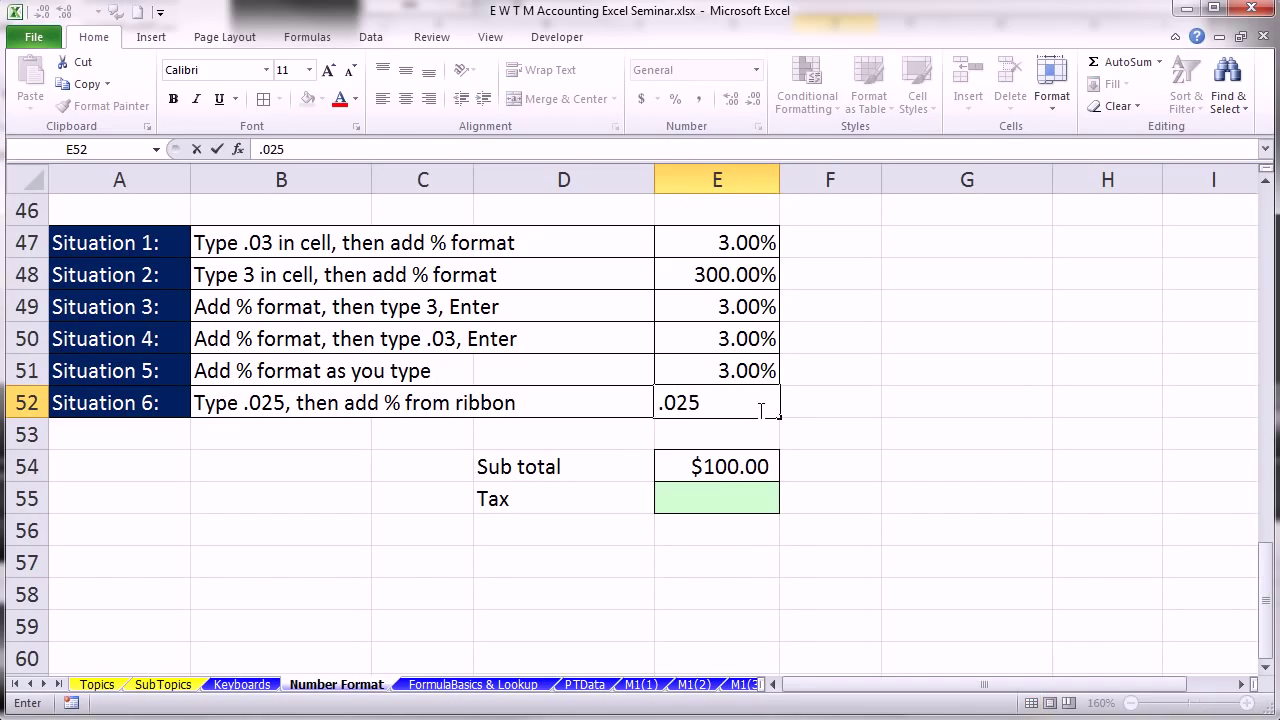
pyautogui.hotkey('ctrl', 'Return')
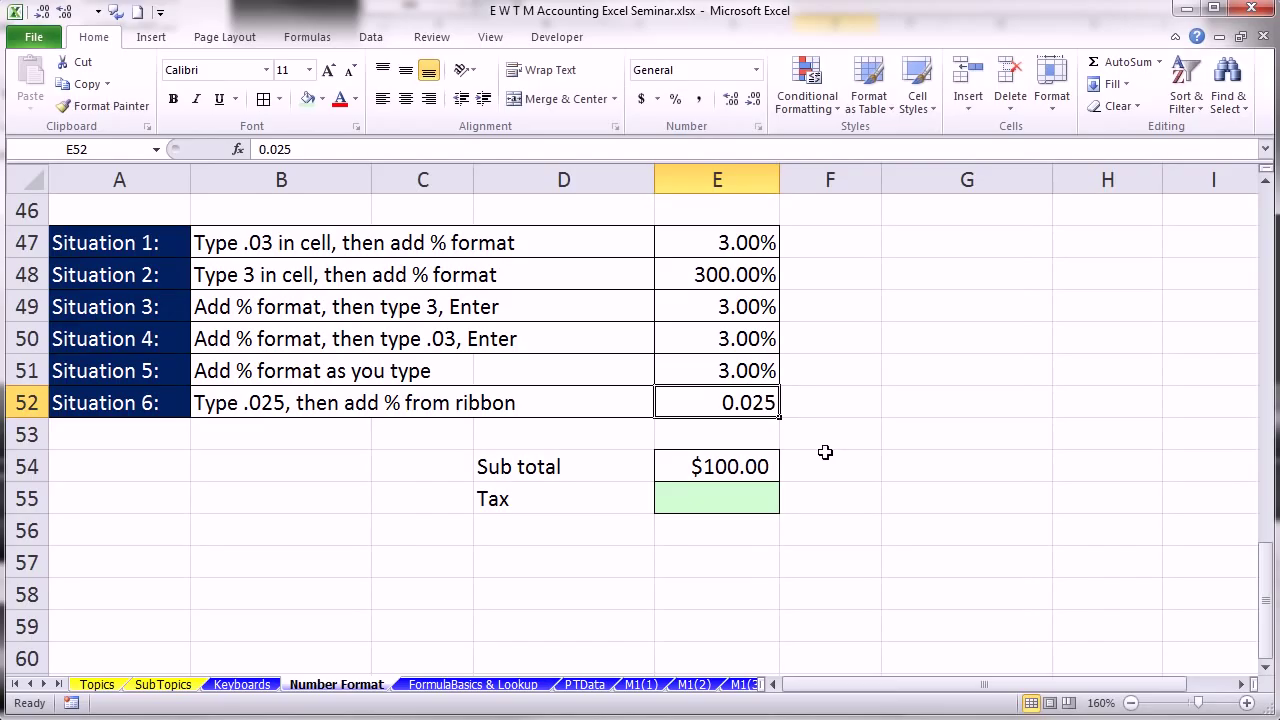
pyautogui.click(677, 106)
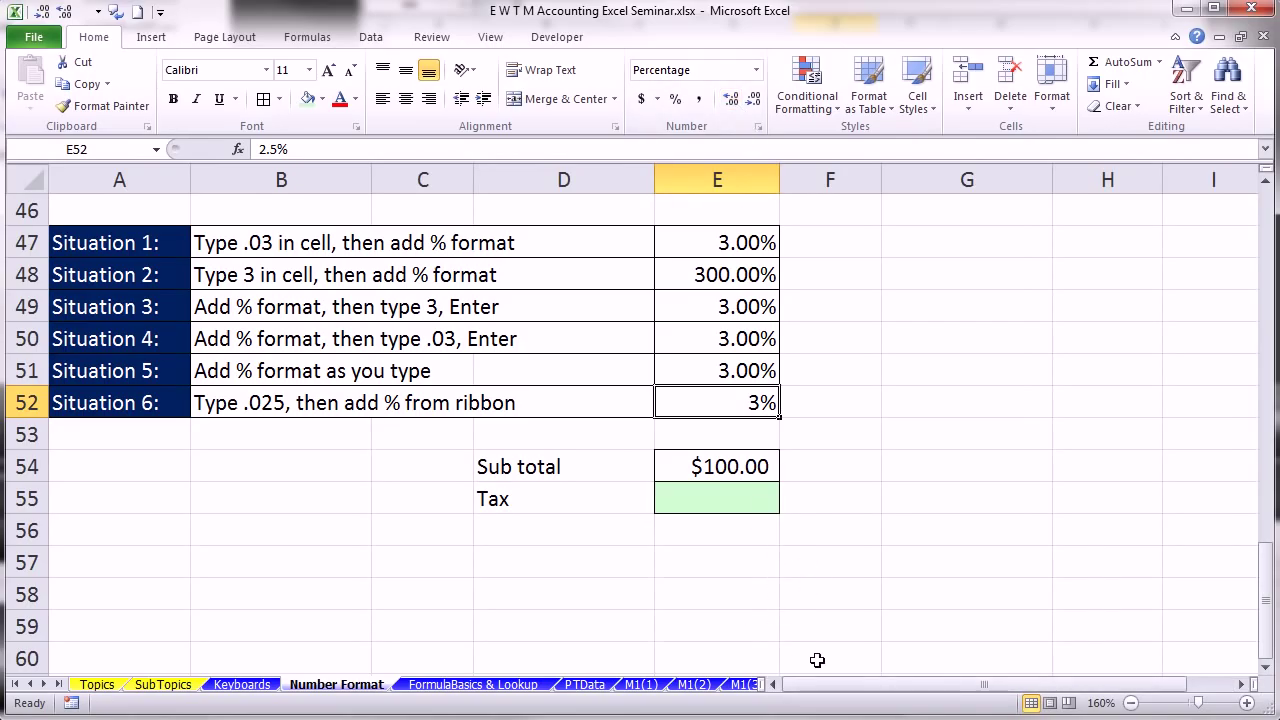
pyautogui.hotkey('alt', '1')
pyautogui.hotkey('alt', '2')
# - Calculate the tax in E55 with the formula =E54*E52, multiplying the subtotal by the Situation 6 percentage
pyautogui.click(724, 500)
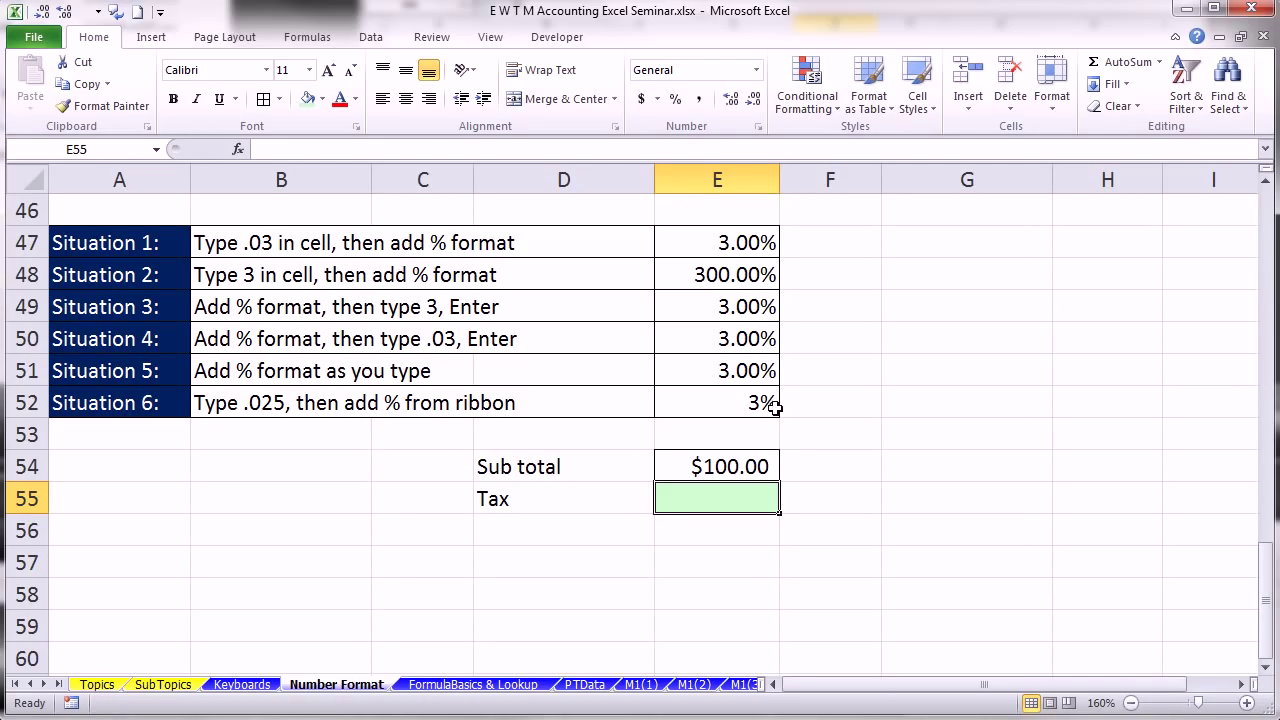
pyautogui.write('=')
pyautogui.press('Up')
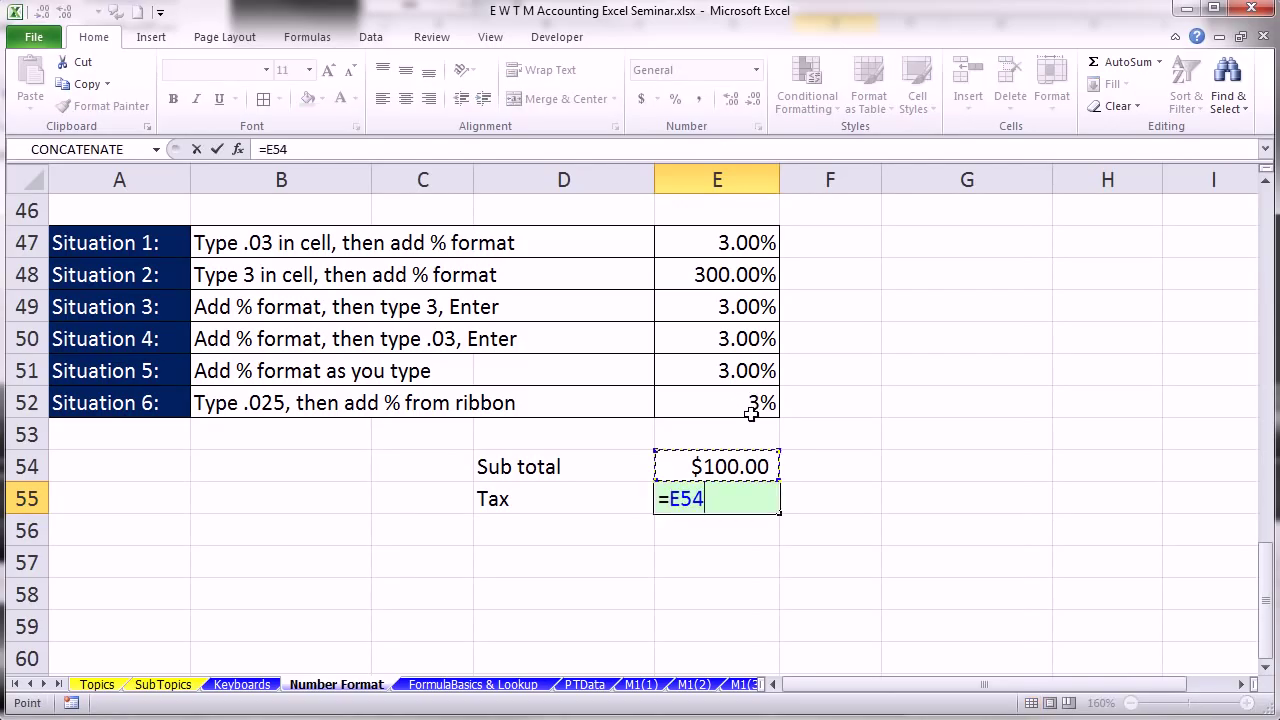
pyautogui.write('*')
pyautogui.press('Up')
pyautogui.press('Up')
pyautogui.press('Up')
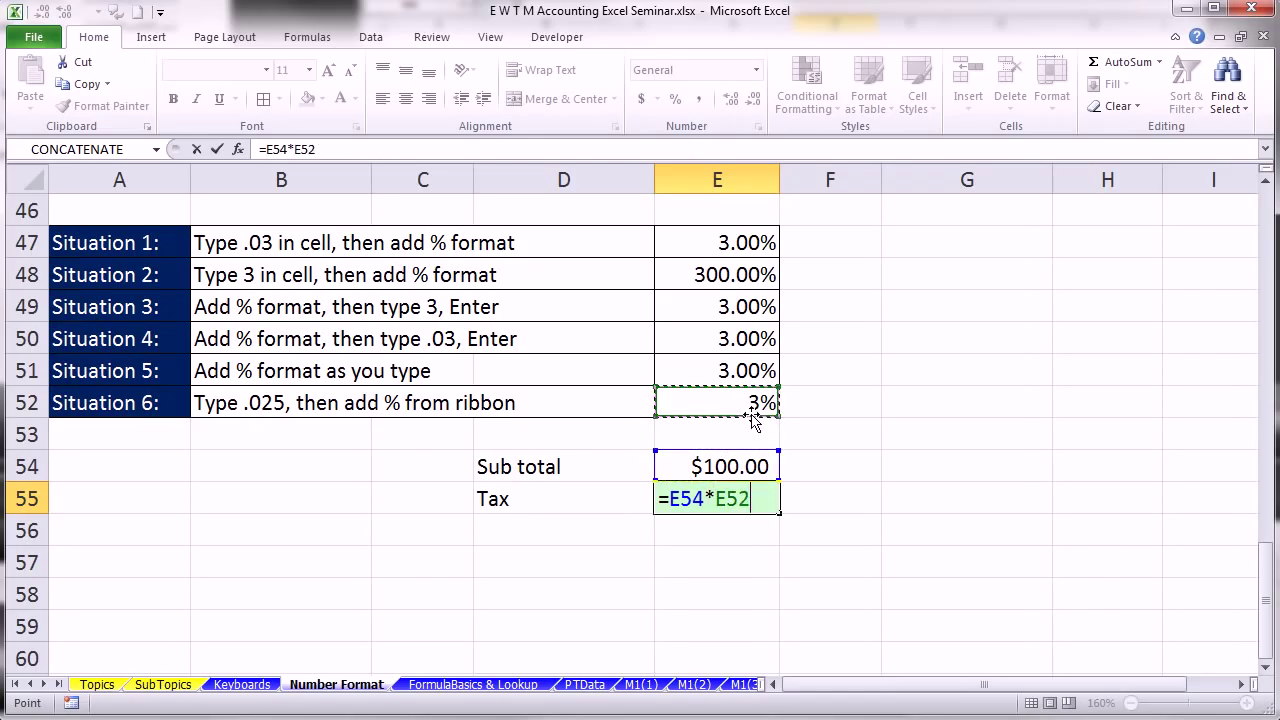
pyautogui.hotkey('ctrl', 'Return')
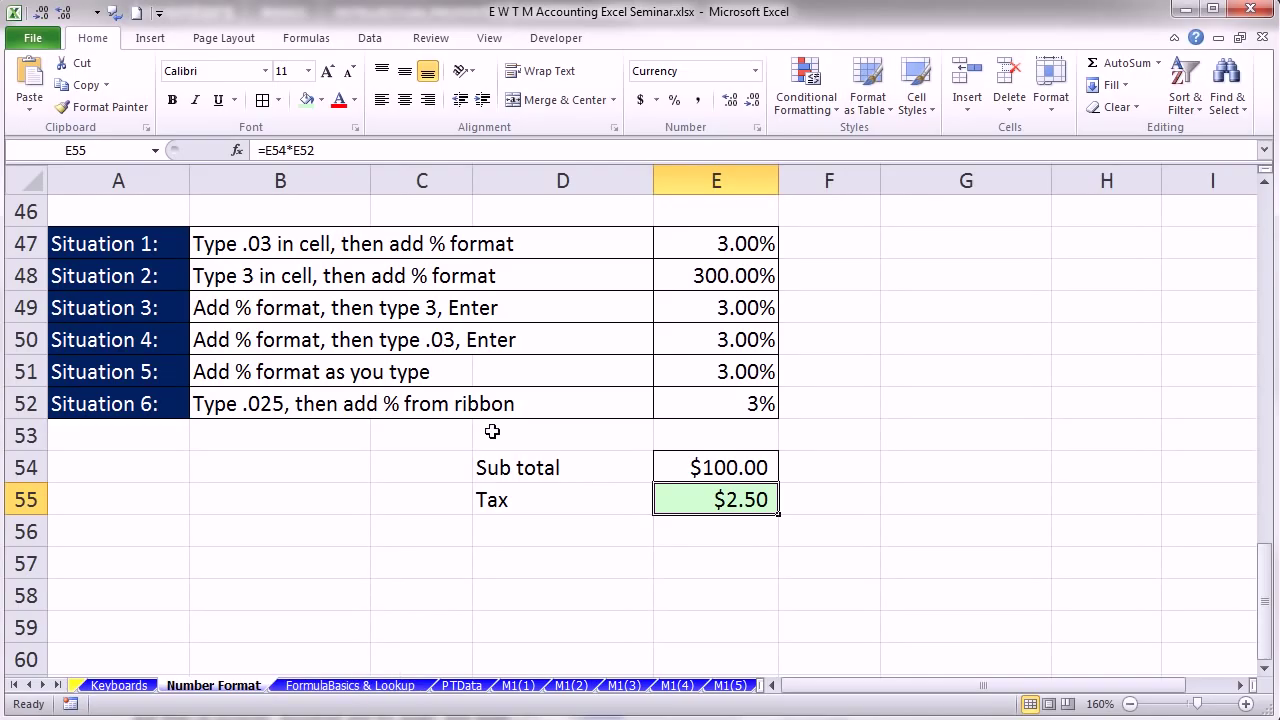
# - Read through the FormulaBasics & Lookup sheet's notes from Excel's Golden Rule through formula elements, operators and precedence to Default Alignment
pyautogui.hotkey('ctrl', 'pagedown')
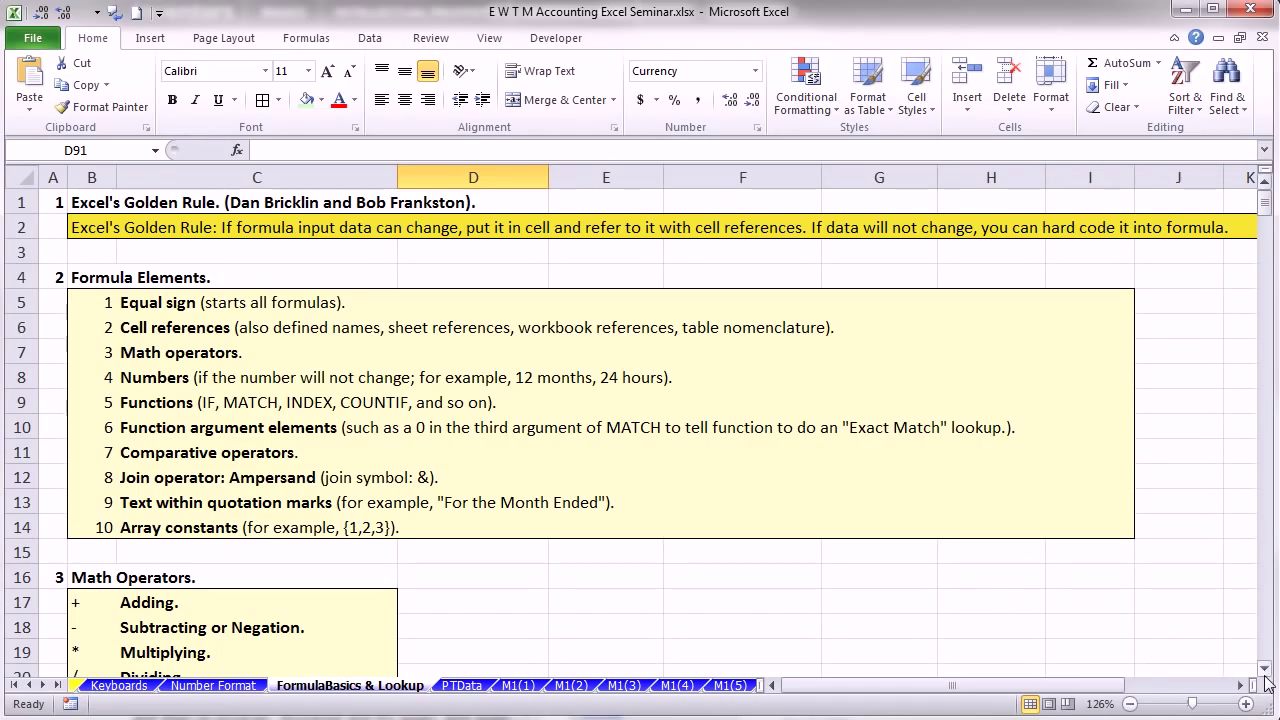
pyautogui.scroll(-4, 1267, 683)
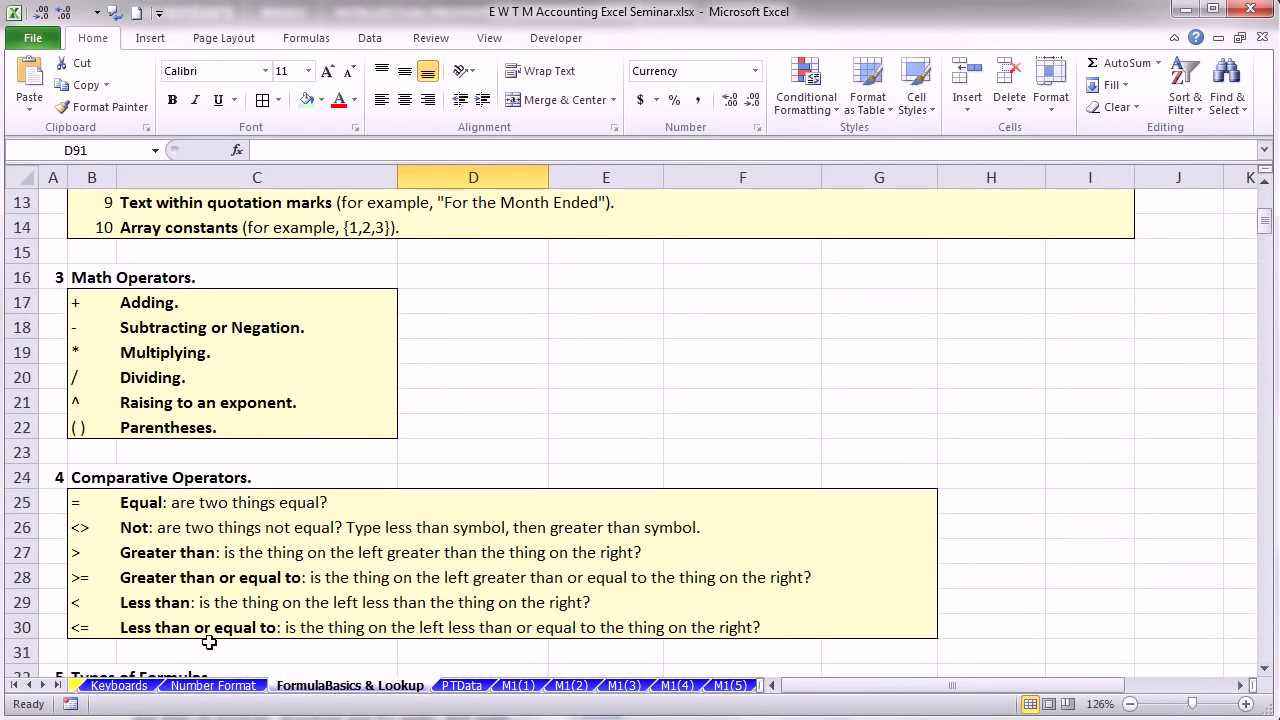
pyautogui.click(1265, 671)
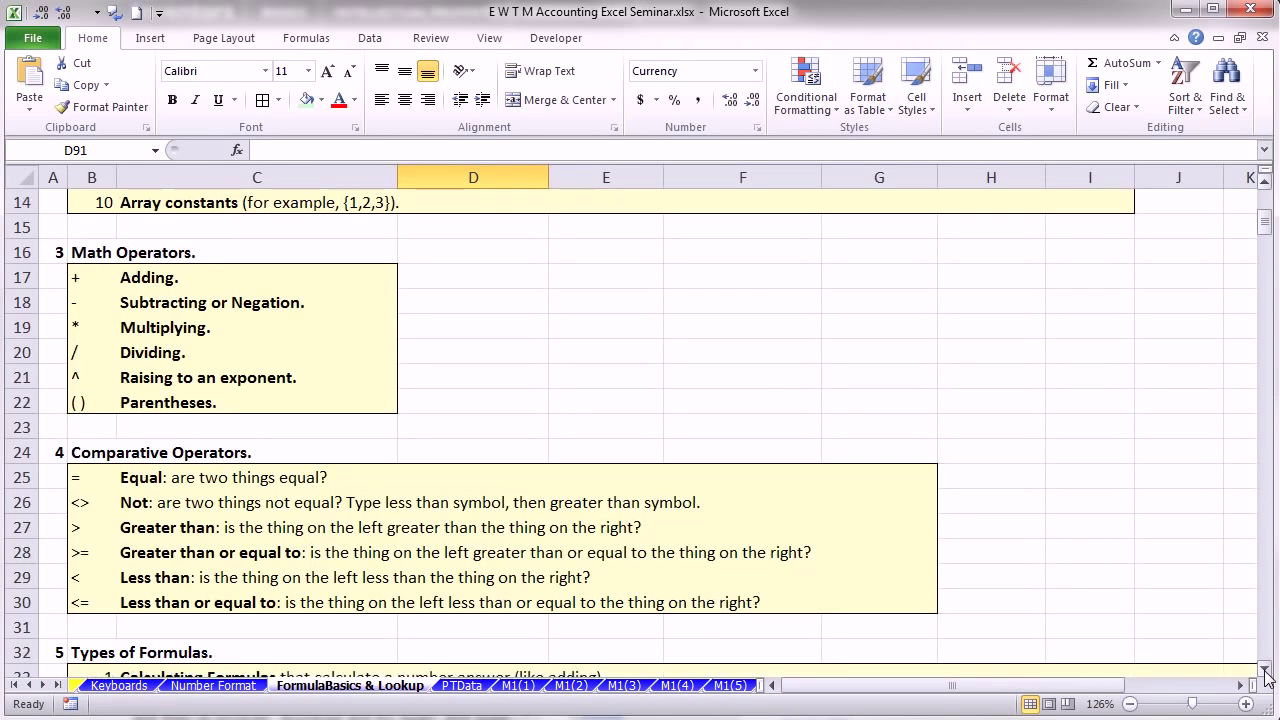
pyautogui.click(1265, 671)
pyautogui.click(1265, 671)
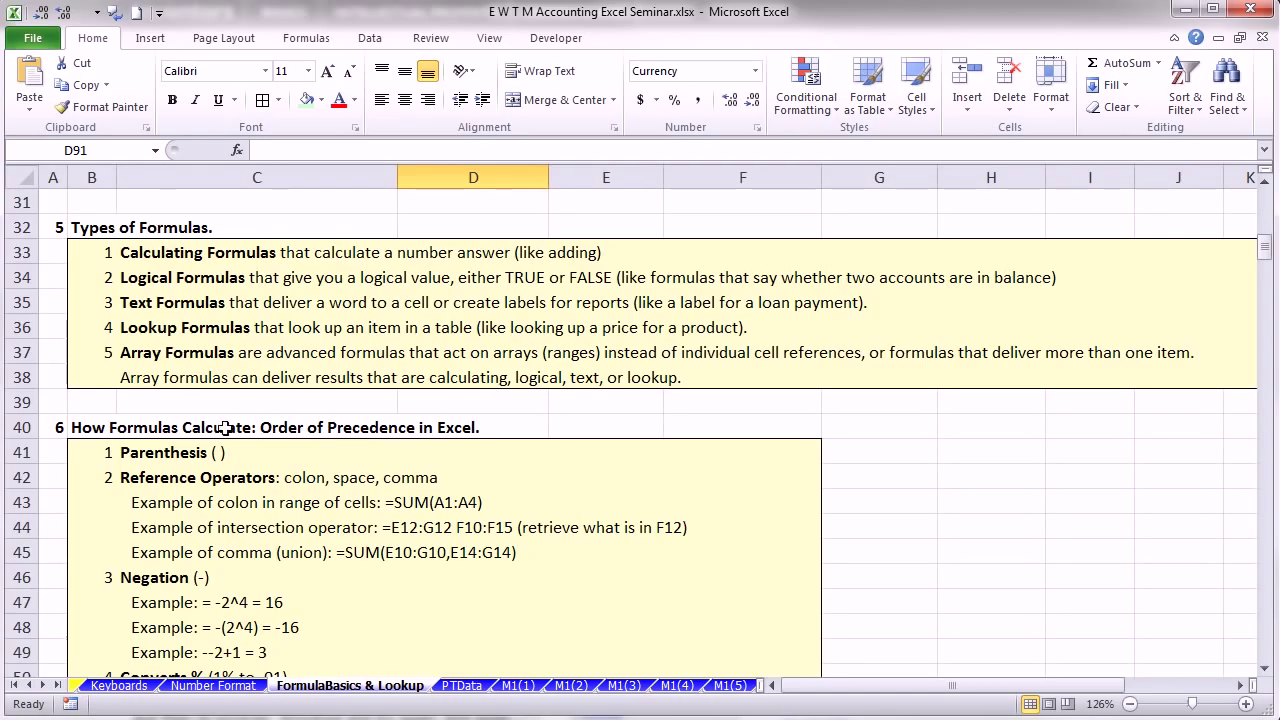
pyautogui.click(1265, 671)
pyautogui.moveTo(1265, 671); pyautogui.dragTo(1265, 671)
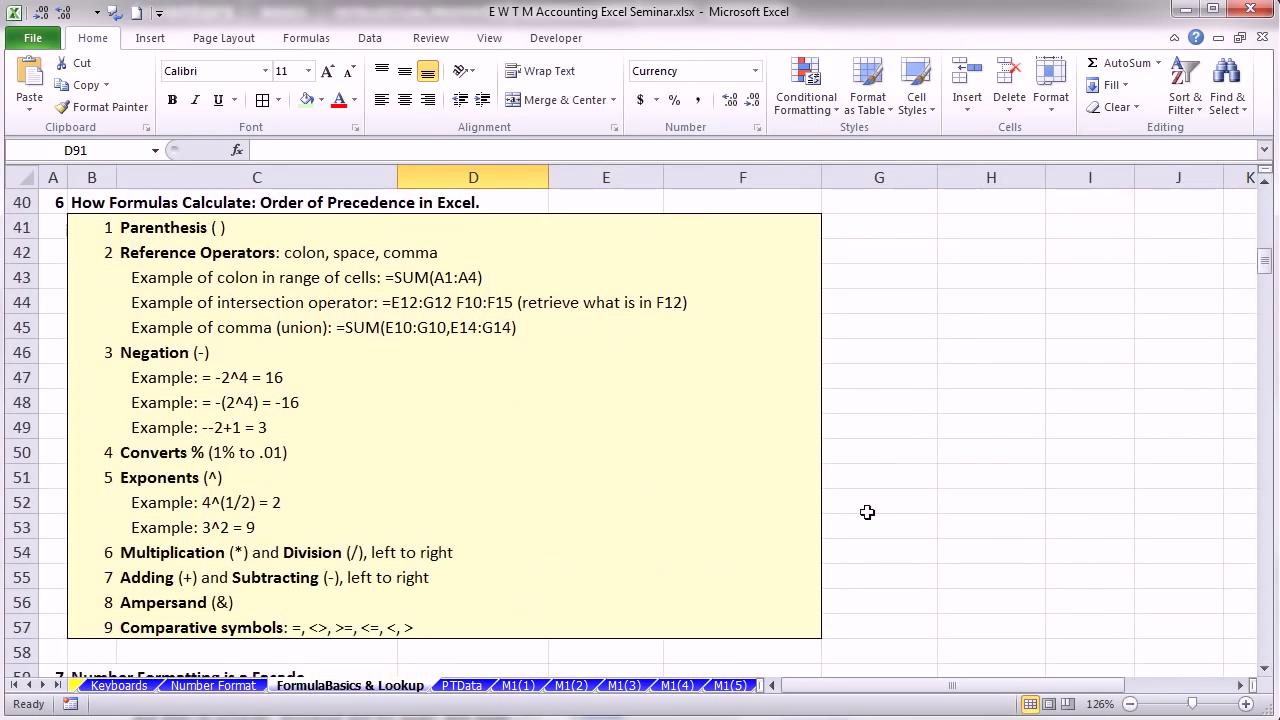
pyautogui.click(966, 631)
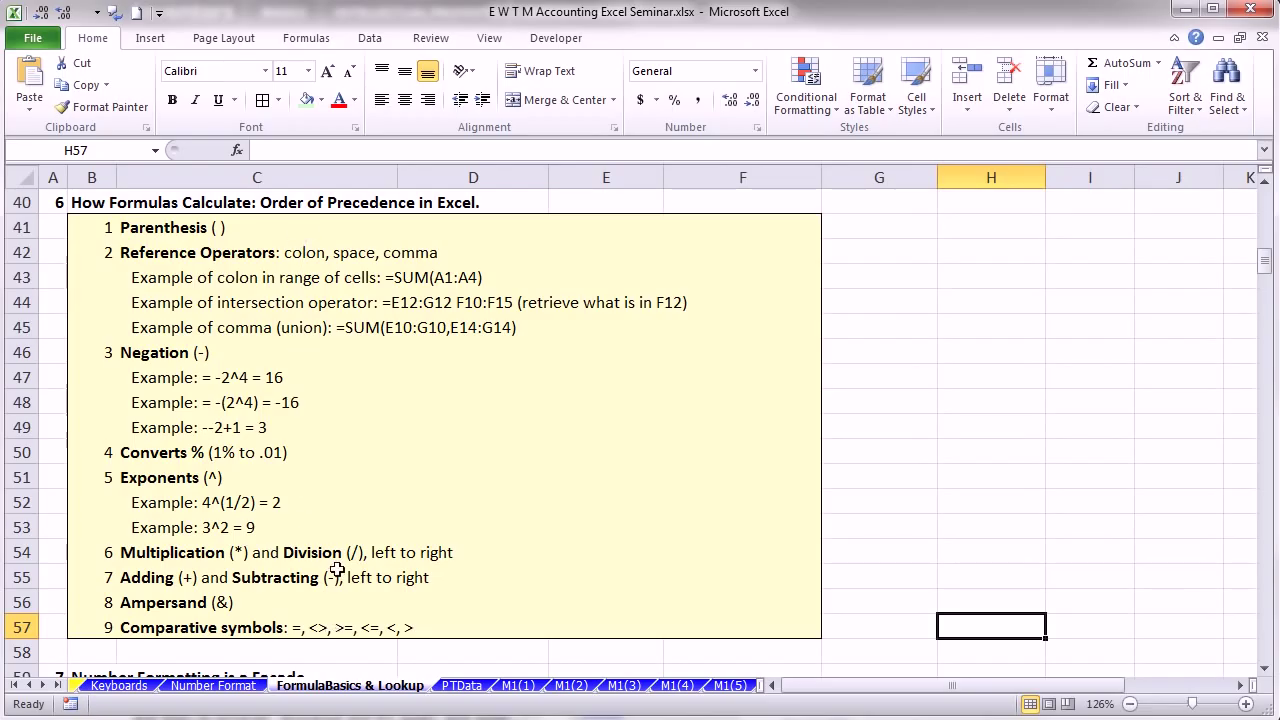
pyautogui.click(1264, 670)
pyautogui.click(1264, 670)
pyautogui.scroll(-5, 1264, 675)
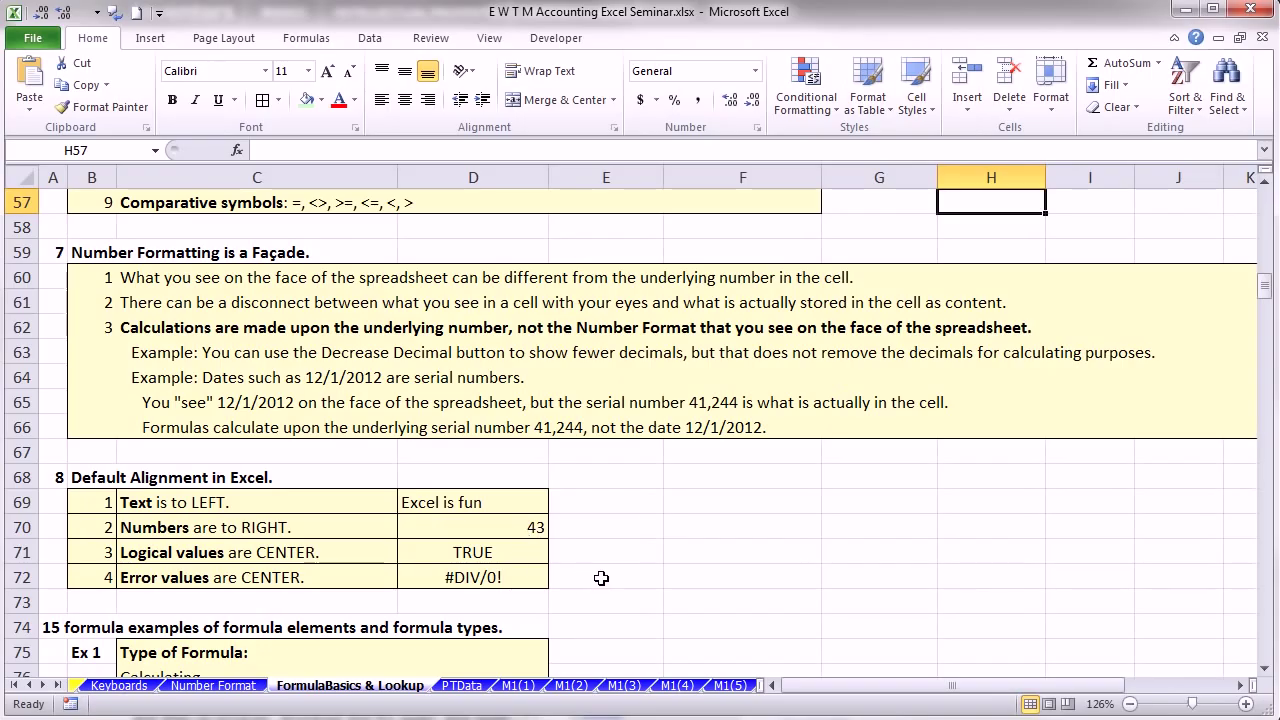
pyautogui.click(490, 556)
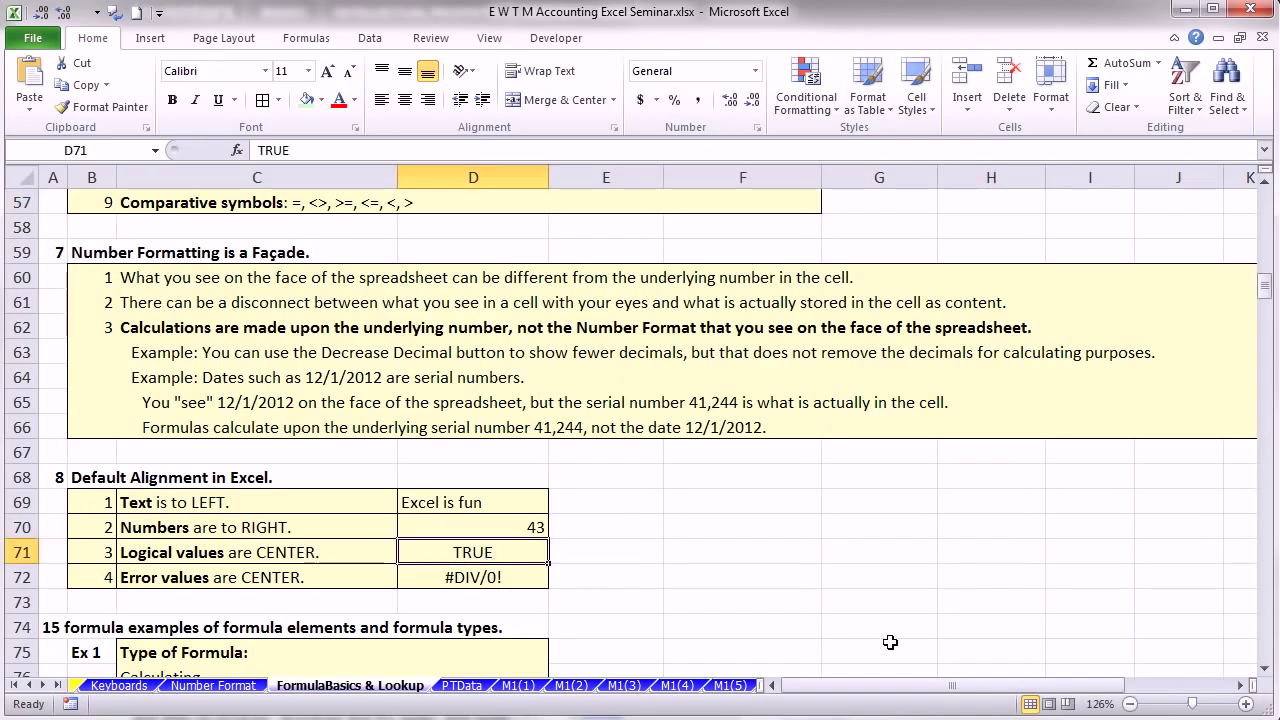
# - In Ex 1, calculate the Monthly Allocation in D80 with the formula =D79/12
pyautogui.click(1265, 669)
pyautogui.moveTo(1265, 669); pyautogui.dragTo(1265, 672)
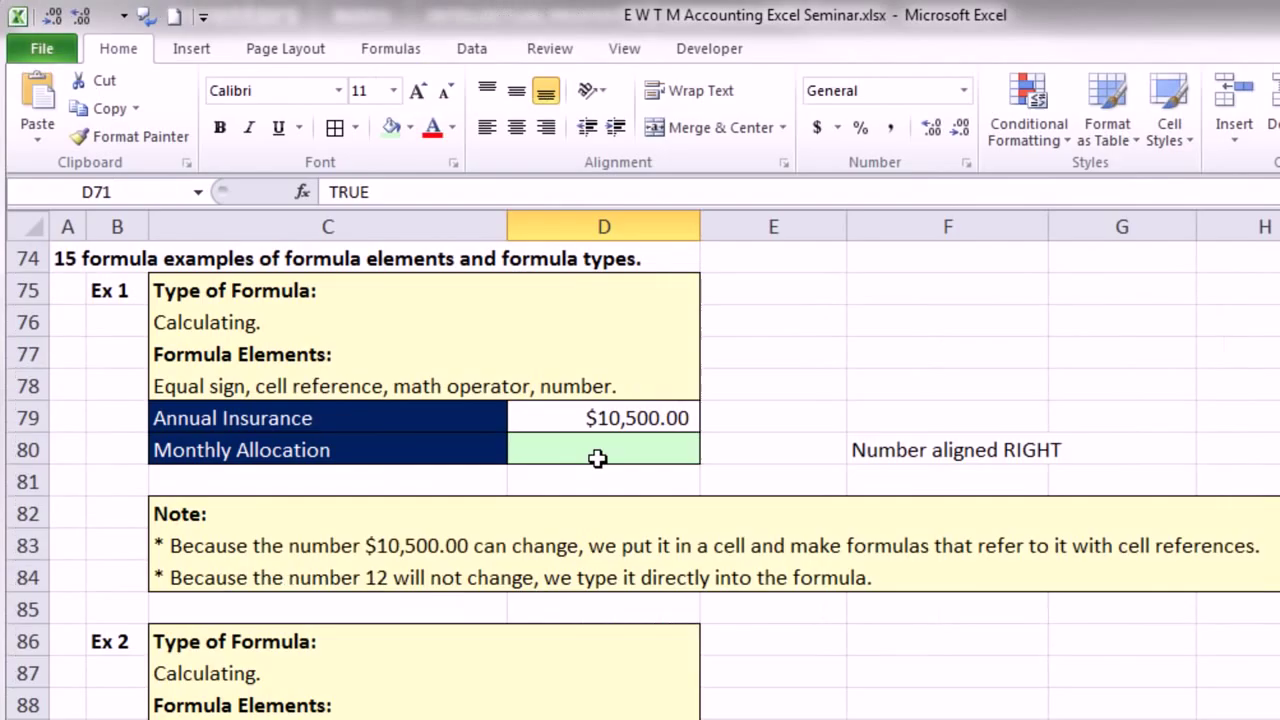
pyautogui.click(468, 357)
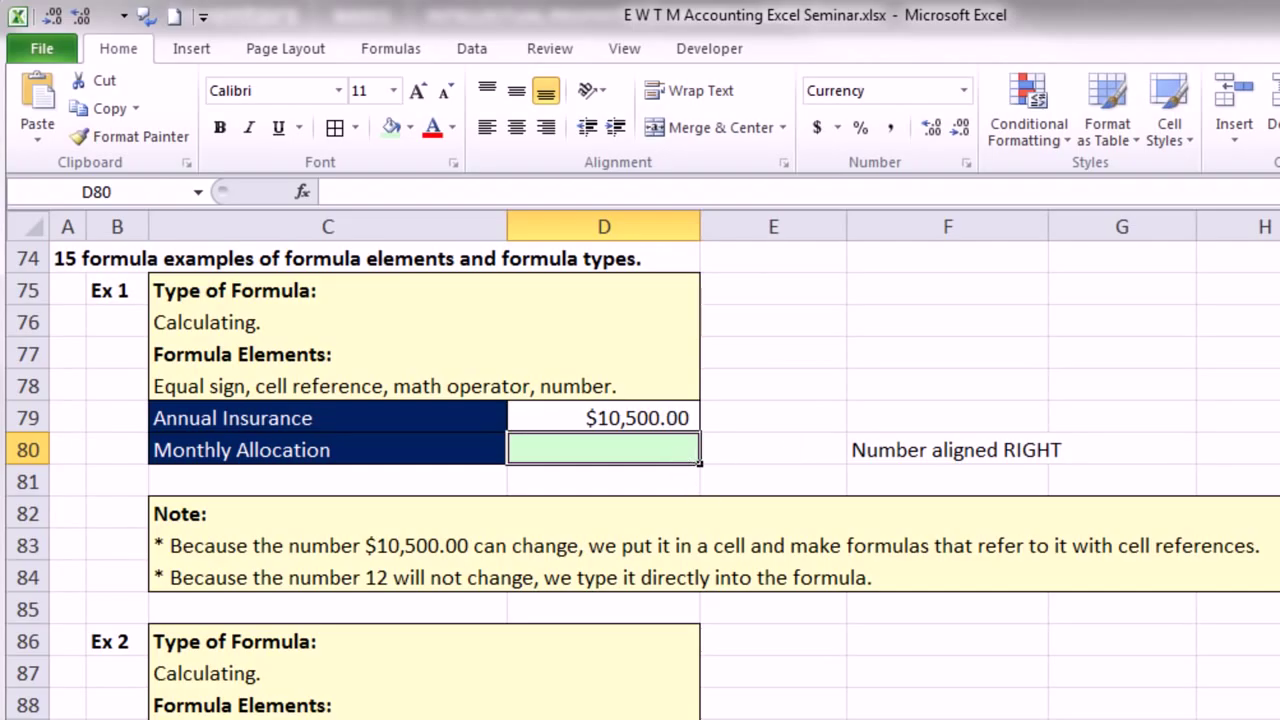
pyautogui.write('=')
pyautogui.press('Up')
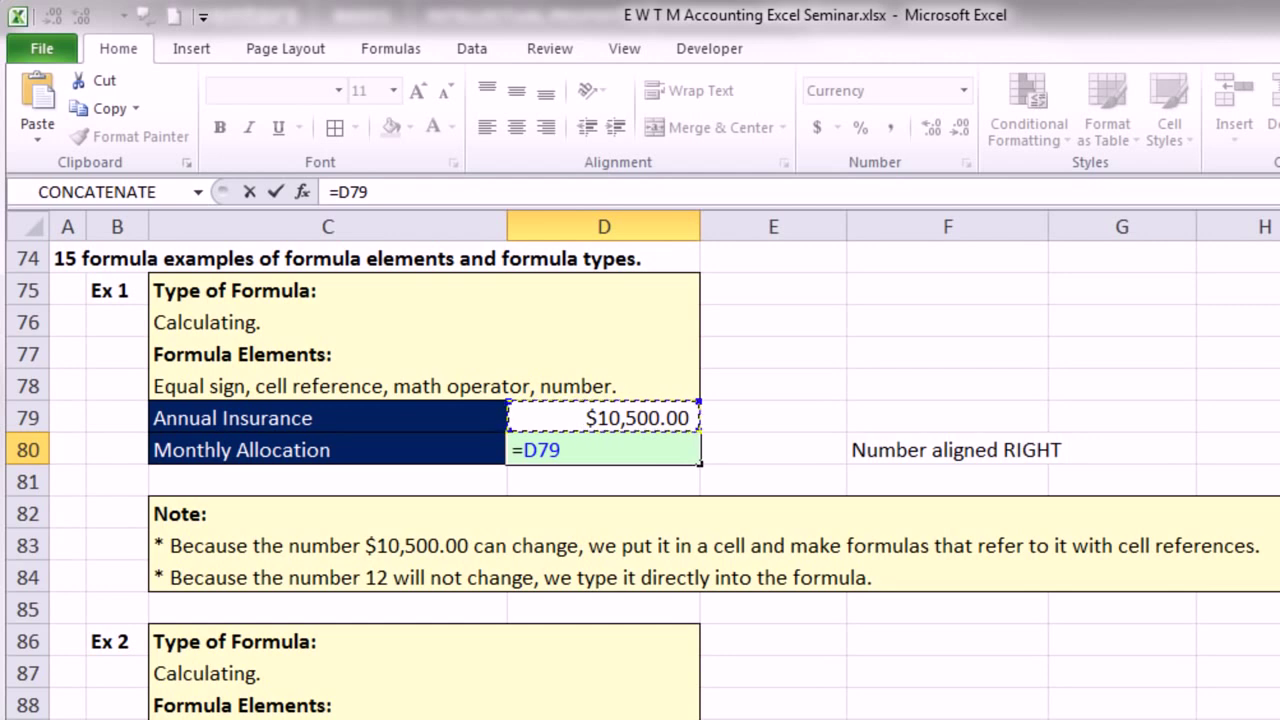
pyautogui.write('/12')
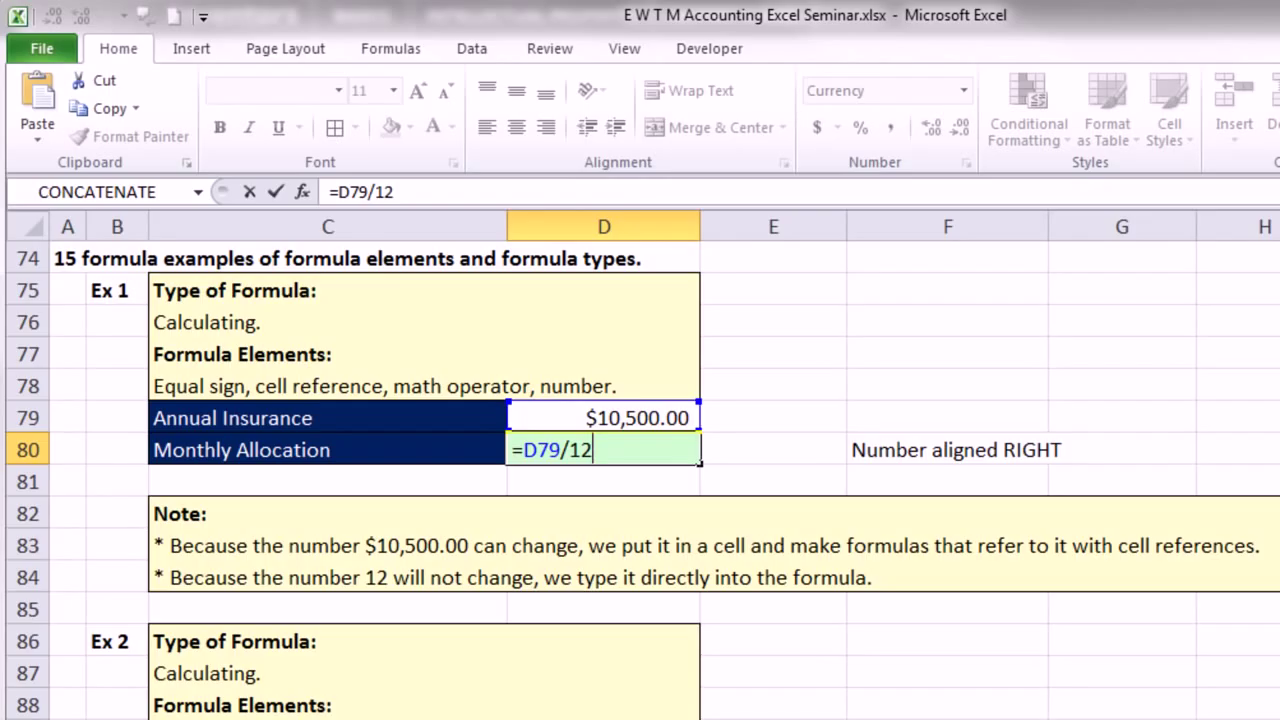
pyautogui.press('Return')
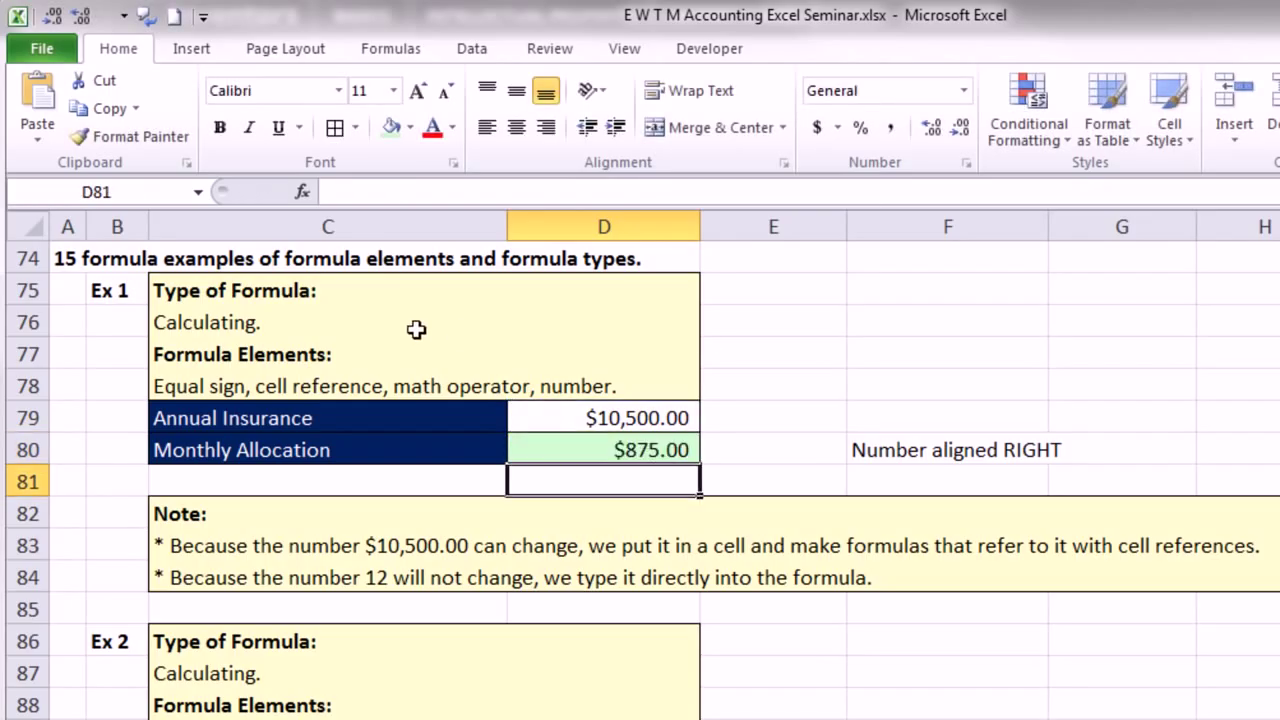
# - Inspect the elements of the Monthly Allocation formula in D80 in edit mode, keeping it as is
pyautogui.click(675, 450)
pyautogui.press('F2')
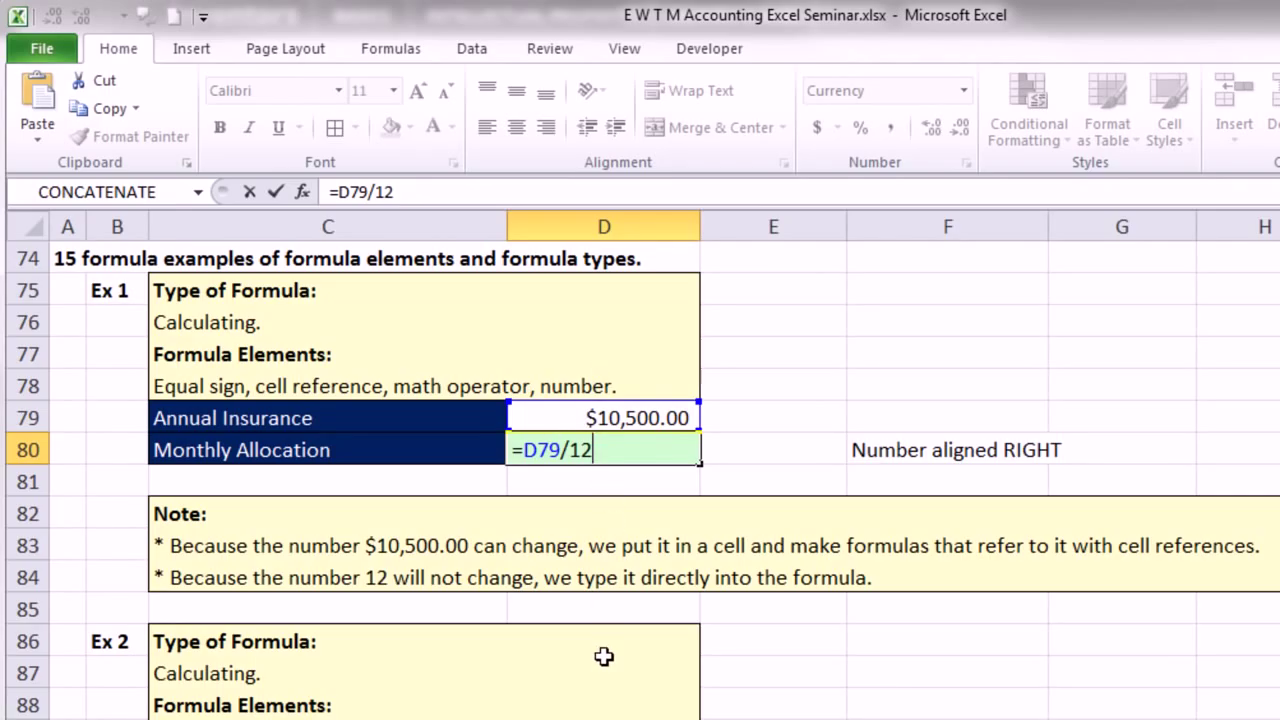
pyautogui.hotkey('ctrl', 'Return')
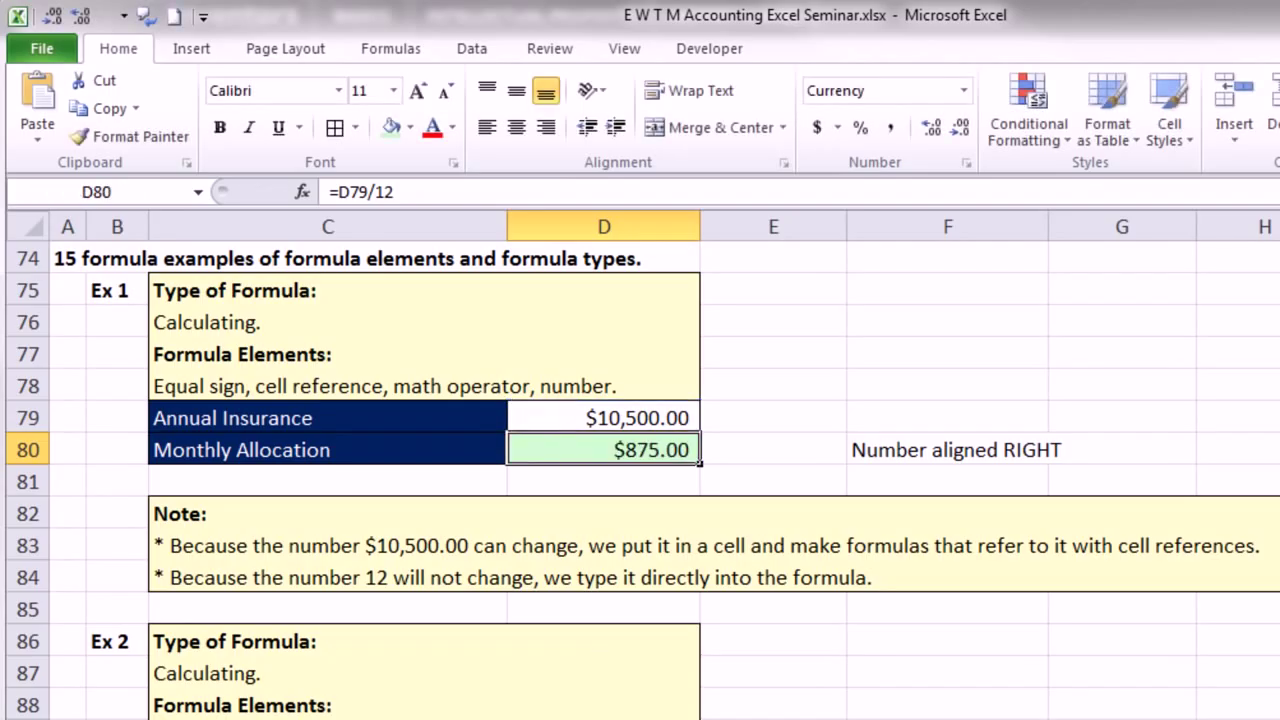
# - In Ex 2, calculate the tax in D91 with the hard-coded rate formula =D90*.125
pyautogui.scroll(-3, 640, 480)
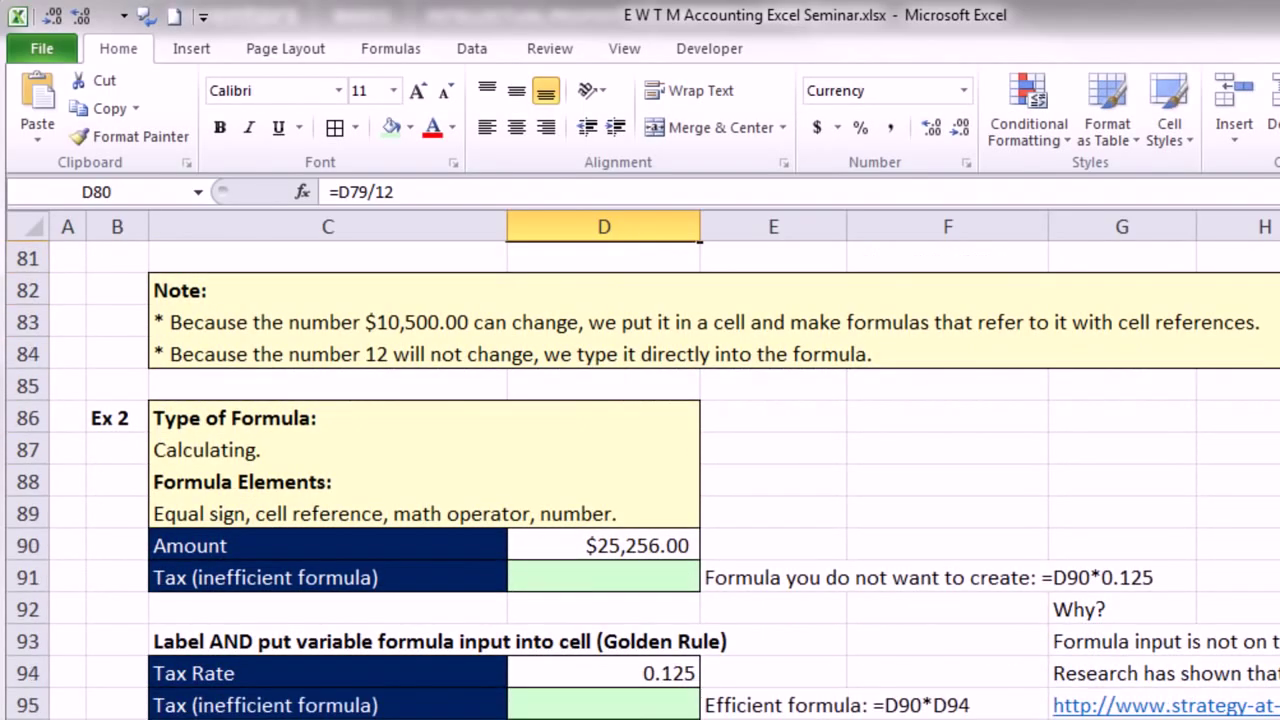
pyautogui.scroll(-2, 640, 480)
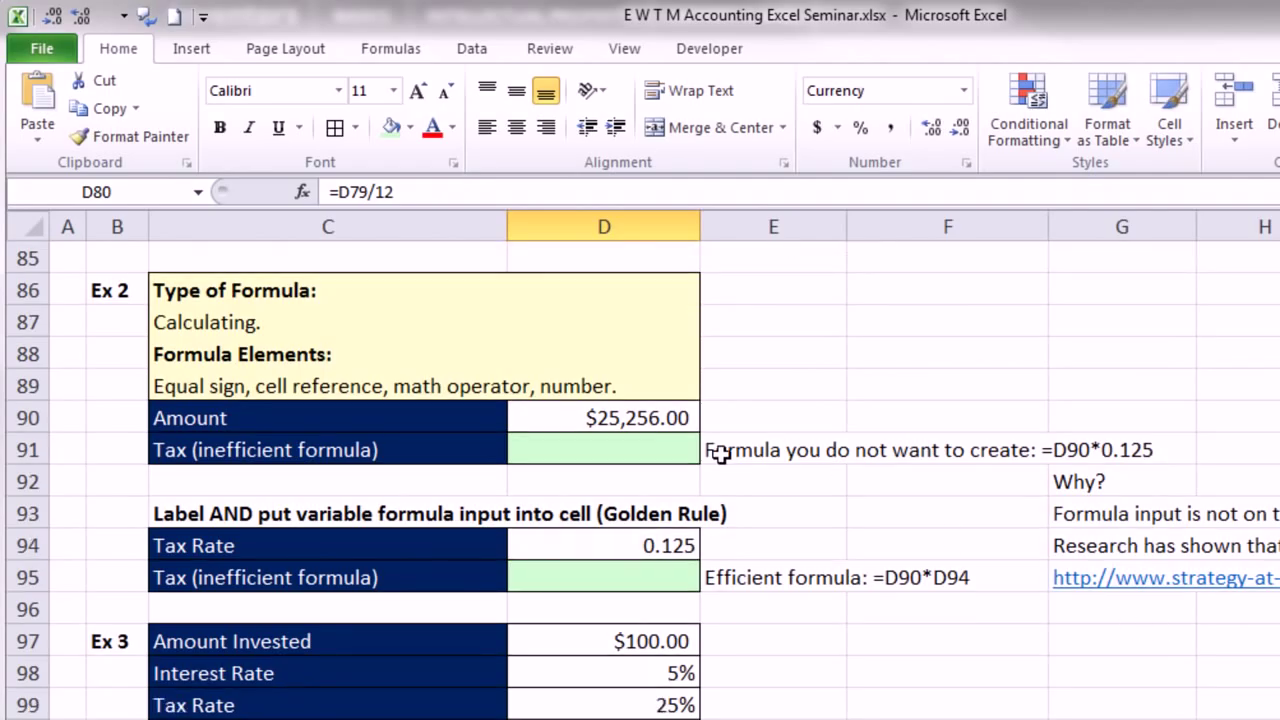
pyautogui.click(616, 452)
pyautogui.write('=')
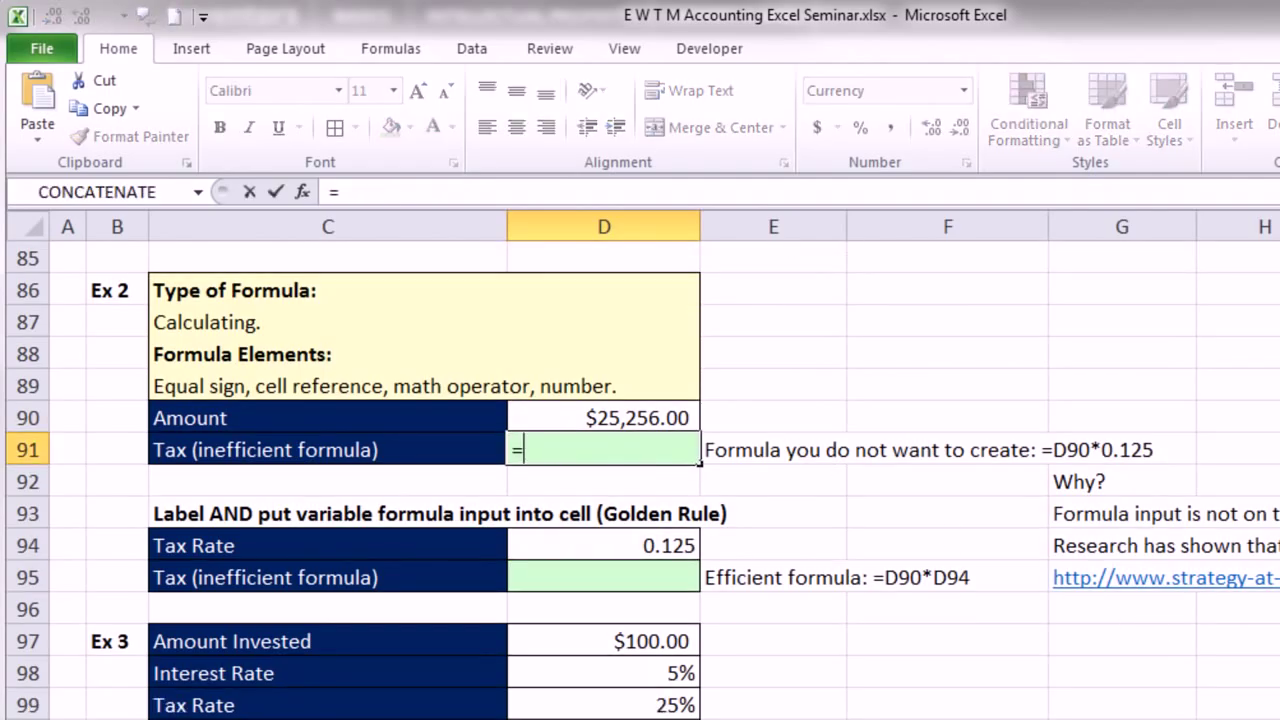
pyautogui.press('Up')
pyautogui.write('*')
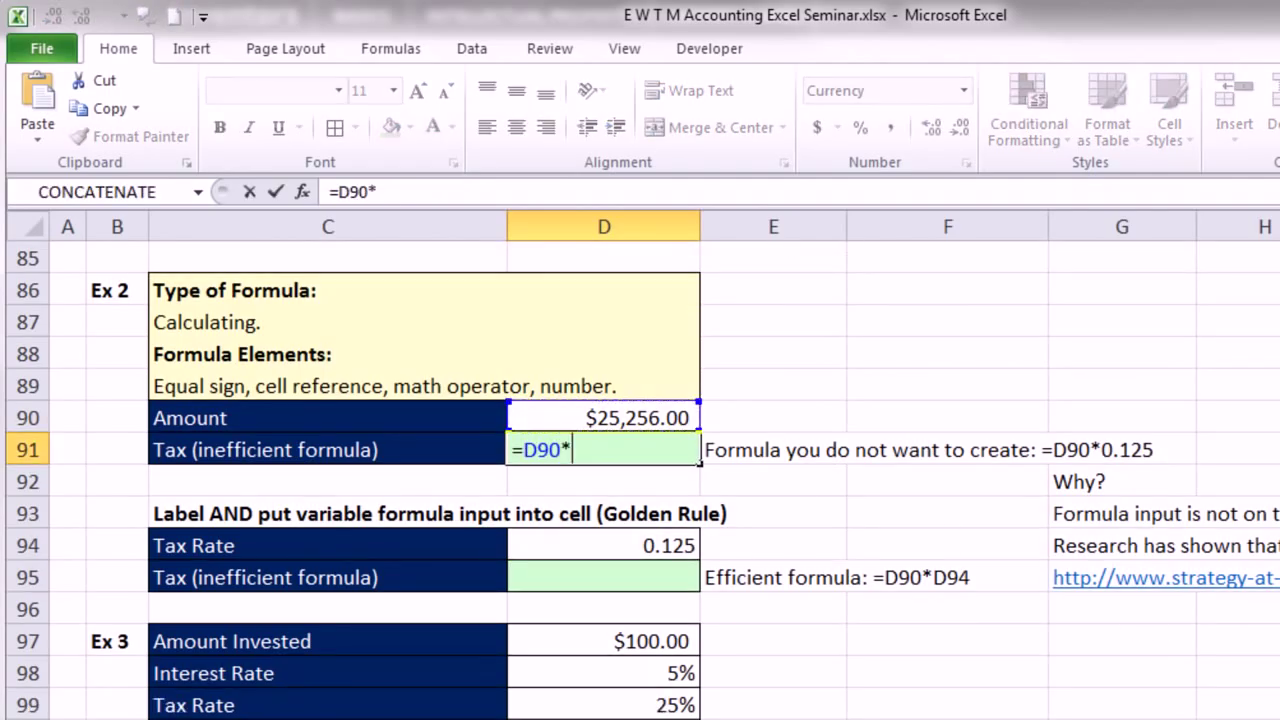
pyautogui.write('.125')
pyautogui.press('Return')
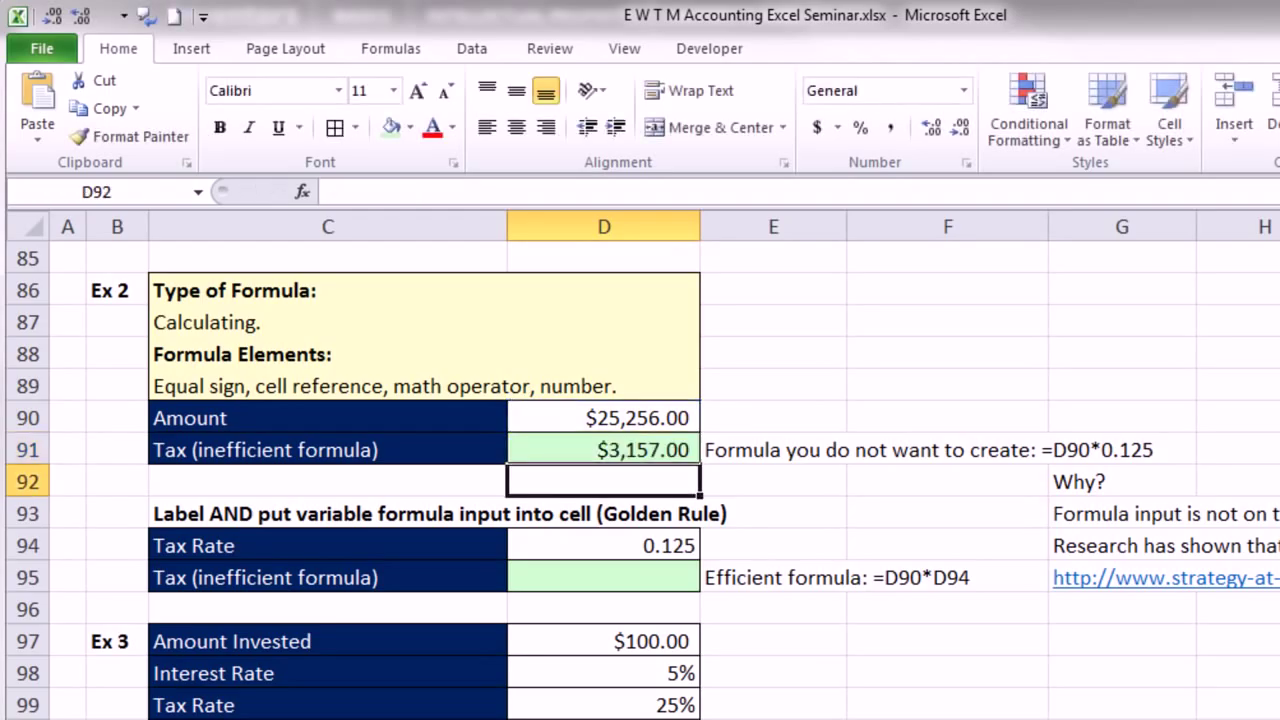
# - Inspect the hard-coded tax formula in D91 in edit mode, keeping it as is
pyautogui.click(1044, 617)
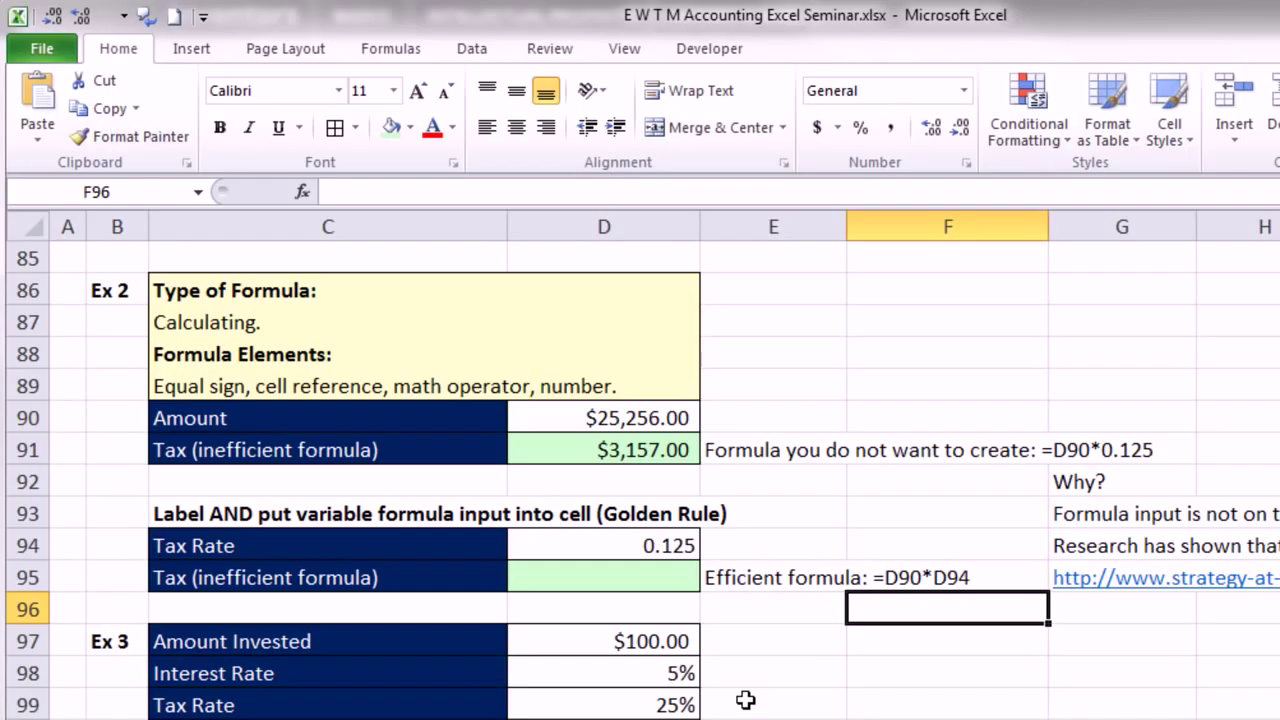
pyautogui.click(690, 450)
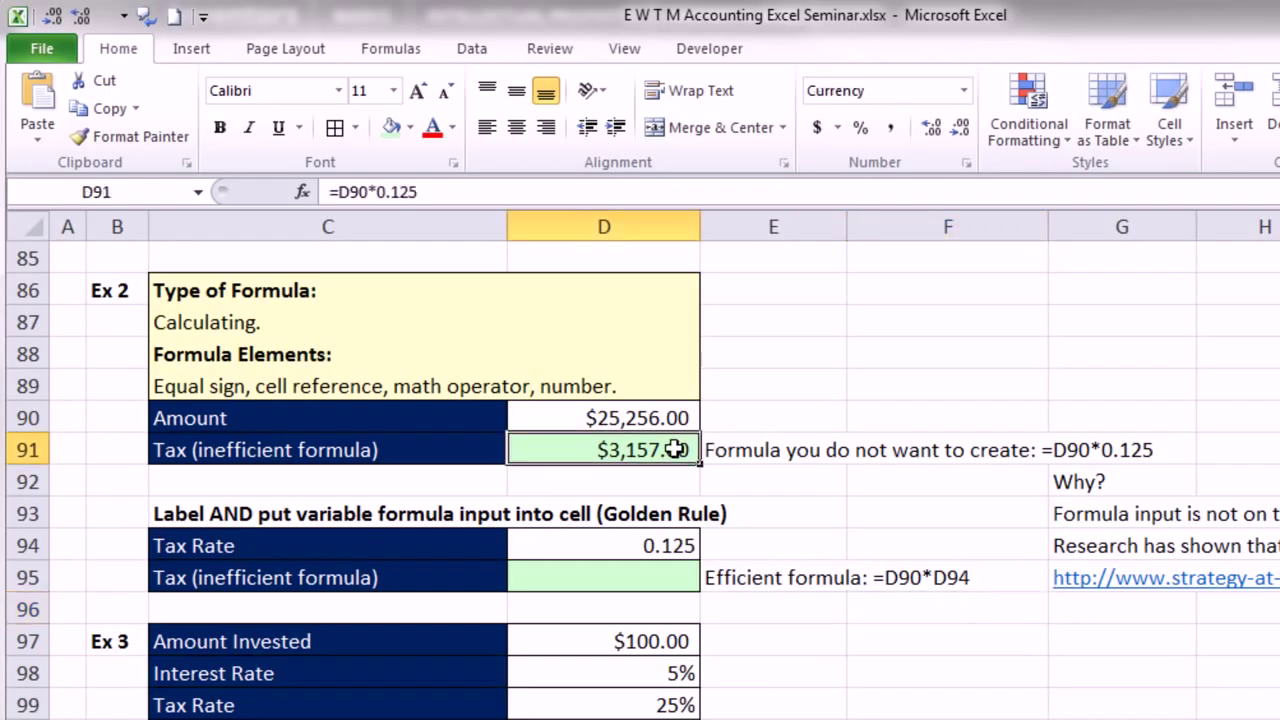
pyautogui.press('F2')
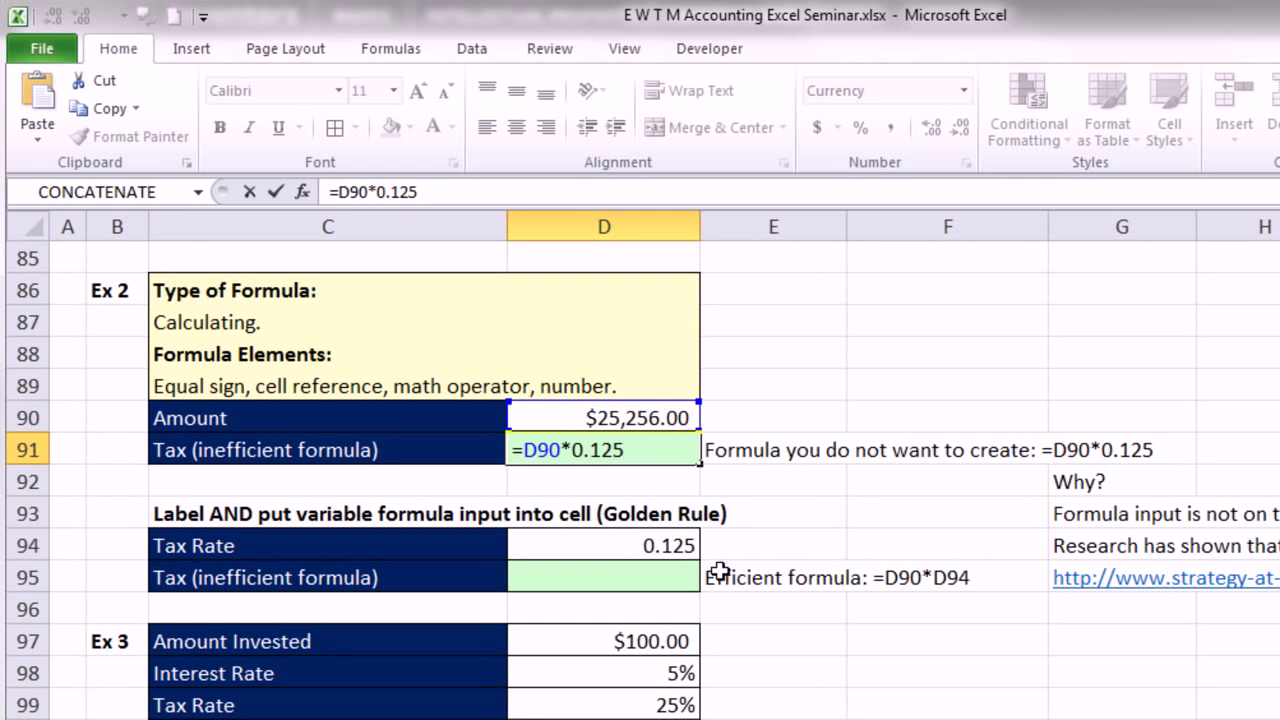
pyautogui.hotkey('ctrl', 'Return')
# - Calculate the Ex 2 tax in D95 from the amount and tax rate cells with the formula =D90*D94
pyautogui.click(661, 571)
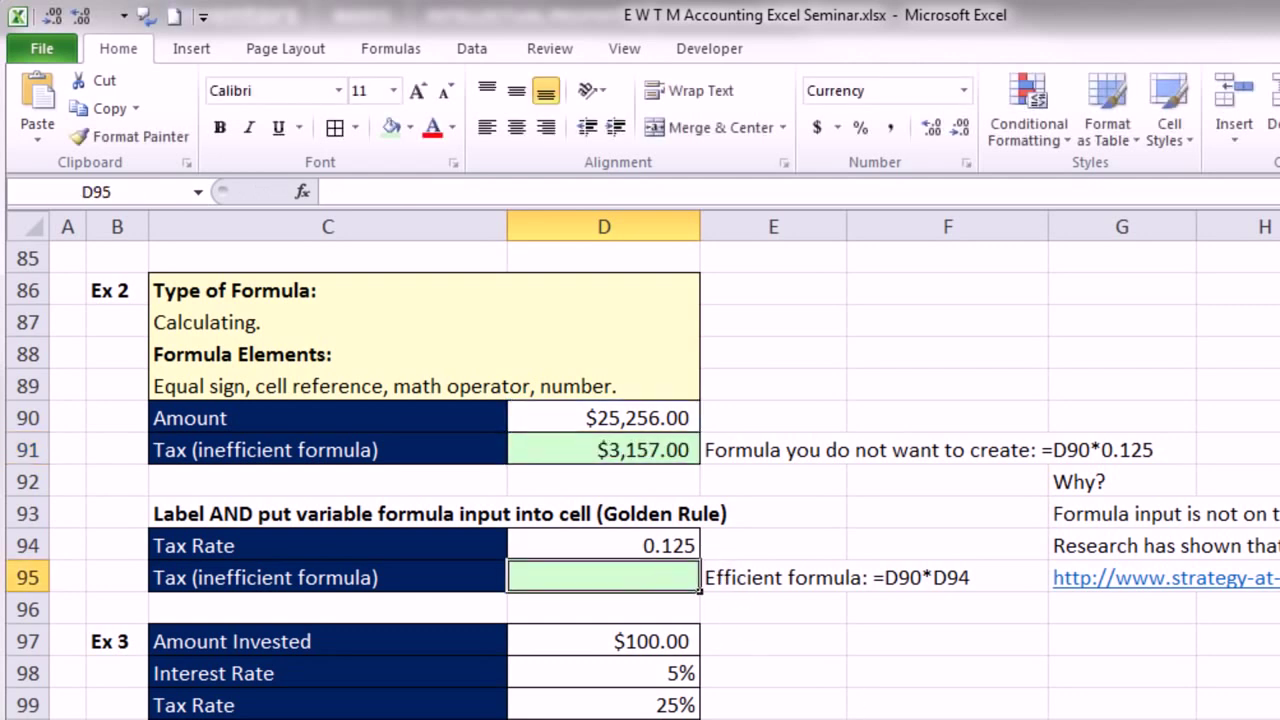
pyautogui.write('=')
pyautogui.press('Up')
pyautogui.press('Up')
pyautogui.press('Up')
pyautogui.press('Up')
pyautogui.press('Up')
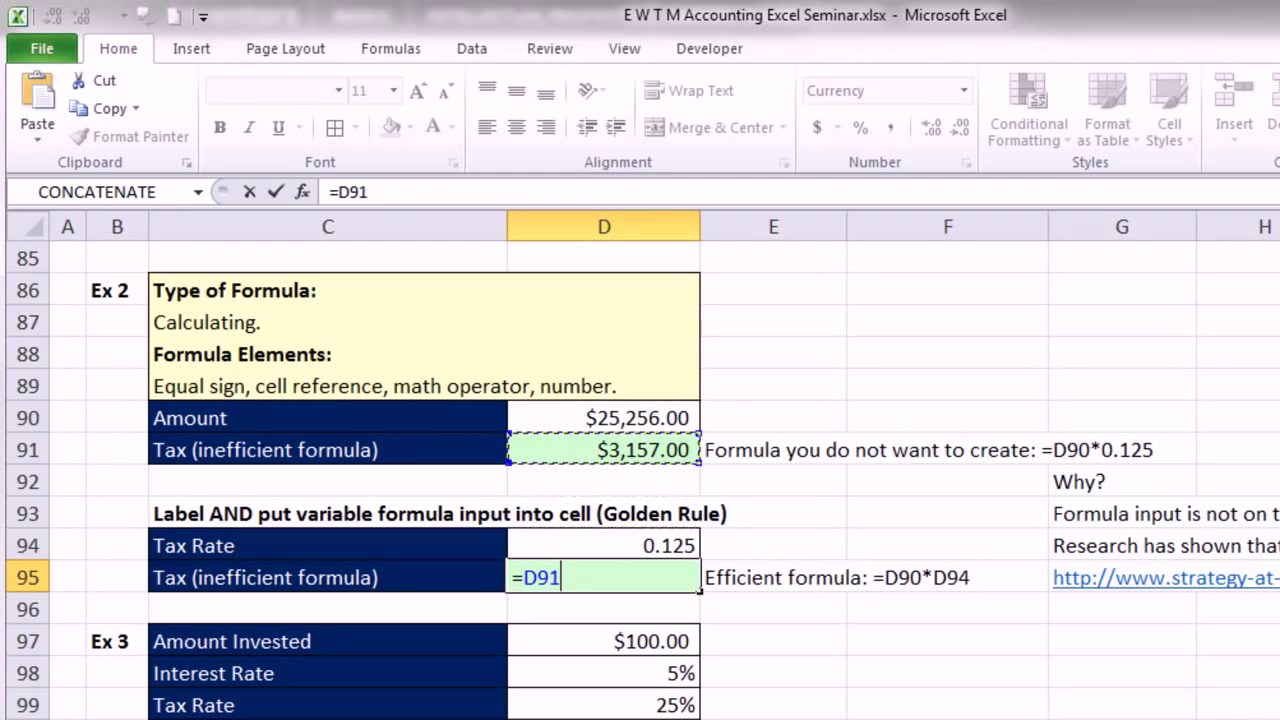
pyautogui.write('*')
pyautogui.press('Up')
pyautogui.press('Up')
pyautogui.press('Down')
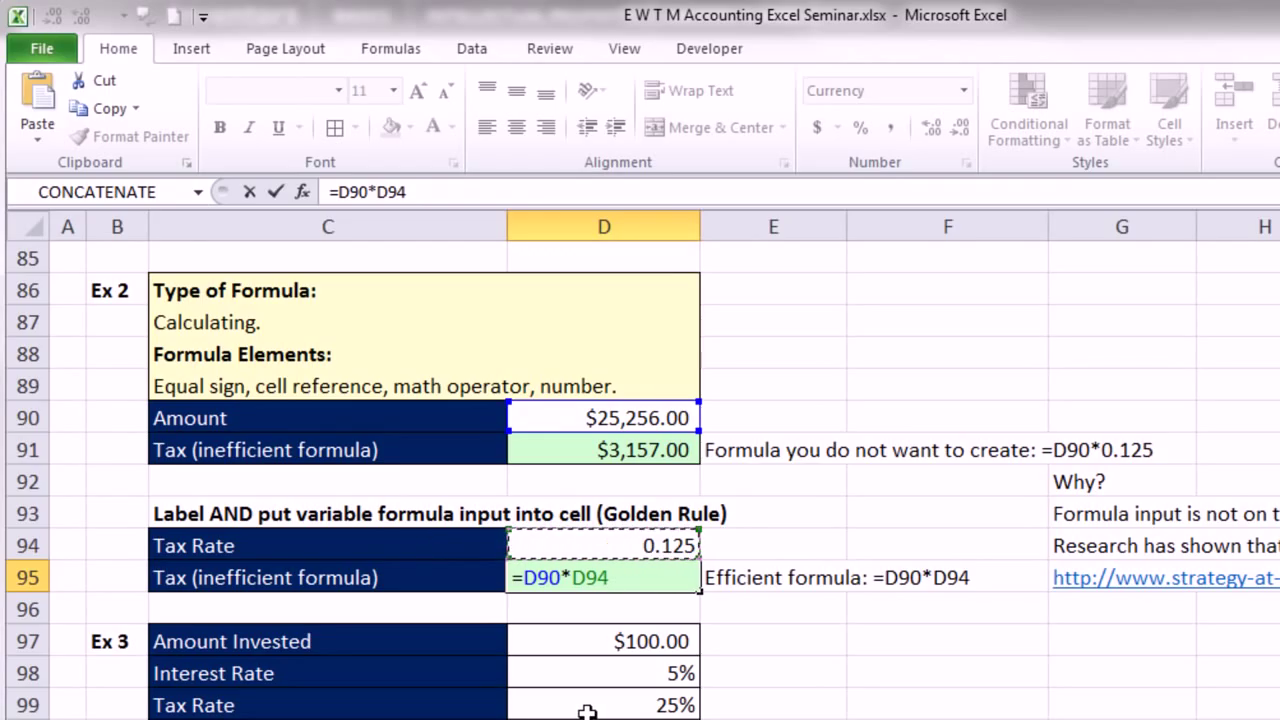
pyautogui.press('Return')
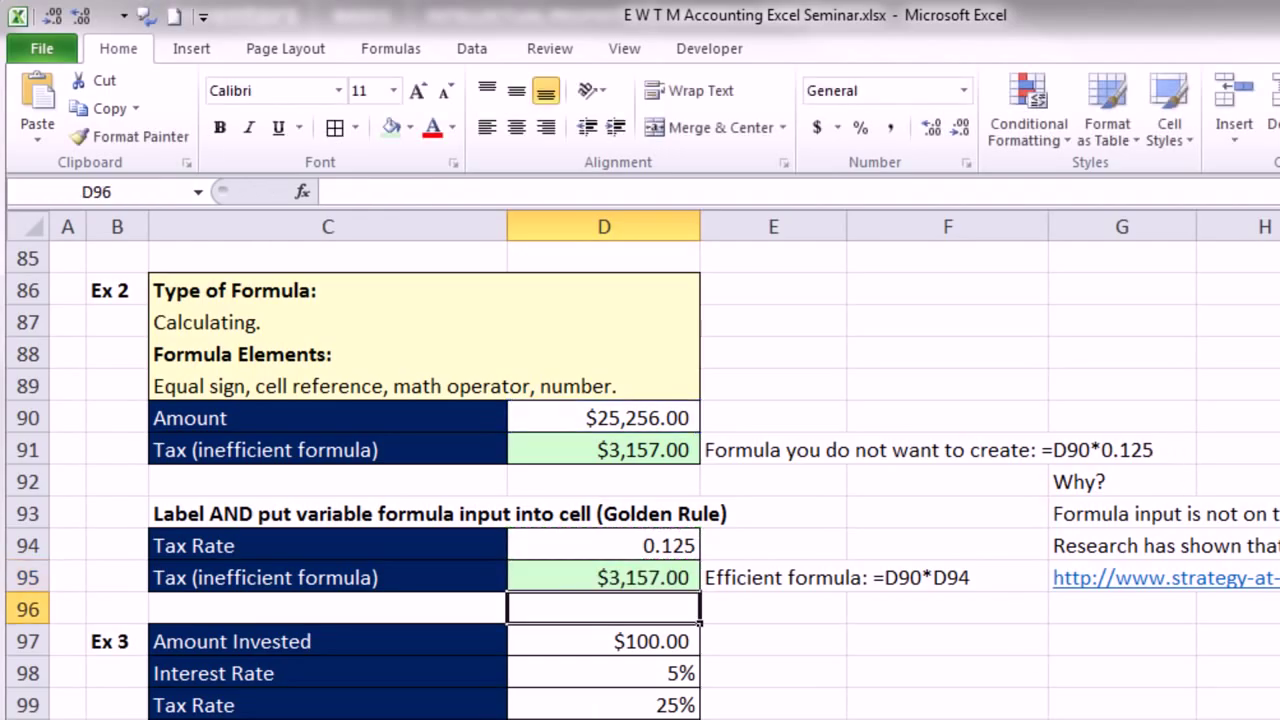
# - Read the notes beside Ex 2 on why hard-coding inputs is inefficient, and review the tax formula in D91 in edit mode
pyautogui.hscroll(5, 667, 465)
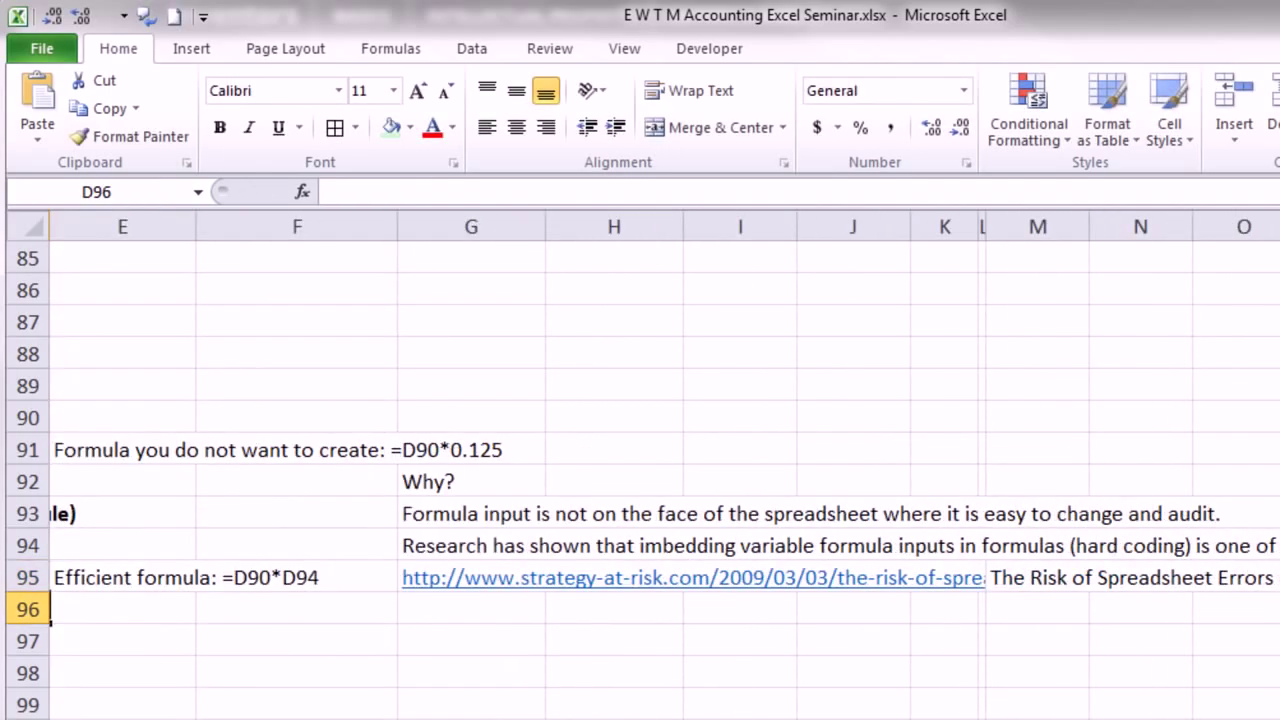
pyautogui.hscroll(1, 667, 465)
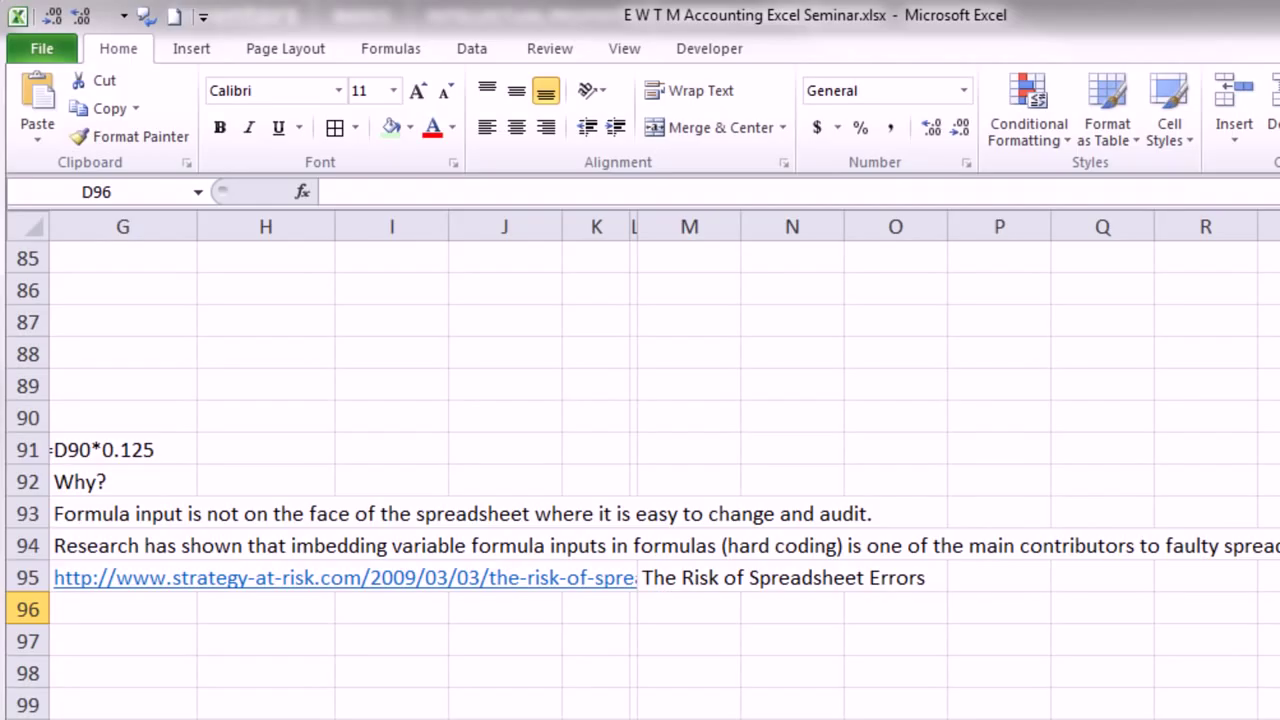
pyautogui.hscroll(-6, 664, 464)
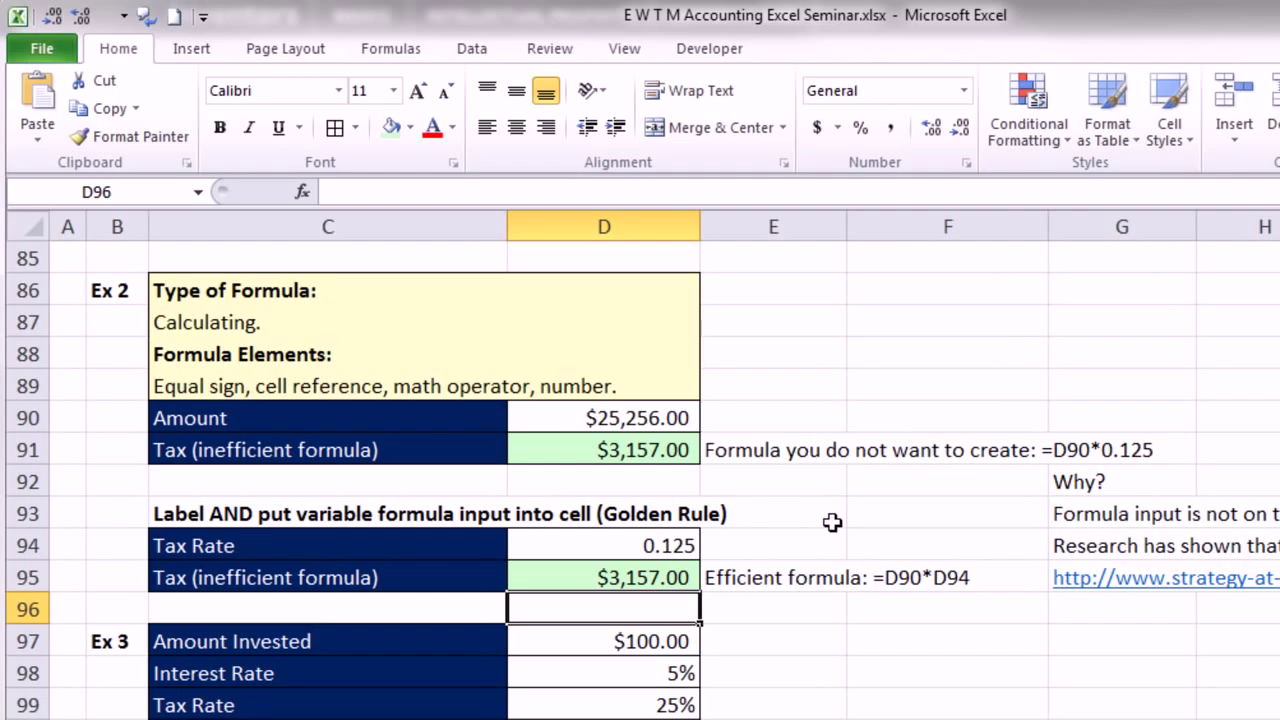
pyautogui.doubleClick(664, 450)
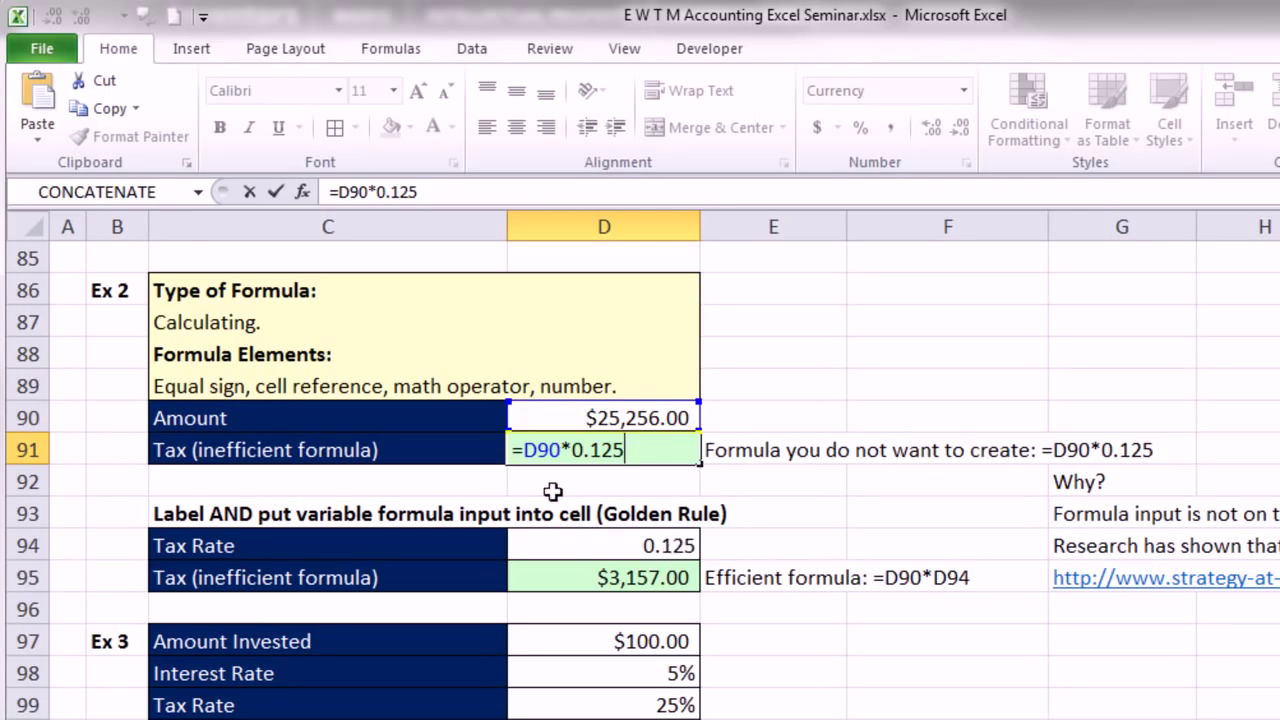
pyautogui.press('Return')
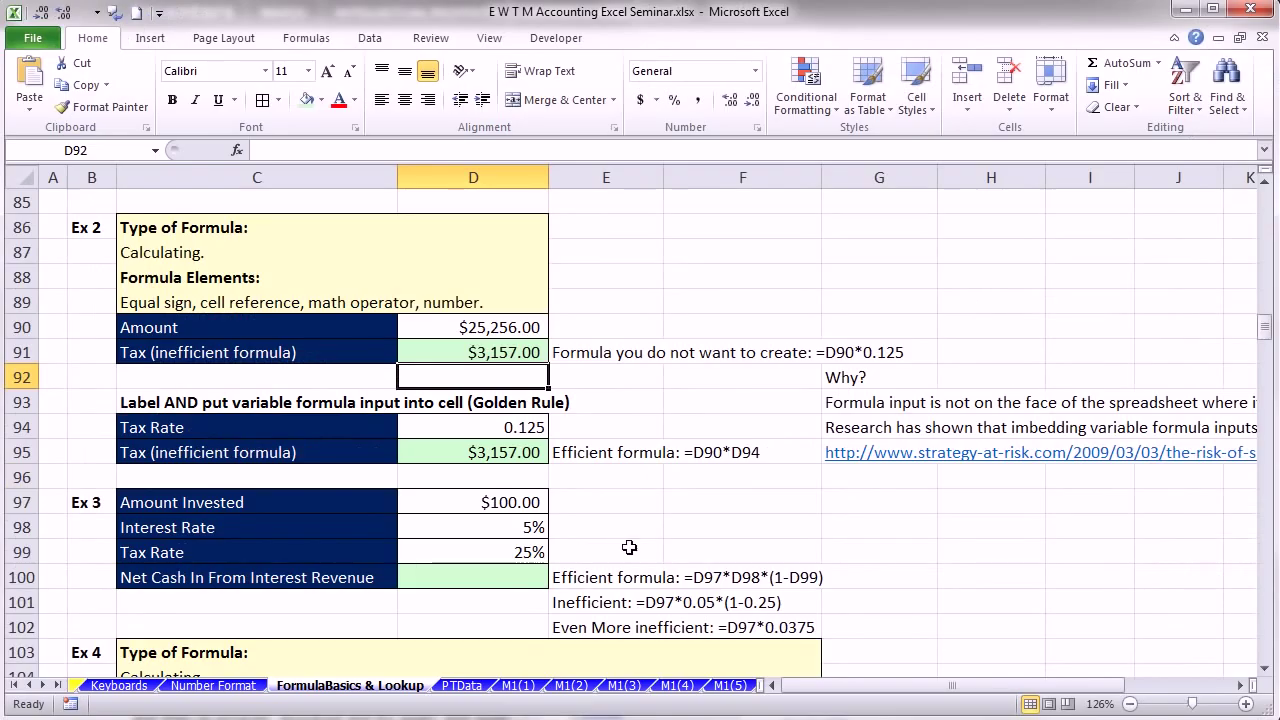
# - In Ex 3, calculate Net Cash In From Interest Revenue in D100 with the formula =D97*D98*(1-D99)
pyautogui.click(469, 580)
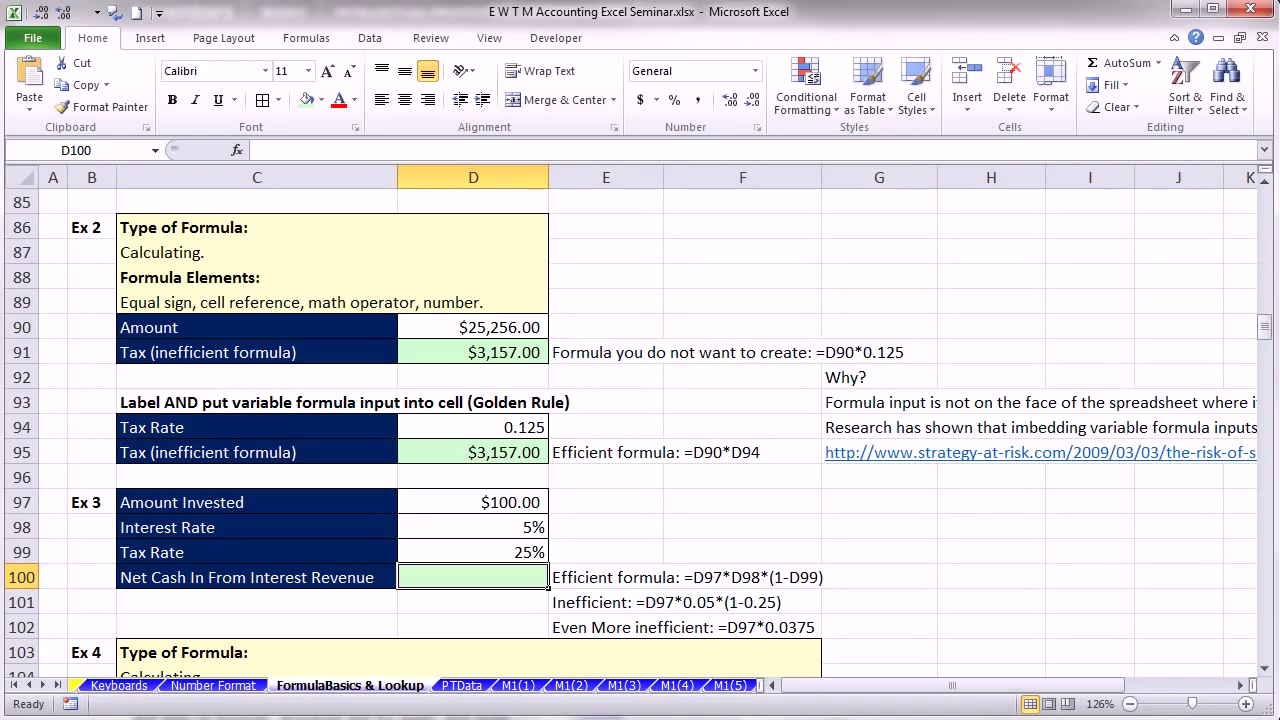
pyautogui.write('=')
pyautogui.press('Up')
pyautogui.press('Up')
pyautogui.press('Up')
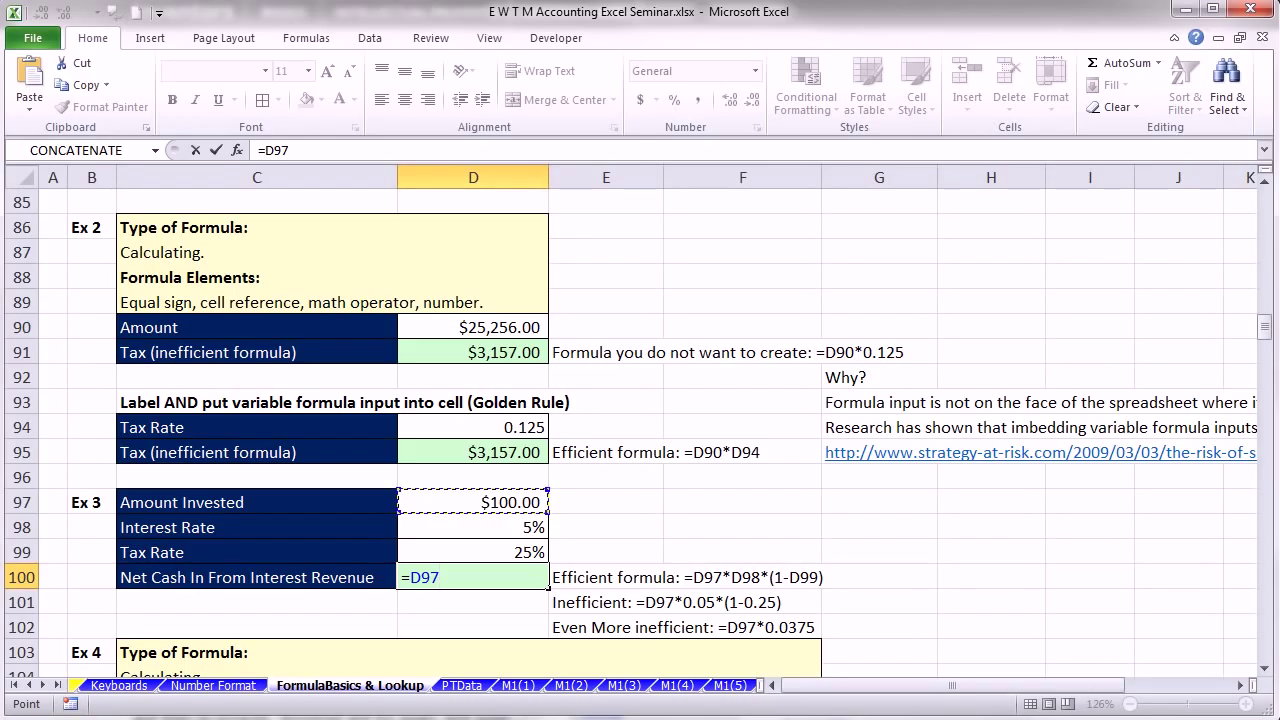
pyautogui.write('*')
pyautogui.press('Up')
pyautogui.press('Up')
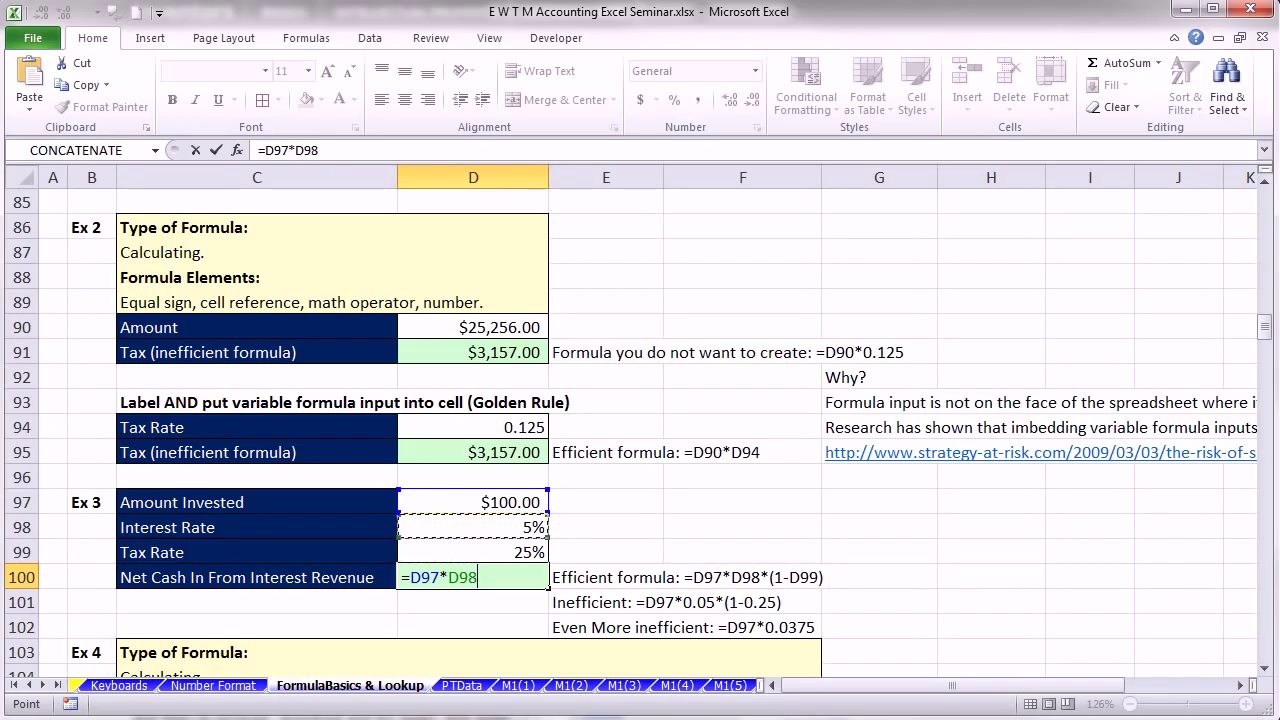
pyautogui.write('*(1-')
pyautogui.press('Up')
pyautogui.write(')')
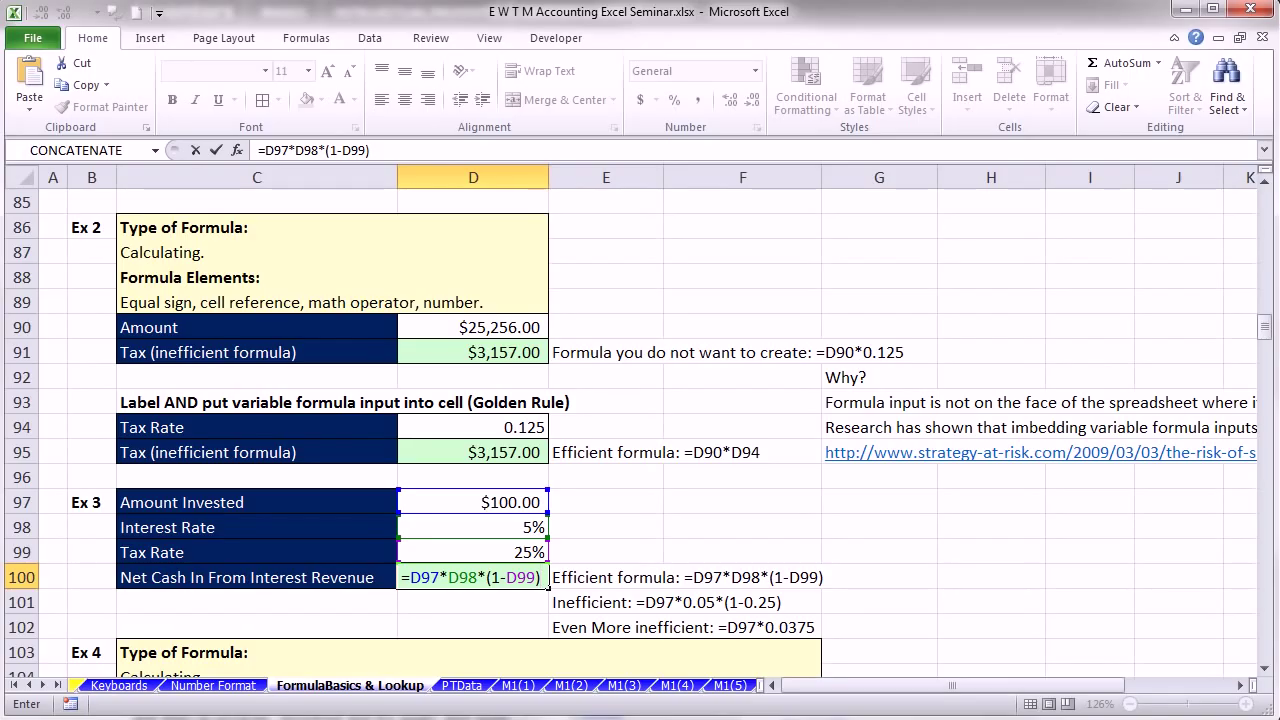
pyautogui.hotkey('ctrl', 'Return')
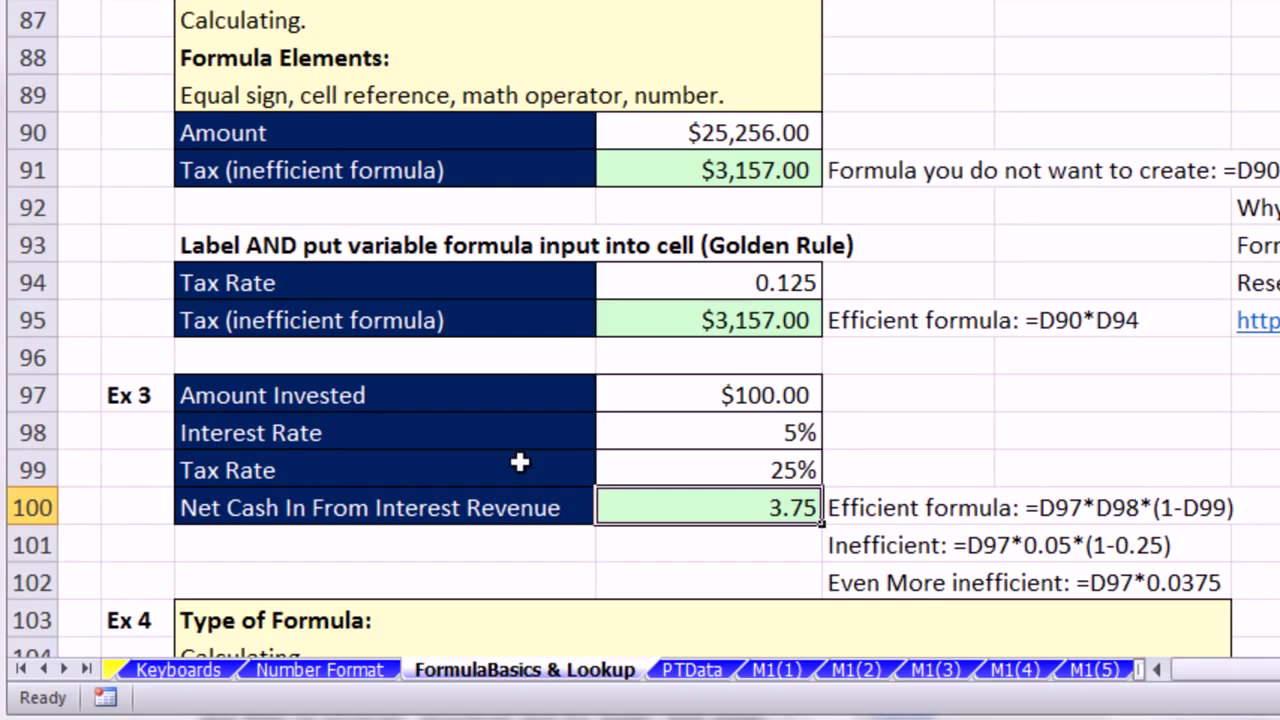
# - Review the labeled interest and tax rate inputs of Ex 3 and inspect the D100 formula in edit mode, keeping it as is
pyautogui.click(494, 434)
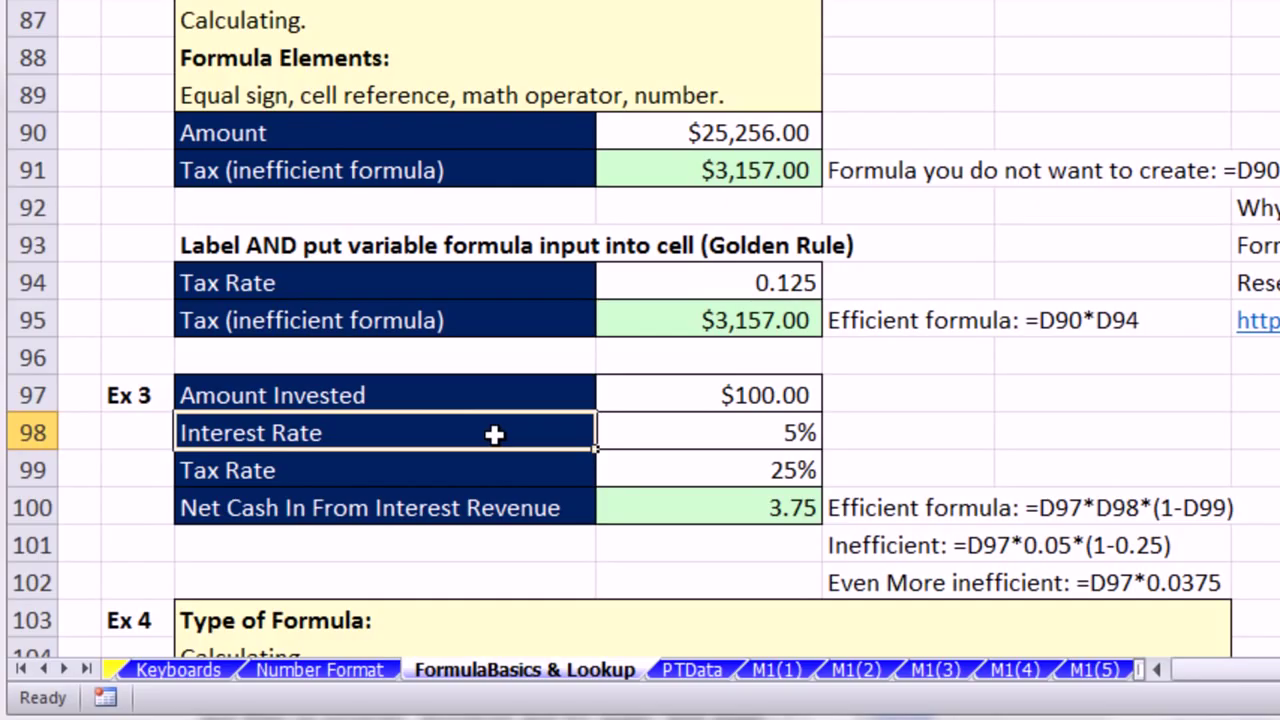
pyautogui.click(730, 428)
pyautogui.click(751, 474)
pyautogui.click(758, 508)
pyautogui.press('F2')
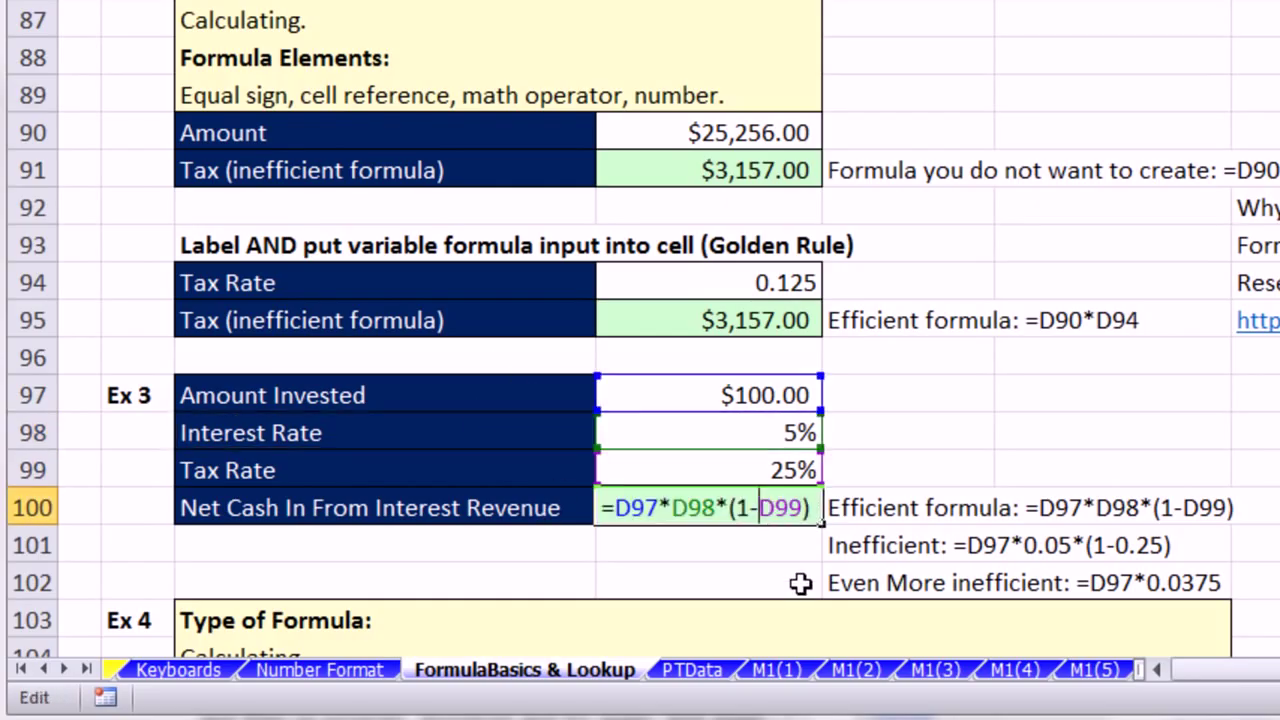
pyautogui.press('Escape')
# - In Ex 4, calculate Net Income in D112 as revenue minus the summed expenses with =D108-SUM(D109:D111)
pyautogui.scroll(-5, 1272, 677)
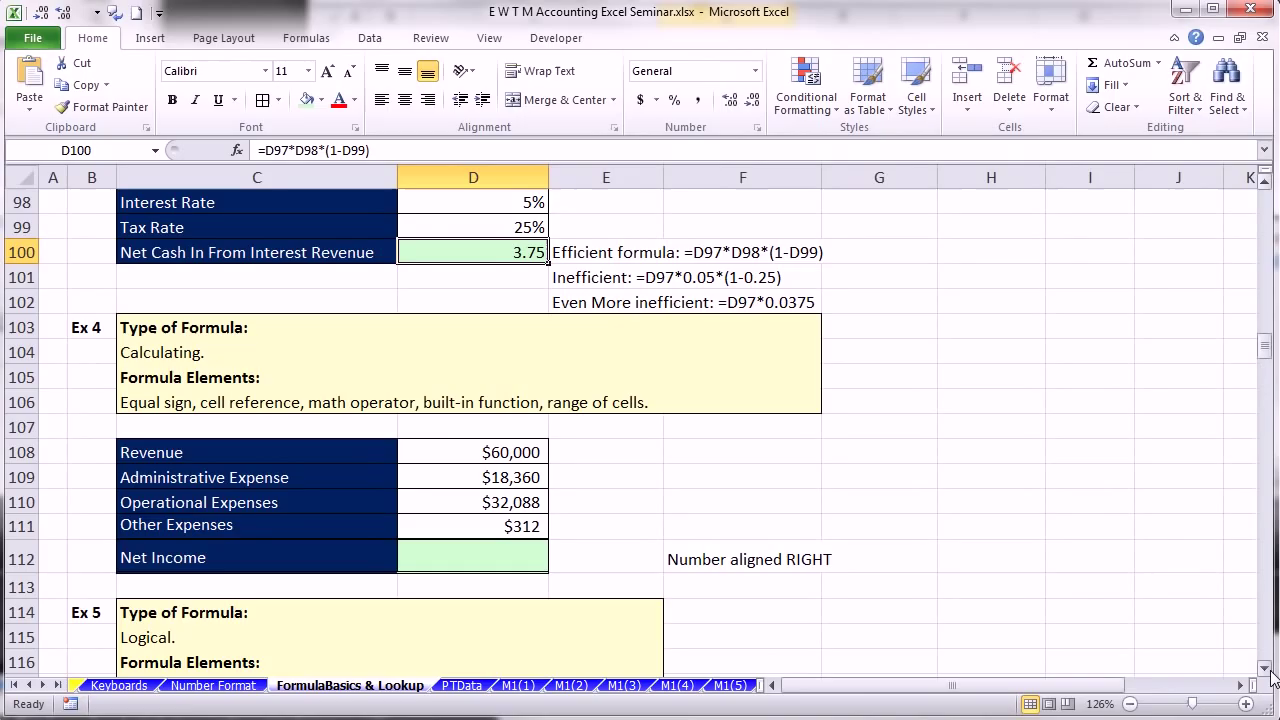
pyautogui.scroll(-2, 1272, 677)
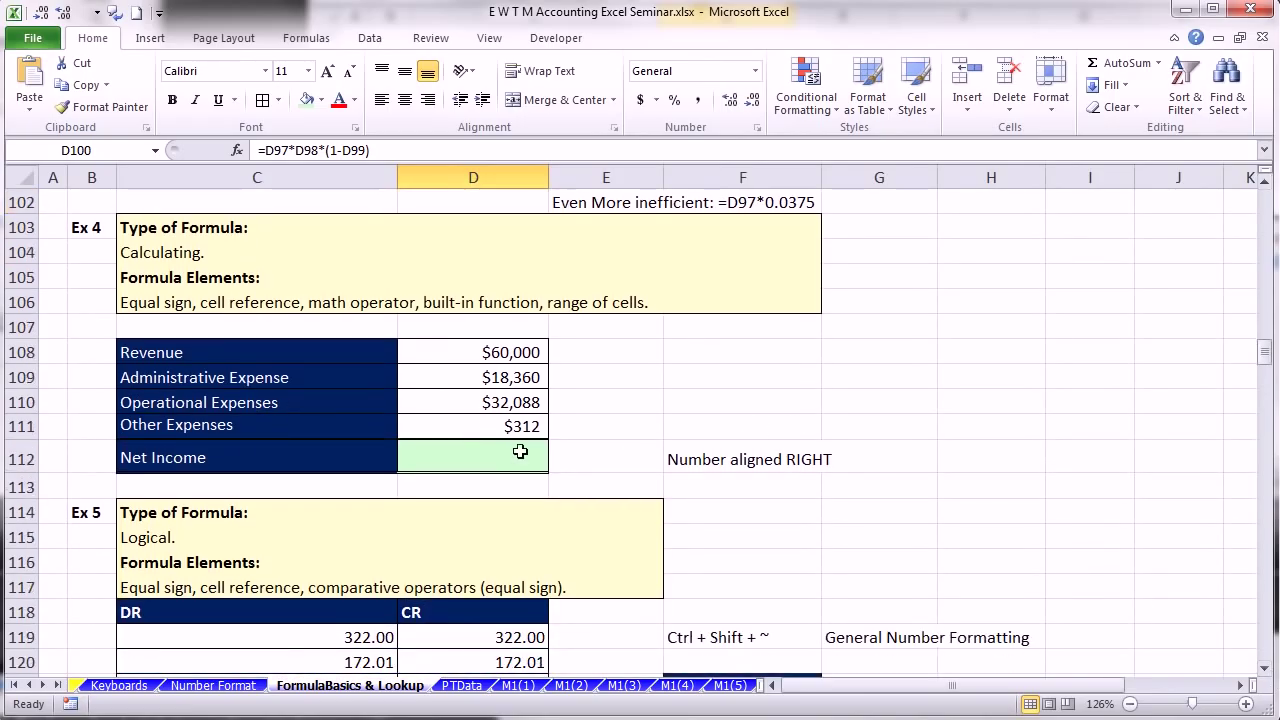
pyautogui.click(488, 451)
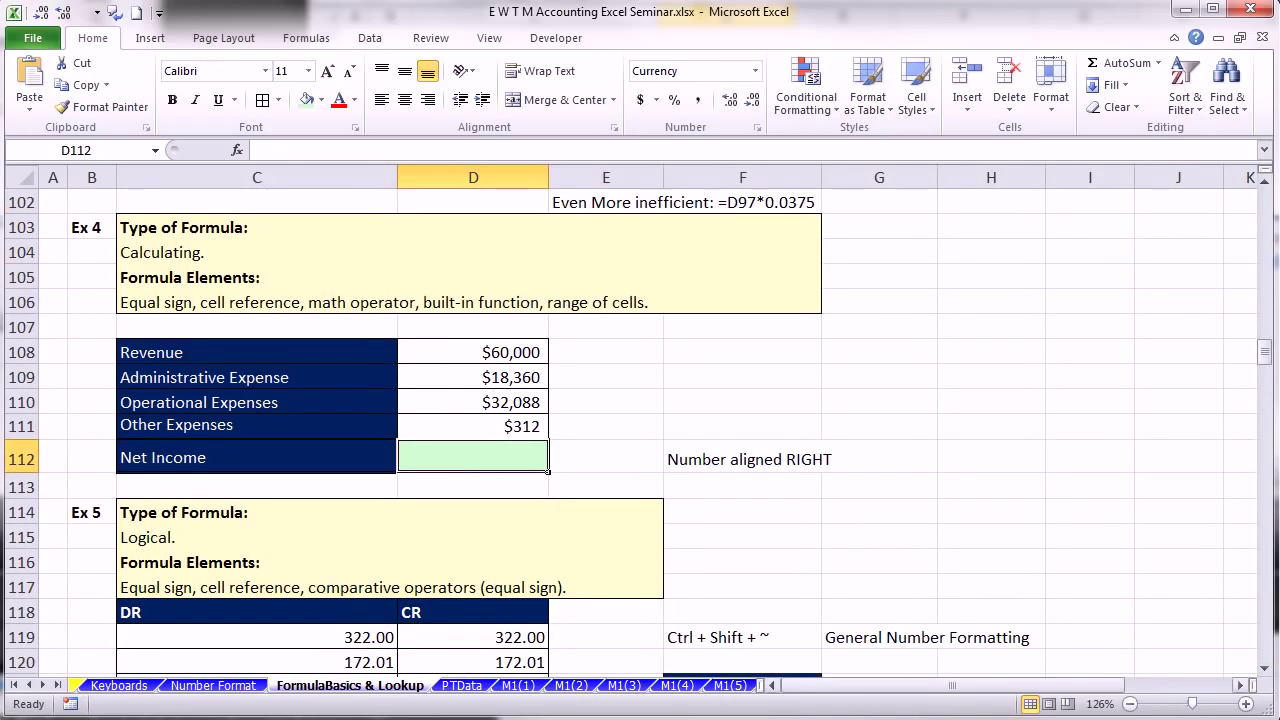
pyautogui.write('=')
pyautogui.press('Up')
pyautogui.press('Up')
pyautogui.press('Up')
pyautogui.press('Up')
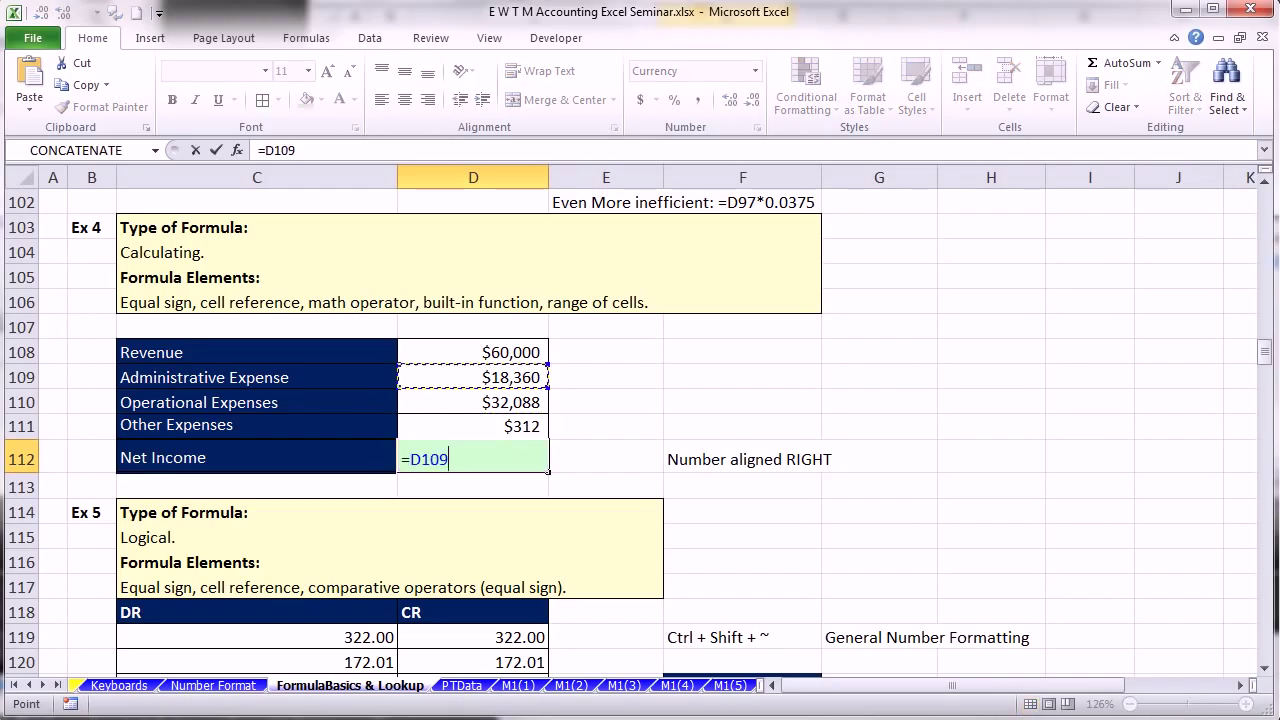
pyautogui.write('-sum(')
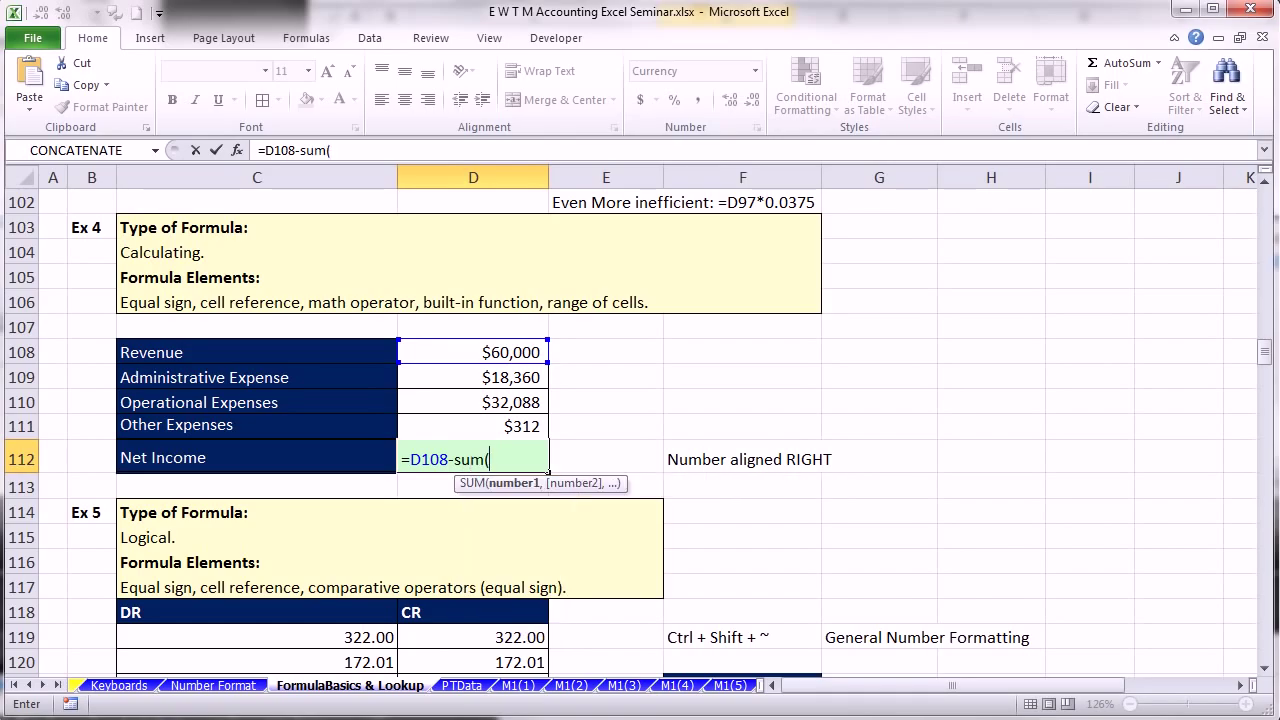
pyautogui.press('Up')
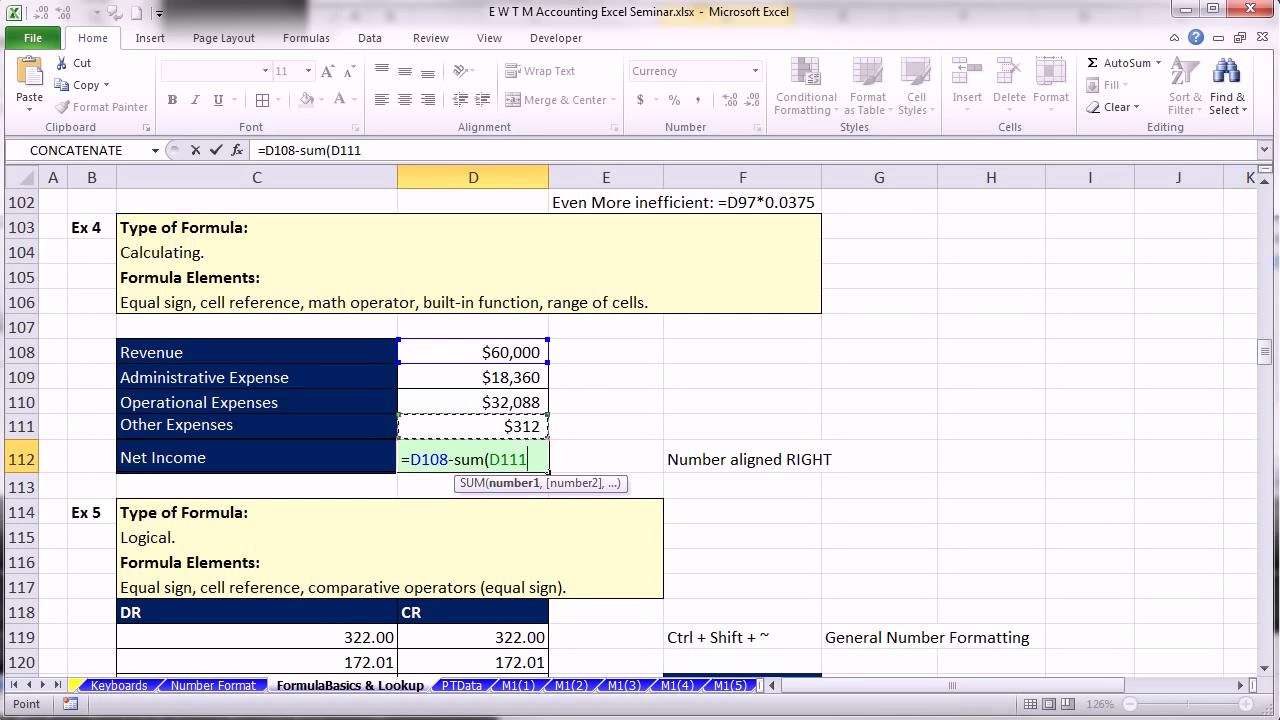
pyautogui.hotkey('shift', 'Up')
pyautogui.hotkey('shift', 'Up')
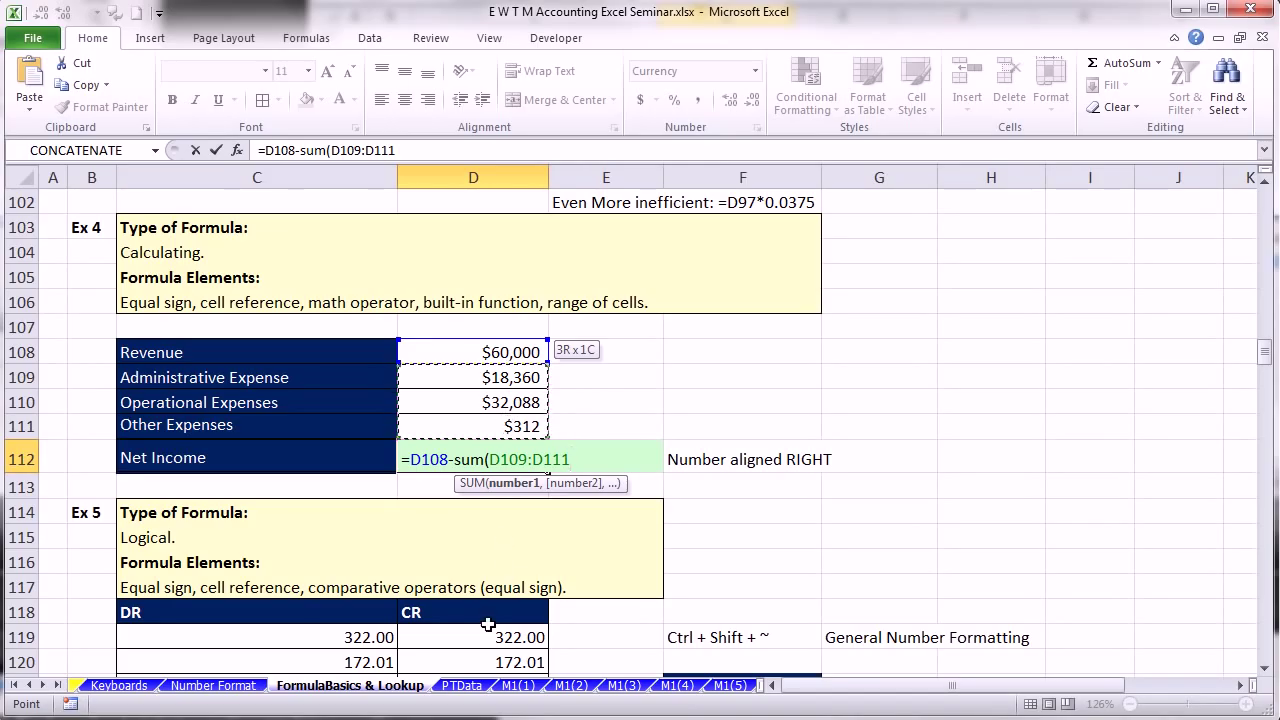
pyautogui.write(')')
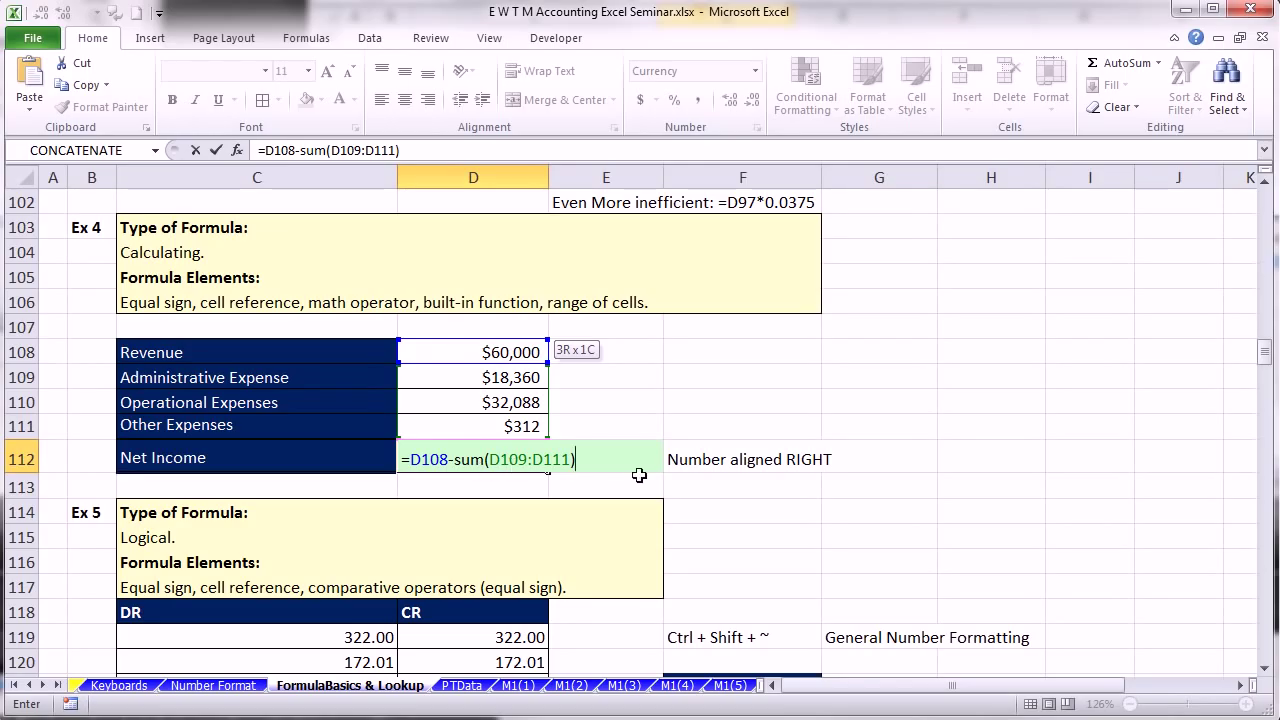
pyautogui.hotkey('ctrl', 'Return')
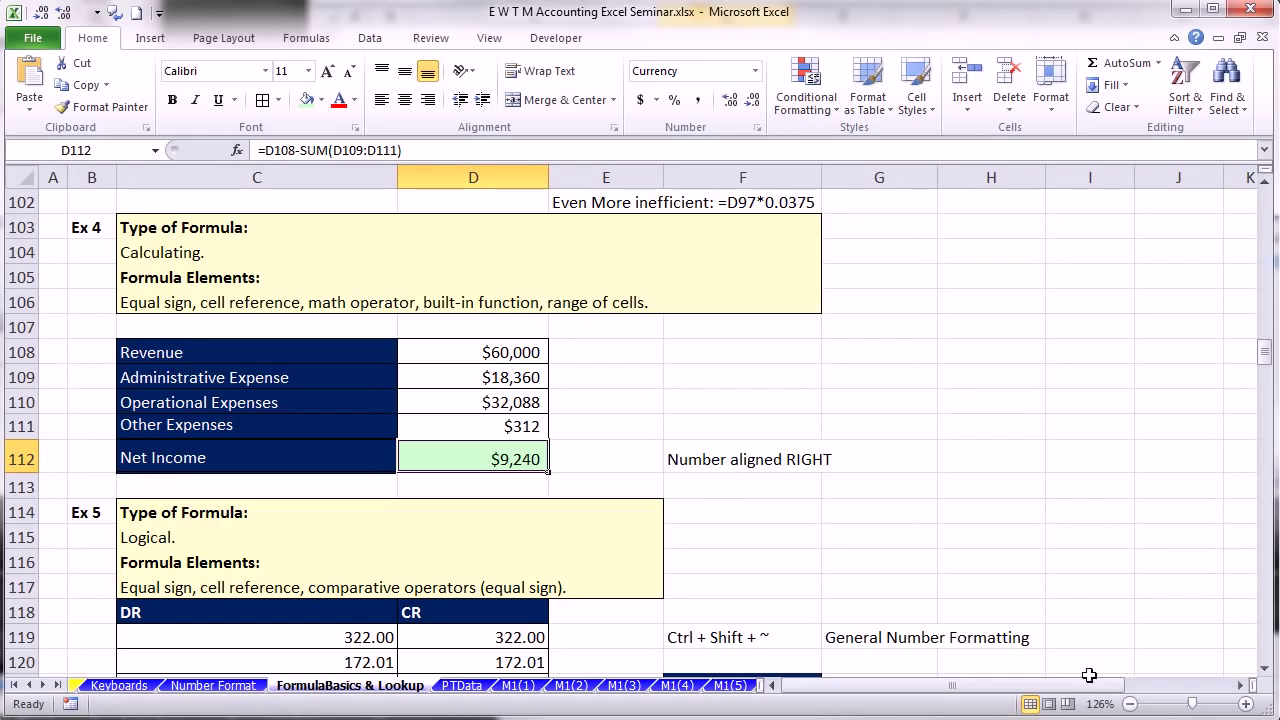
# - In Ex 5, test whether the DR and CR totals match by entering the logical formula =C122=D122 in F122
pyautogui.click(1264, 668)
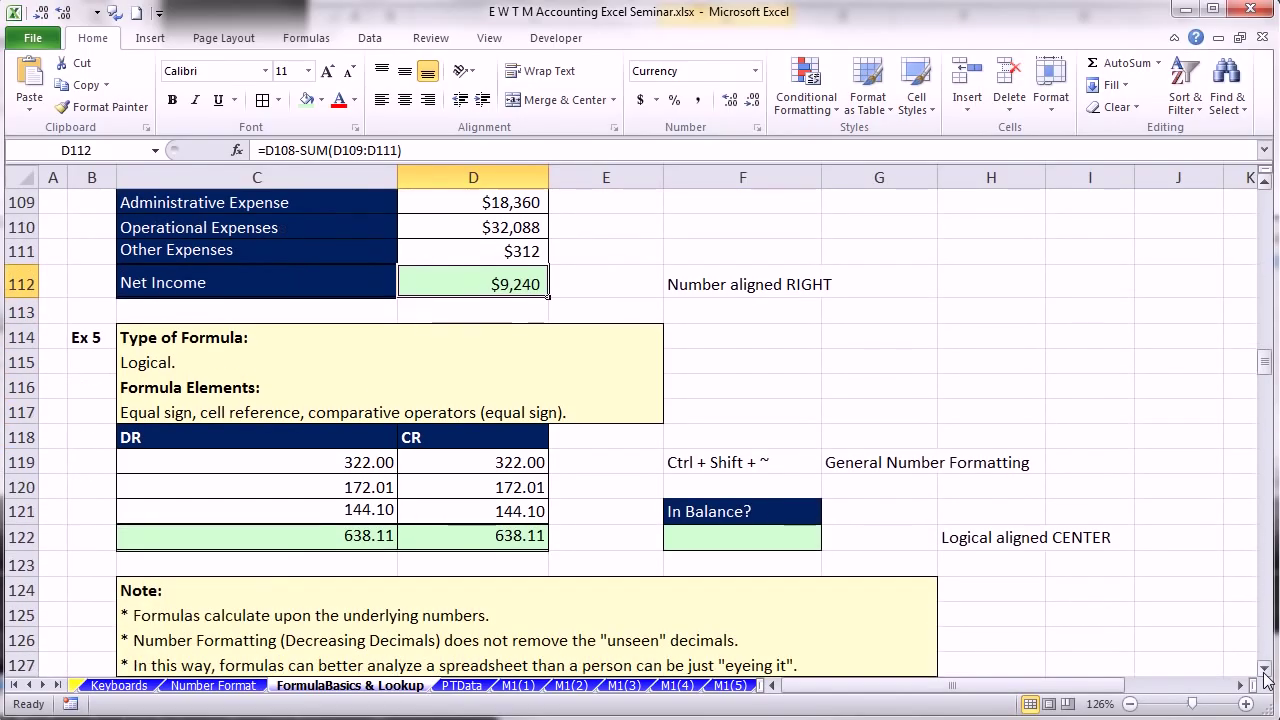
pyautogui.click(1264, 668)
pyautogui.click(1264, 668)
pyautogui.click(1264, 668)
pyautogui.click(1264, 668)
pyautogui.click(1264, 668)
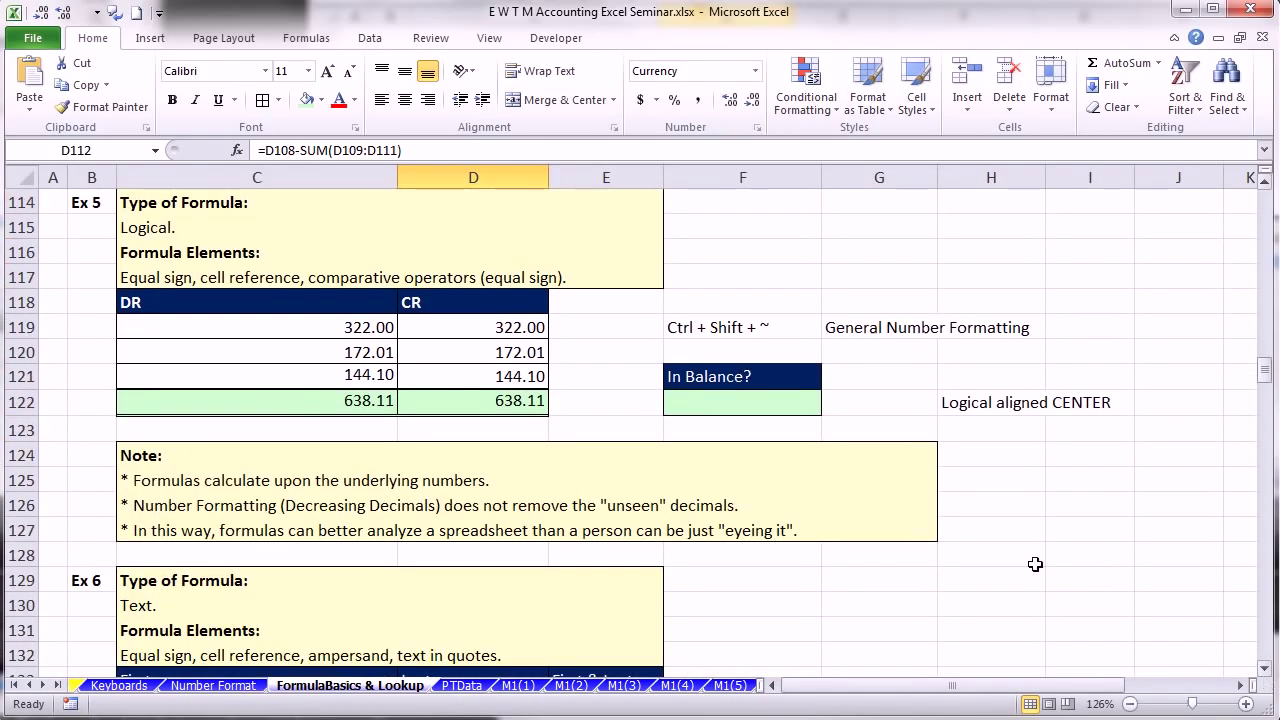
pyautogui.click(680, 407)
pyautogui.write('=')
pyautogui.click(384, 400)
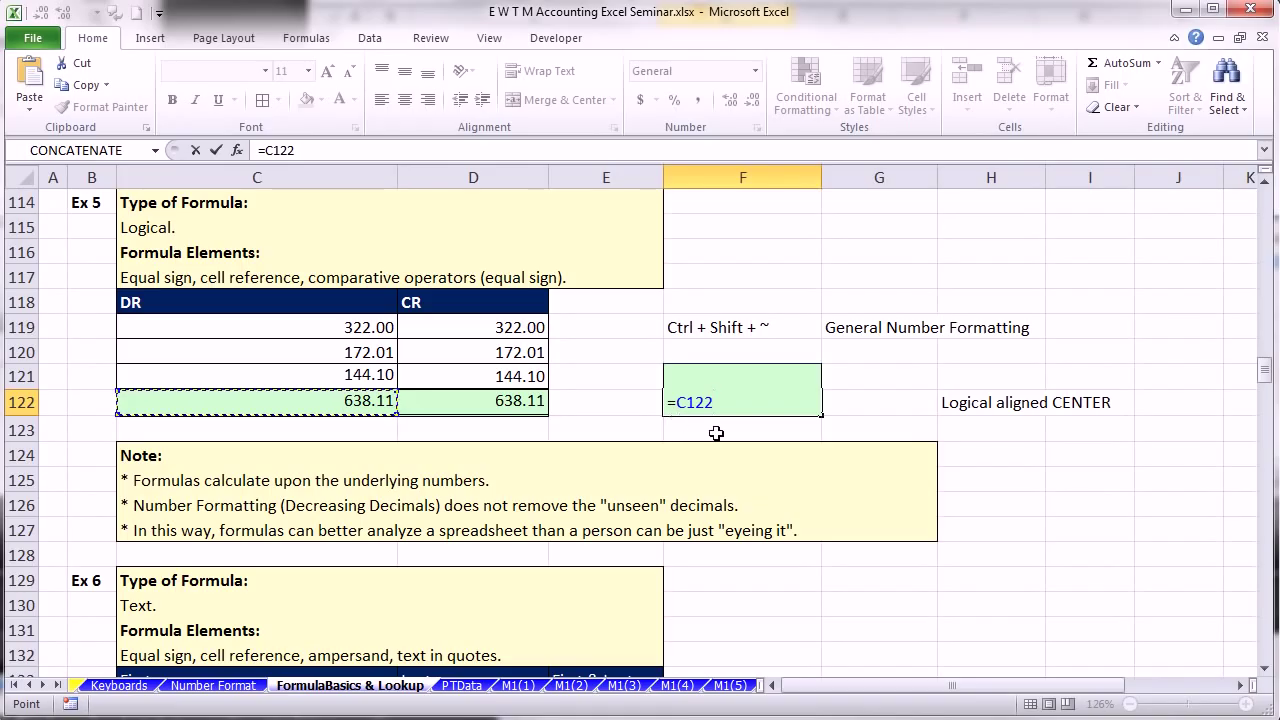
pyautogui.write('=')
pyautogui.click(498, 396)
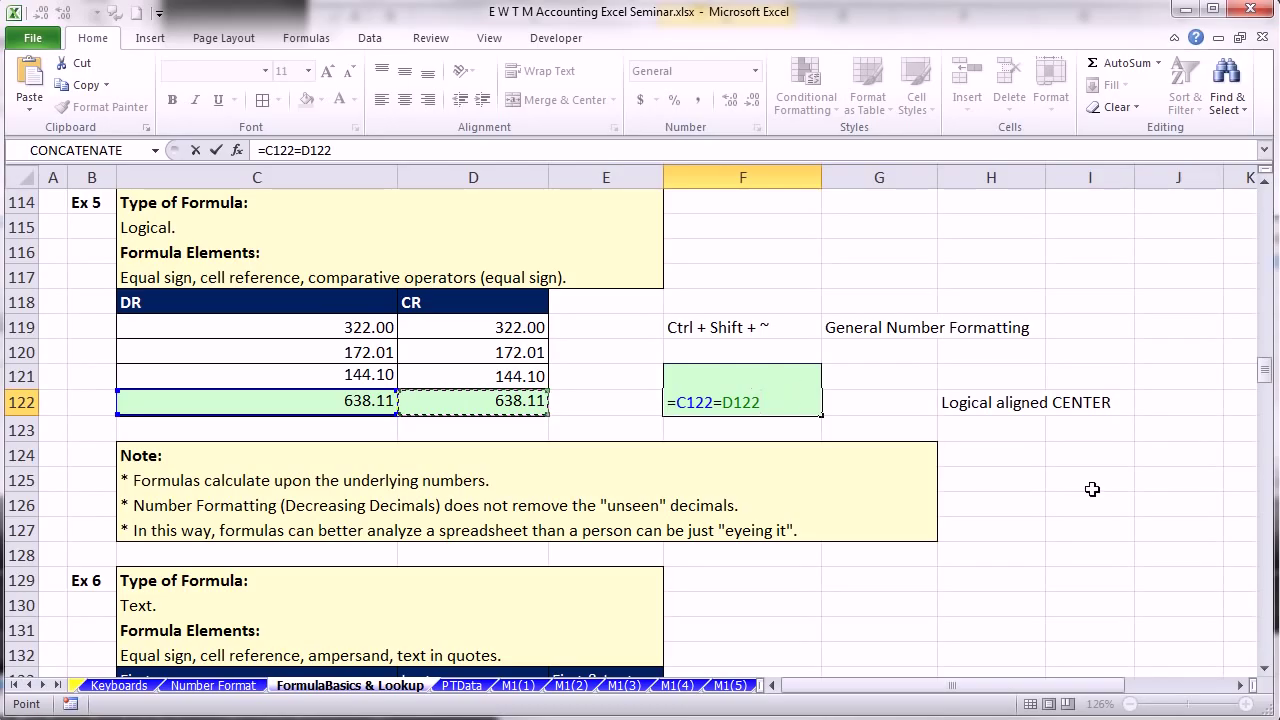
pyautogui.scroll(1, 1092, 489)
pyautogui.hotkey('ctrl', 'Return')
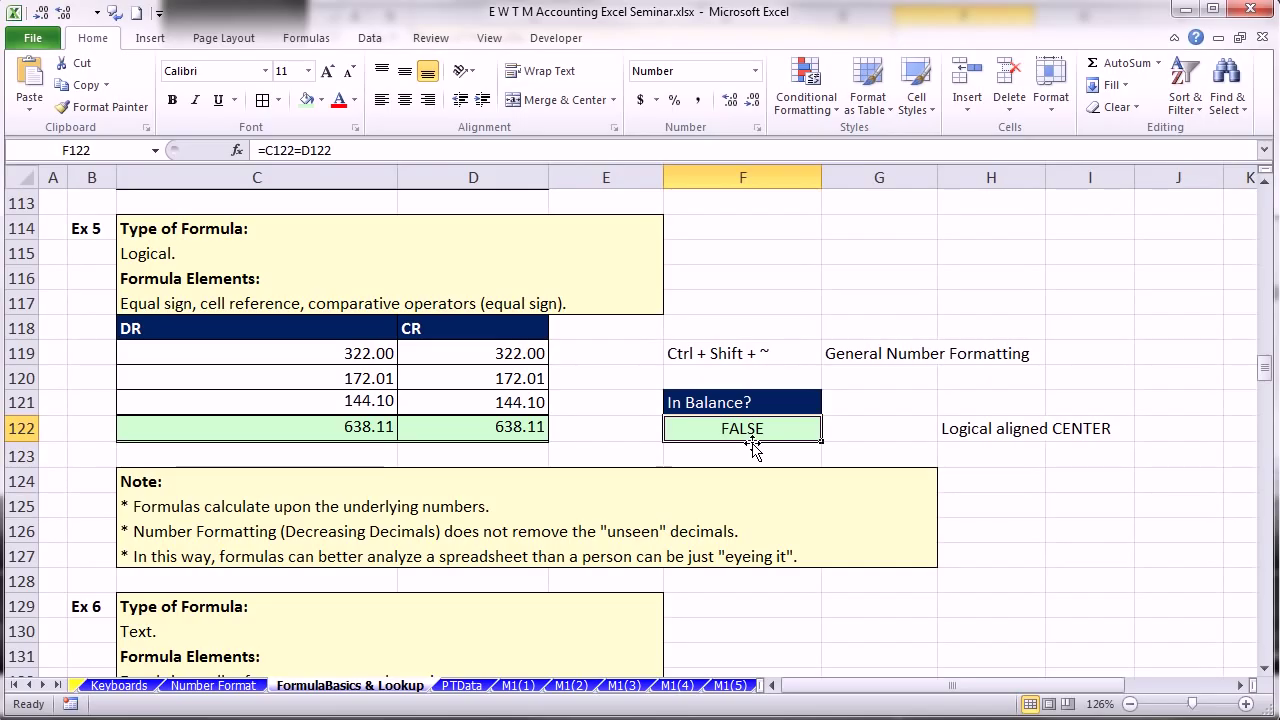
# - Increase the displayed decimals of the DR and CR amounts in C119:D122 to four places
pyautogui.click(305, 363)
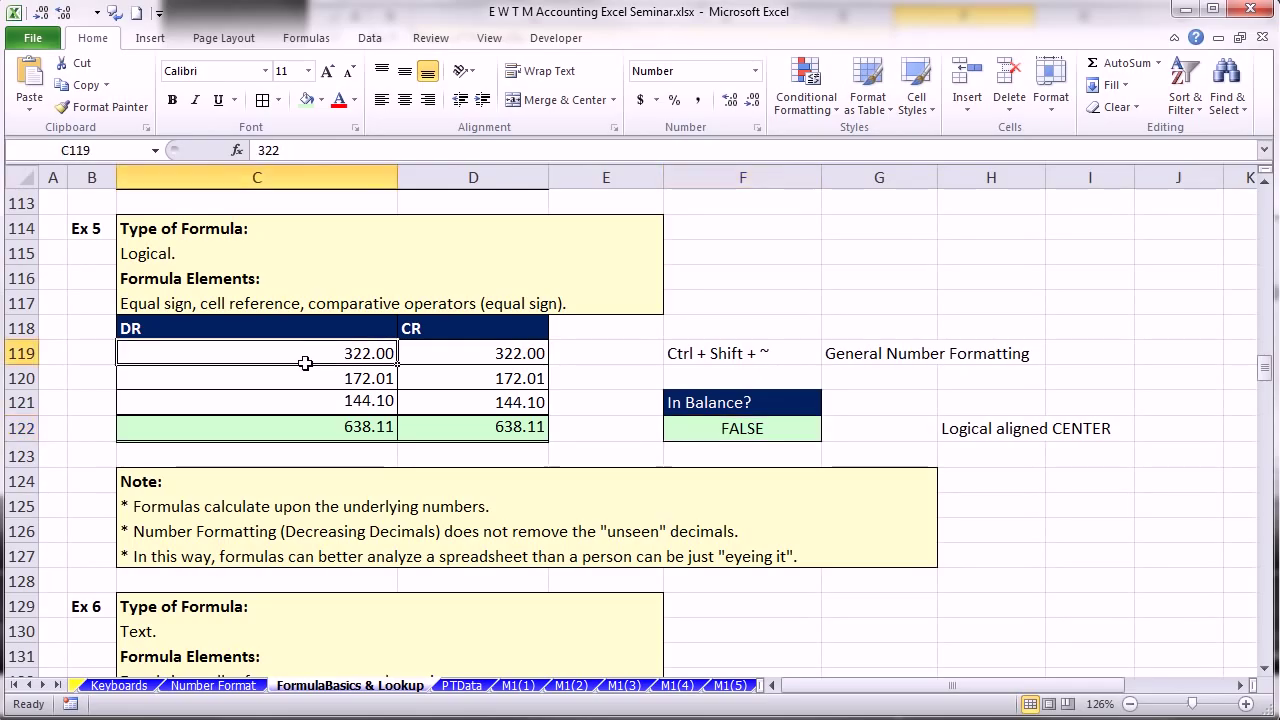
pyautogui.moveTo(305, 363); pyautogui.dragTo(481, 432)
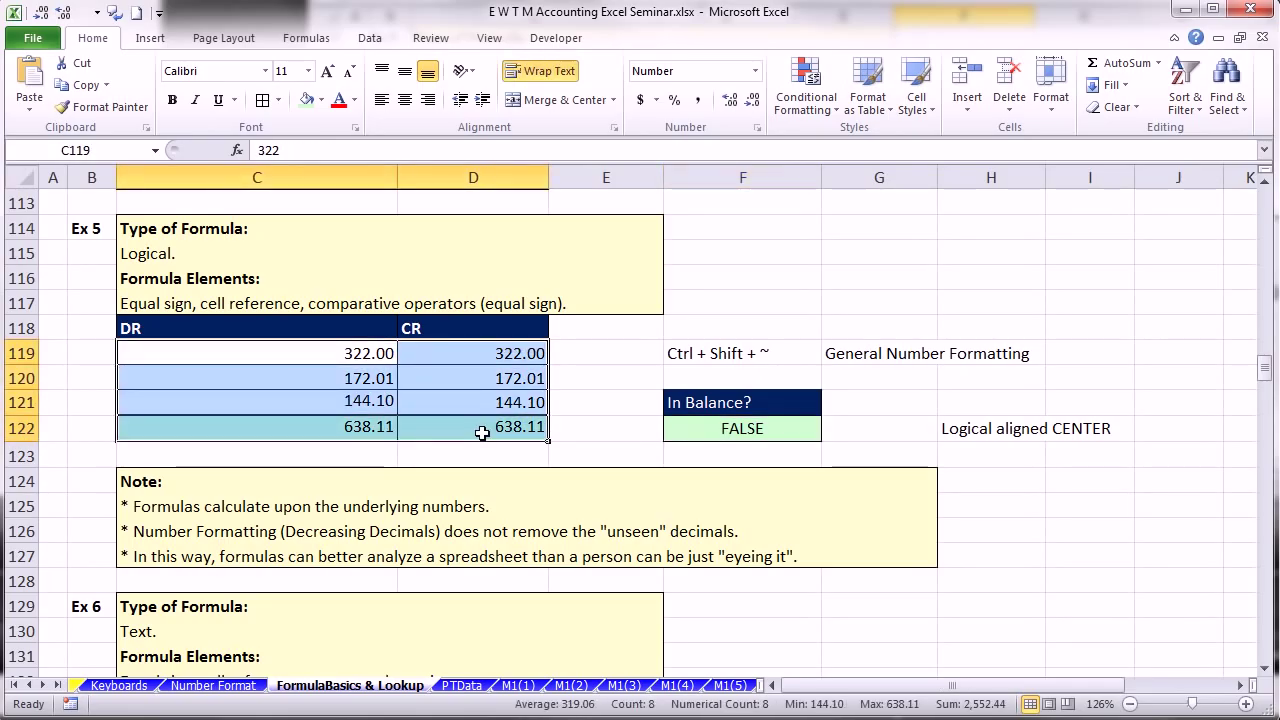
pyautogui.hotkey('alt', '1')
pyautogui.hotkey('alt', '1')
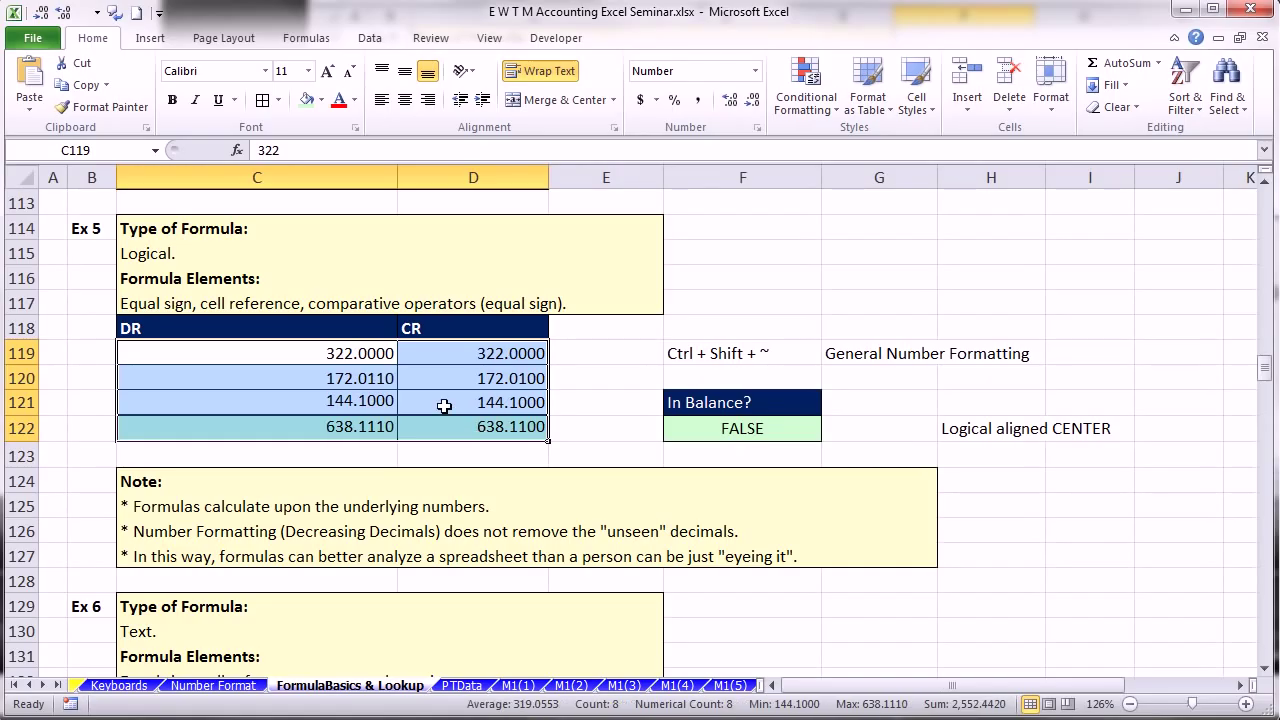
# - Correct the second DR amount in C120 to 172.01 by removing its extra third decimal digit
pyautogui.doubleClick(388, 378)
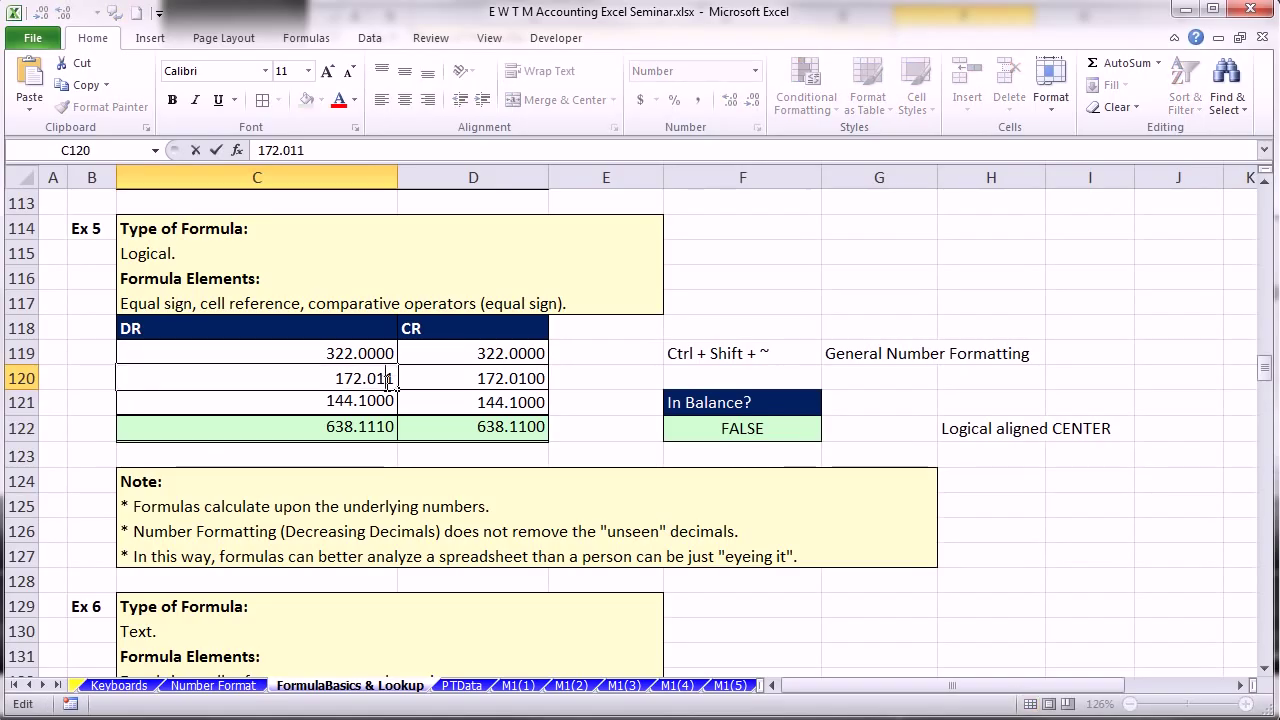
pyautogui.press('BackSpace')
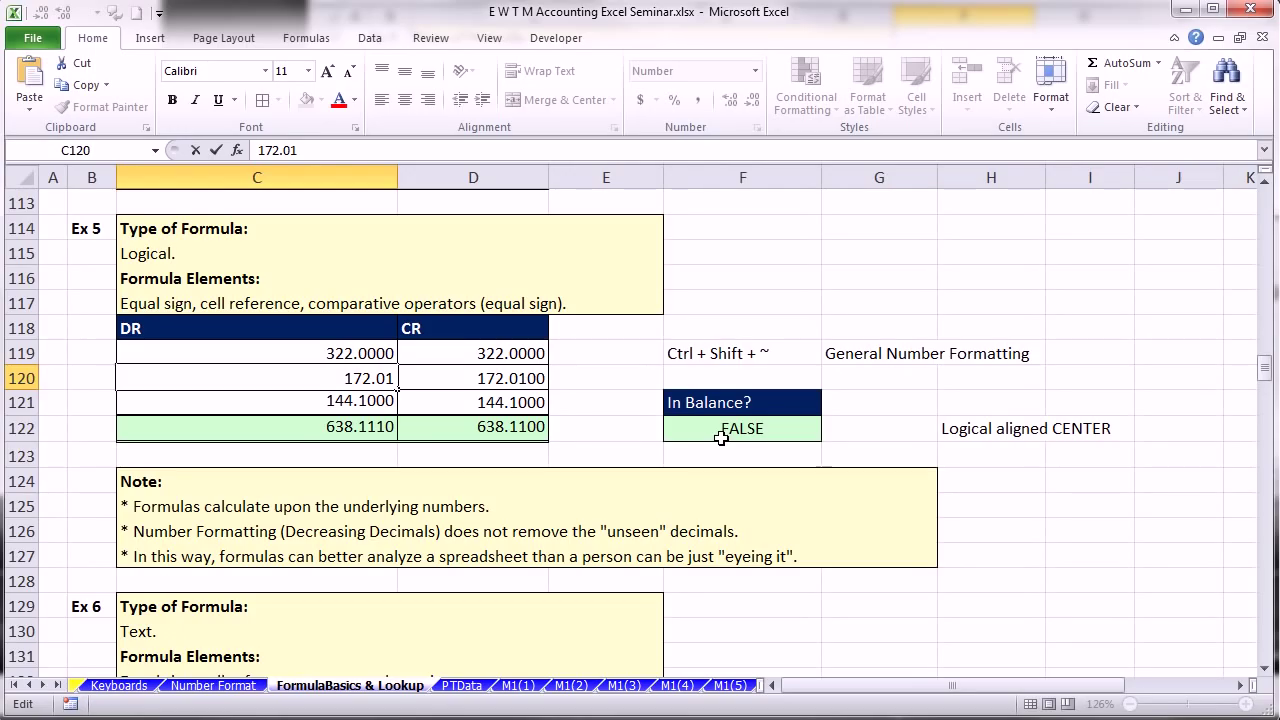
pyautogui.hotkey('ctrl', 'Return')
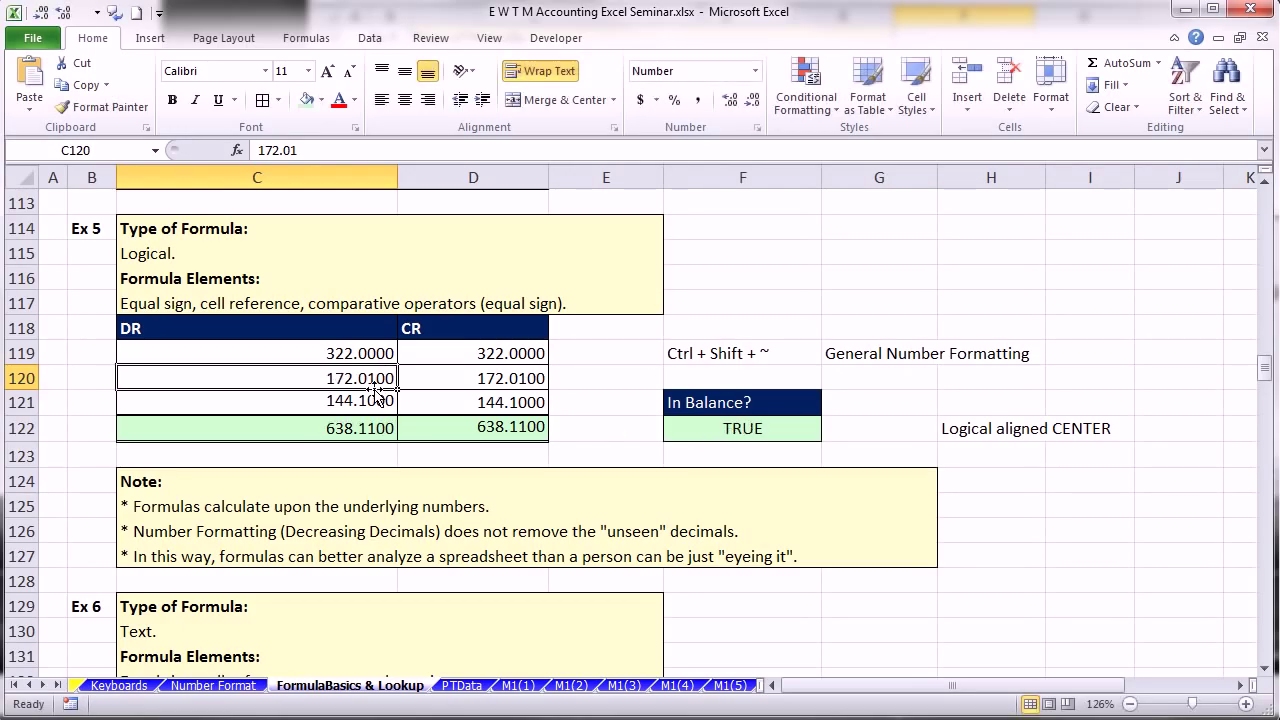
# - Decrease the displayed decimals of the DR and CR amounts in C119:D122 to two places
pyautogui.moveTo(331, 357); pyautogui.dragTo(454, 426)
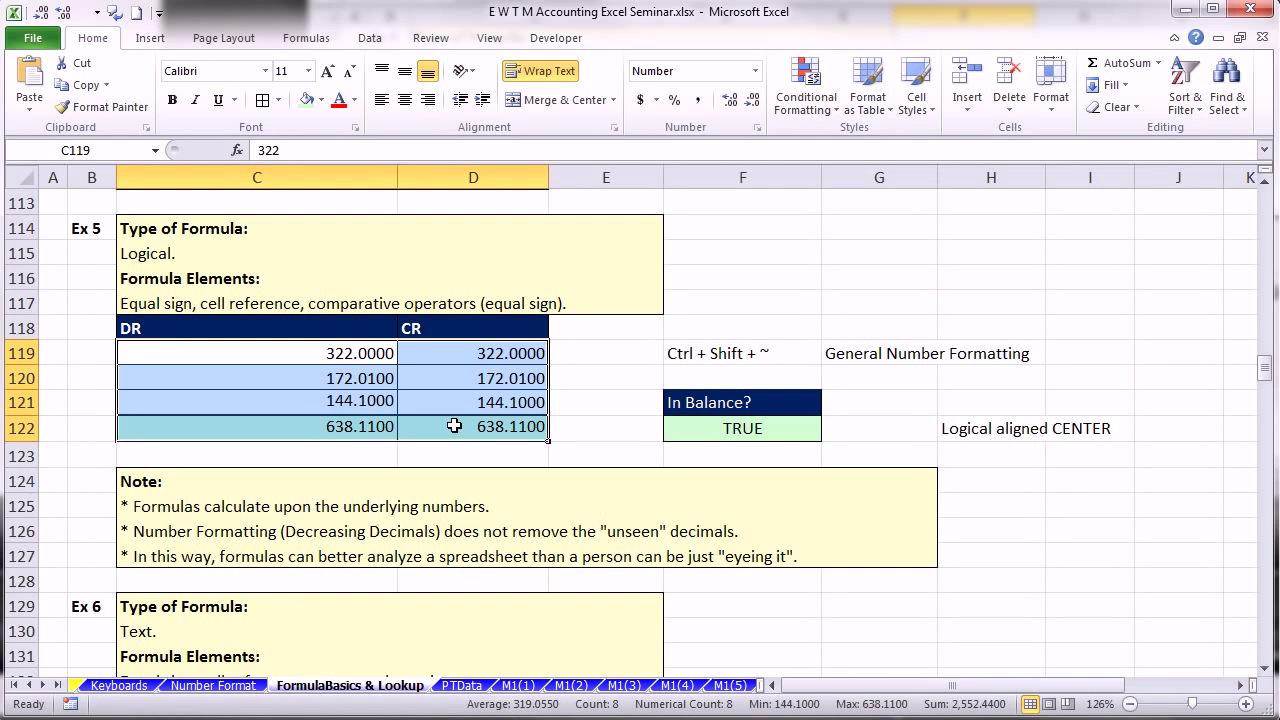
pyautogui.hotkey('alt', '2')
pyautogui.hotkey('alt', '2')
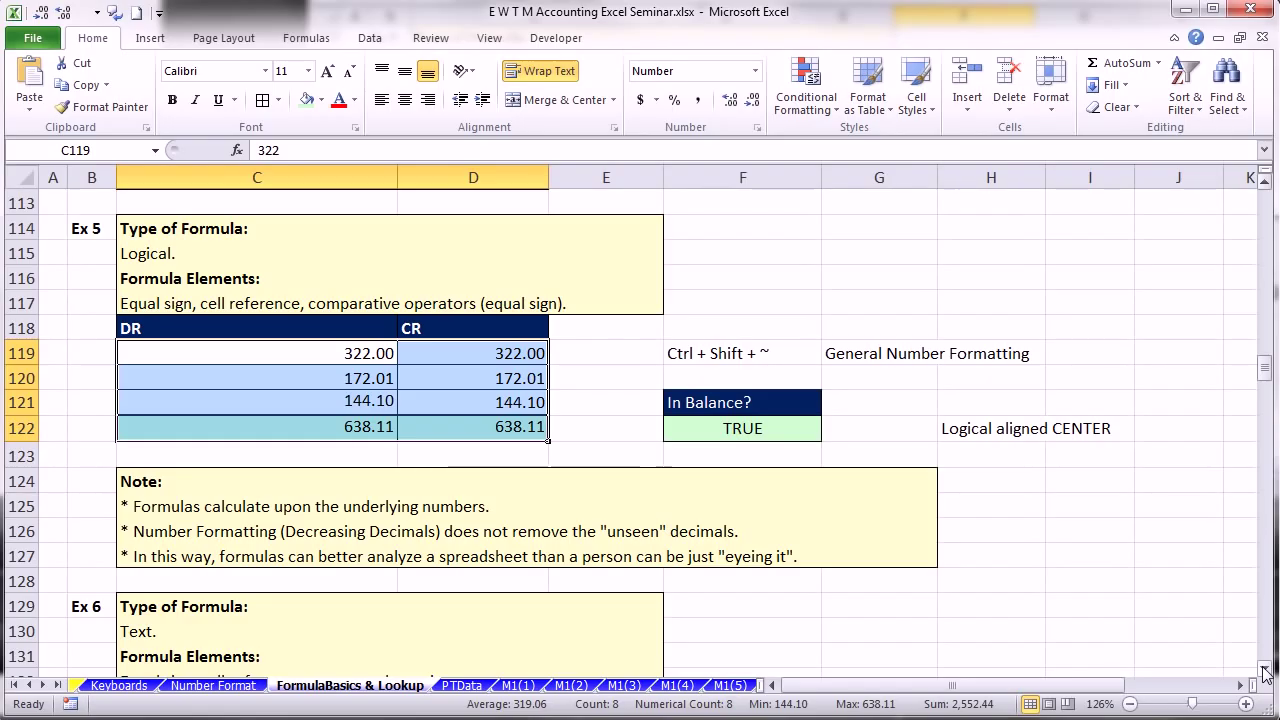
pyautogui.scroll(-5, 1265, 673)
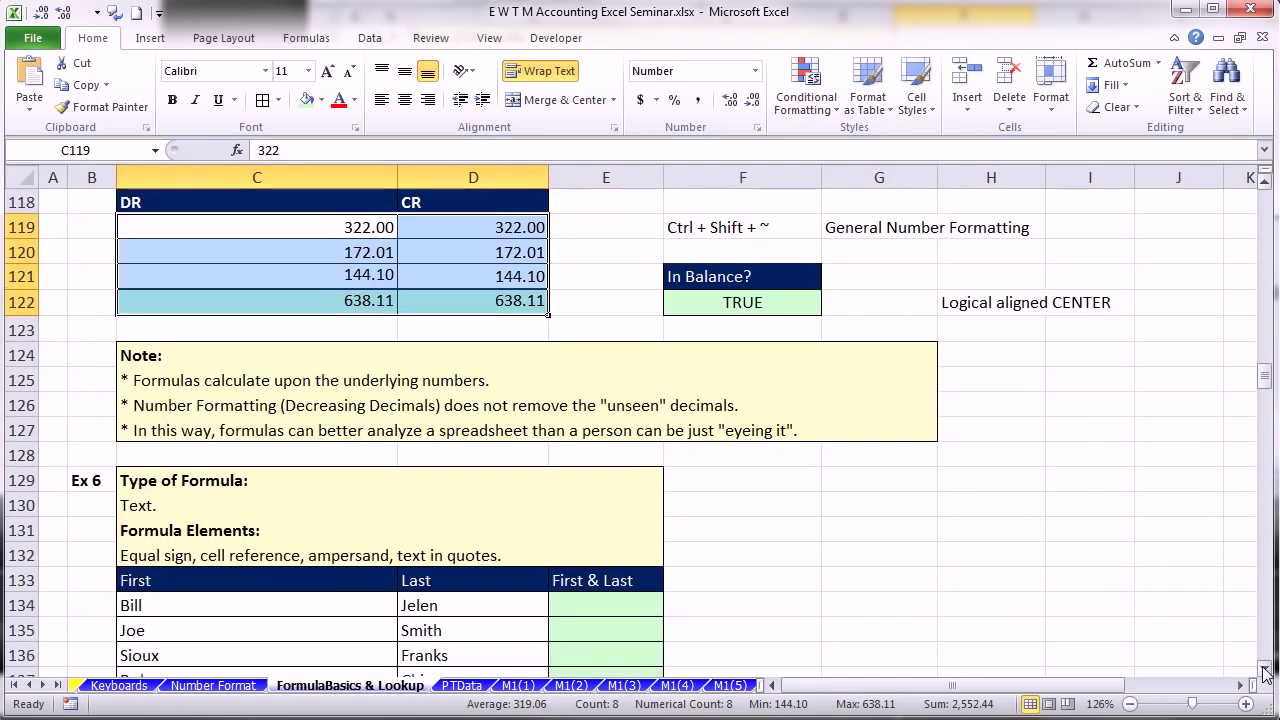
# - In Ex 6, join the first and last name by entering the text formula =C134&D134 in E134
pyautogui.click(1265, 673)
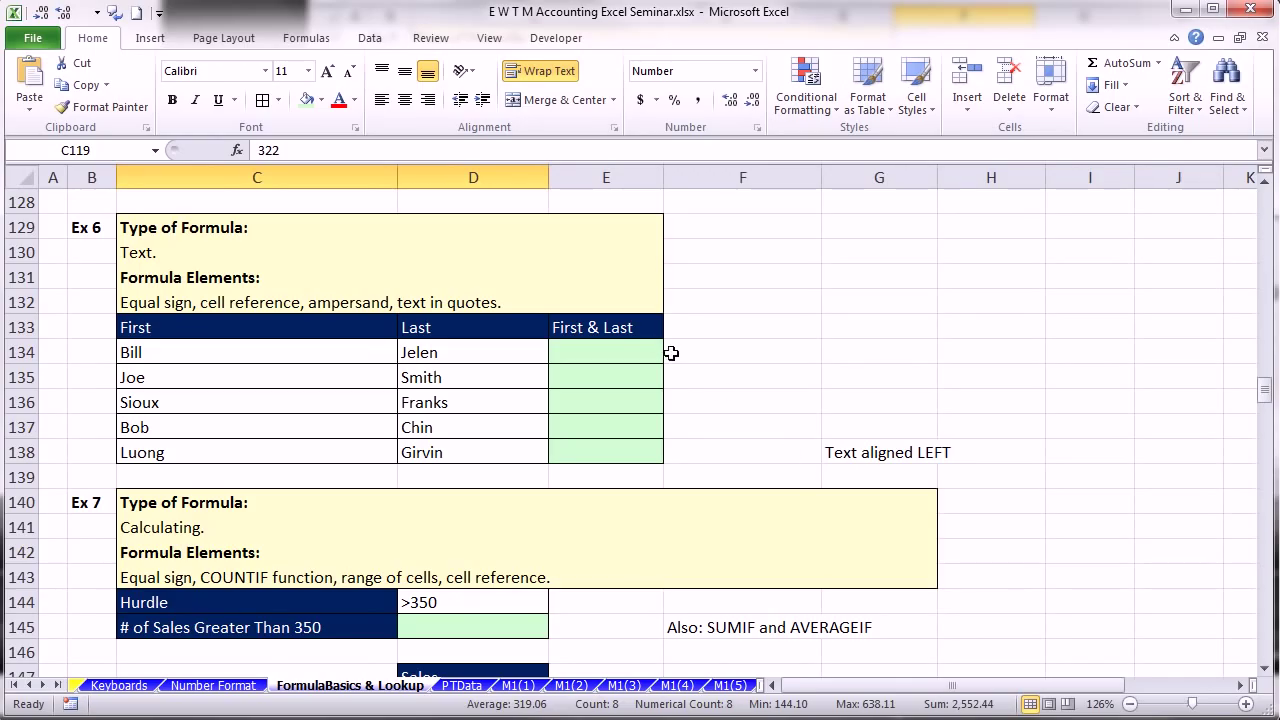
pyautogui.click(626, 357)
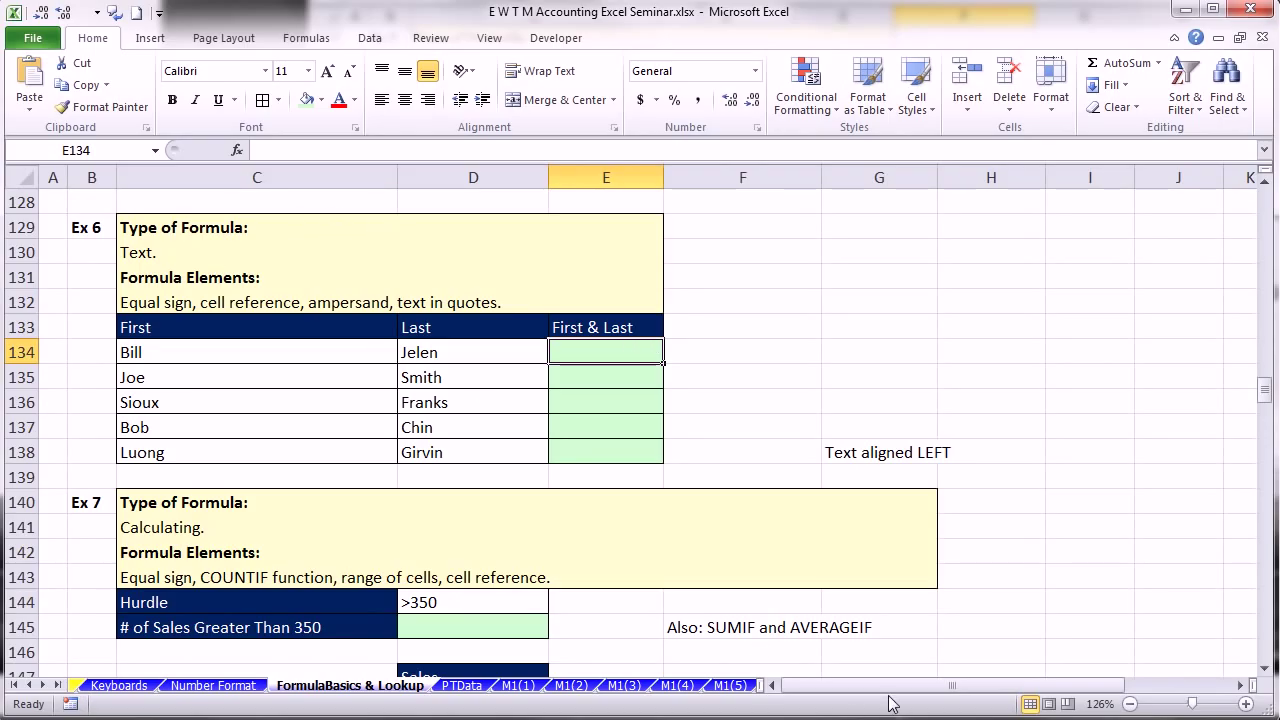
pyautogui.write('=')
pyautogui.press('Left')
pyautogui.press('Left')
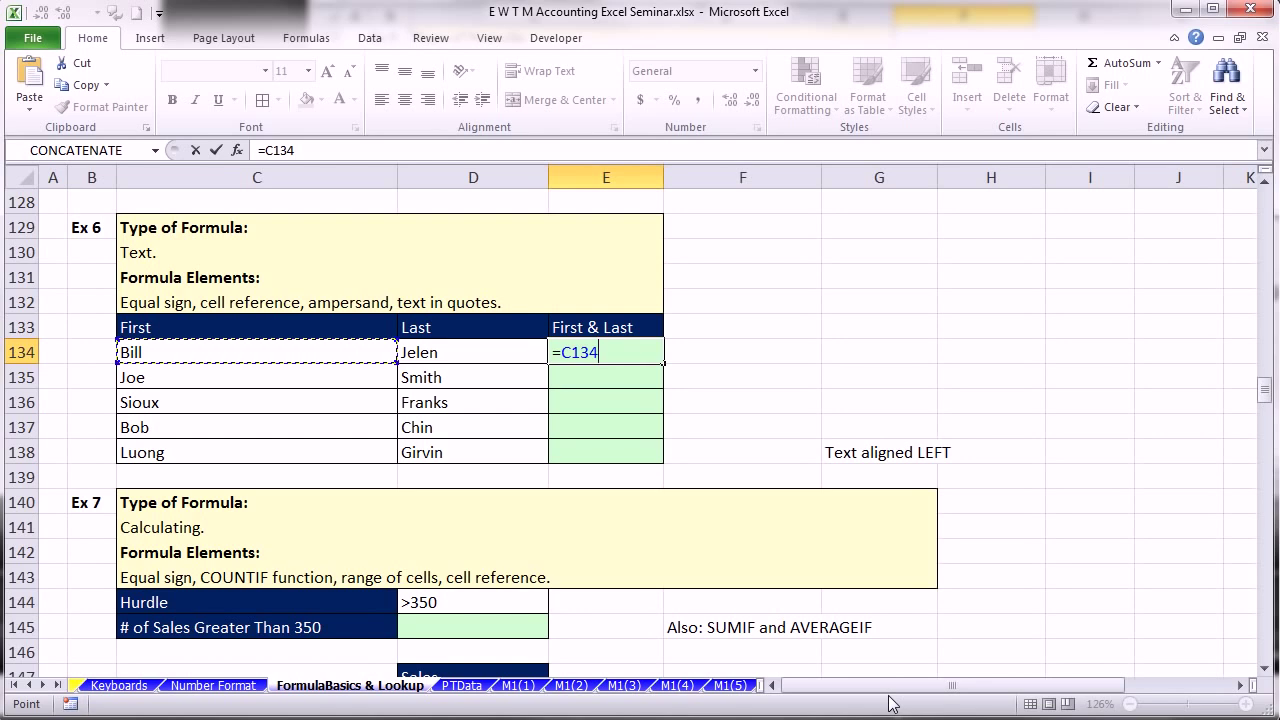
pyautogui.write('&')
pyautogui.press('Left')
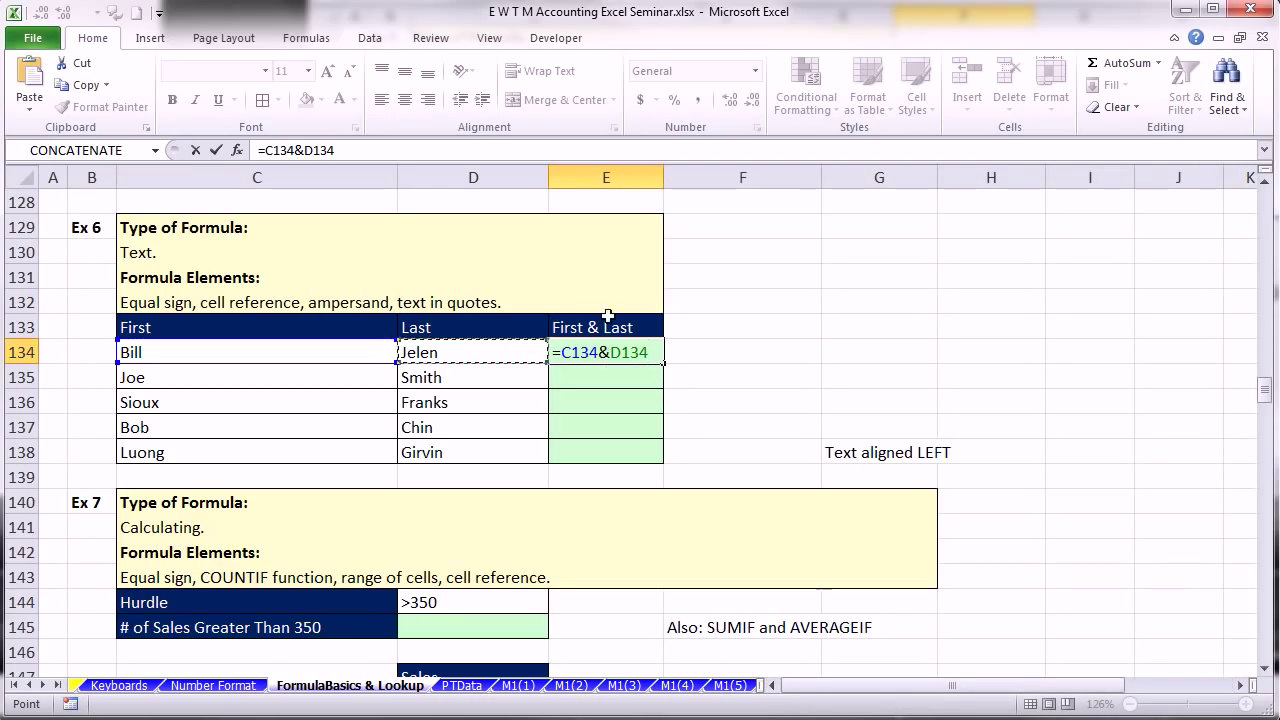
pyautogui.hotkey('ctrl', 'Return')
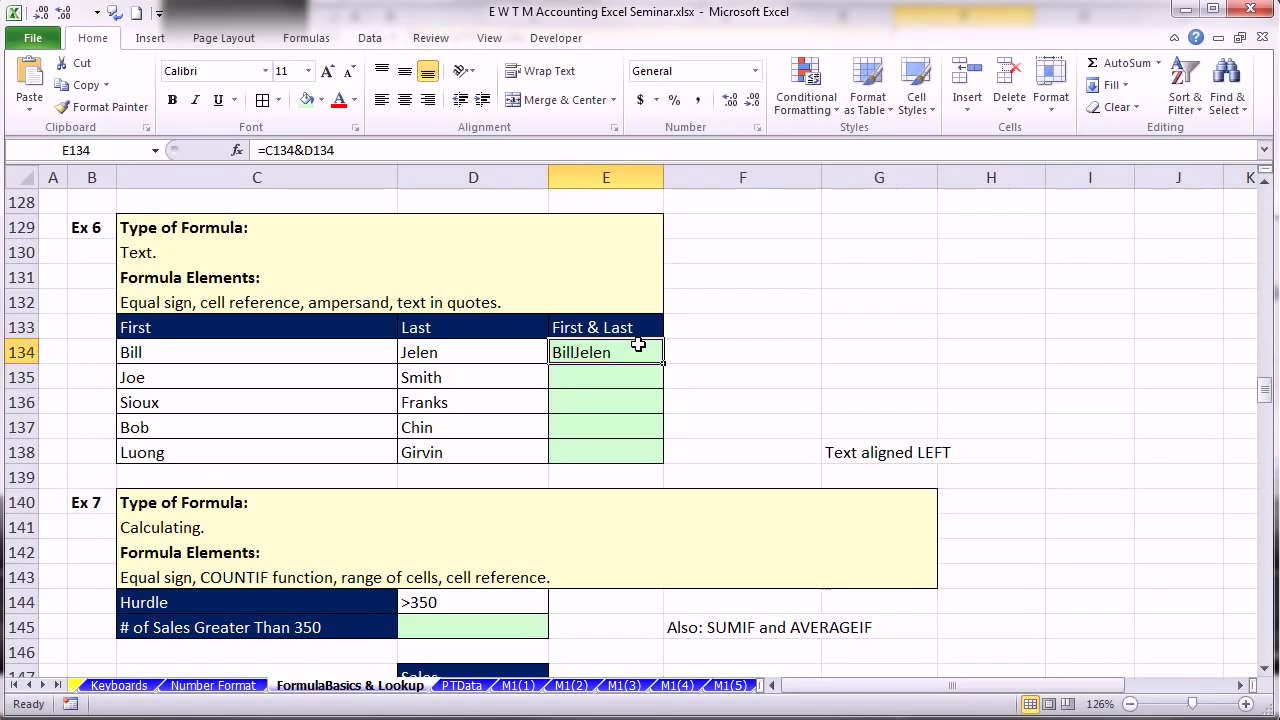
# - Insert a space between the joined names by changing the formula in E134 to =C134&" "&D134
pyautogui.press('F2')
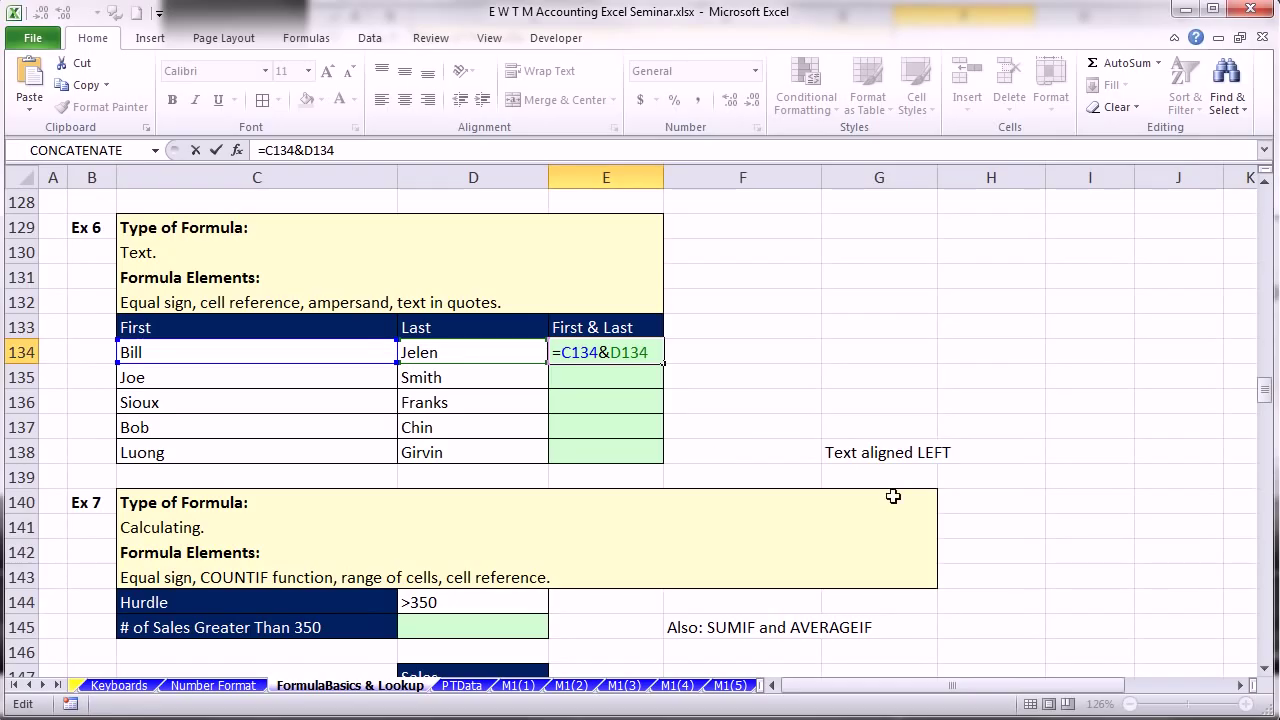
pyautogui.click(611, 352)
pyautogui.write('" "')
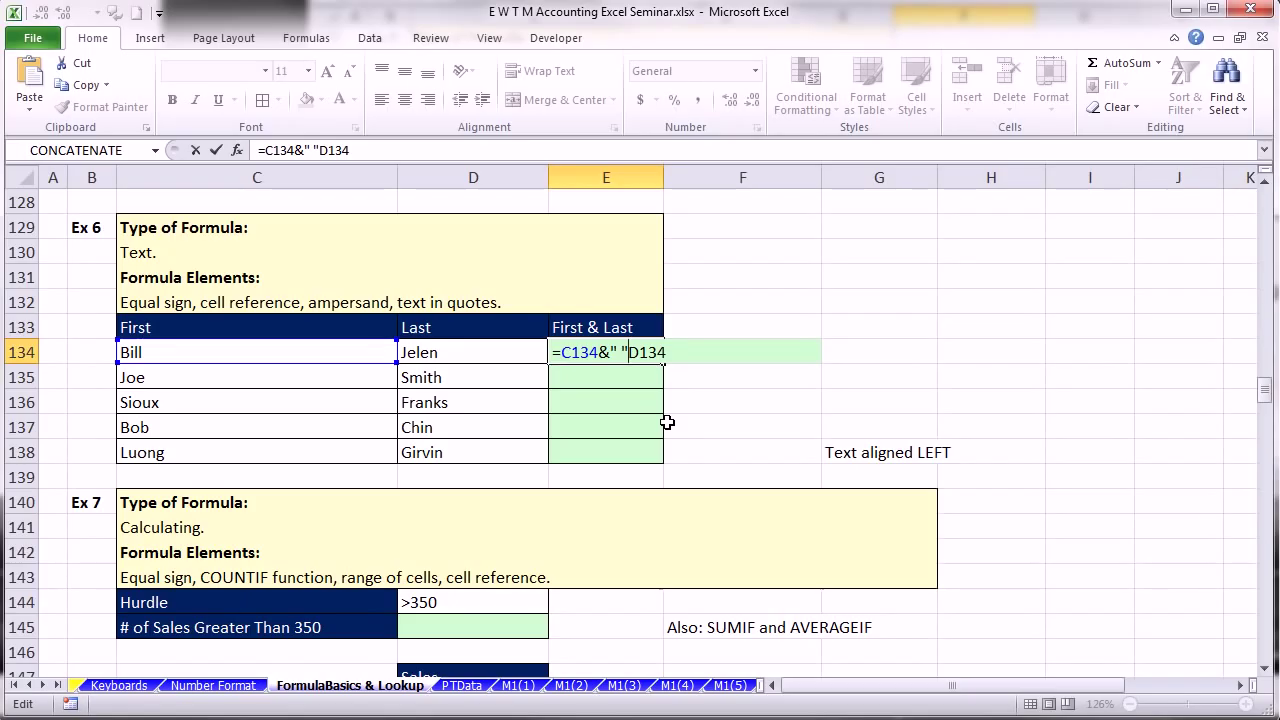
pyautogui.write('&')
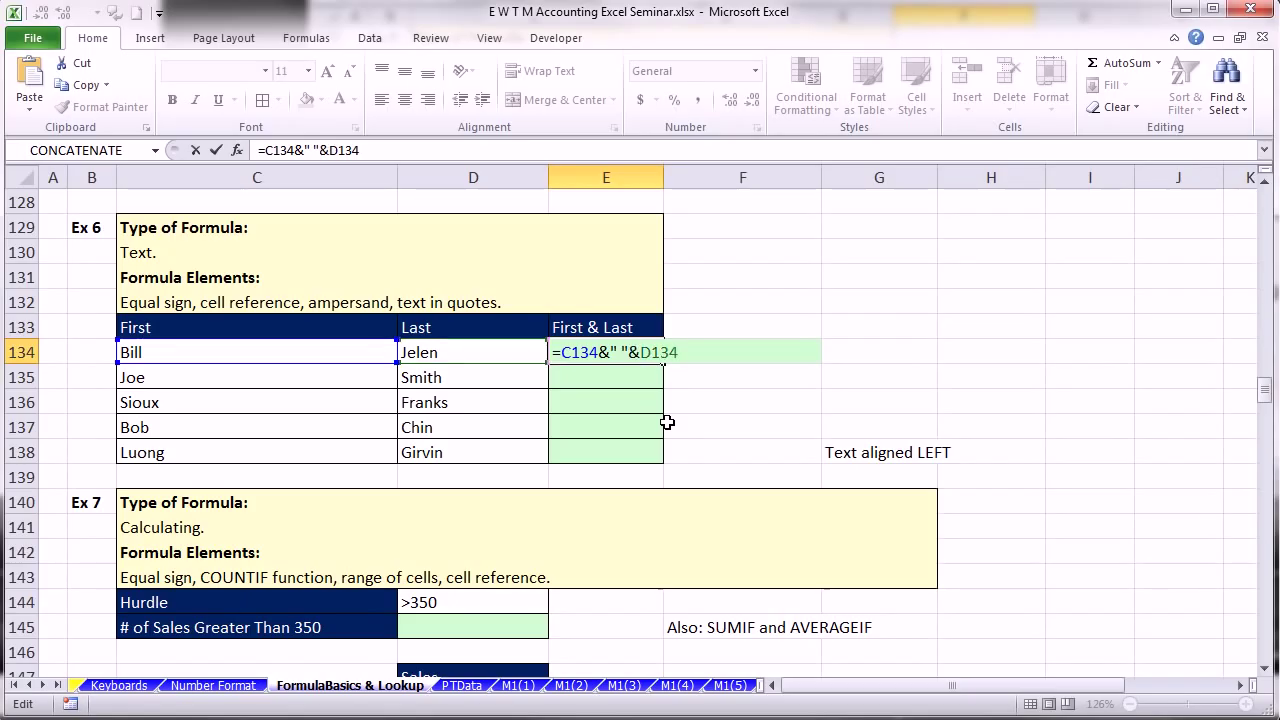
pyautogui.hotkey('ctrl', 'Return')
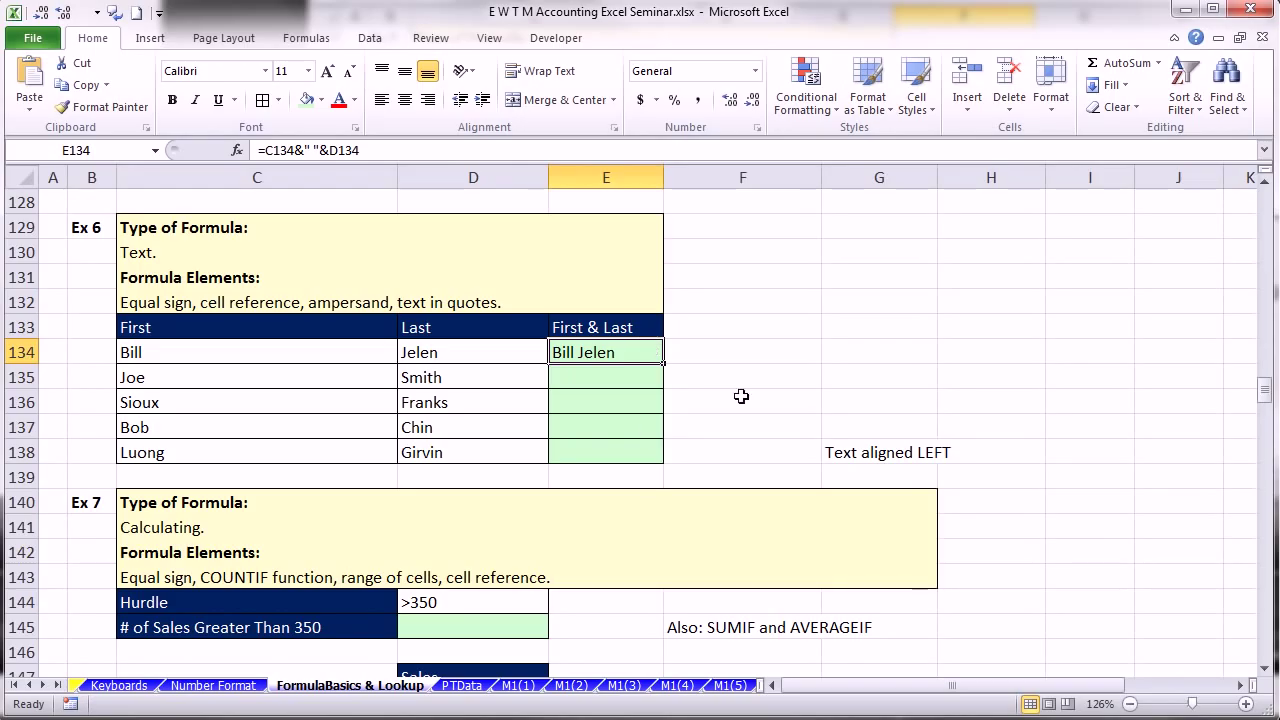
# - Copy the name-joining formula from E134 down the First & Last column to E138
pyautogui.click(778, 346)
pyautogui.click(916, 355)
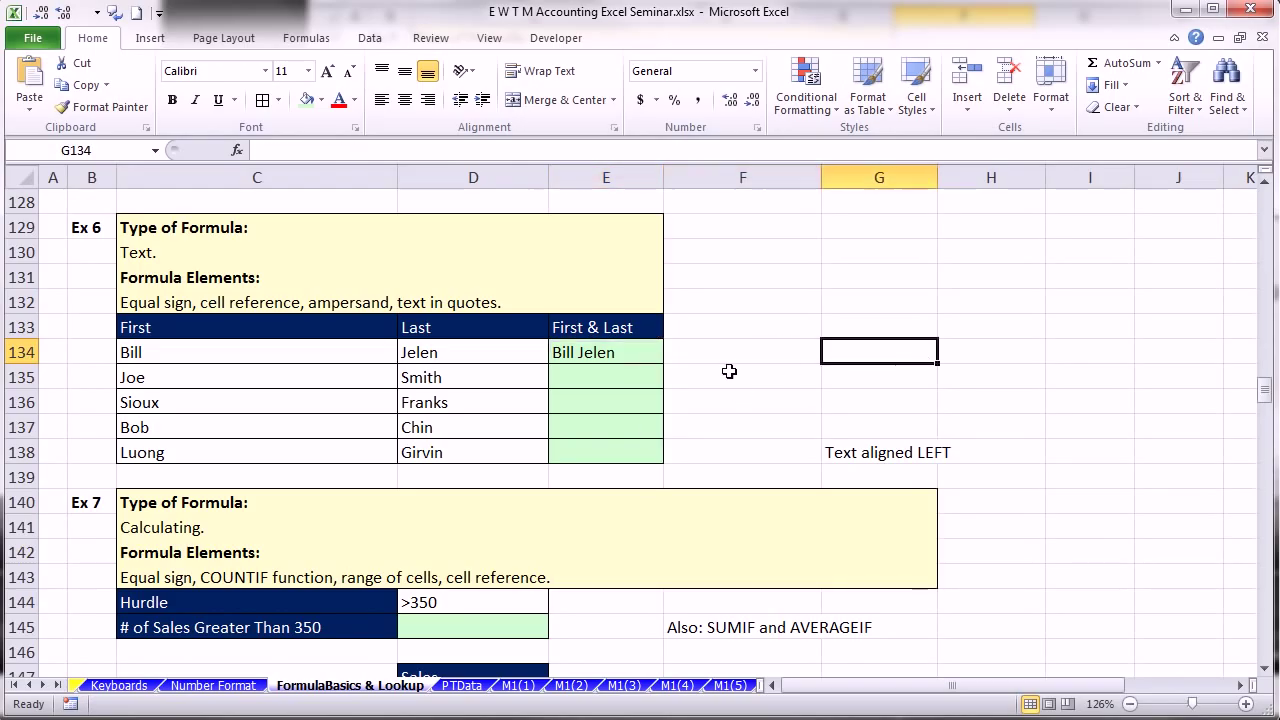
pyautogui.click(633, 355)
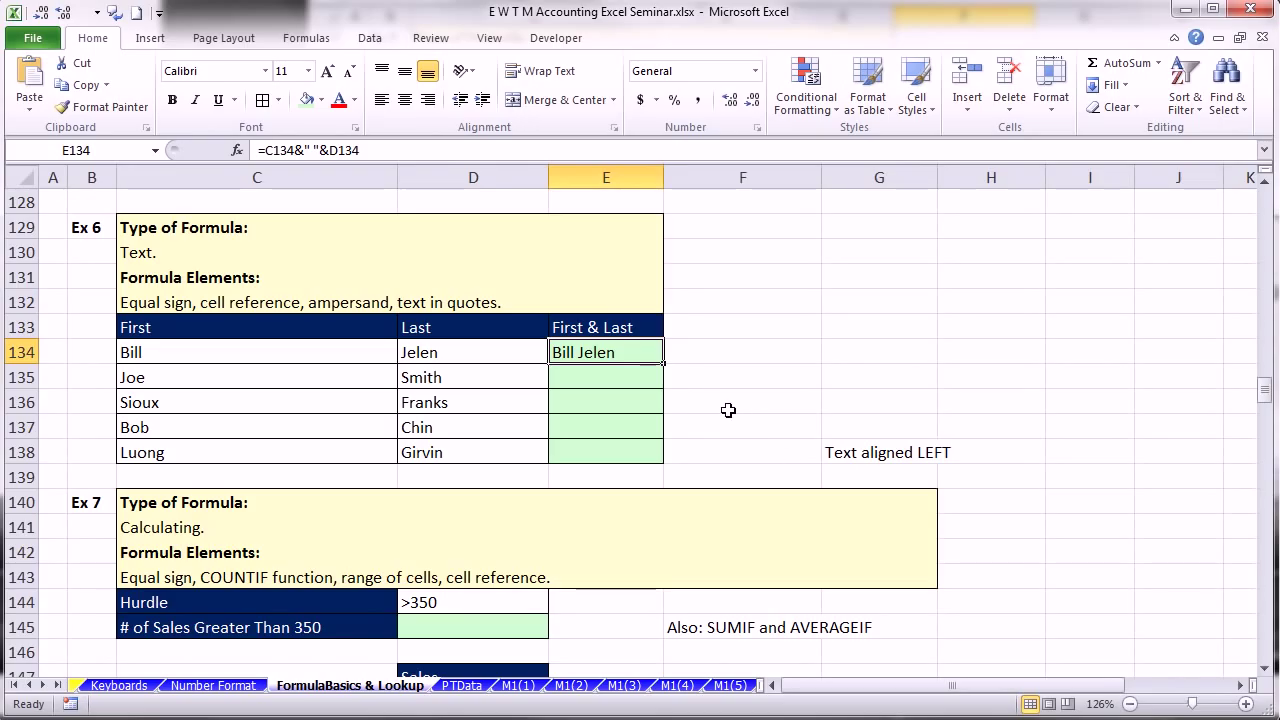
pyautogui.doubleClick(663, 362)
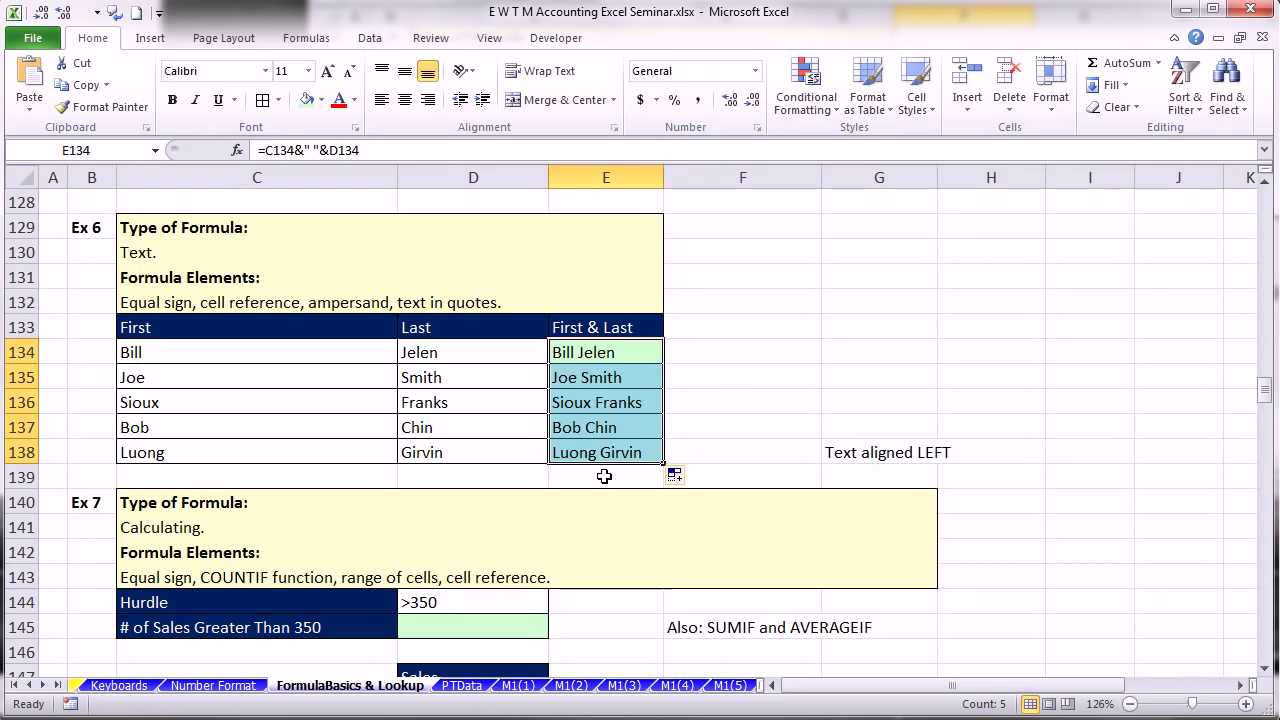
# - In Ex 7, count the sales that meet the hurdle by entering =COUNTIF(D148:D153,D144) in D145
pyautogui.click(1265, 669)
pyautogui.click(1266, 671)
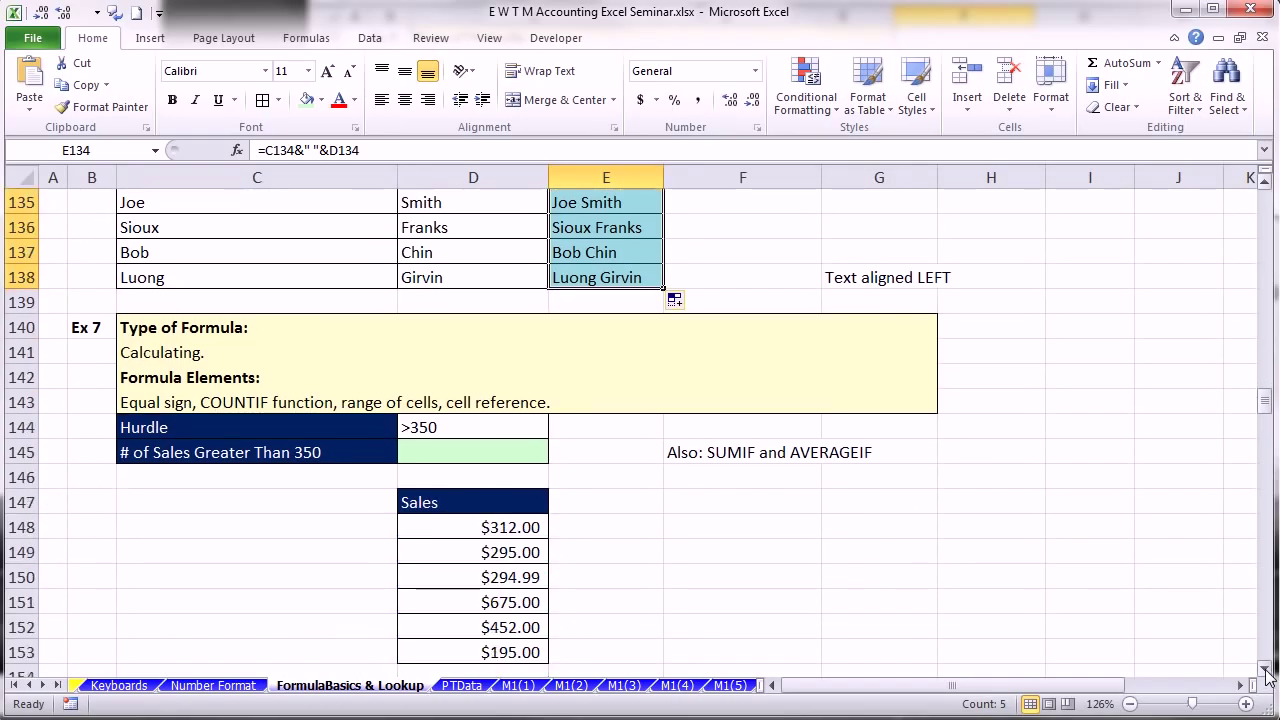
pyautogui.click(1266, 671)
pyautogui.click(1266, 671)
pyautogui.click(1266, 671)
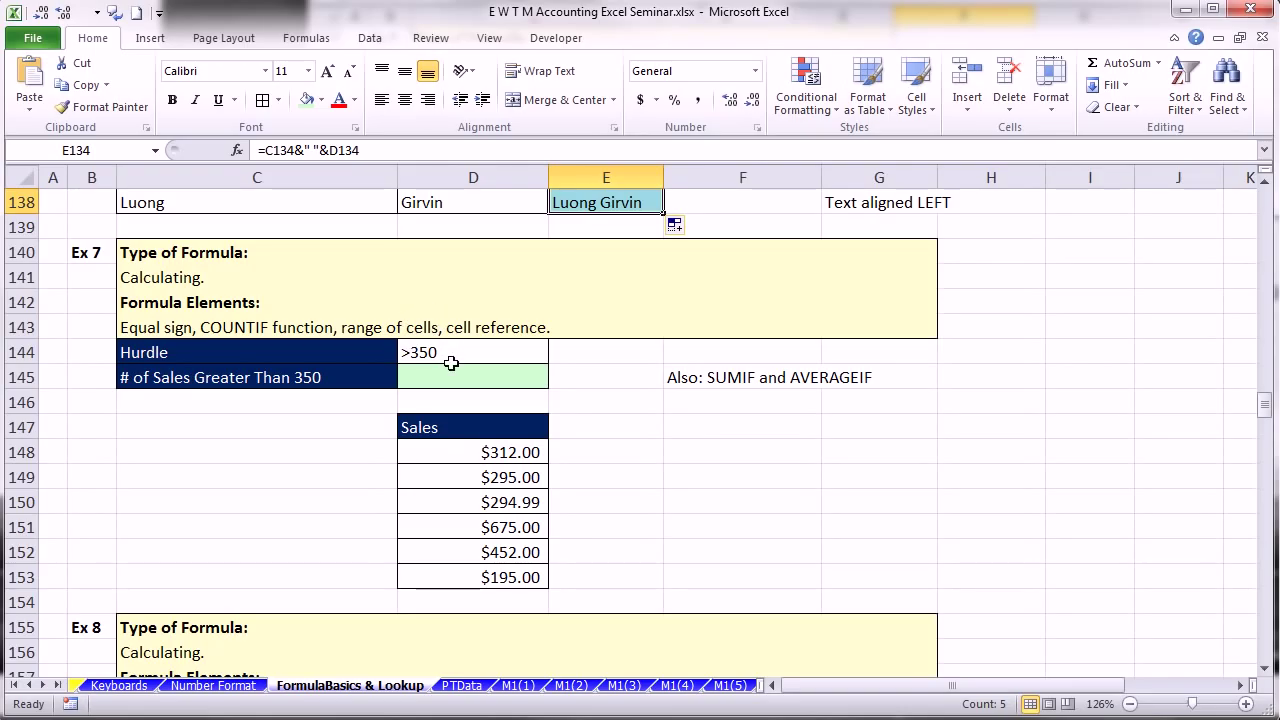
pyautogui.click(505, 376)
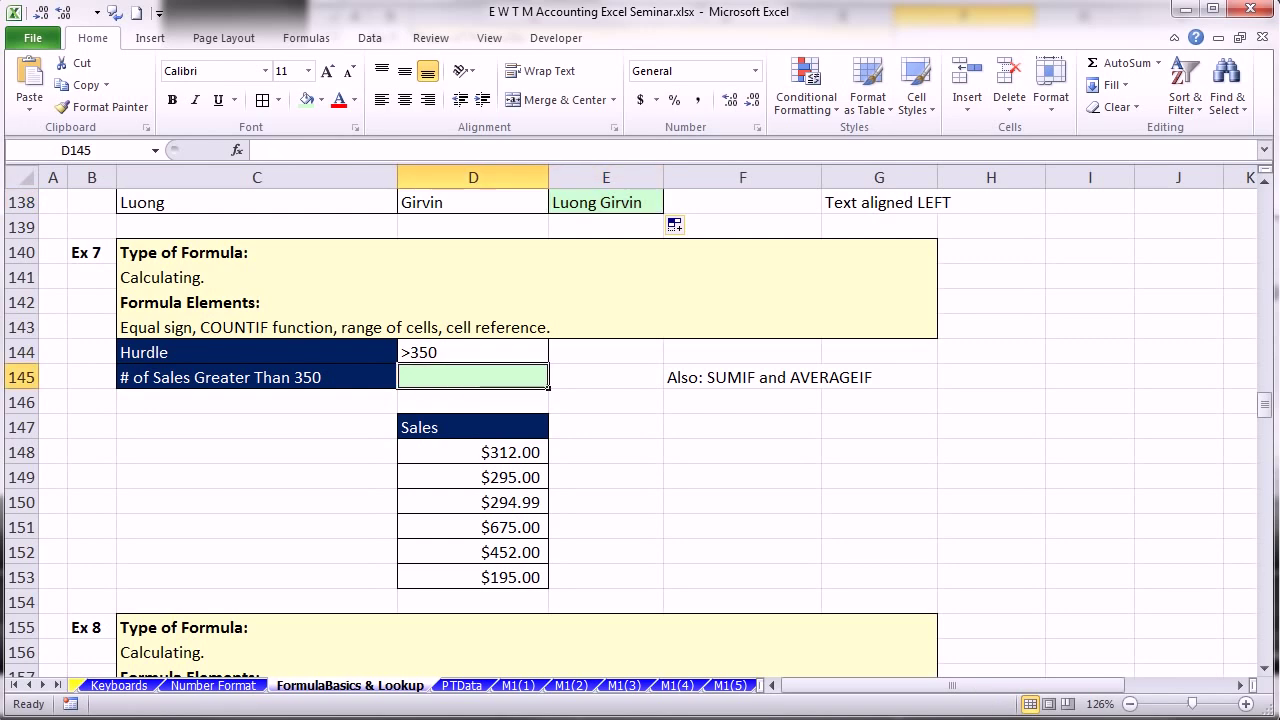
pyautogui.write('=')
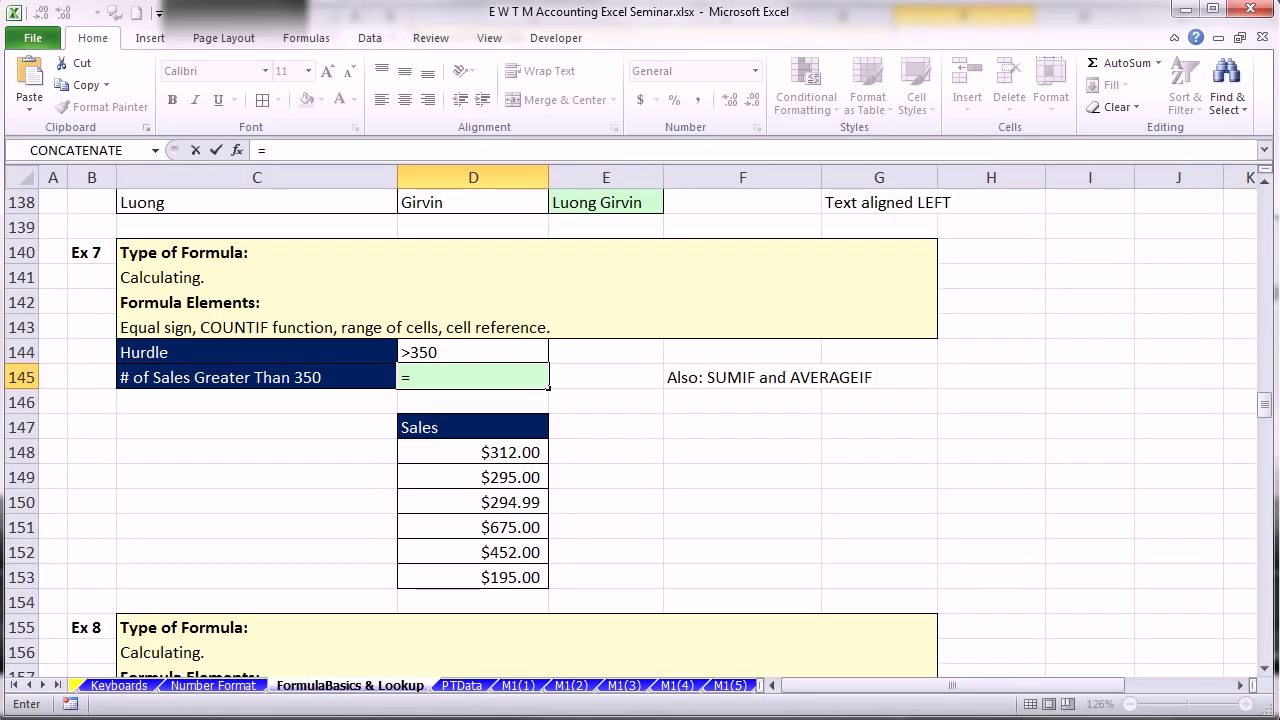
pyautogui.write('counti')
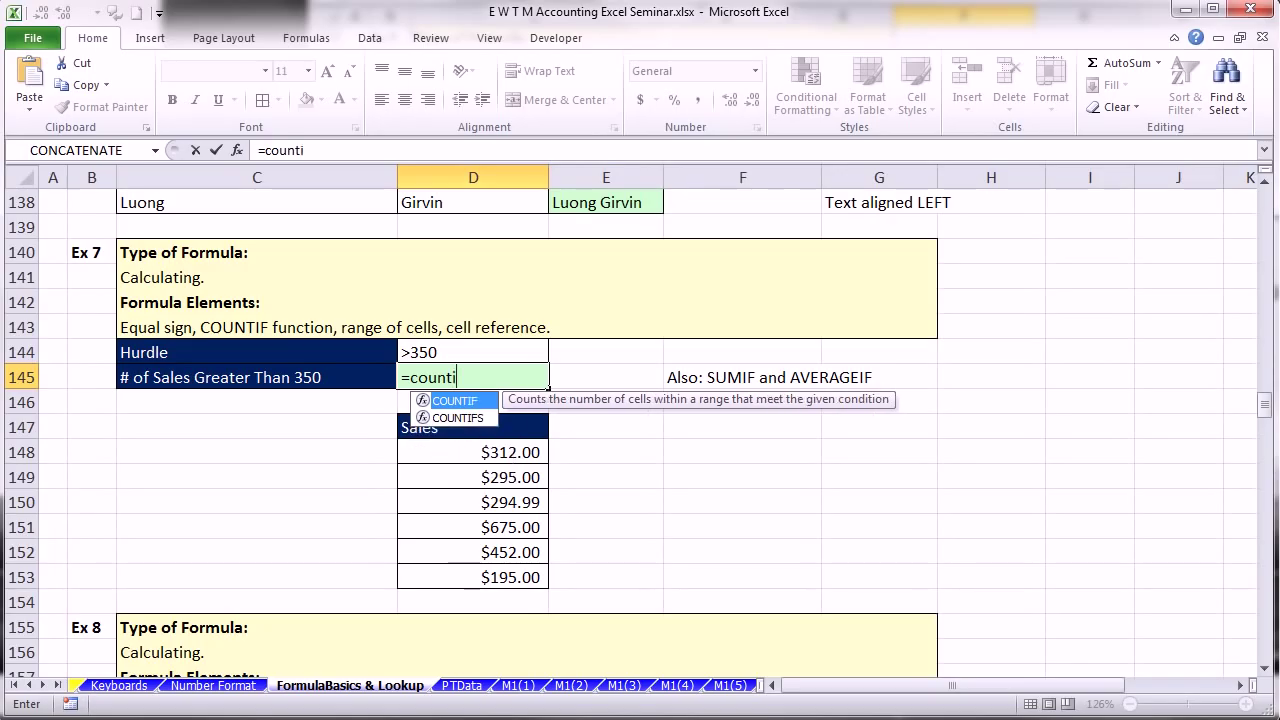
pyautogui.press('Tab')
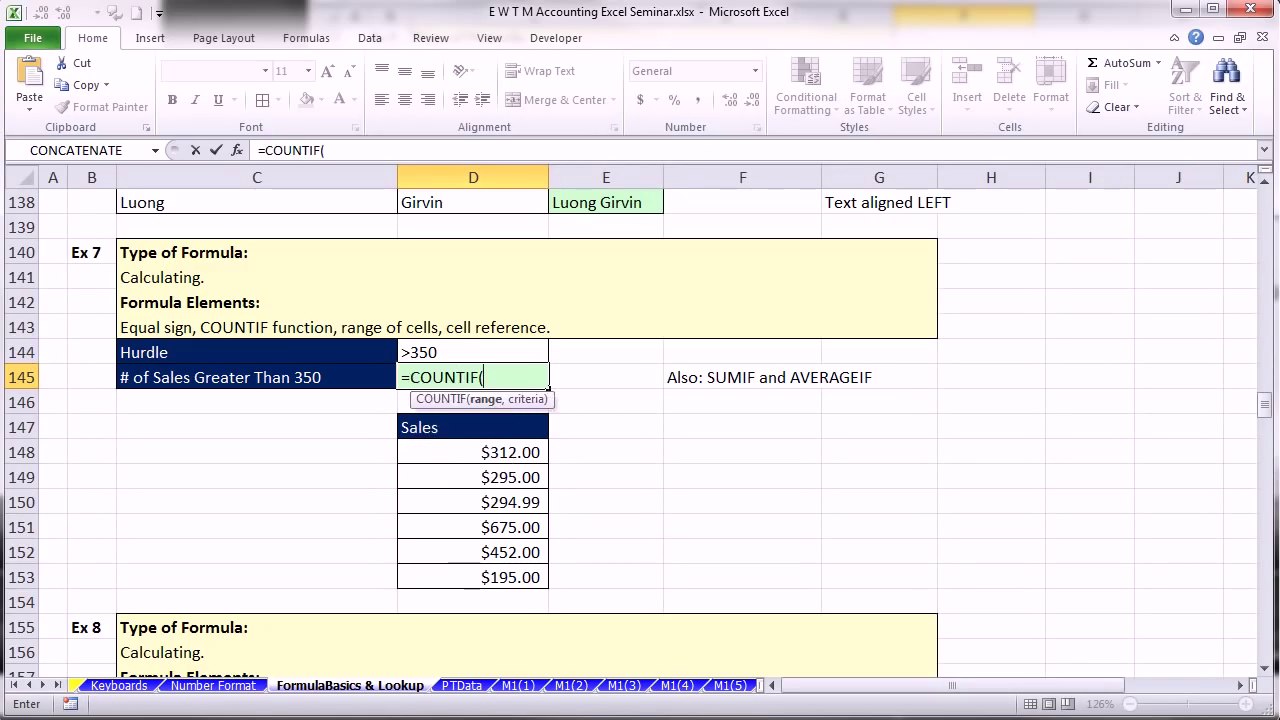
pyautogui.moveTo(445, 451); pyautogui.dragTo(471, 577)
pyautogui.write(',')
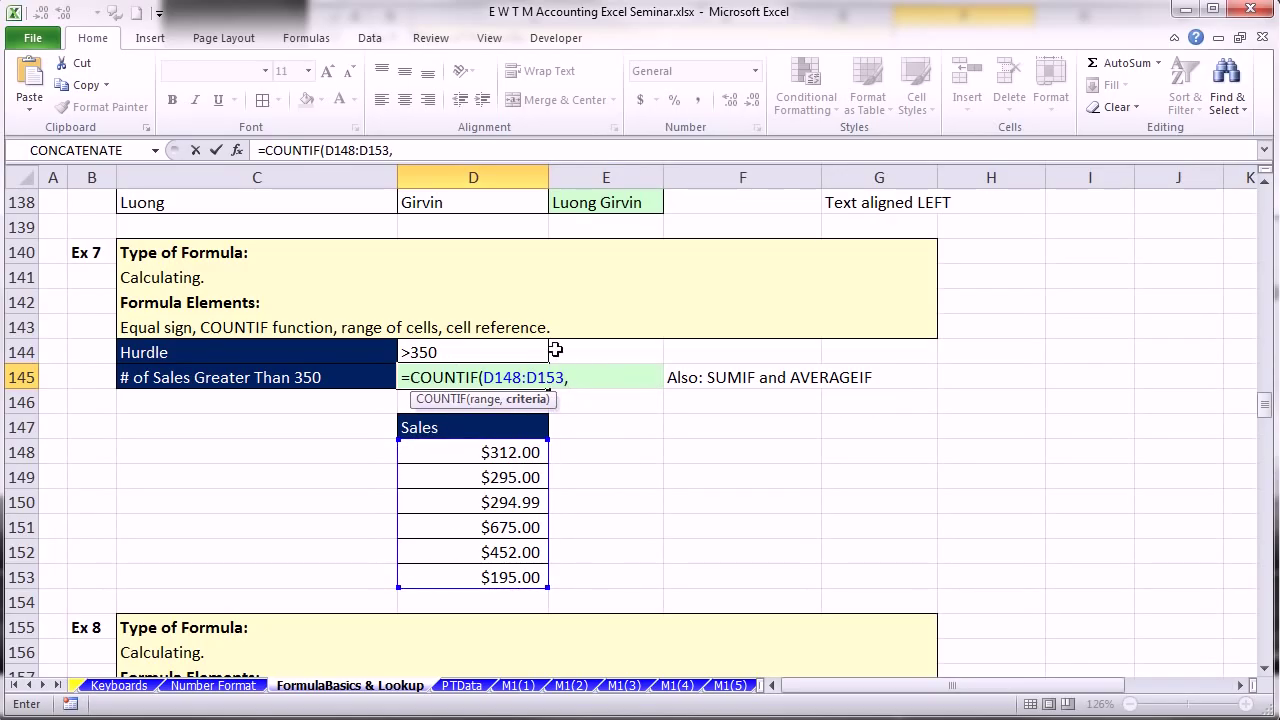
pyautogui.click(450, 352)
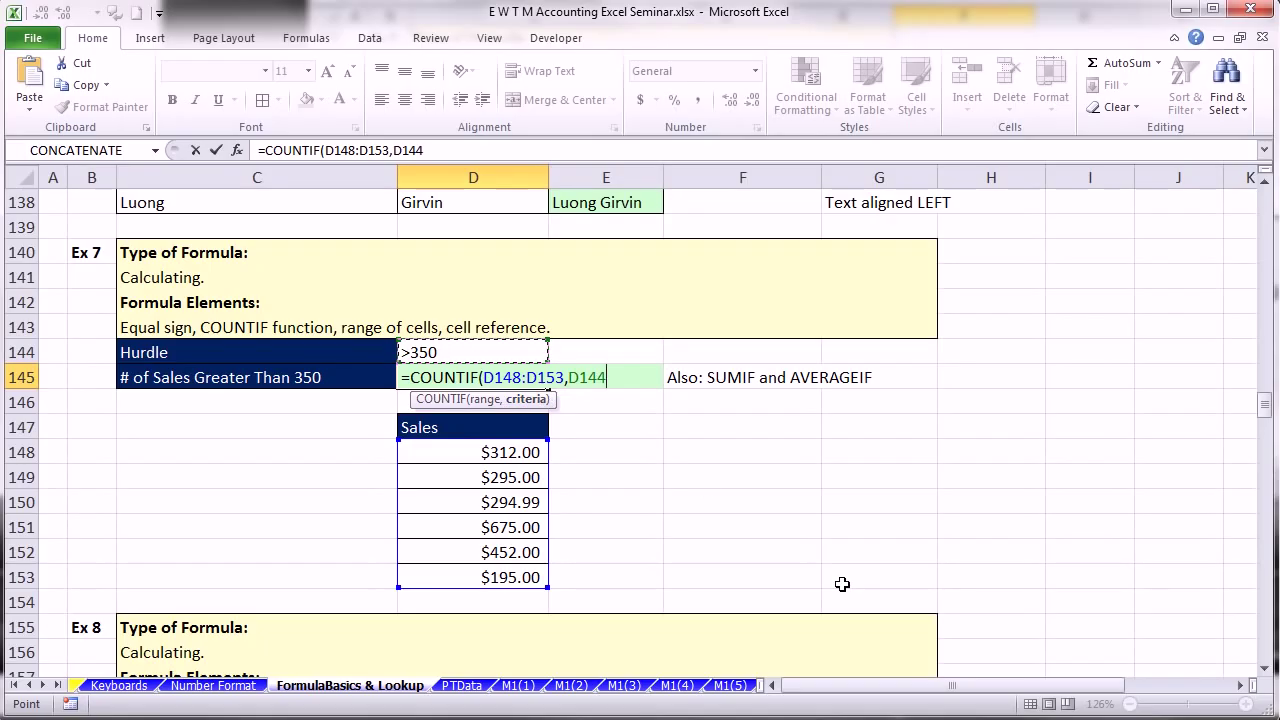
pyautogui.write(')')
pyautogui.hotkey('ctrl', 'Return')
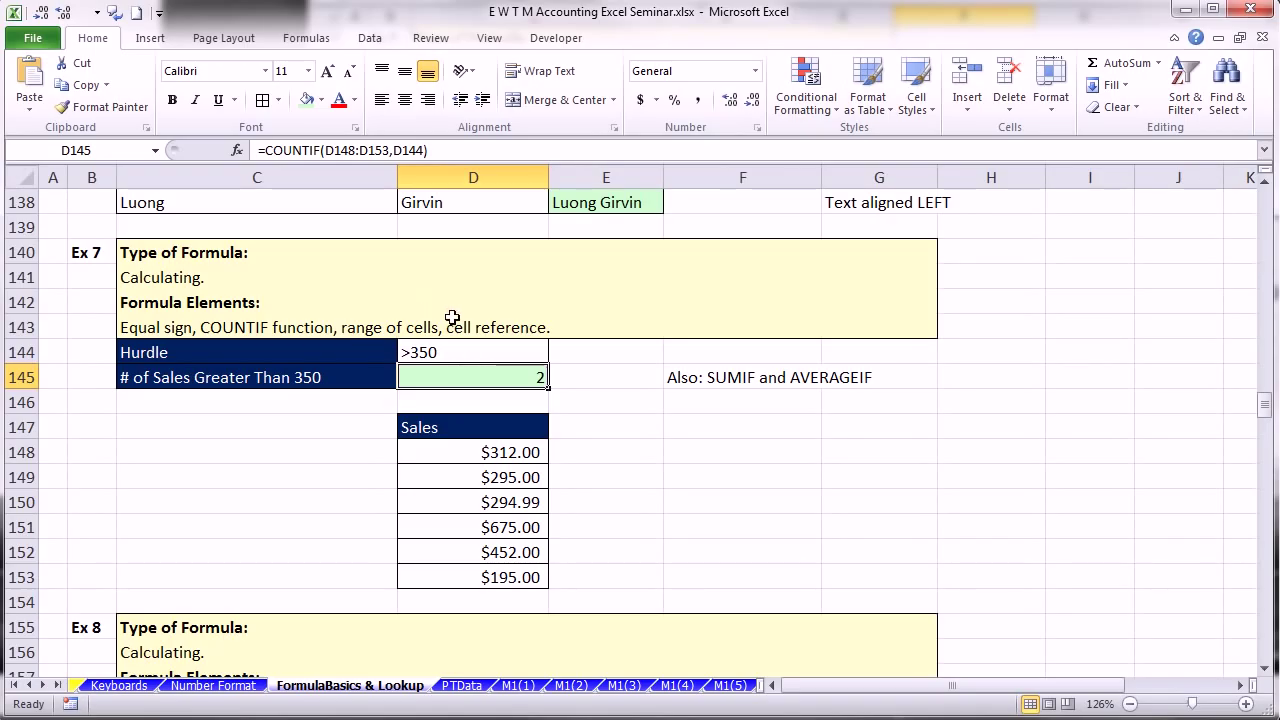
# - In Ex 8, begin a COUNTIF formula in D160 with sales range D163:D168 and hurdle cell D159 as the criteria
pyautogui.click(1265, 669)
pyautogui.click(1265, 669)
pyautogui.scroll(-5, 1269, 677)
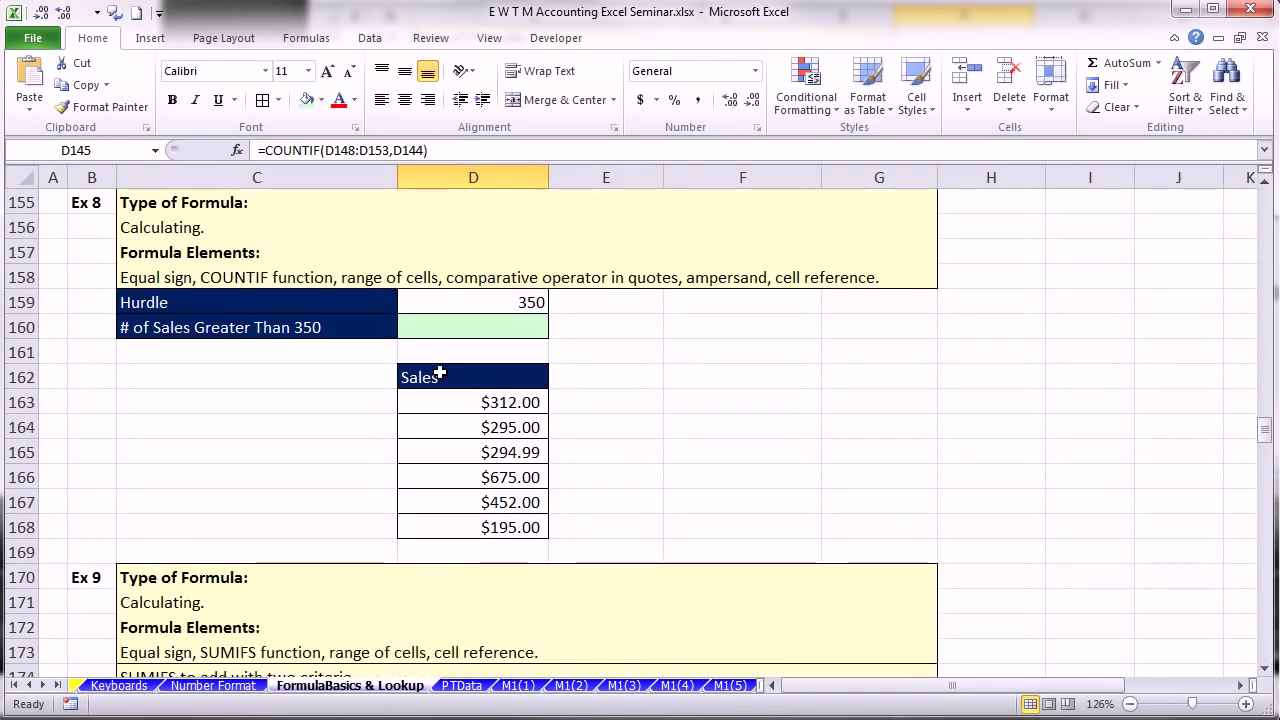
pyautogui.click(458, 327)
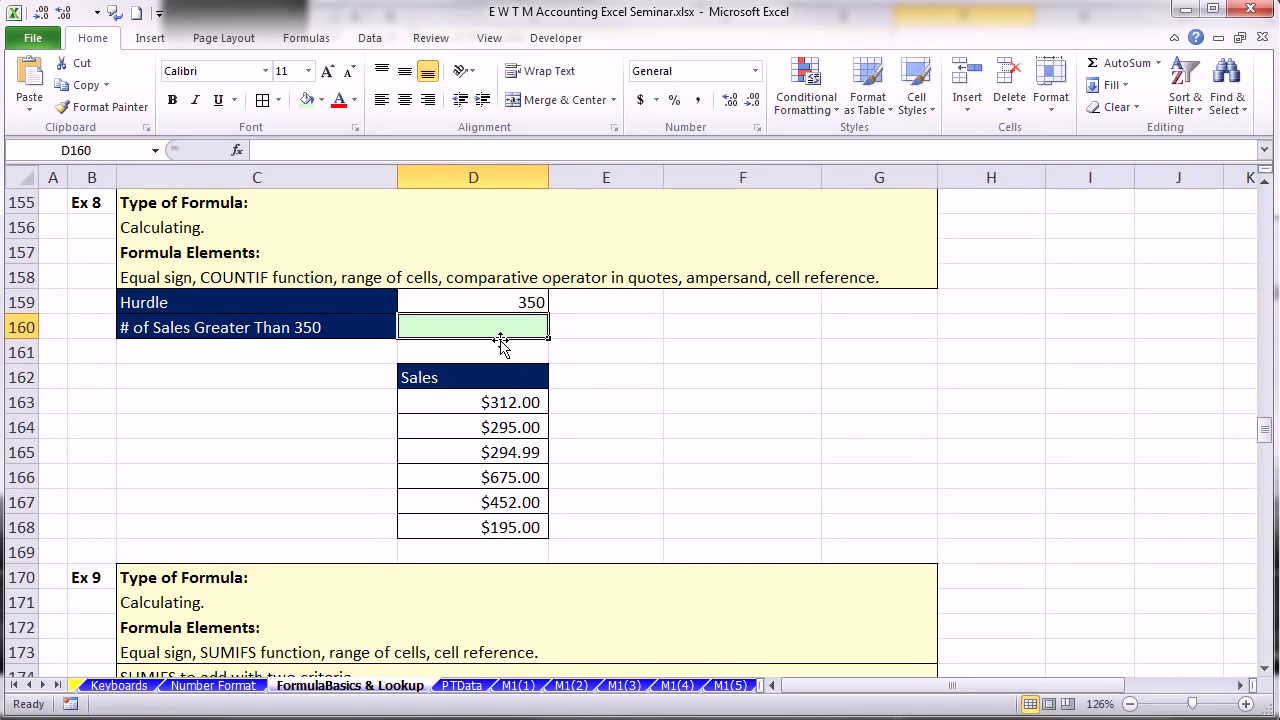
pyautogui.write('=coun')
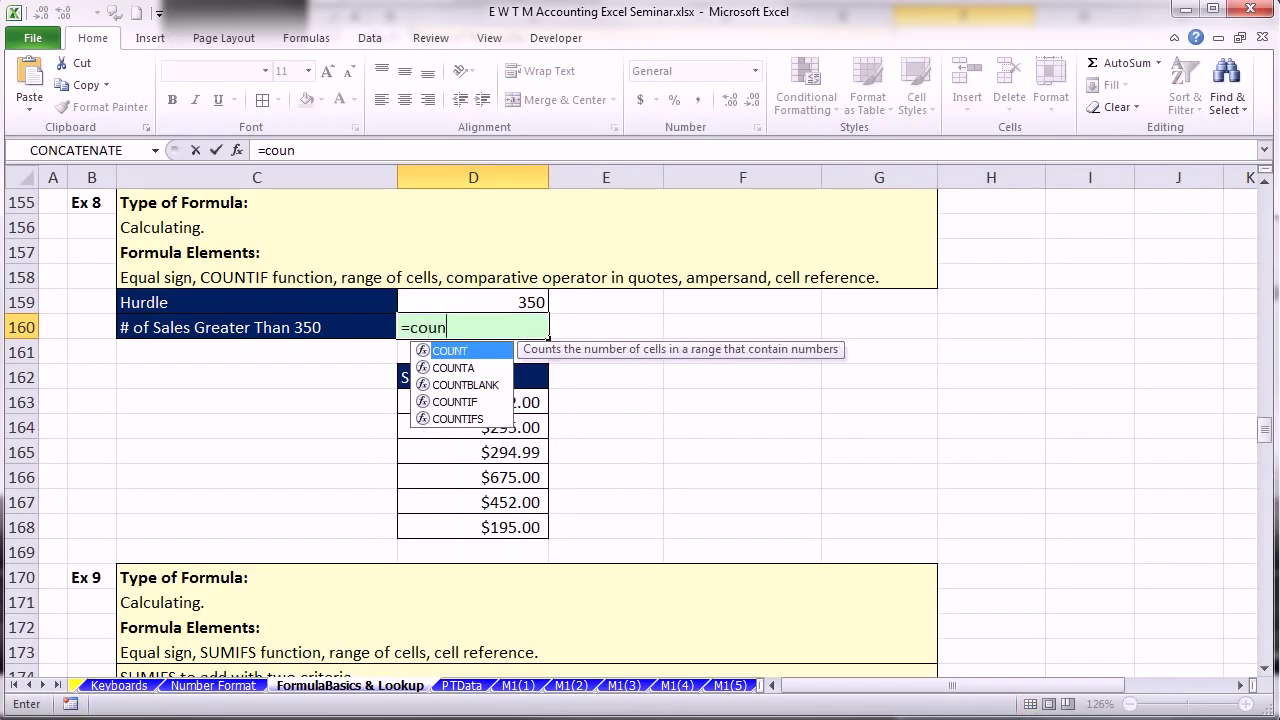
pyautogui.write('if')
pyautogui.press('Tab')
pyautogui.moveTo(454, 401); pyautogui.dragTo(469, 514)
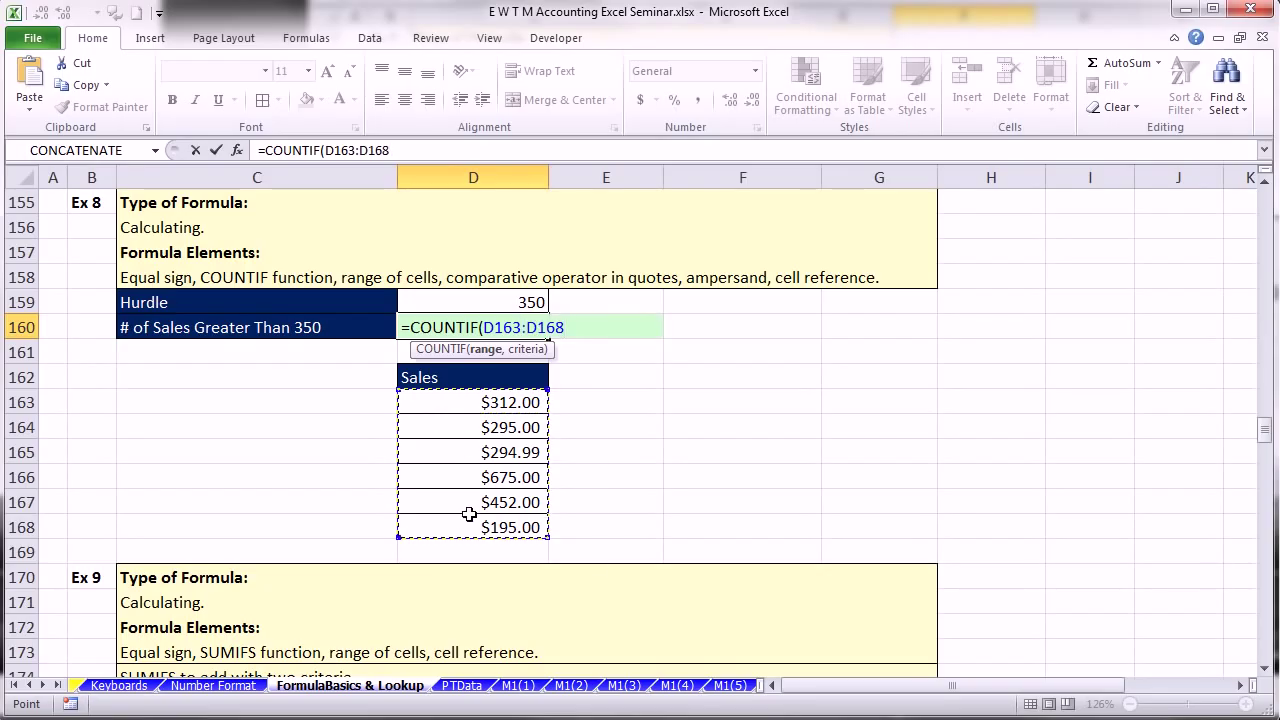
pyautogui.write(',')
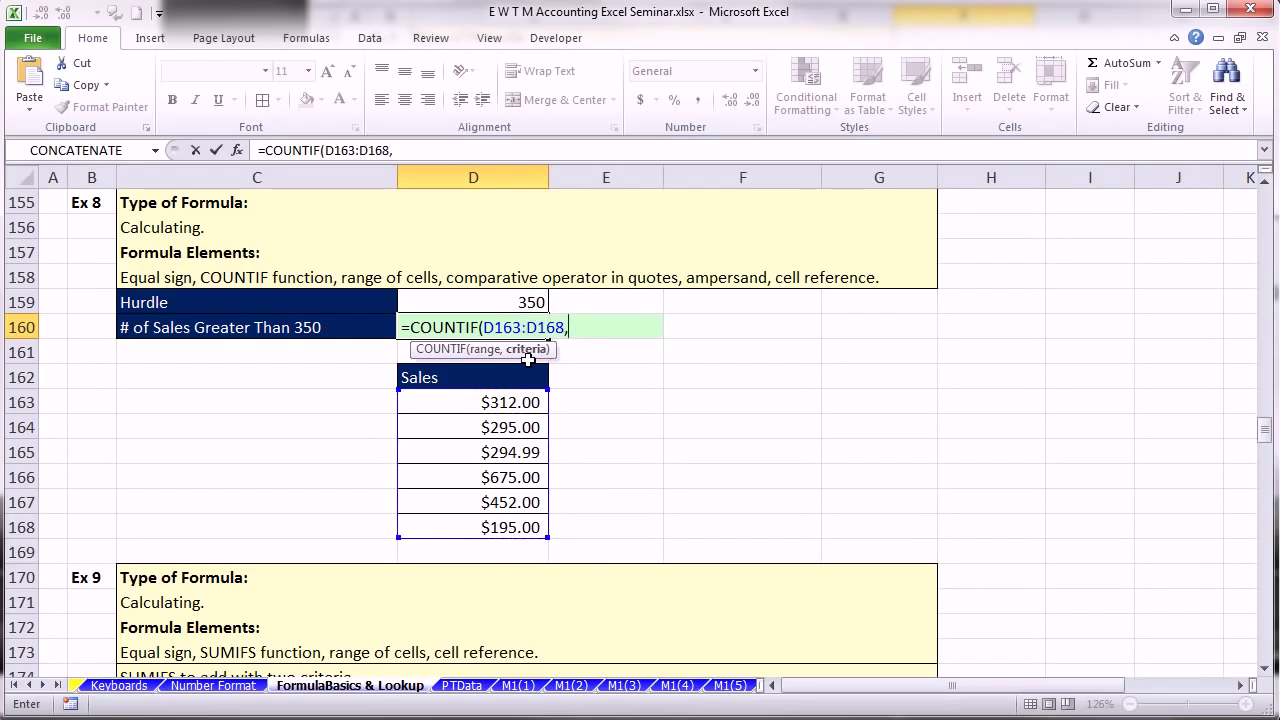
pyautogui.click(489, 296)
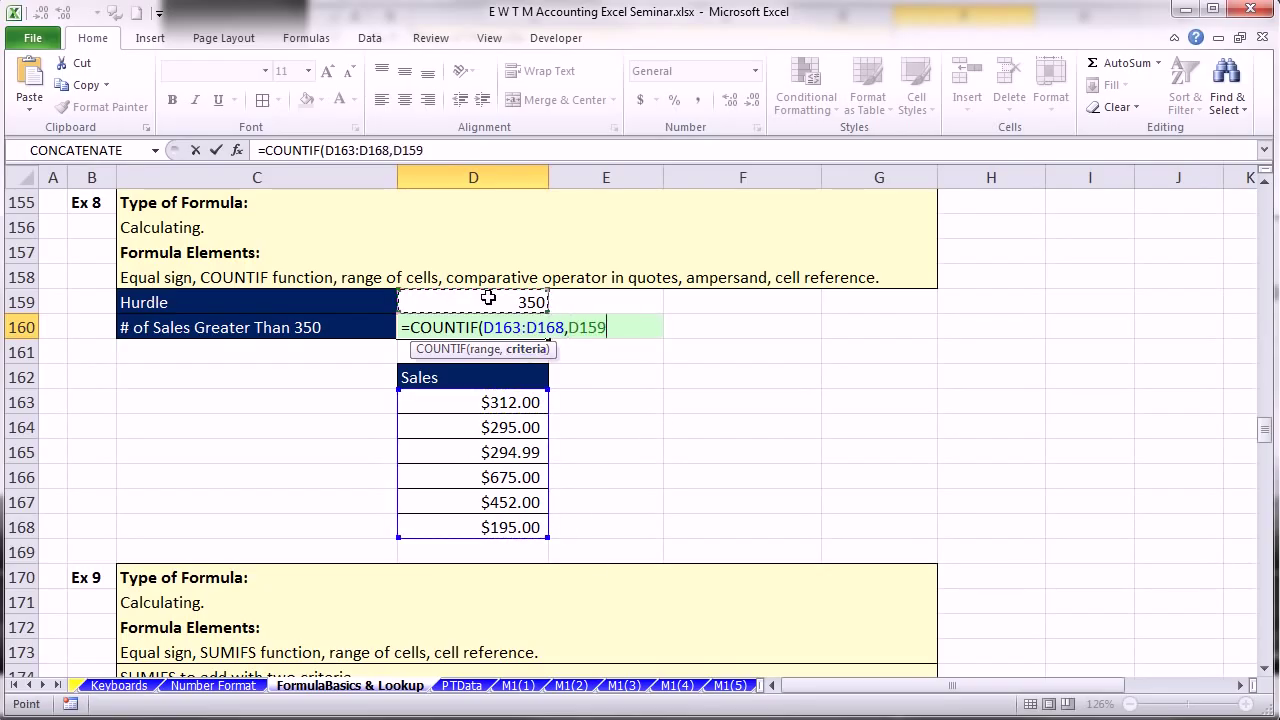
# - Join a quoted greater-than operator to the hurdle reference and enter the formula as =COUNTIF(D163:D168,">"&D159)
pyautogui.click(571, 329)
pyautogui.write('">')
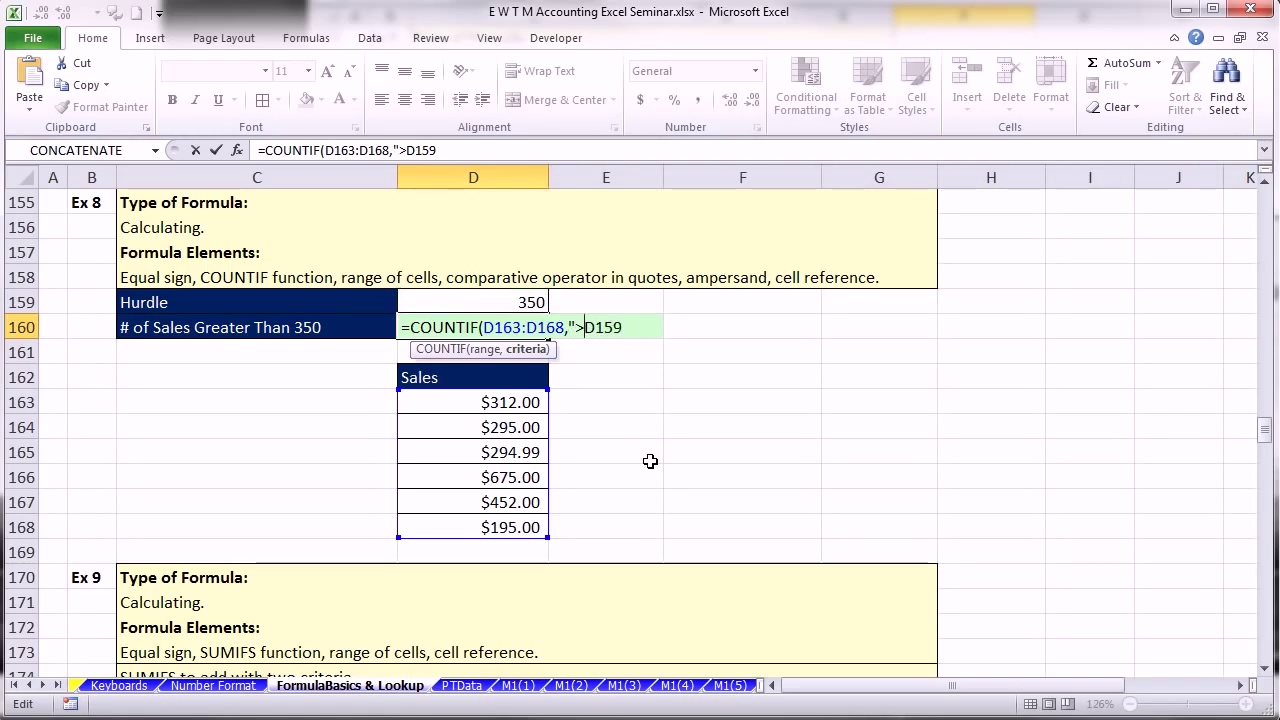
pyautogui.write('"&')
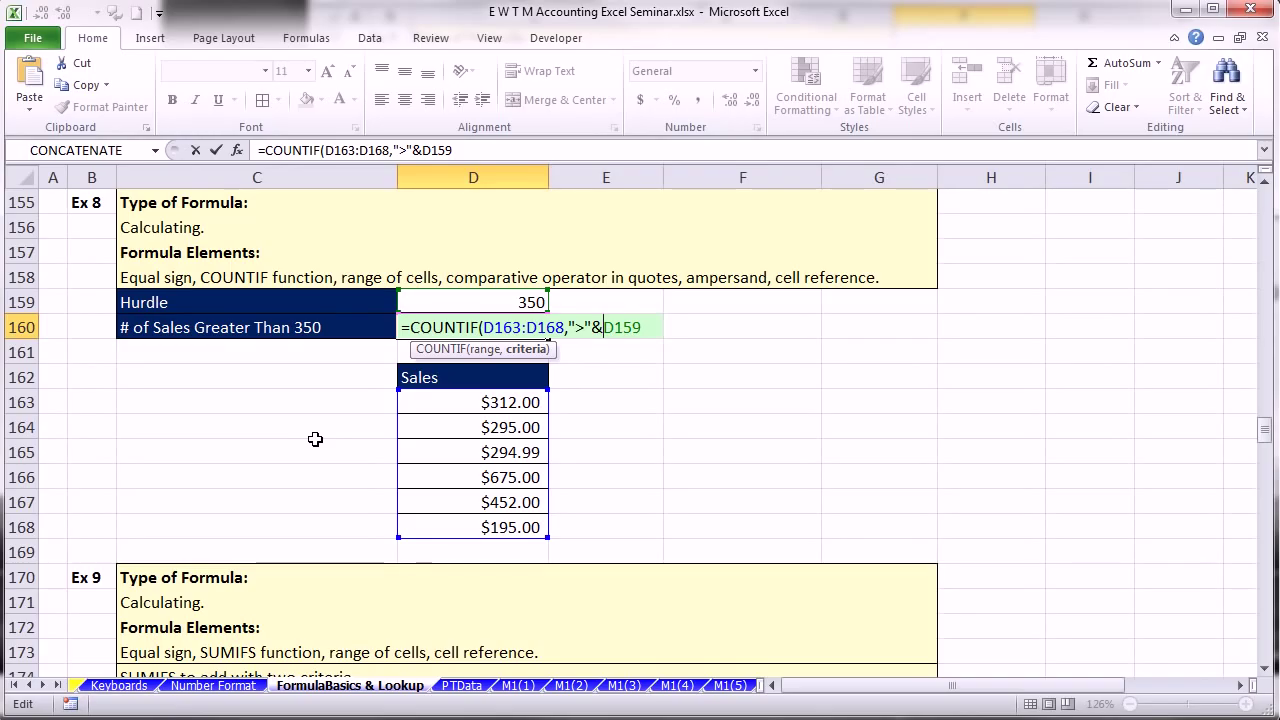
pyautogui.press('End')
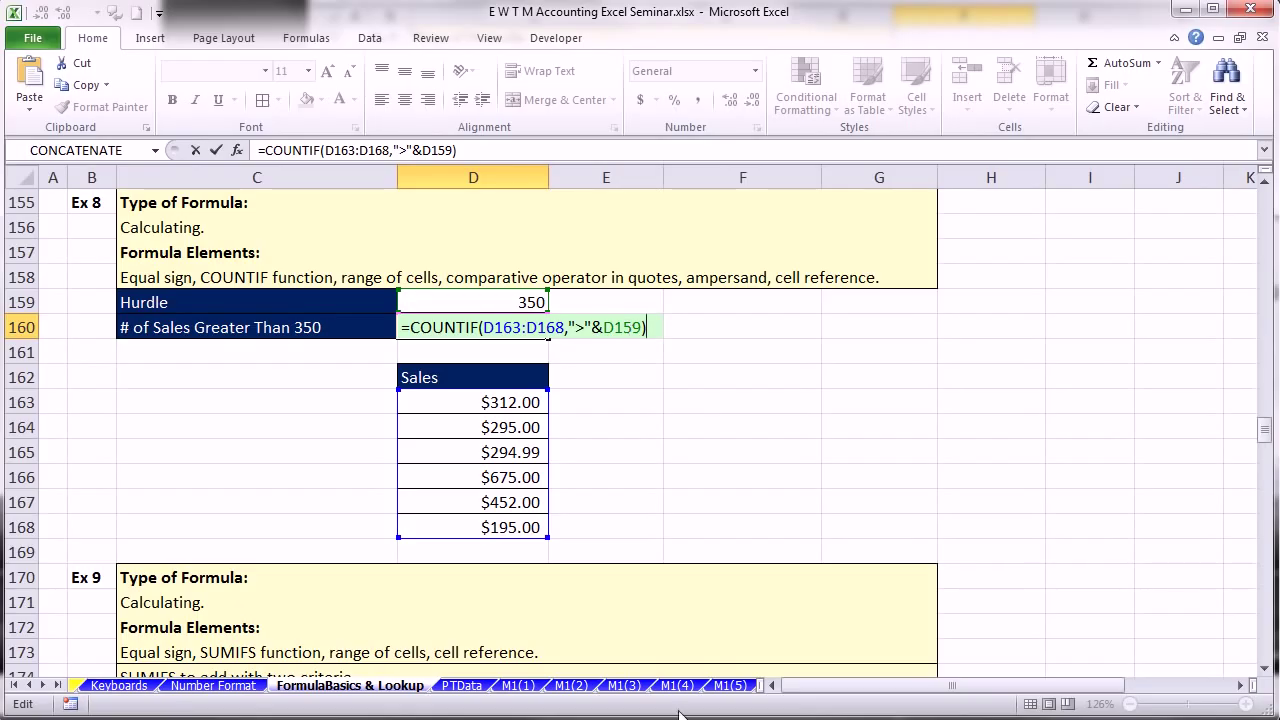
pyautogui.hotkey('ctrl', 'Return')
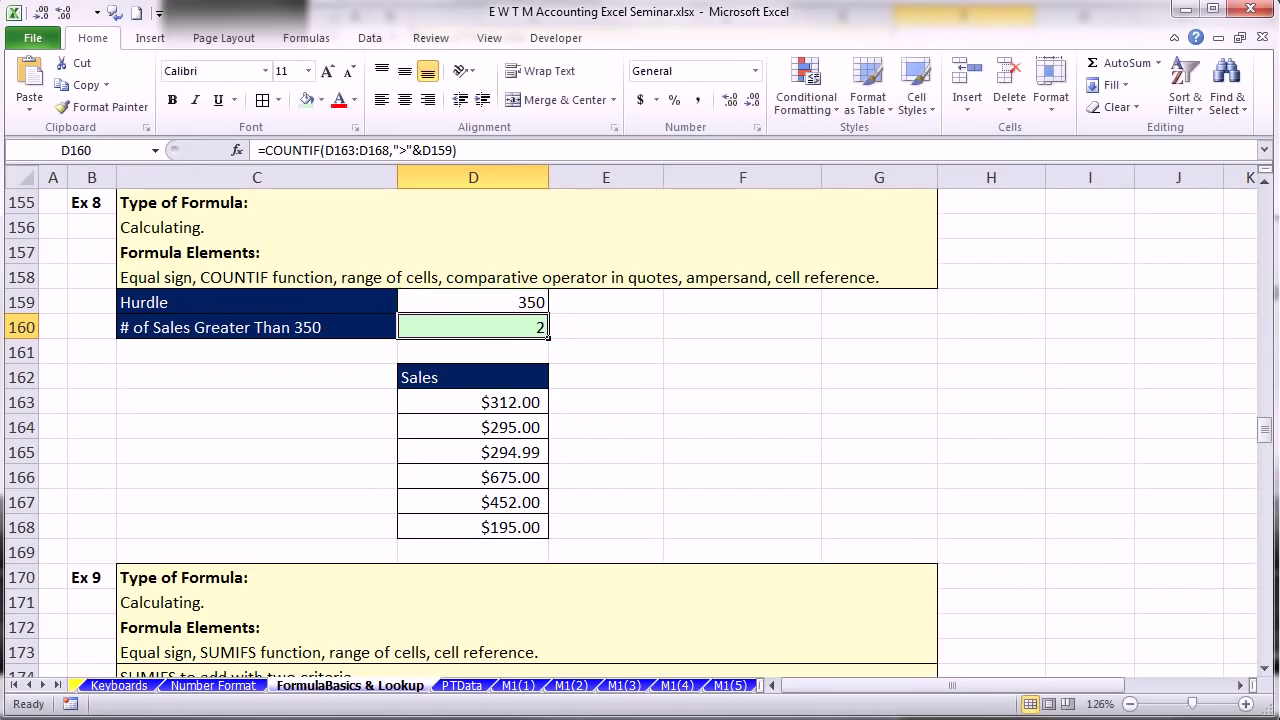
# - Inspect the label formula in C160 of Ex 8 and clear only that cell's formatting
pyautogui.doubleClick(316, 327)
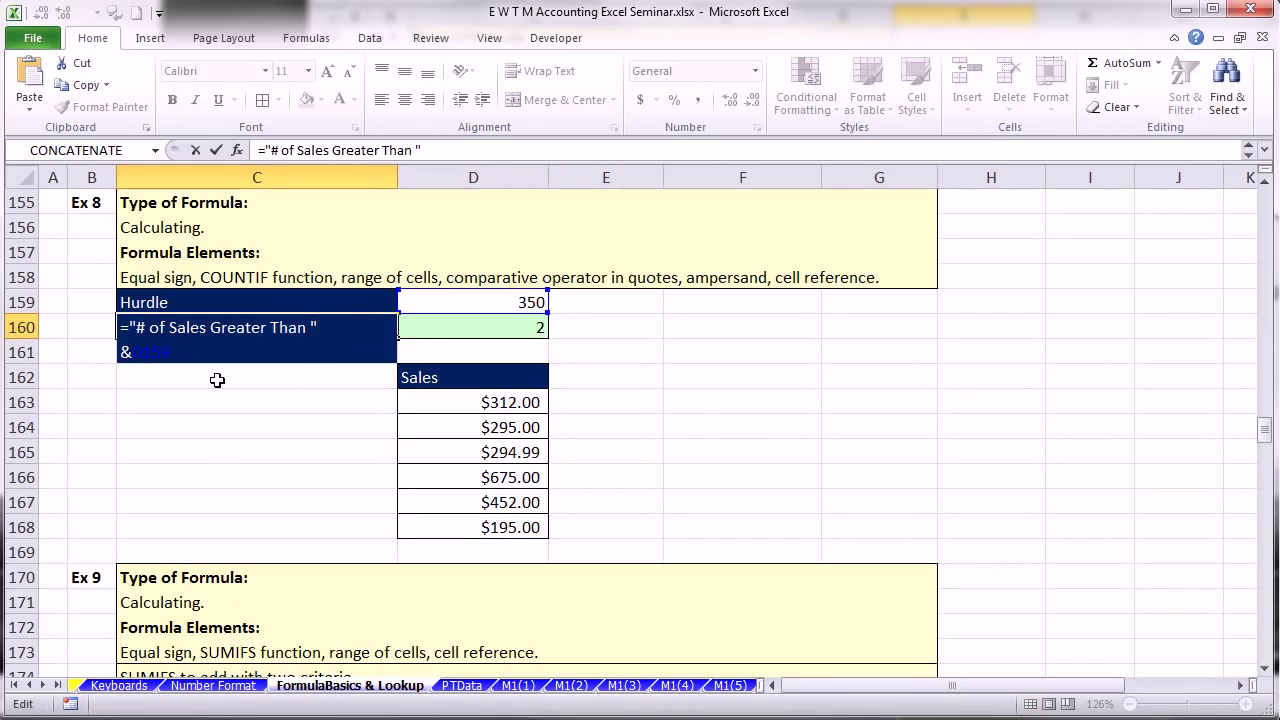
pyautogui.hotkey('ctrl', 'Return')
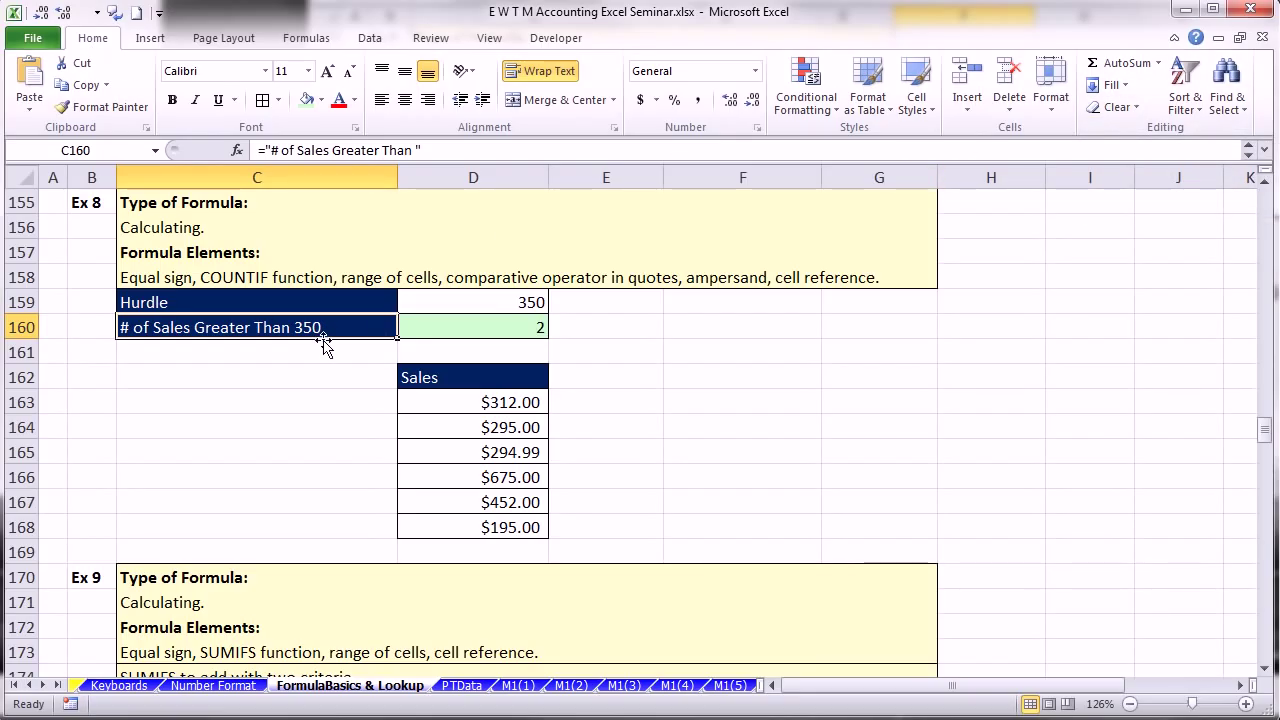
pyautogui.click(1140, 107)
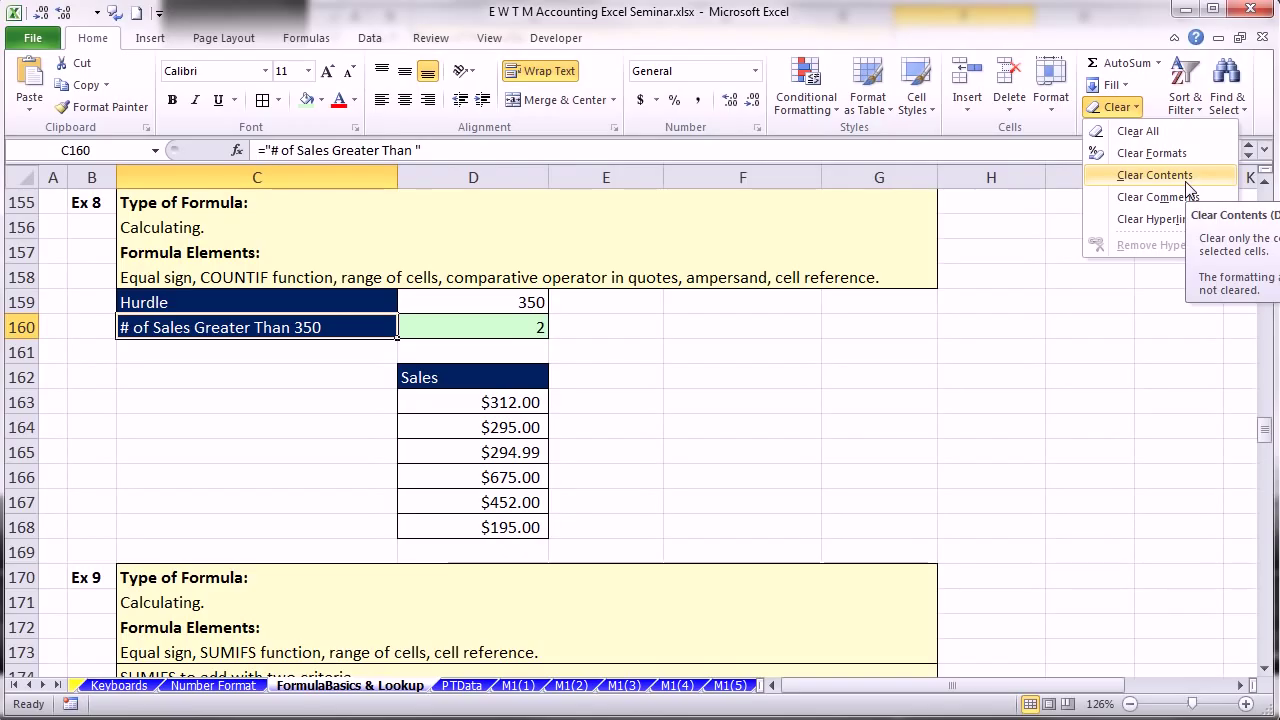
pyautogui.click(1160, 153)
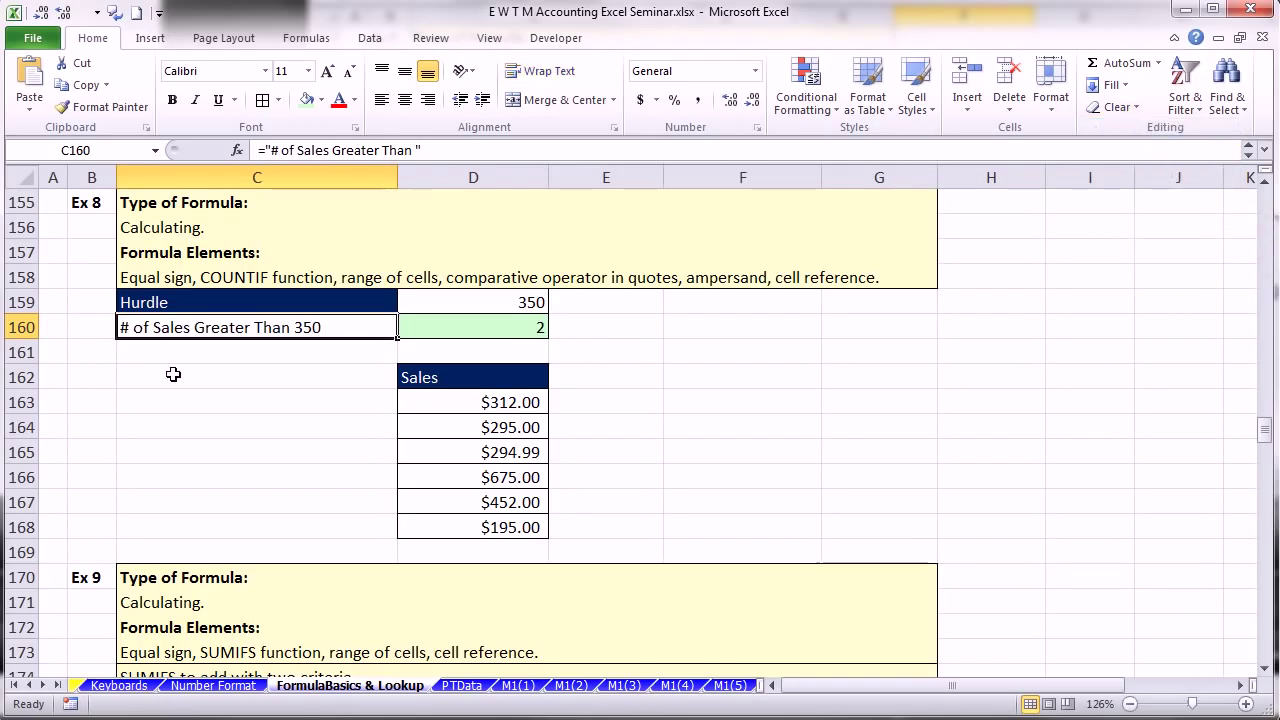
# - Restore the cleared formatting of the label in C160 and set the Ex 8 hurdle in D159 to 475
pyautogui.doubleClick(165, 333)
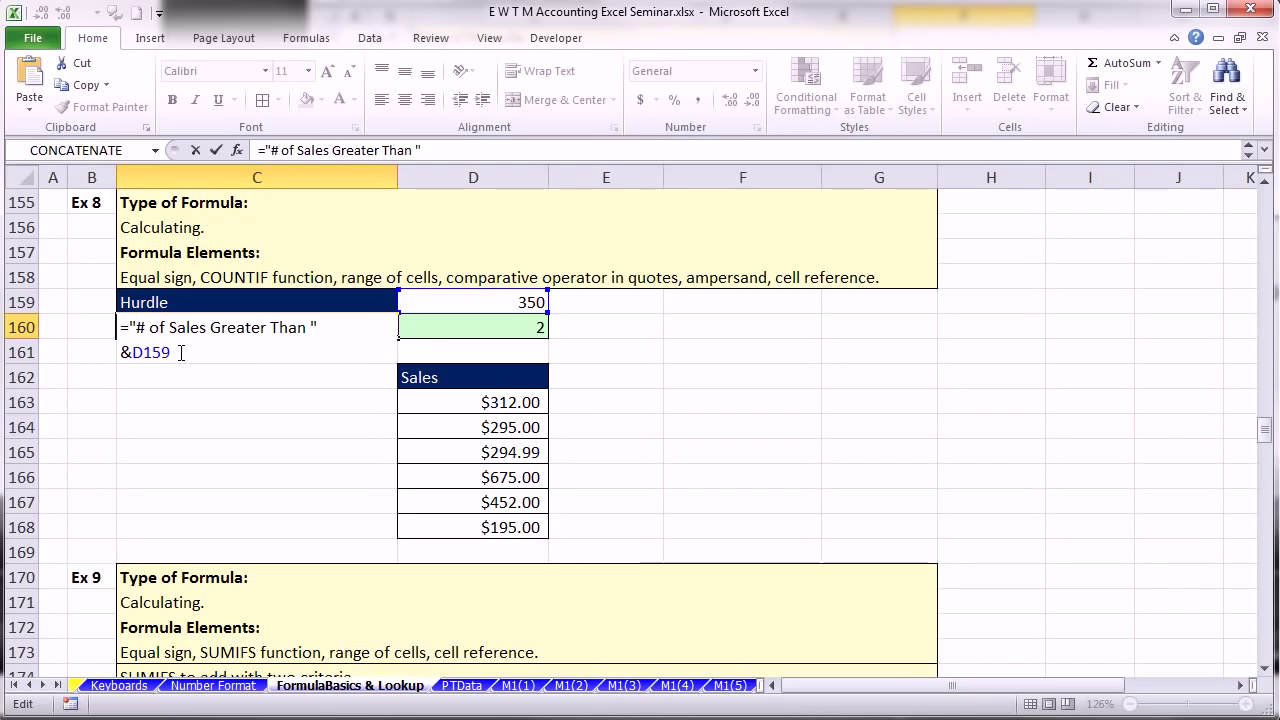
pyautogui.press('Escape')
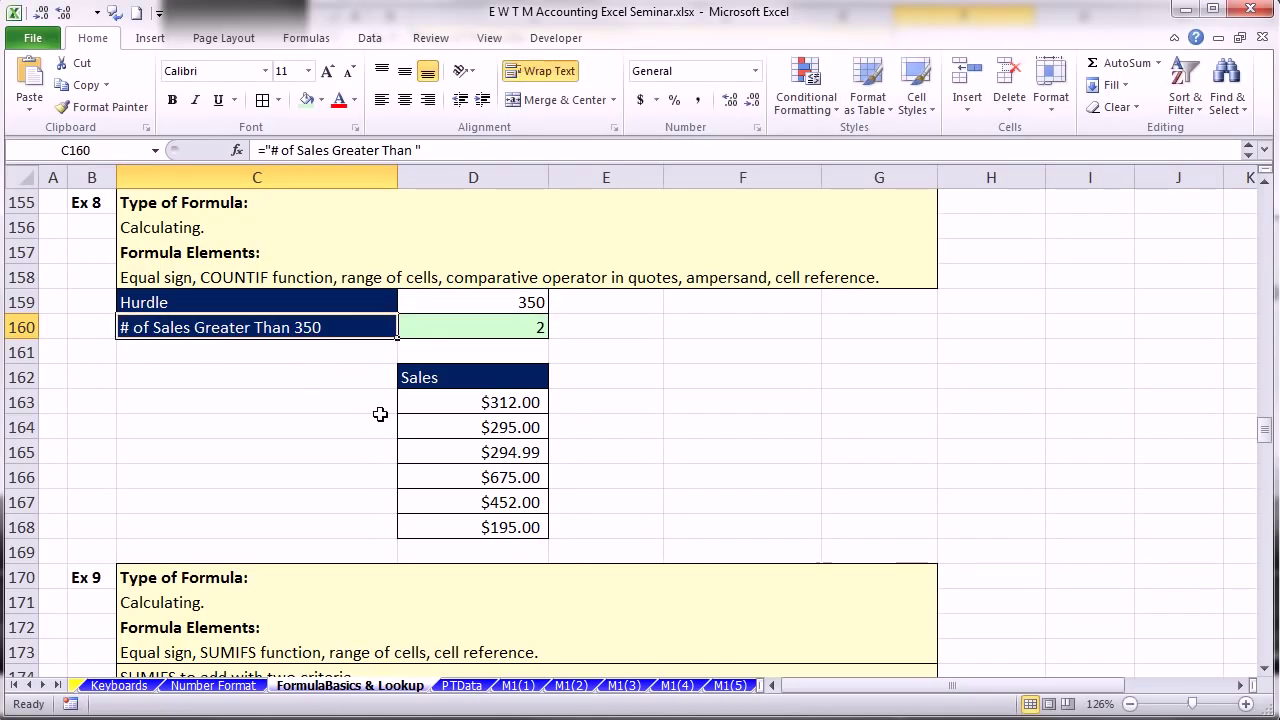
pyautogui.click(528, 305)
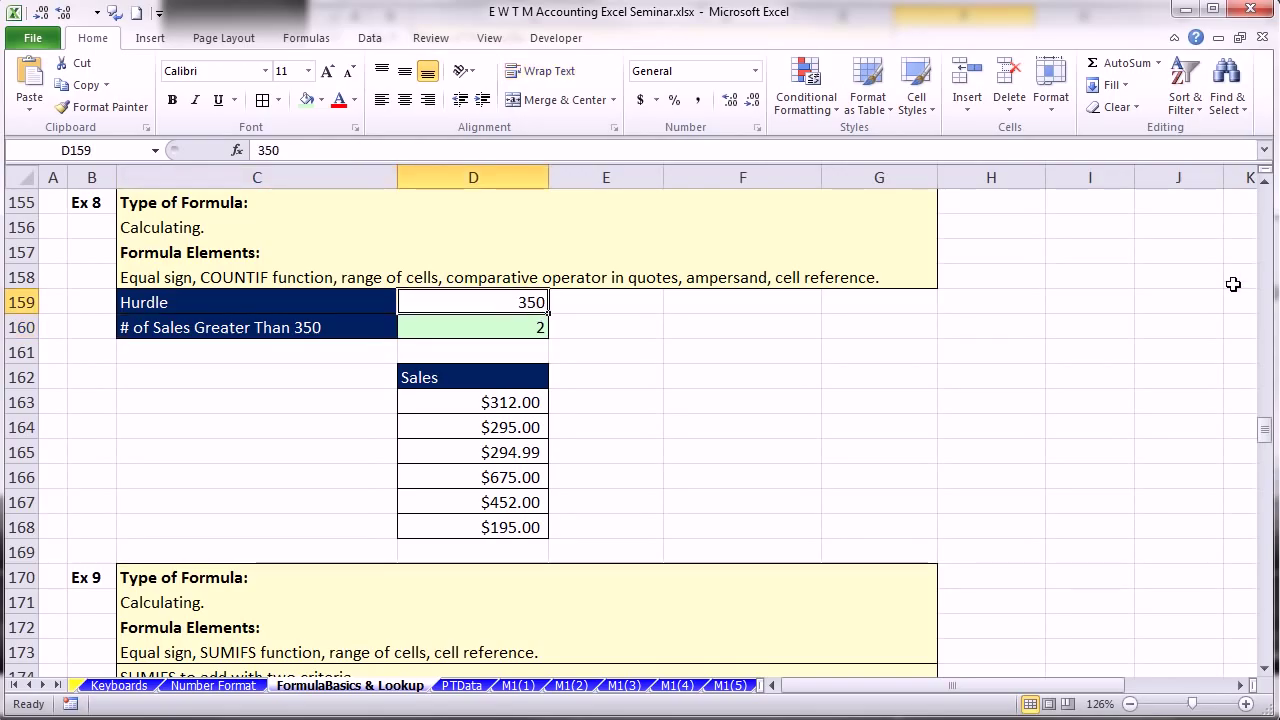
pyautogui.write('475')
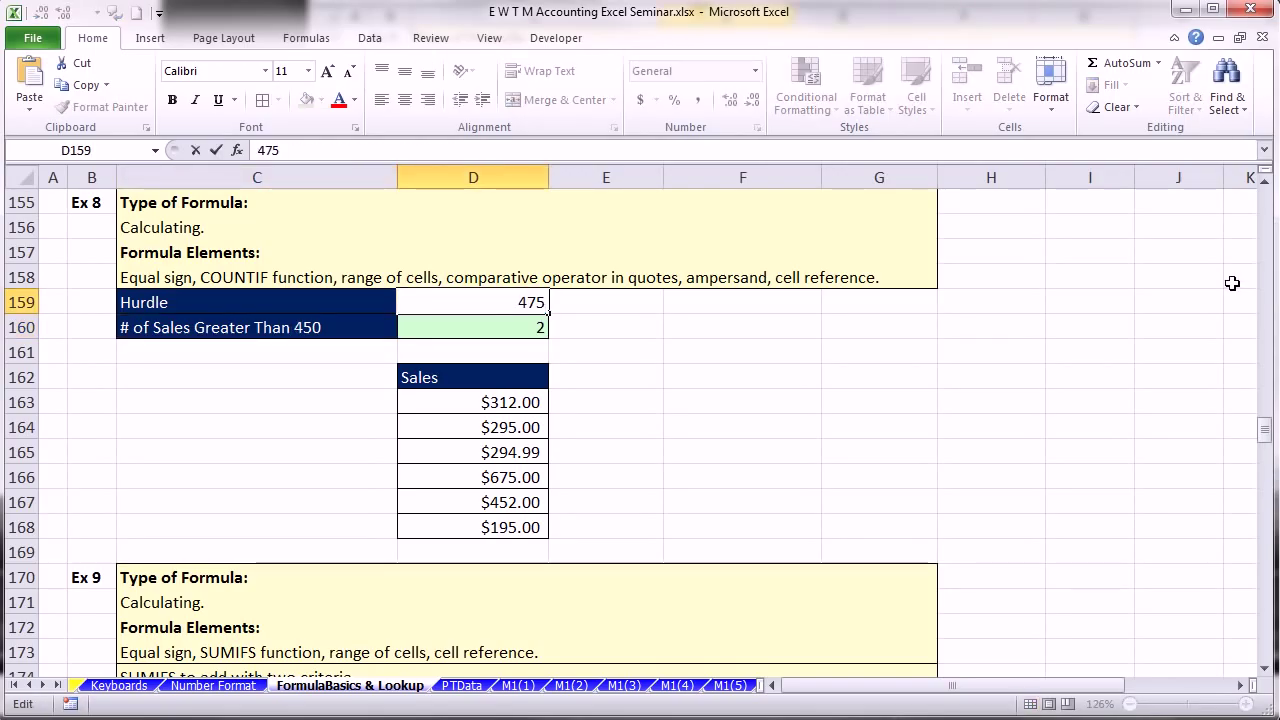
pyautogui.press('Return')
# - Examine the label formula in C160 and the COUNTIF formula in D160
pyautogui.click(276, 325)
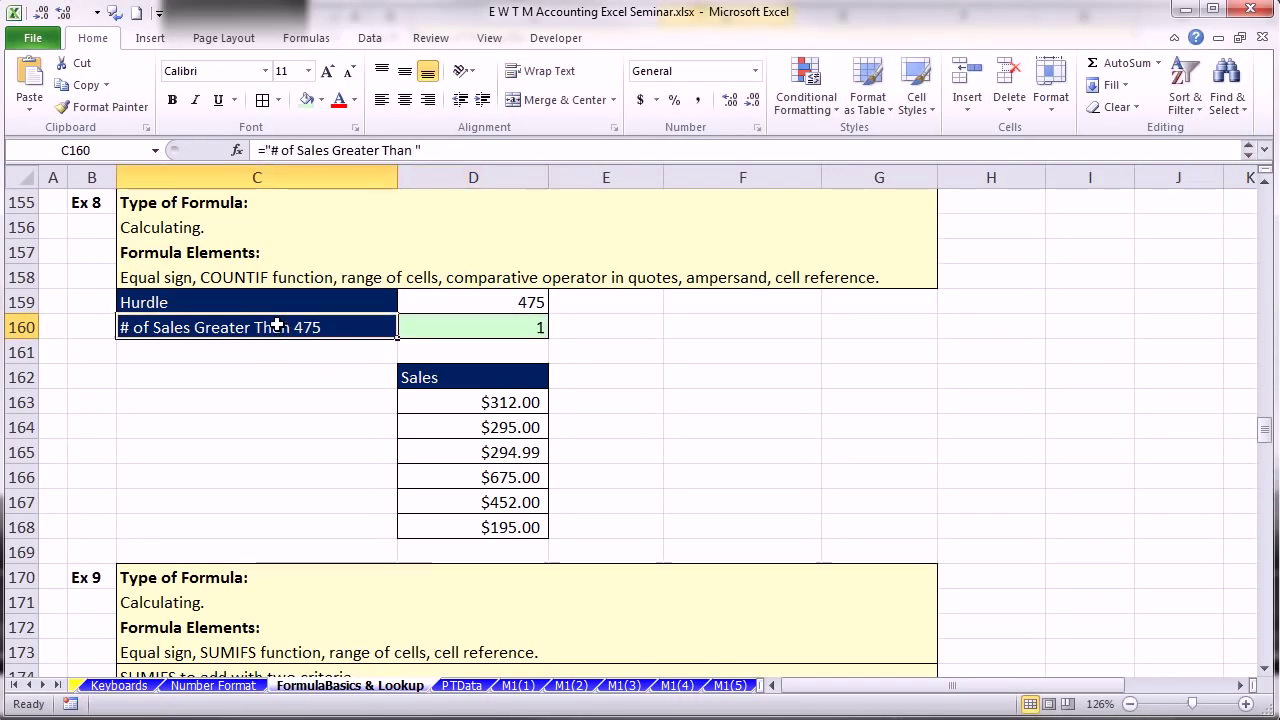
pyautogui.doubleClick(276, 325)
pyautogui.press('Escape')
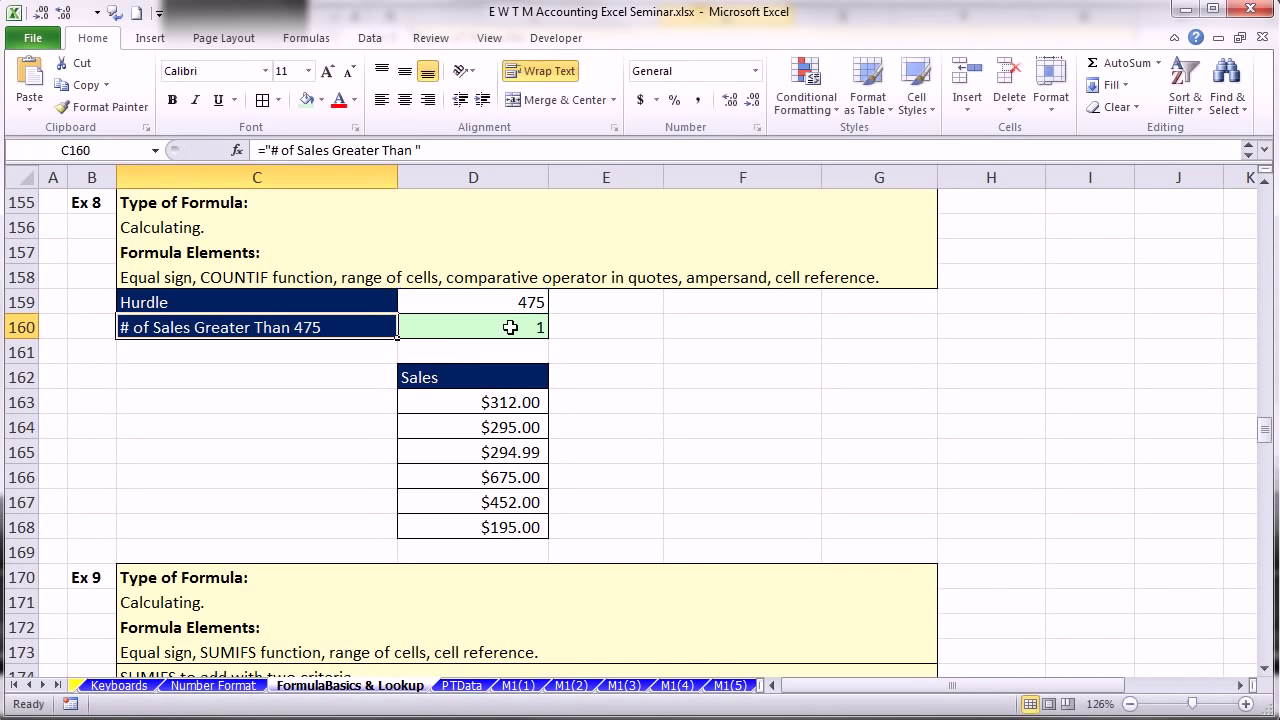
pyautogui.click(509, 326)
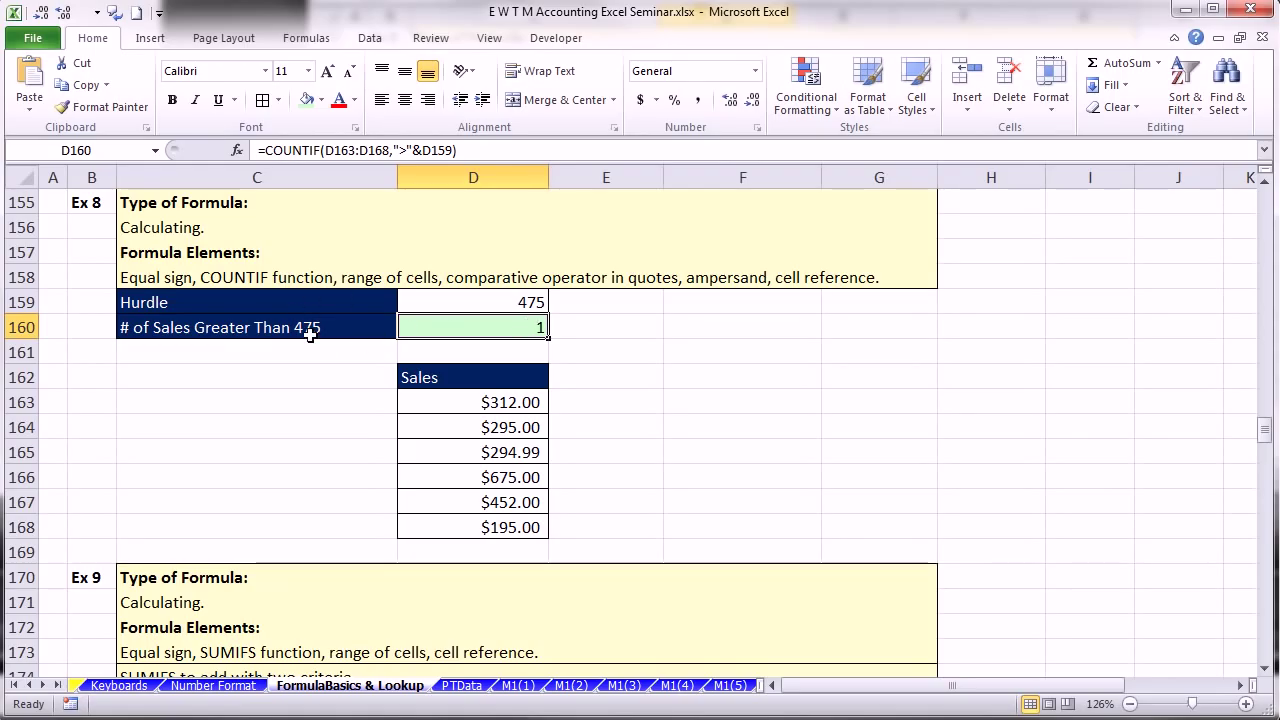
# - In Ex 9, look through the suggested SUM functions and begin a SUMIF formula in the Total Units cell E176
pyautogui.moveTo(1267, 675); pyautogui.dragTo(1267, 675)
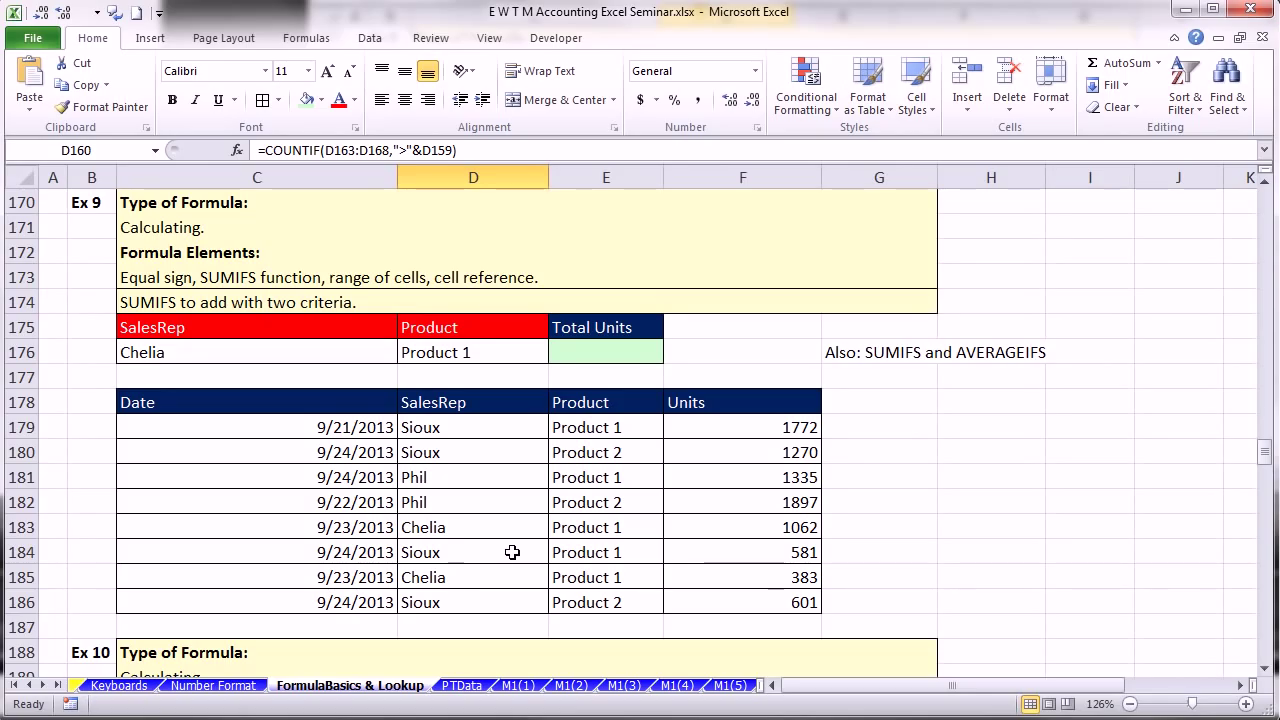
pyautogui.click(604, 356)
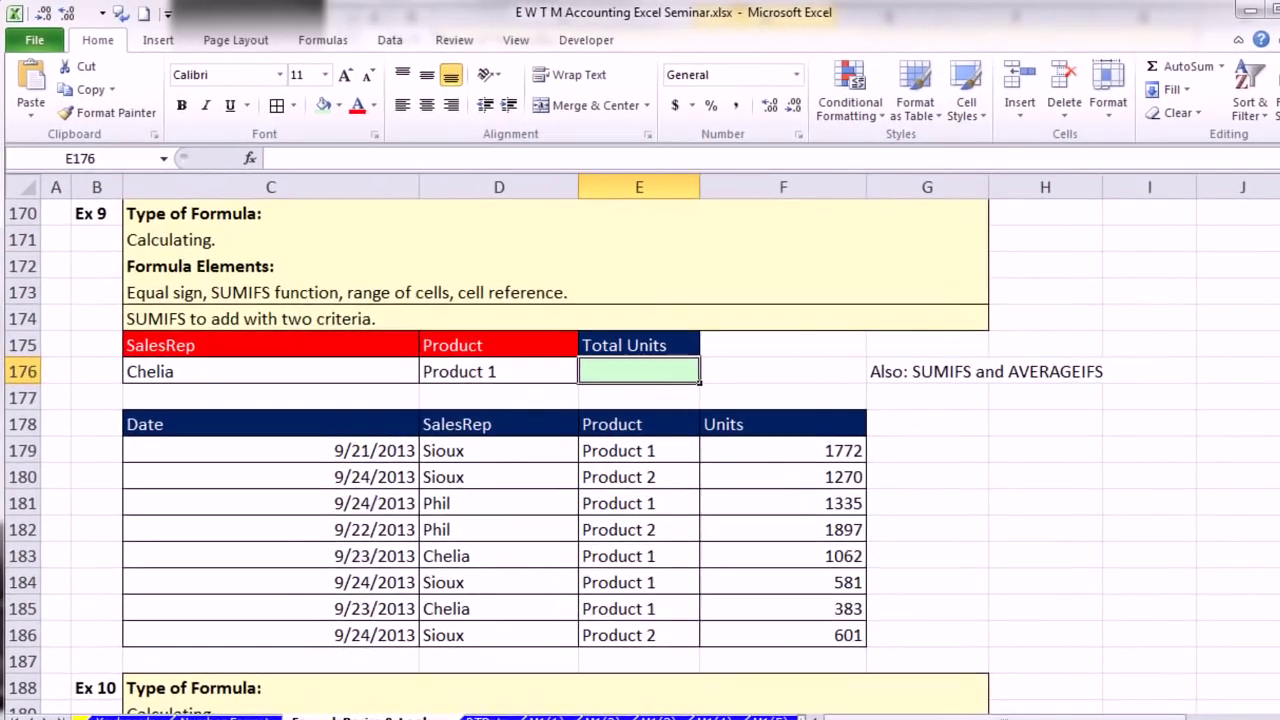
pyautogui.write('=sum')
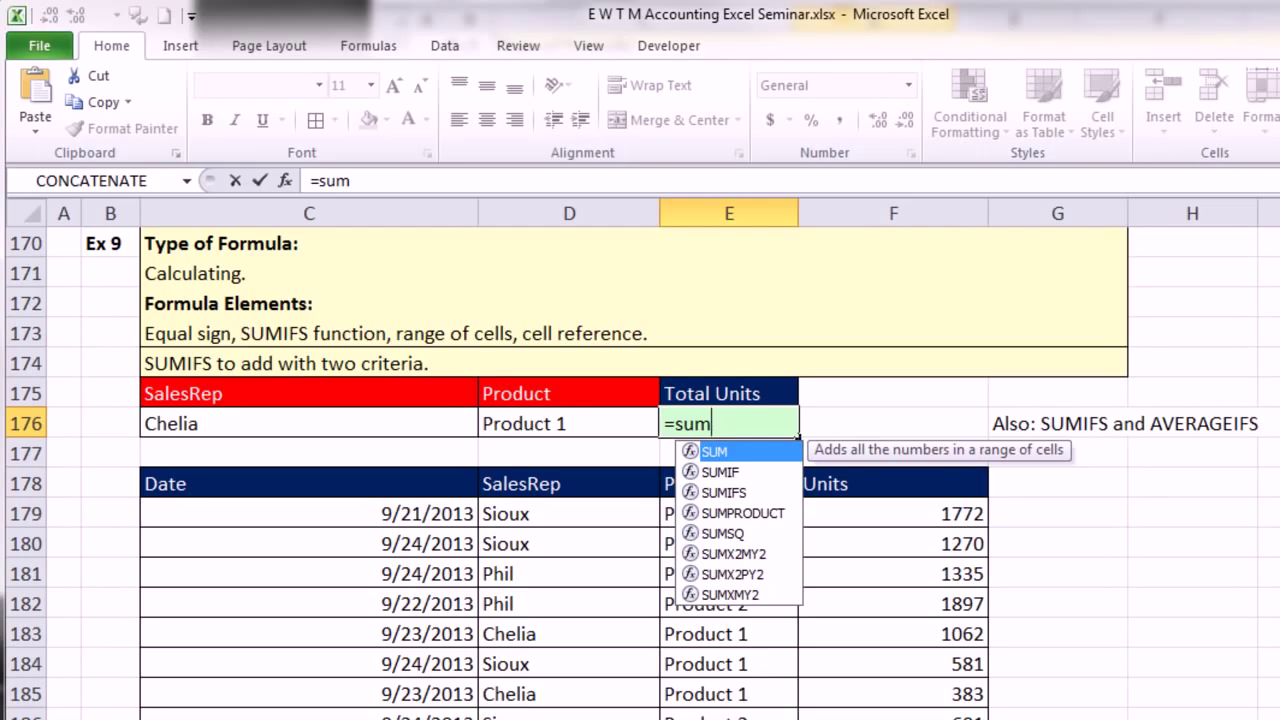
pyautogui.press('Down')
pyautogui.press('Down')
pyautogui.press('Down')
pyautogui.press('Down')
pyautogui.press('Down')
pyautogui.press('Up')
pyautogui.press('Up')
pyautogui.press('Up')
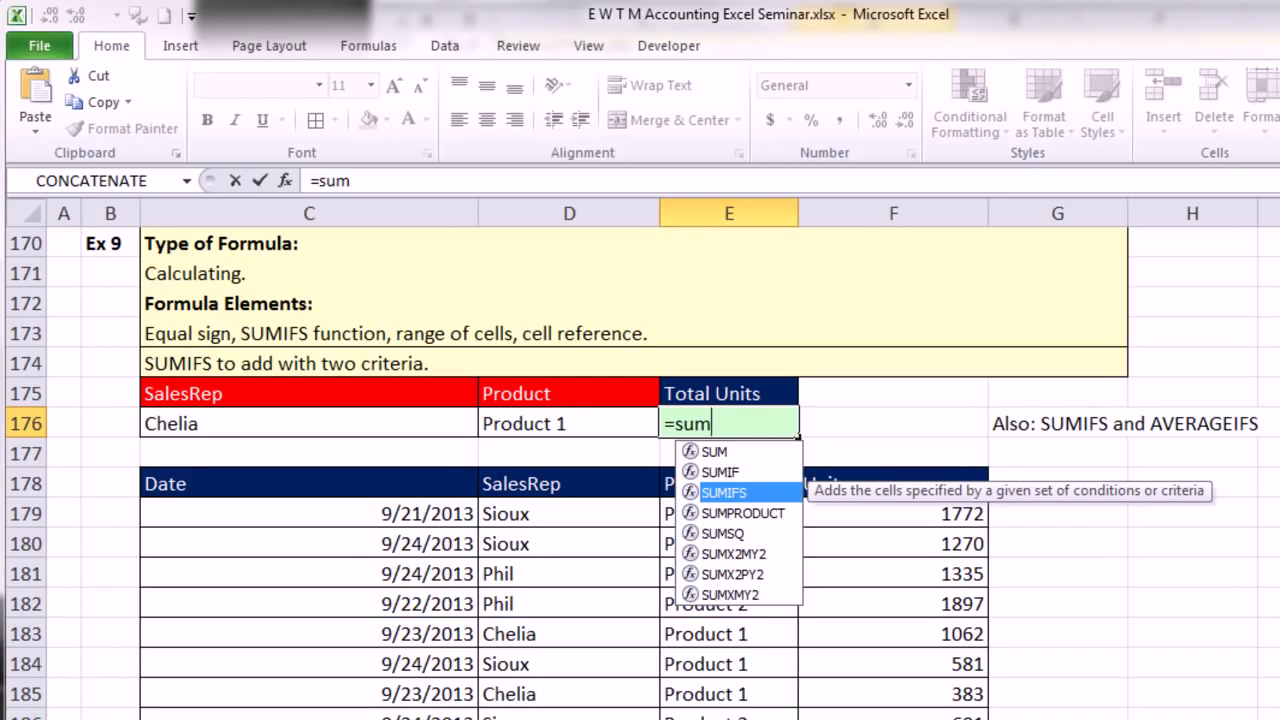
pyautogui.press('Up')
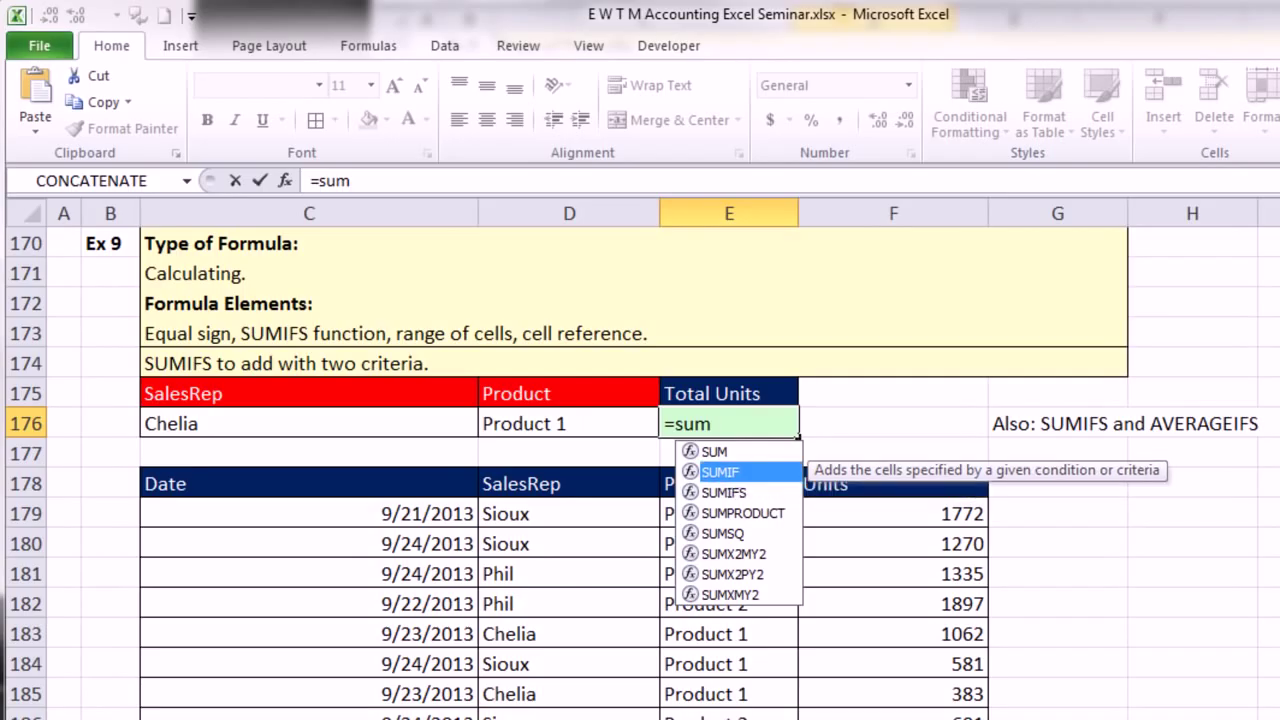
pyautogui.press('Tab')
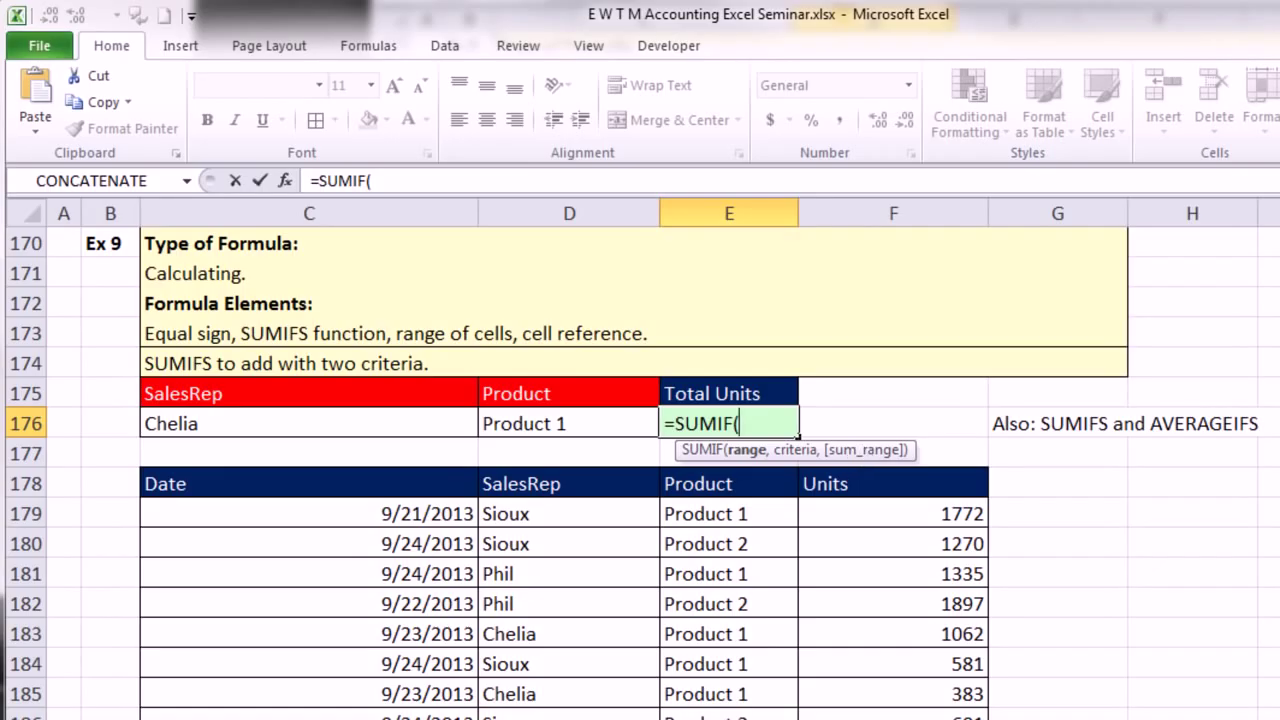
# - Change the function in E176 to SUMIFS and supply the Units range F179:F186 as its sum range
pyautogui.press('BackSpace')
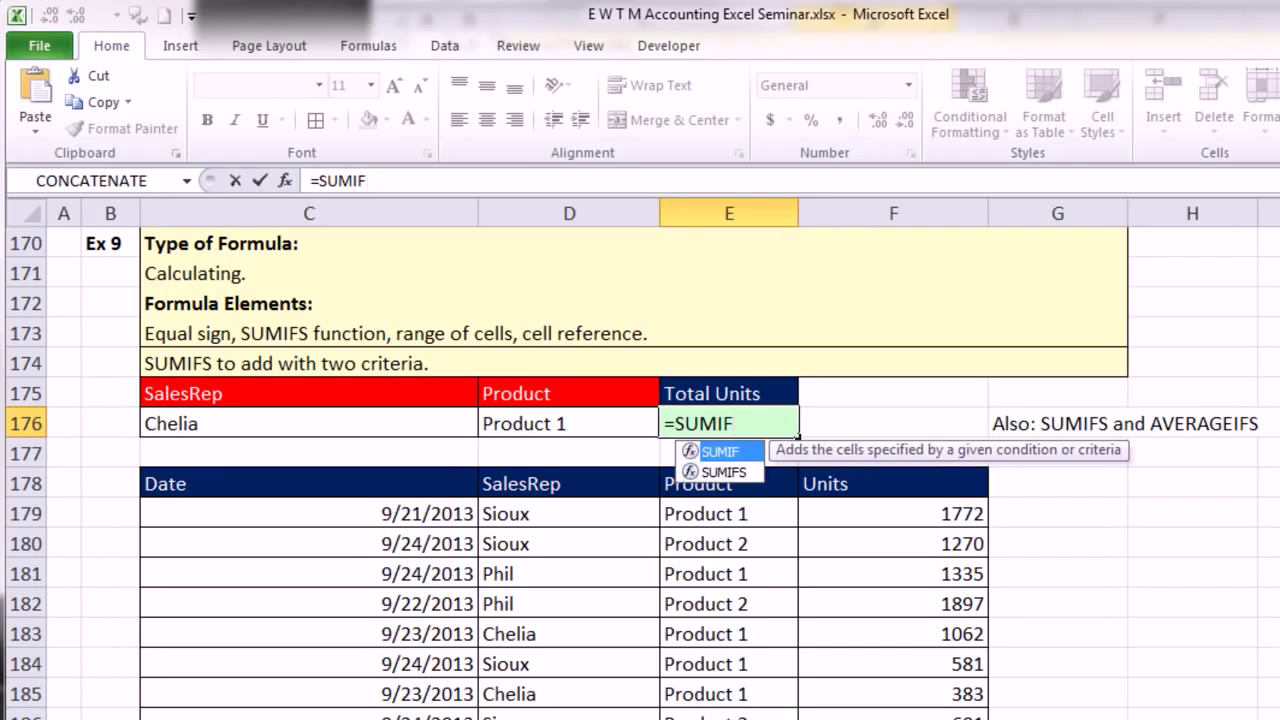
pyautogui.press('Down')
pyautogui.press('Tab')
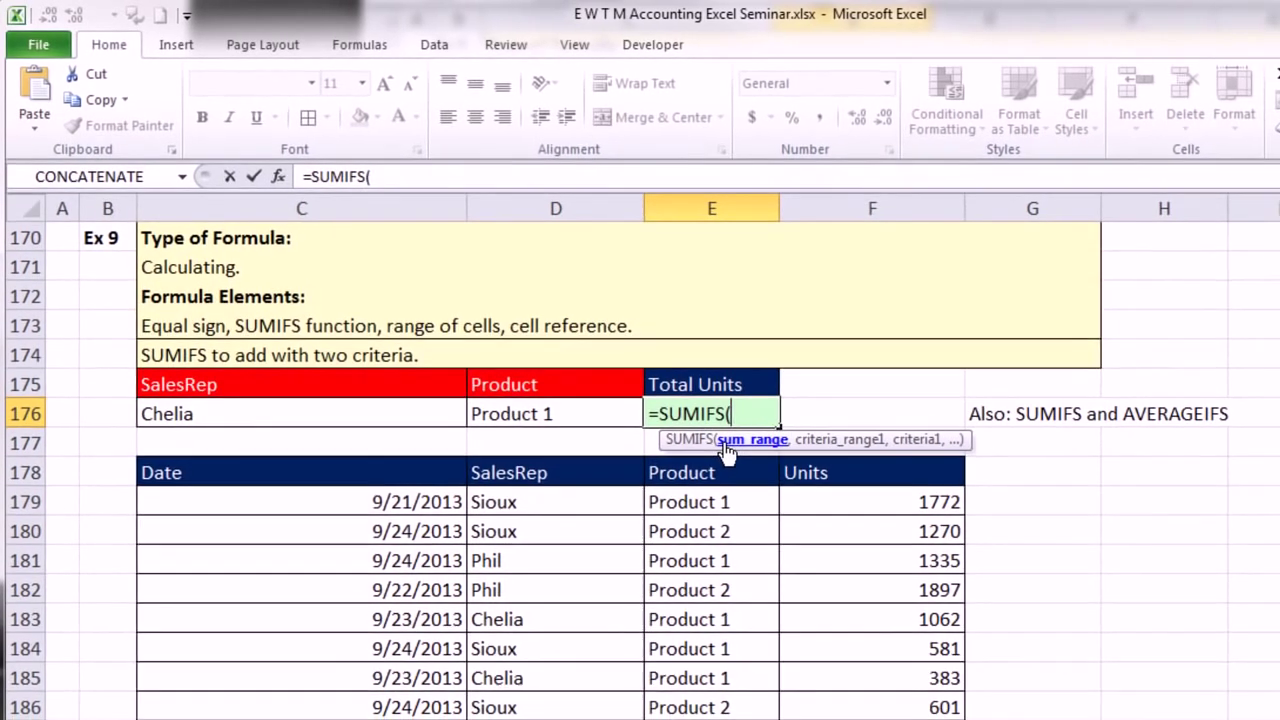
pyautogui.click(854, 512)
pyautogui.moveTo(822, 494); pyautogui.dragTo(843, 697)
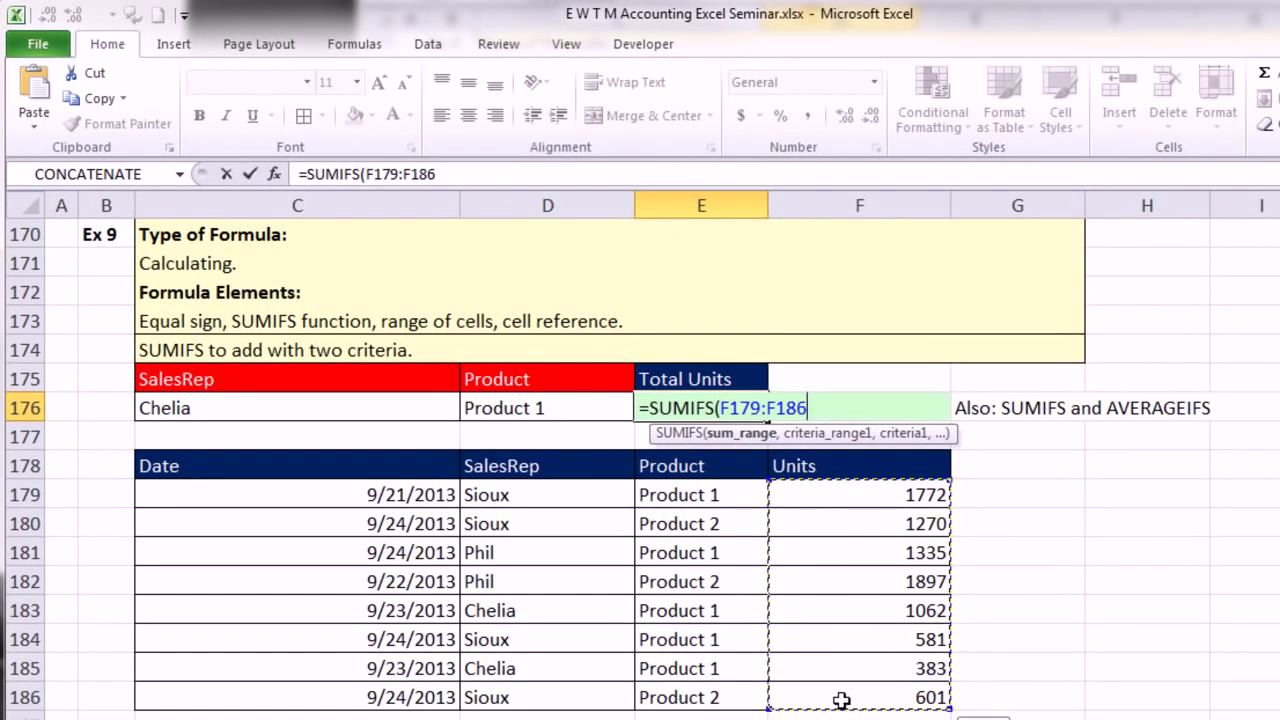
pyautogui.write(',')
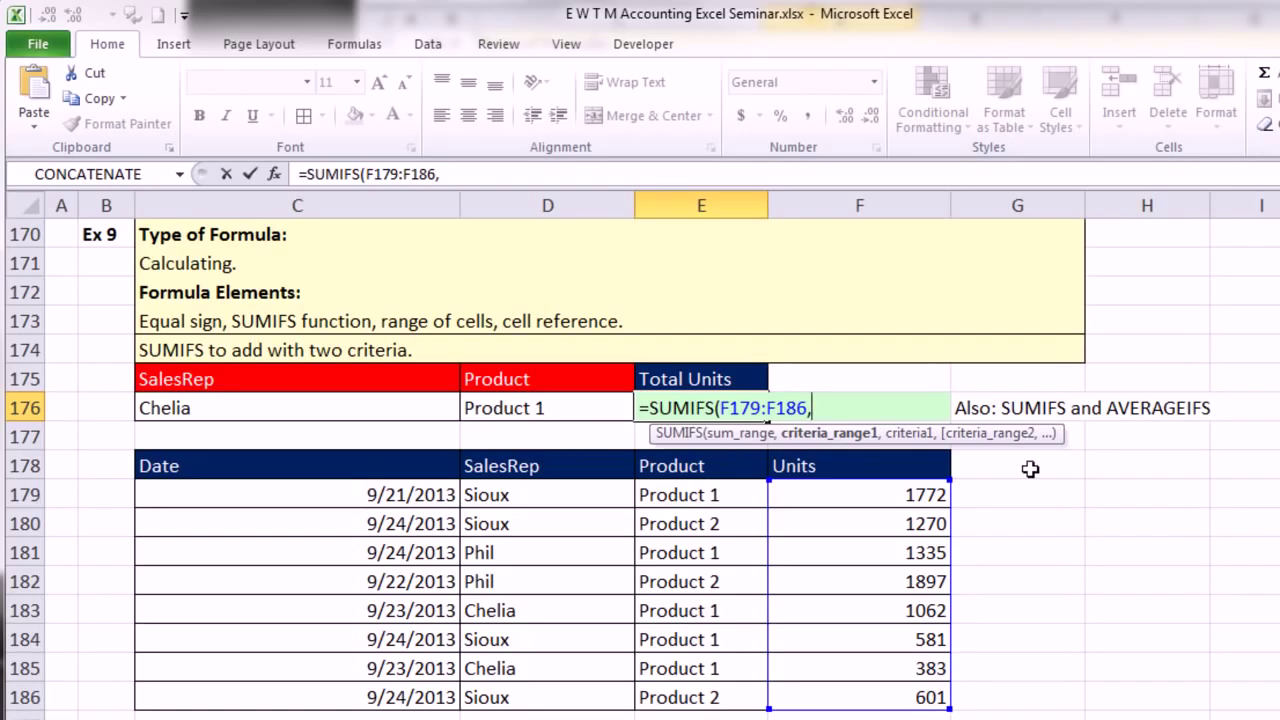
# - Add the SalesRep range D179:D186 as the first criteria range, with C176 as its criterion
pyautogui.moveTo(514, 496); pyautogui.dragTo(512, 697)
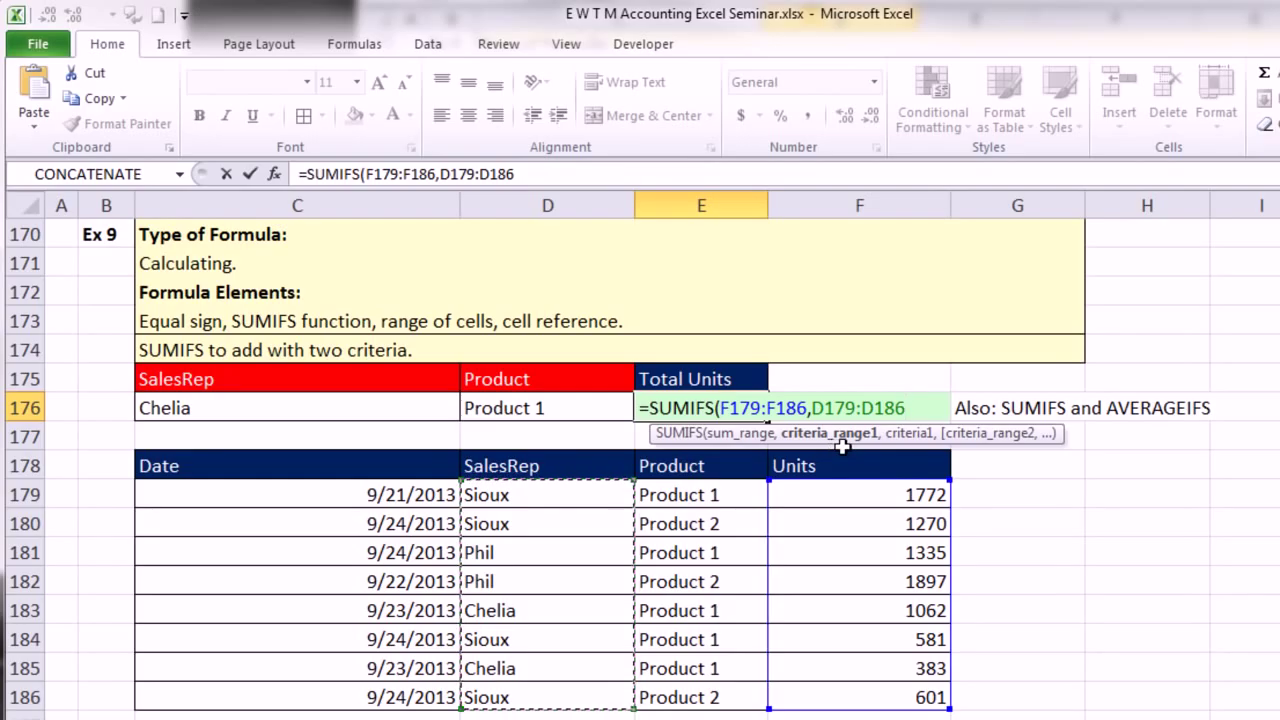
pyautogui.write(',')
pyautogui.click(234, 413)
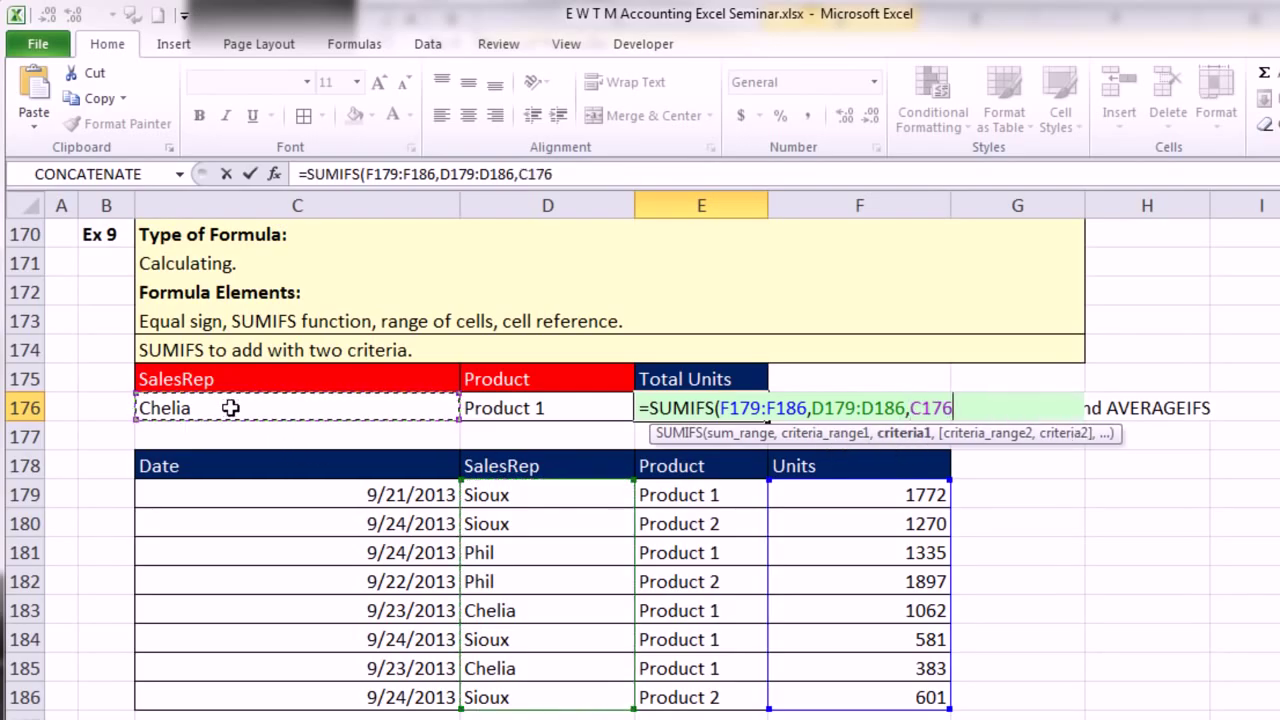
# - Add the Product range E179:E186 with criterion D176 and enter the formula as =SUMIFS(F179:F186,D179:D186,C176,E179:E186,D176)
pyautogui.write(',')
pyautogui.moveTo(655, 497); pyautogui.dragTo(680, 697)
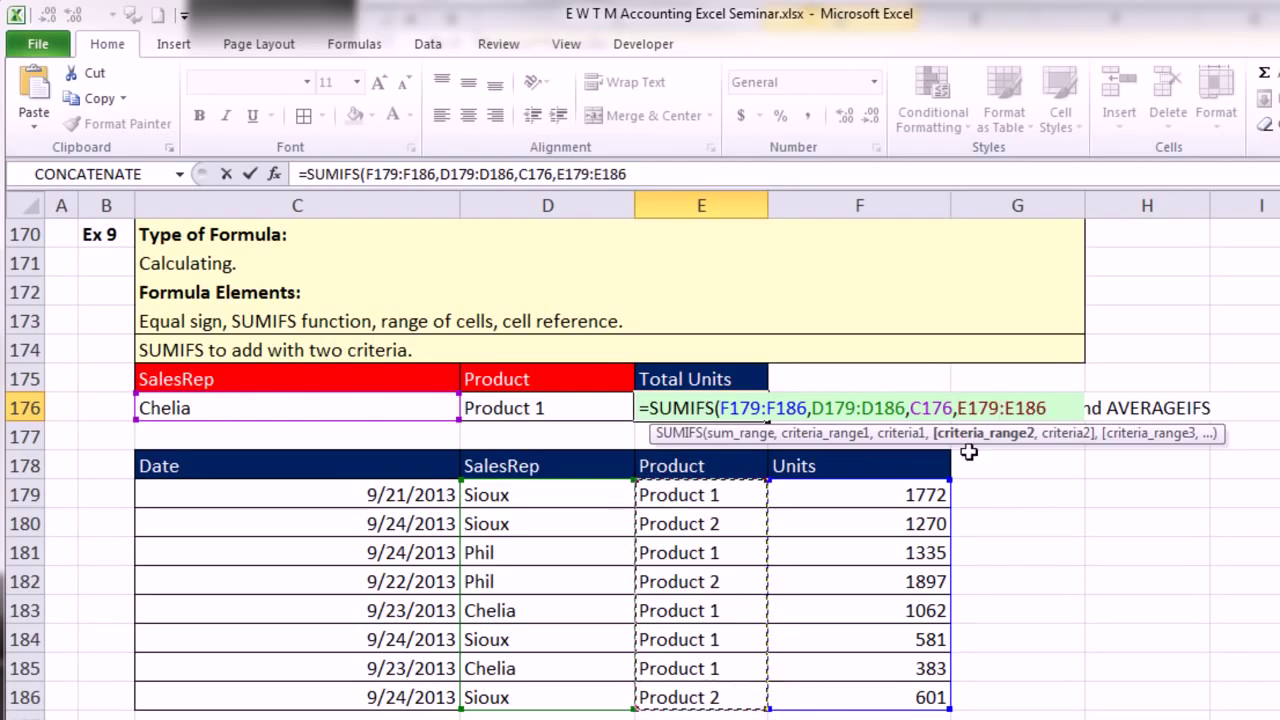
pyautogui.write(',')
pyautogui.click(561, 400)
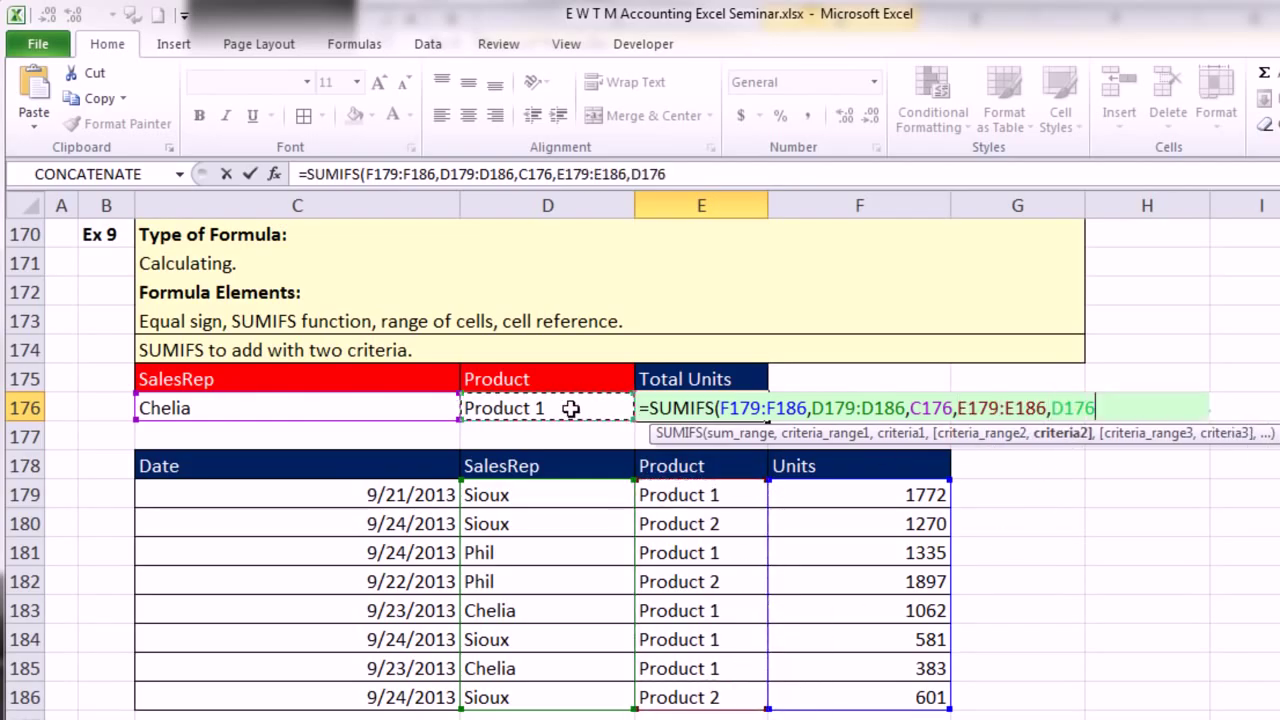
pyautogui.write(')')
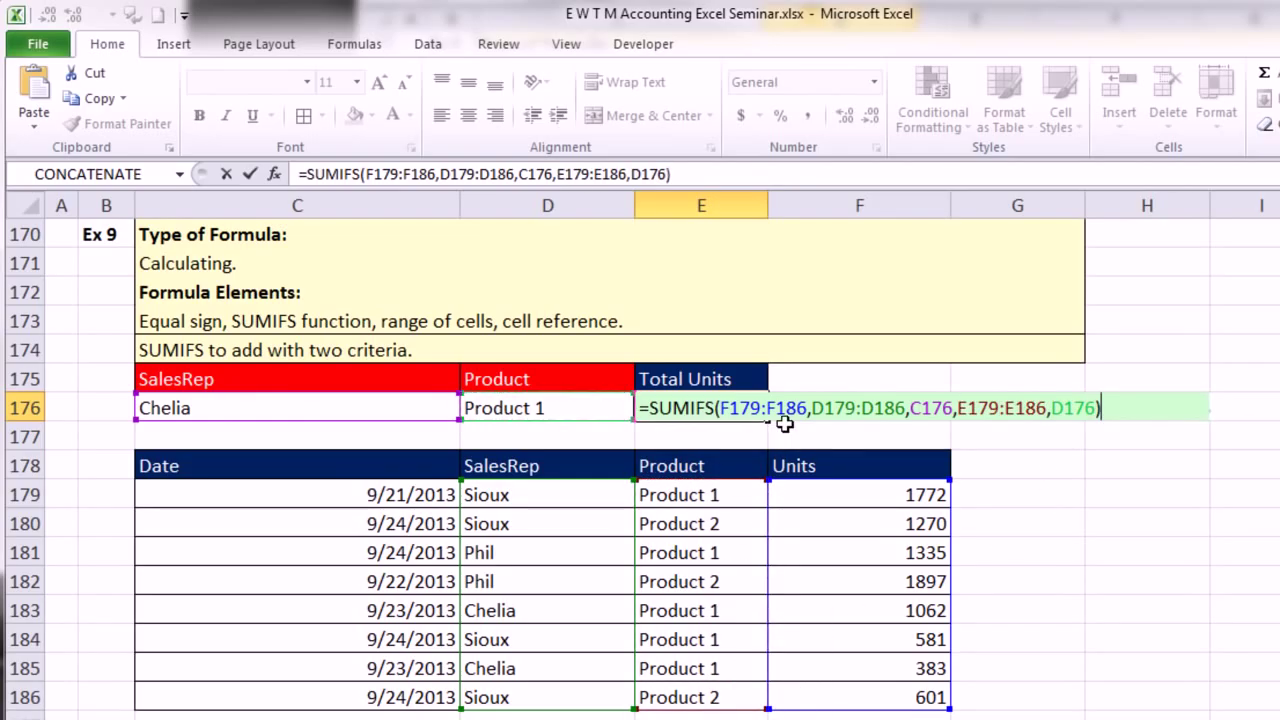
pyautogui.hotkey('ctrl', 'Return')
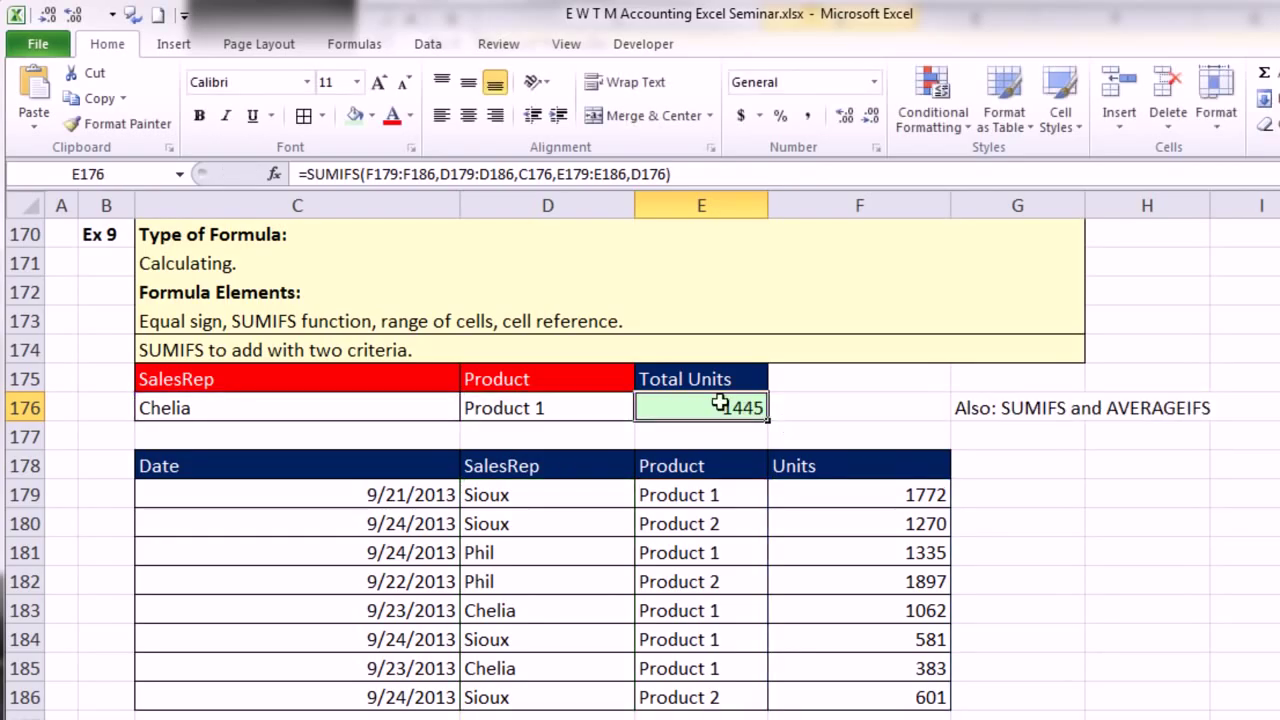
# - Test the SUMIFS formula by setting the product in D176 to Product 2, and restore it to Product 1
pyautogui.click(588, 408)
pyautogui.click(643, 410)
pyautogui.click(494, 449)
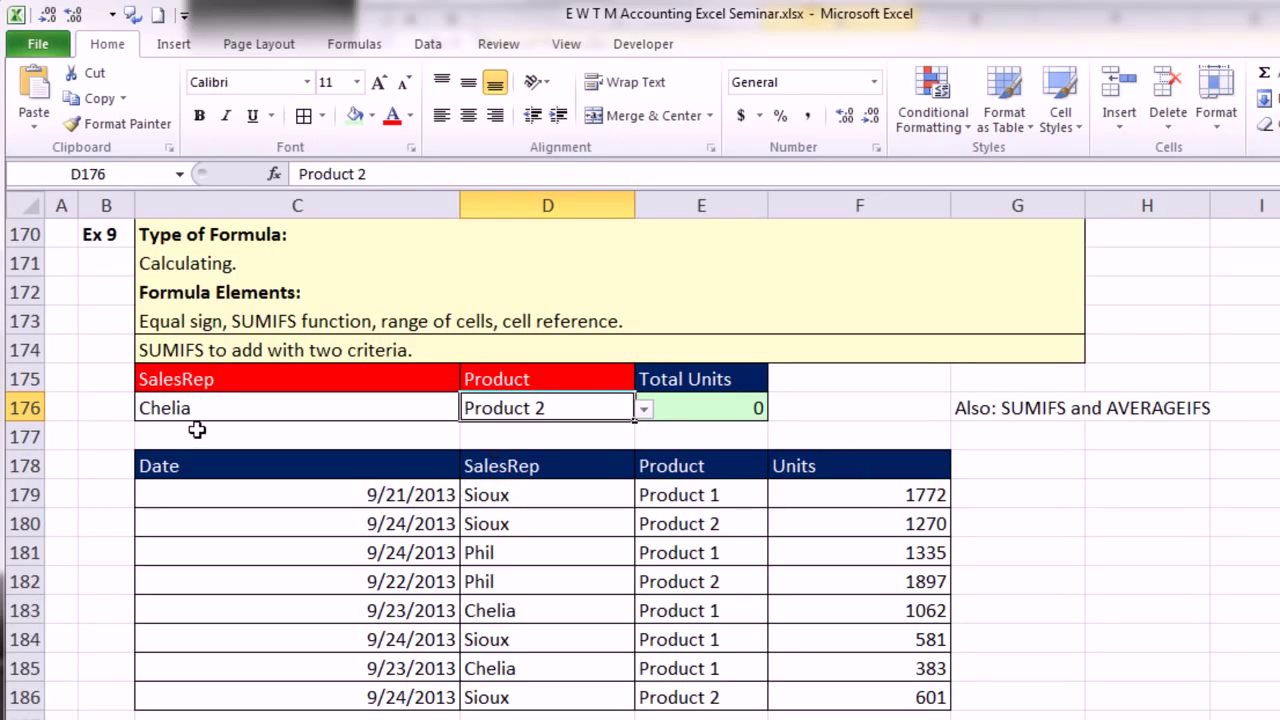
pyautogui.click(644, 410)
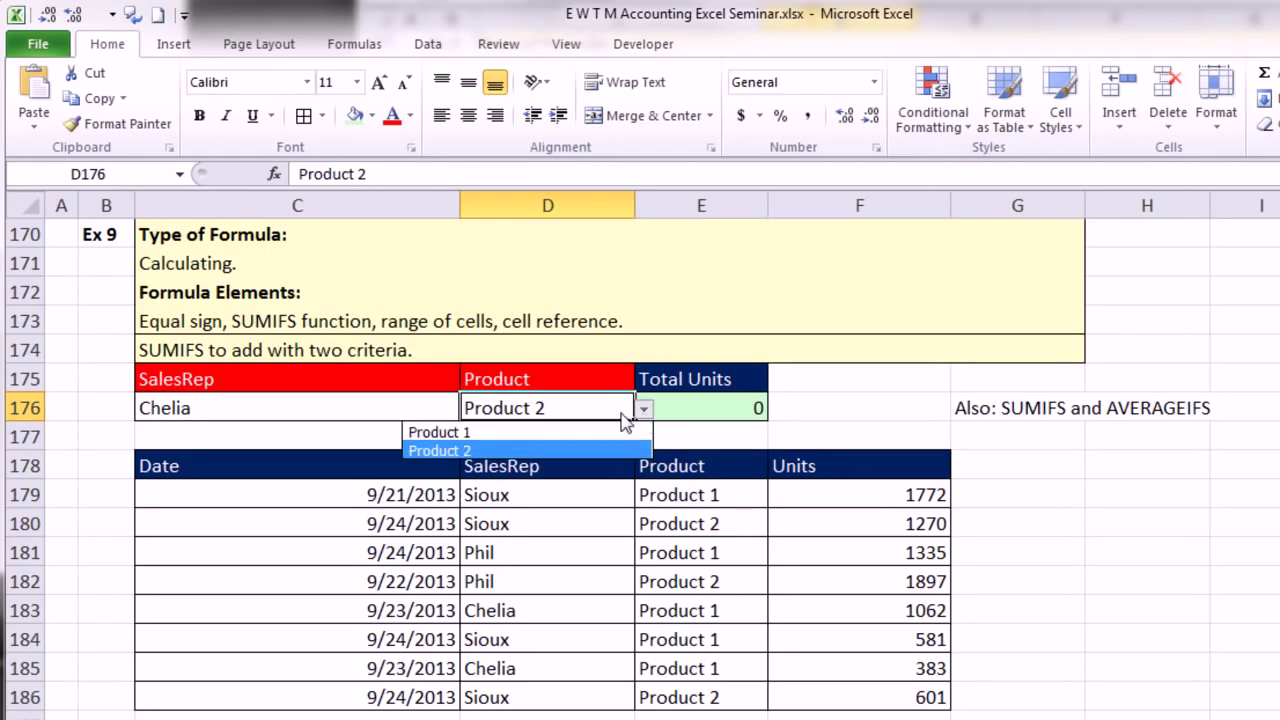
pyautogui.click(494, 432)
pyautogui.click(1191, 524)
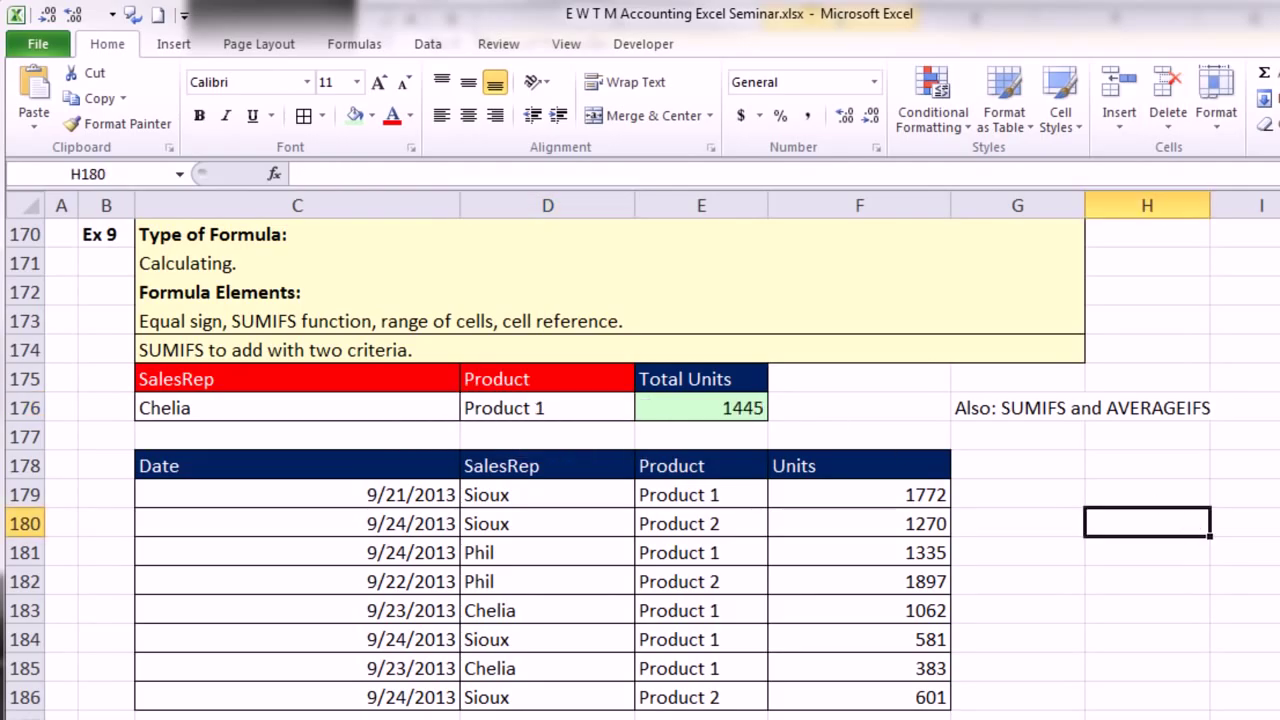
# - In Ex 10, begin a SUMIFS formula in E194 with the Units range F199:F206 as the sum range
pyautogui.scroll(-3, 1266, 675)
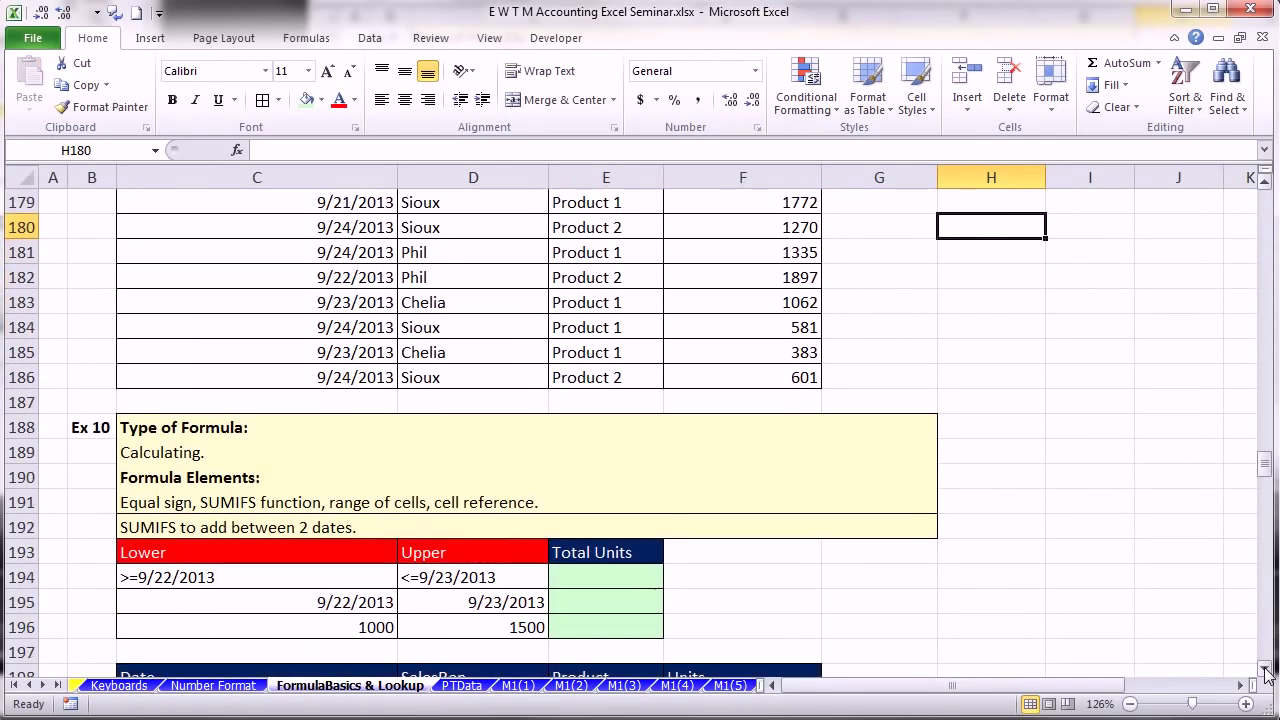
pyautogui.scroll(-3, 1266, 675)
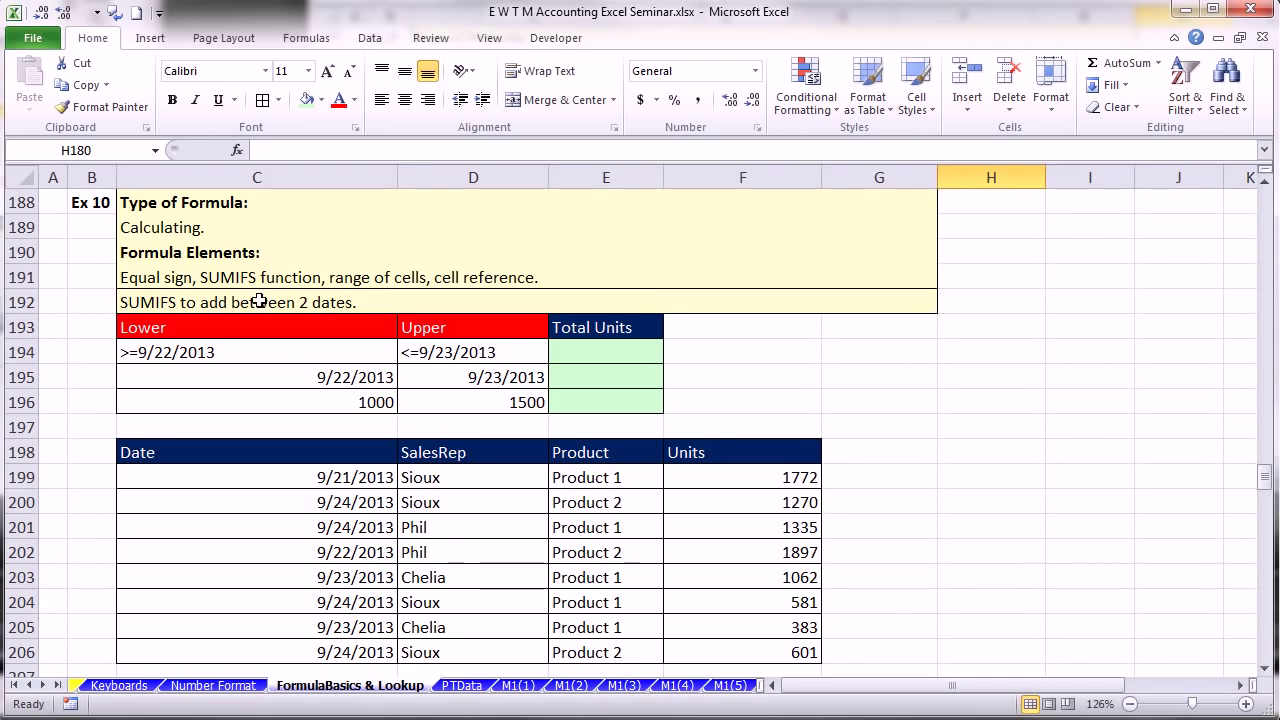
pyautogui.click(588, 358)
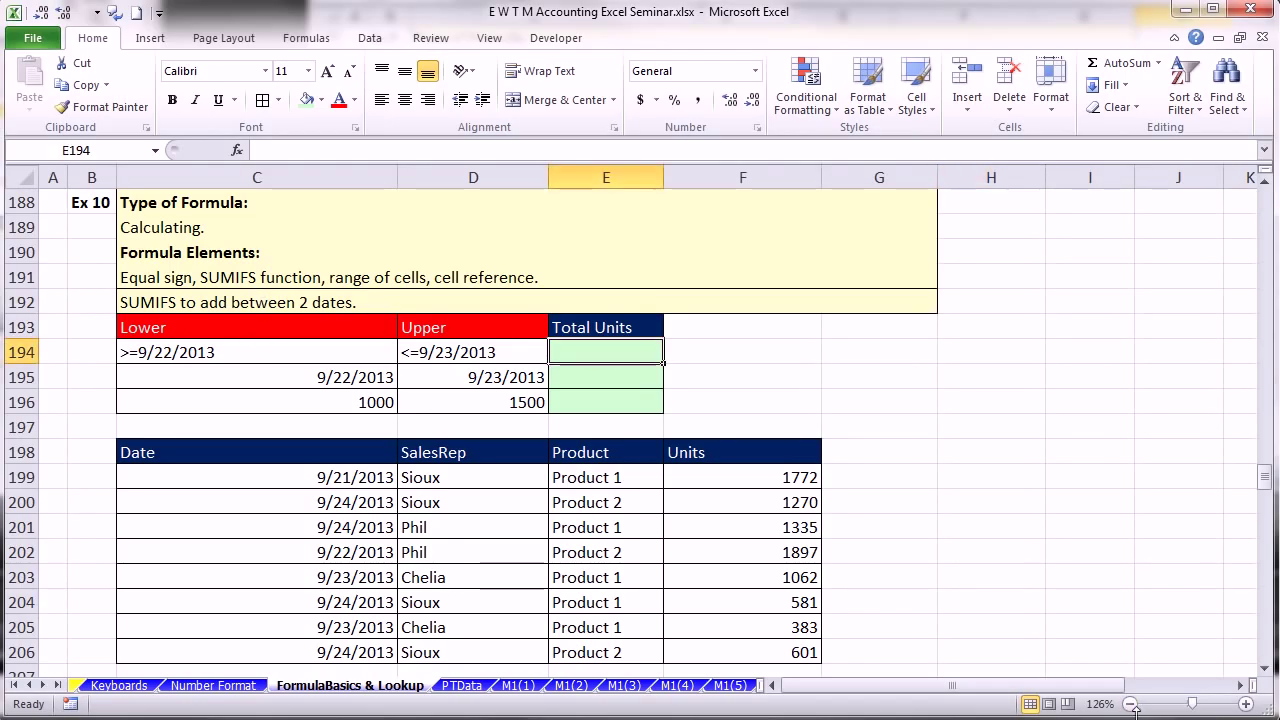
pyautogui.write('=sumifs')
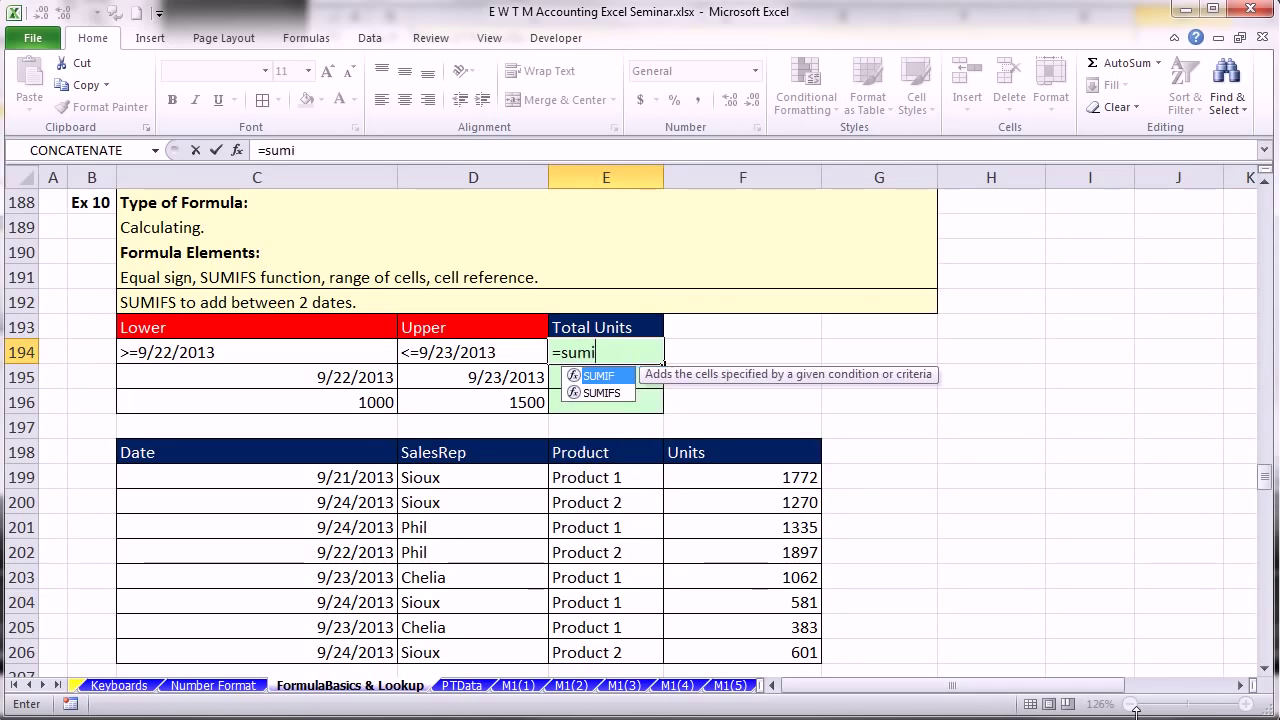
pyautogui.press('Tab')
pyautogui.moveTo(735, 477); pyautogui.dragTo(738, 650)
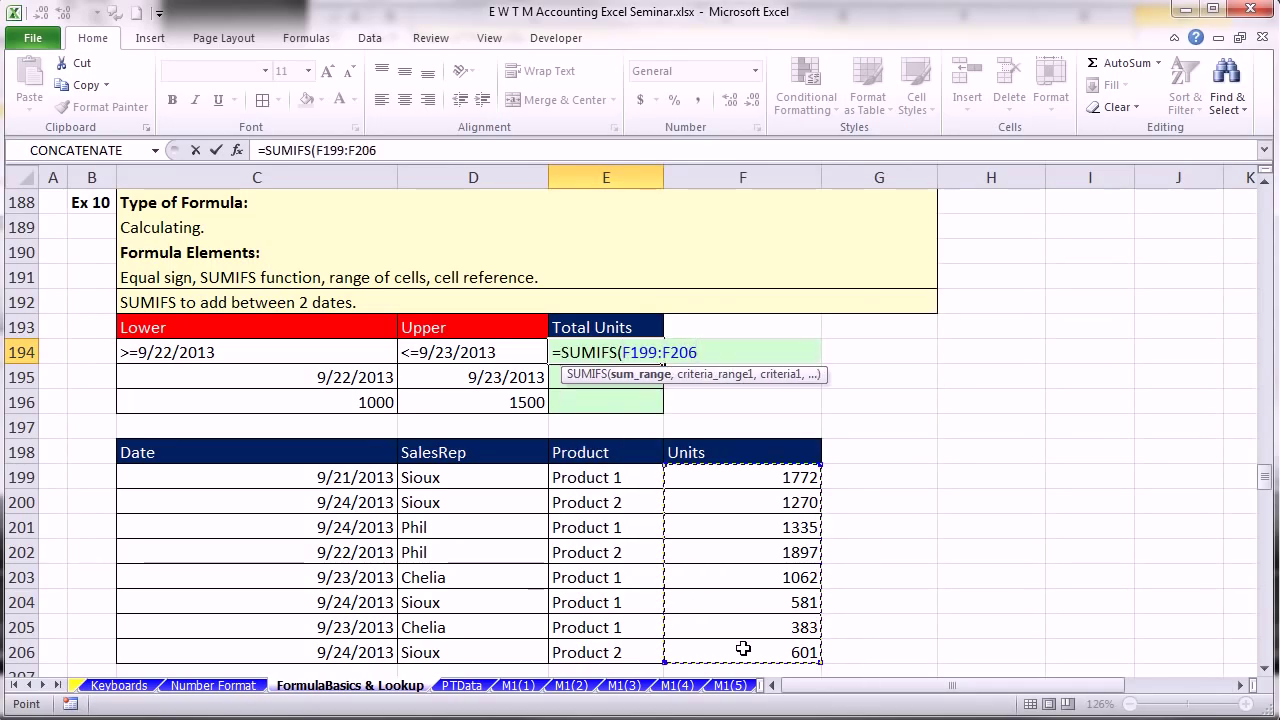
pyautogui.write(',')
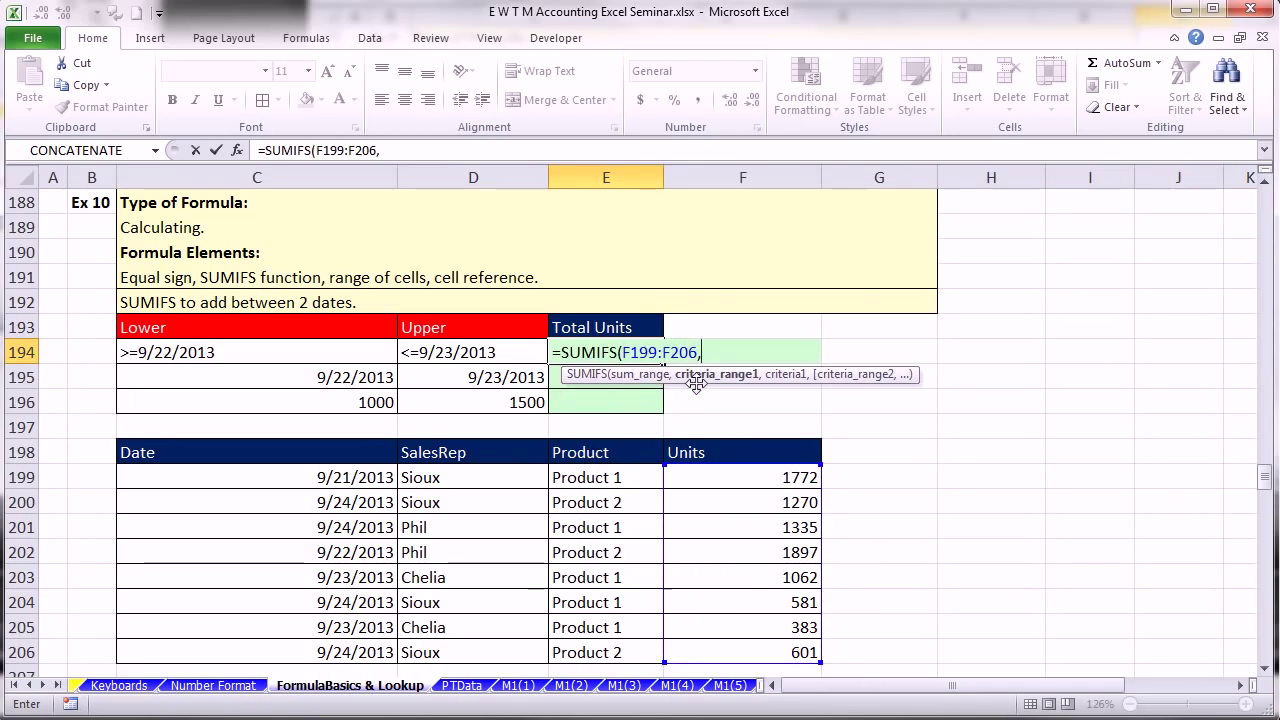
# - Add the Date range C199:C206 as the first criteria range, with the lower limit C194 as its criterion
pyautogui.moveTo(310, 478); pyautogui.dragTo(306, 651)
pyautogui.write(',')
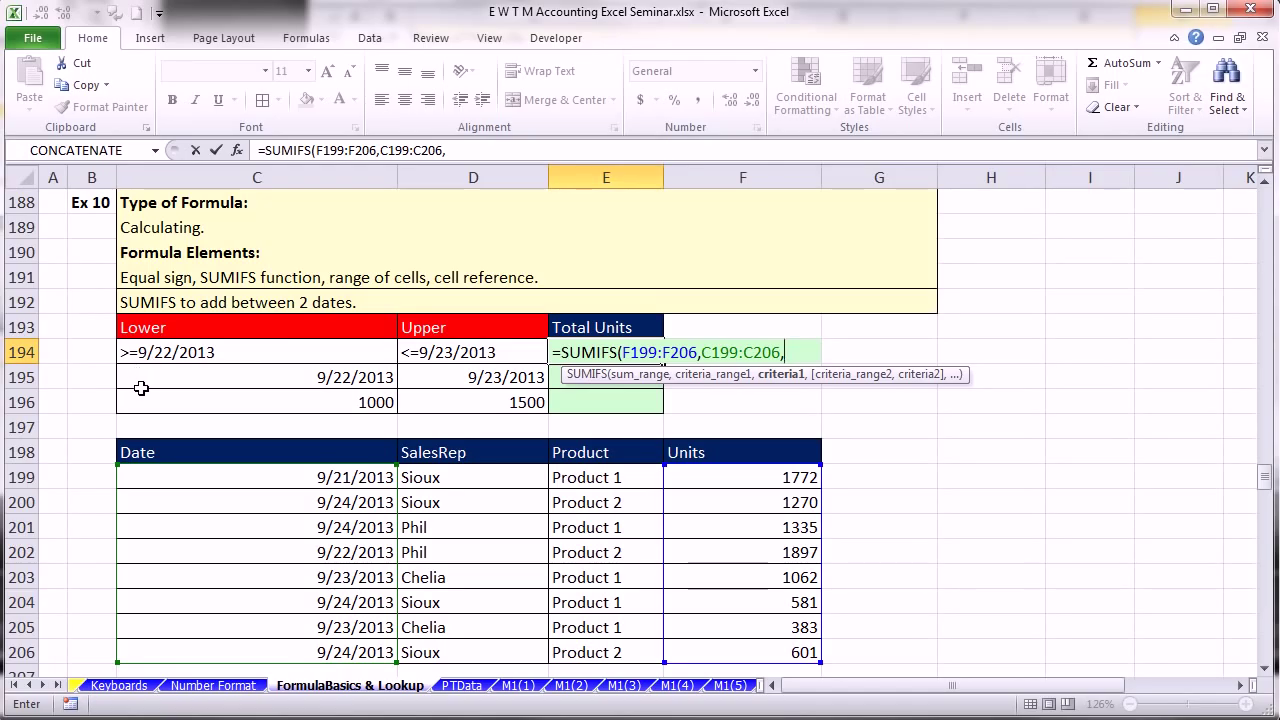
pyautogui.click(256, 358)
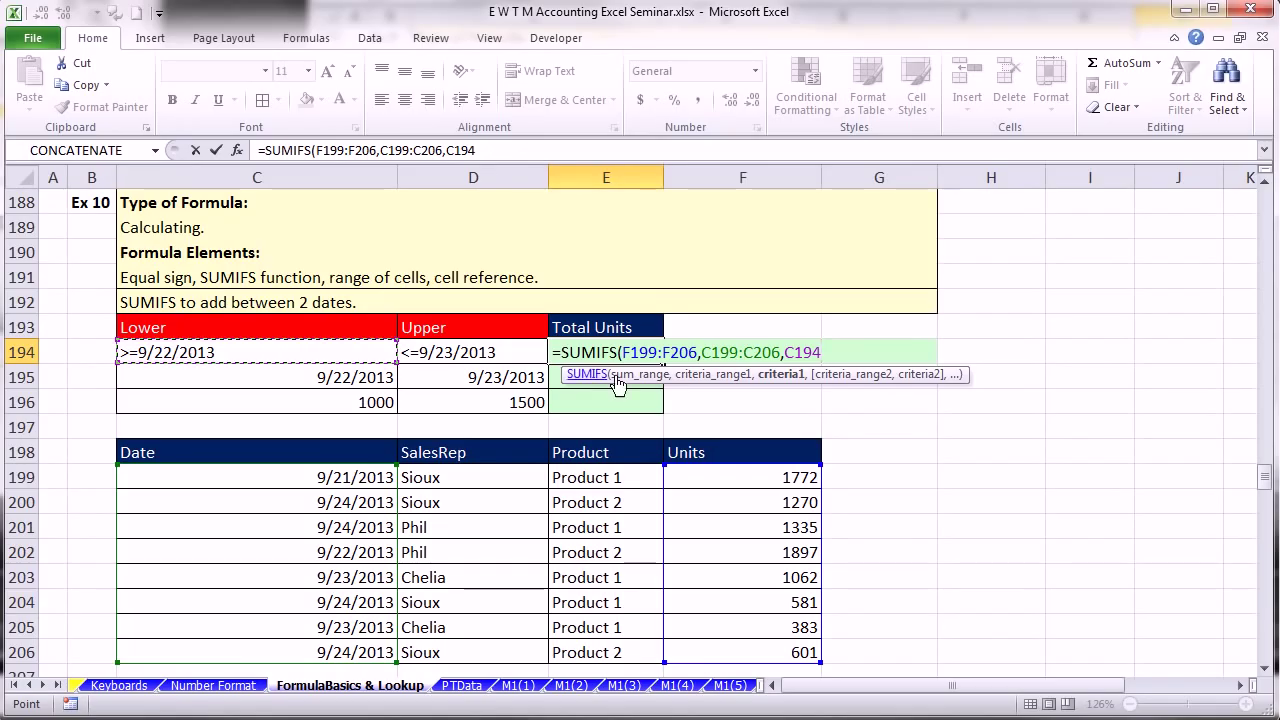
# - Add the Date range C199:C206 again with the upper limit D194 as its criterion, and enter the SUMIFS formula in E194
pyautogui.write(',')
pyautogui.moveTo(309, 477); pyautogui.dragTo(294, 651)
pyautogui.write(',')
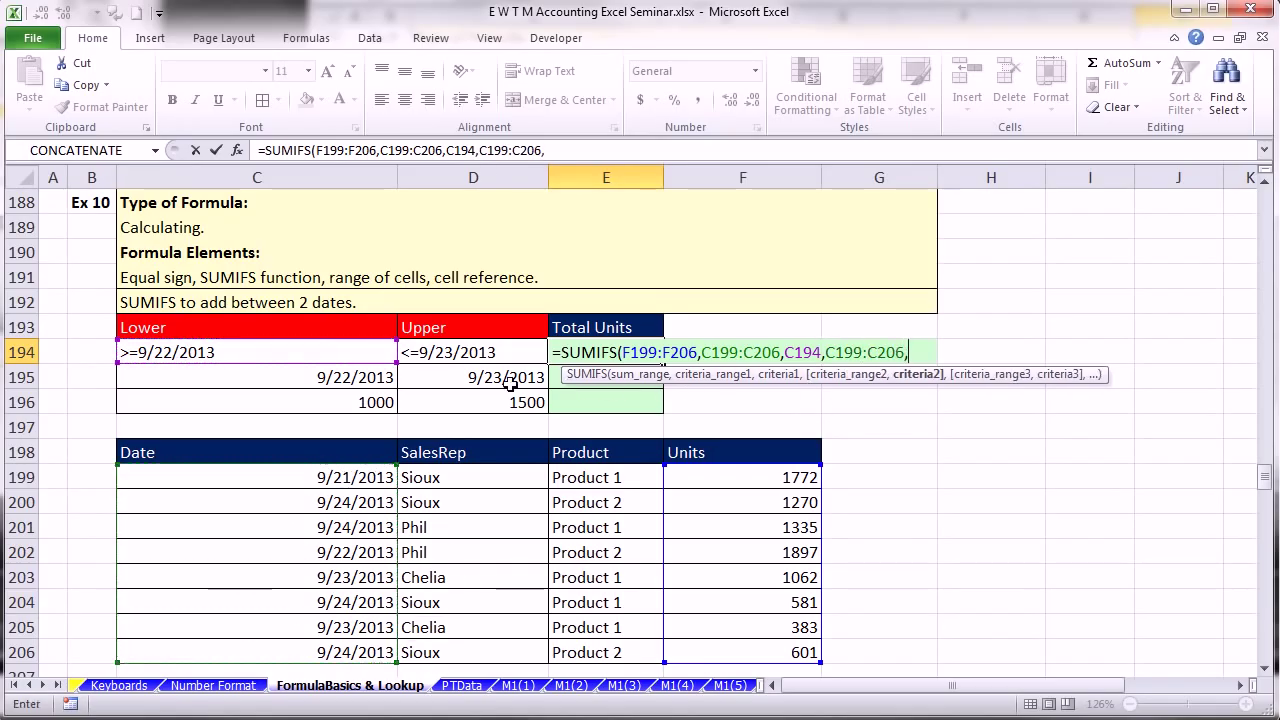
pyautogui.click(481, 357)
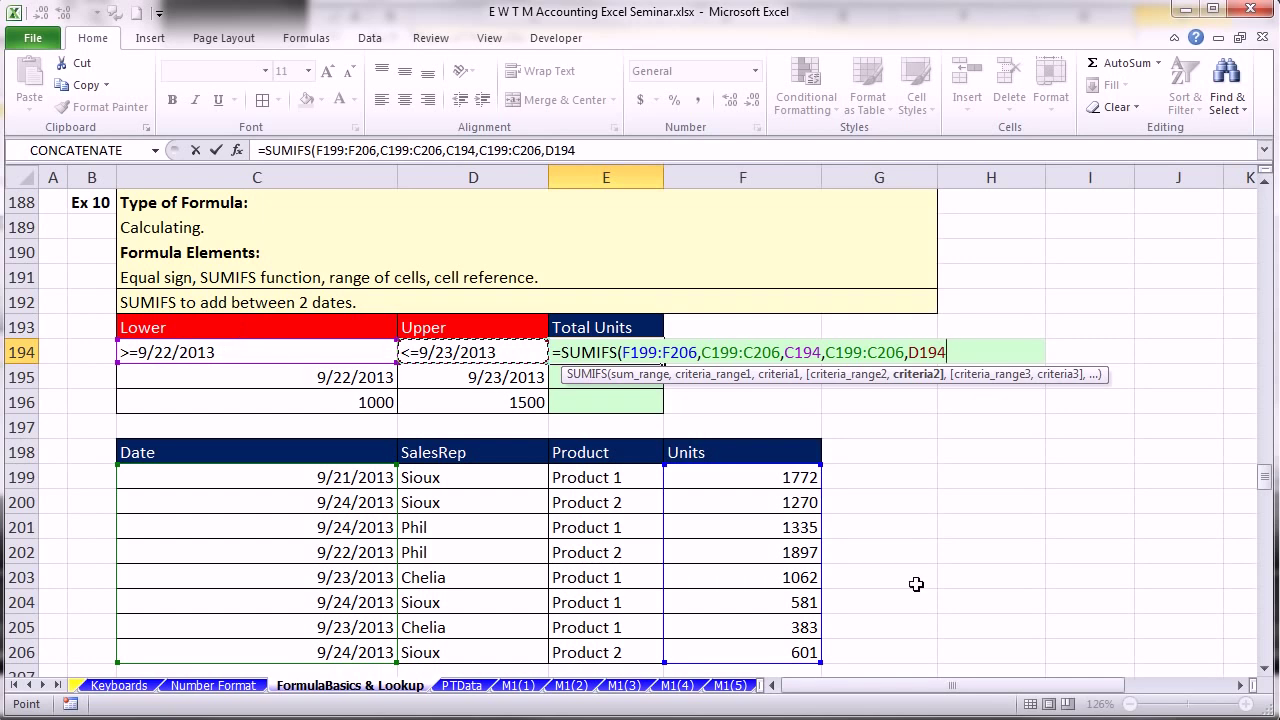
pyautogui.write(')')
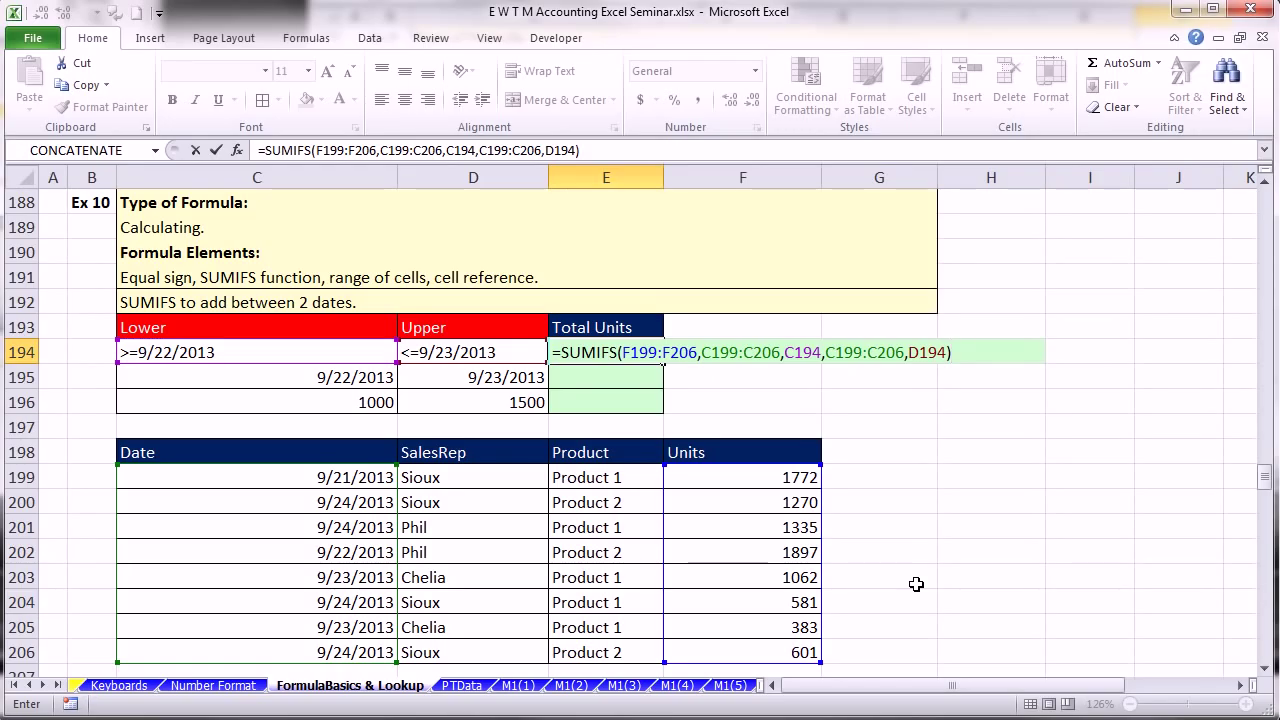
pyautogui.hotkey('ctrl', 'Return')
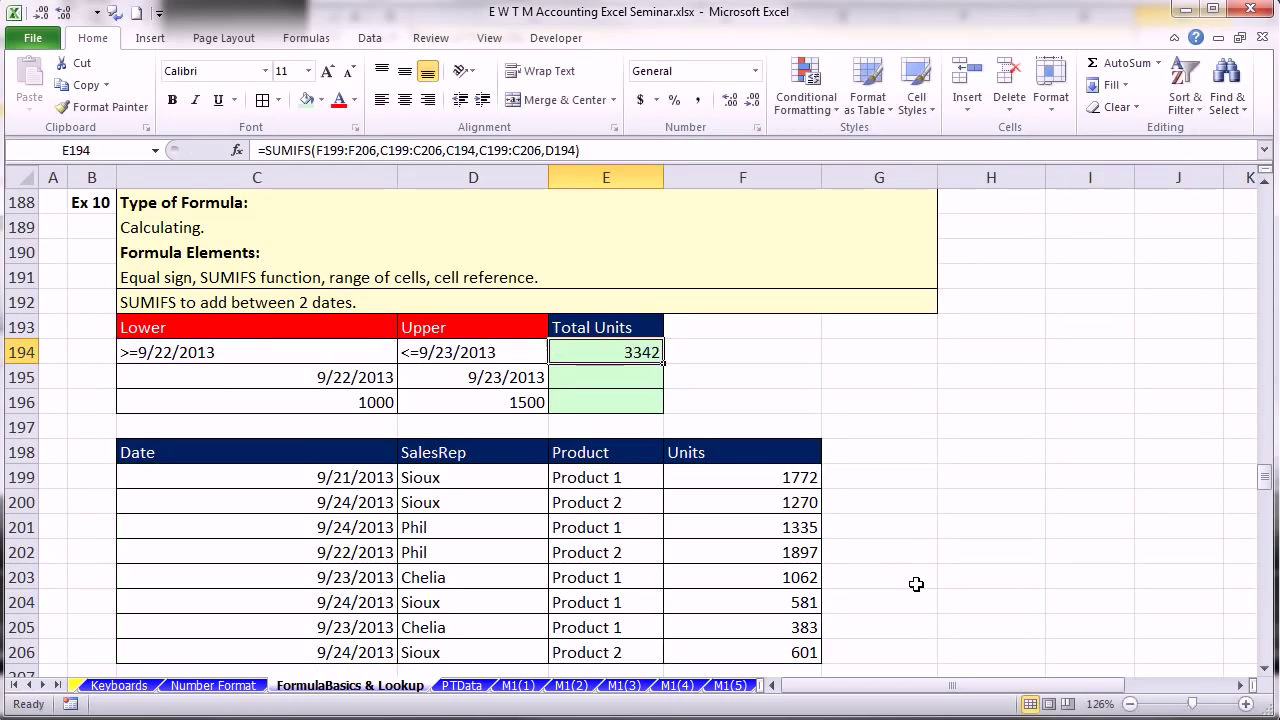
# - Begin a SUMIFS formula in E195 with the Units range F199:F206 as the sum range
pyautogui.click(618, 378)
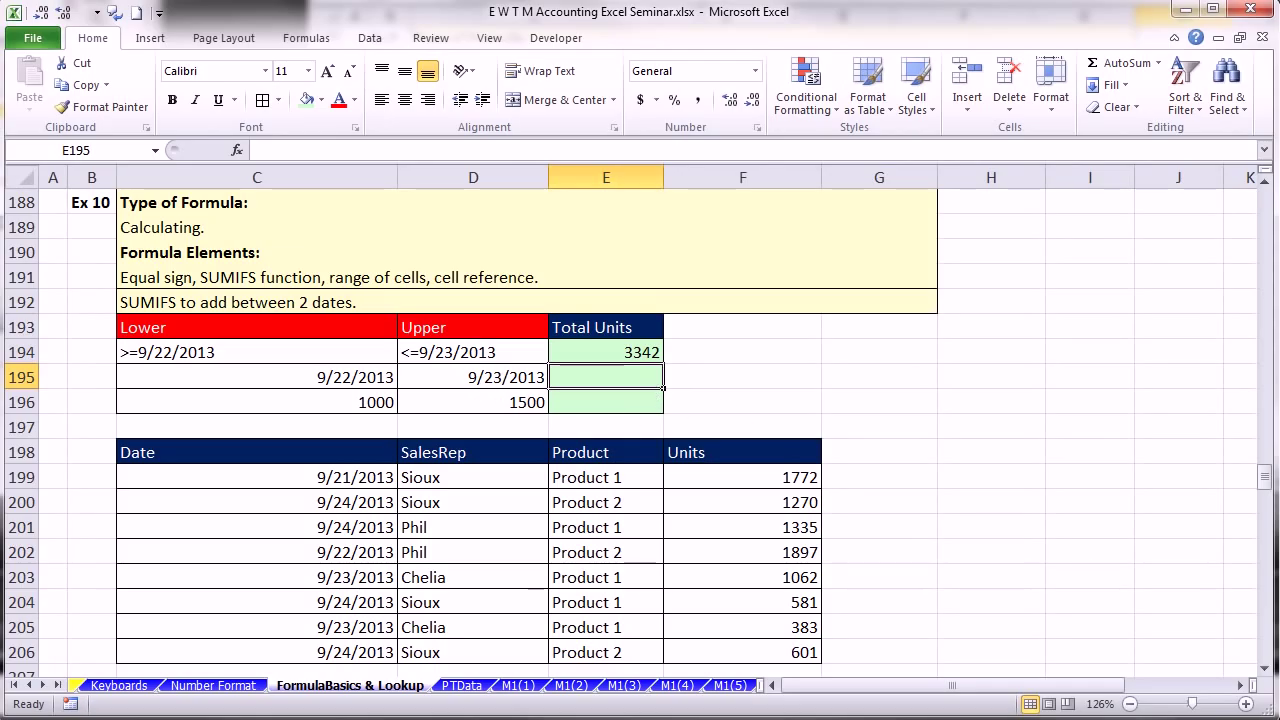
pyautogui.write('=sumifs')
pyautogui.press('Tab')
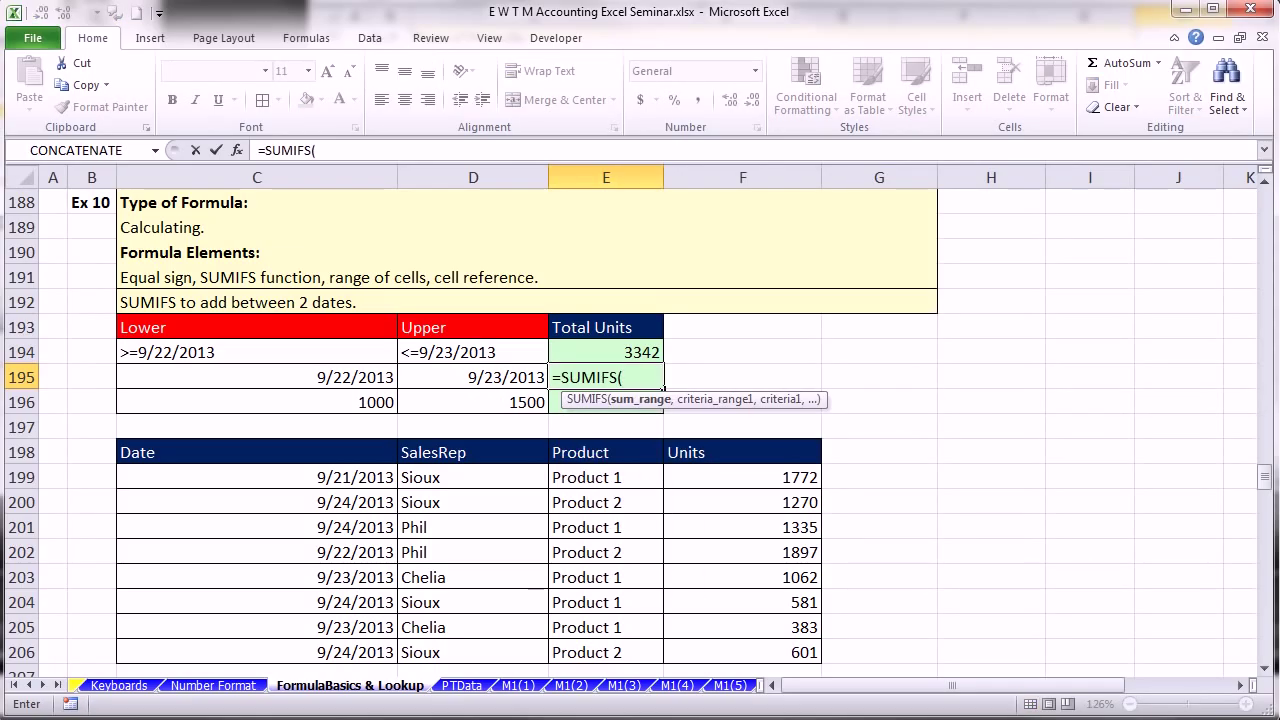
pyautogui.moveTo(735, 480); pyautogui.dragTo(743, 634)
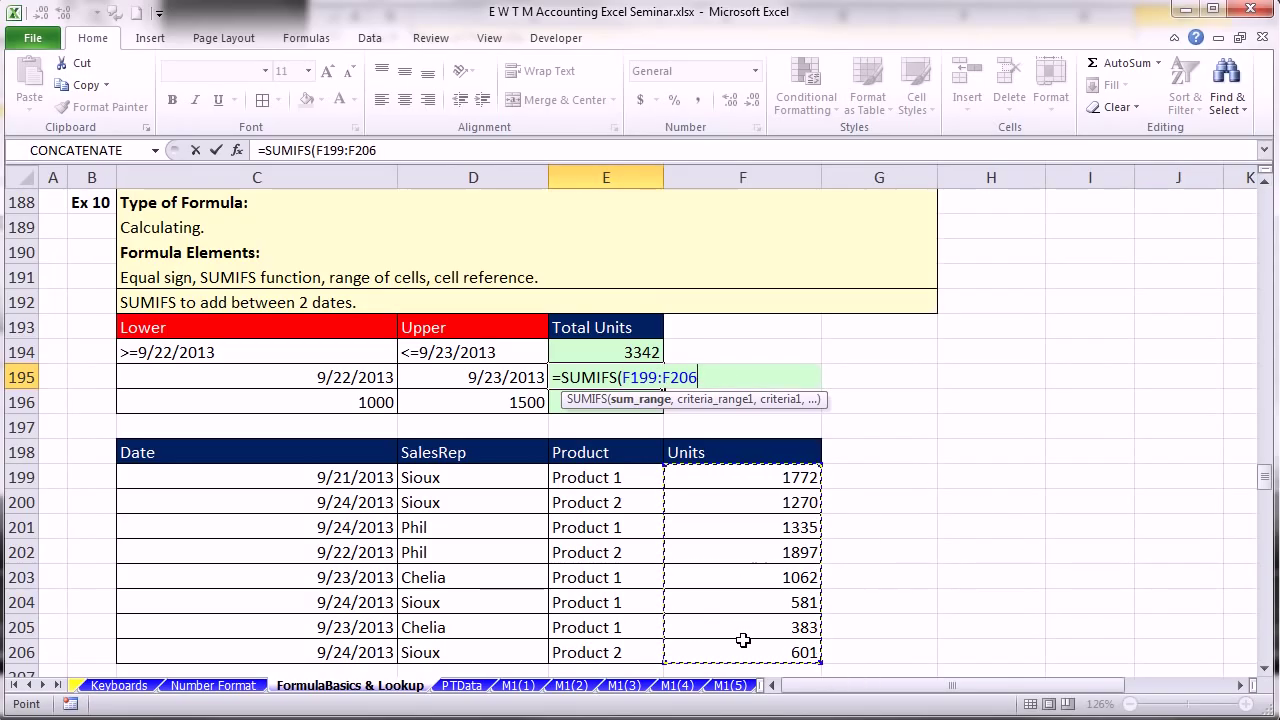
# - Add the Date range C199:C206 as the first criteria range, with ">="&C195 as its criterion
pyautogui.write(',')
pyautogui.moveTo(325, 478); pyautogui.dragTo(328, 652)
pyautogui.write(',">=')
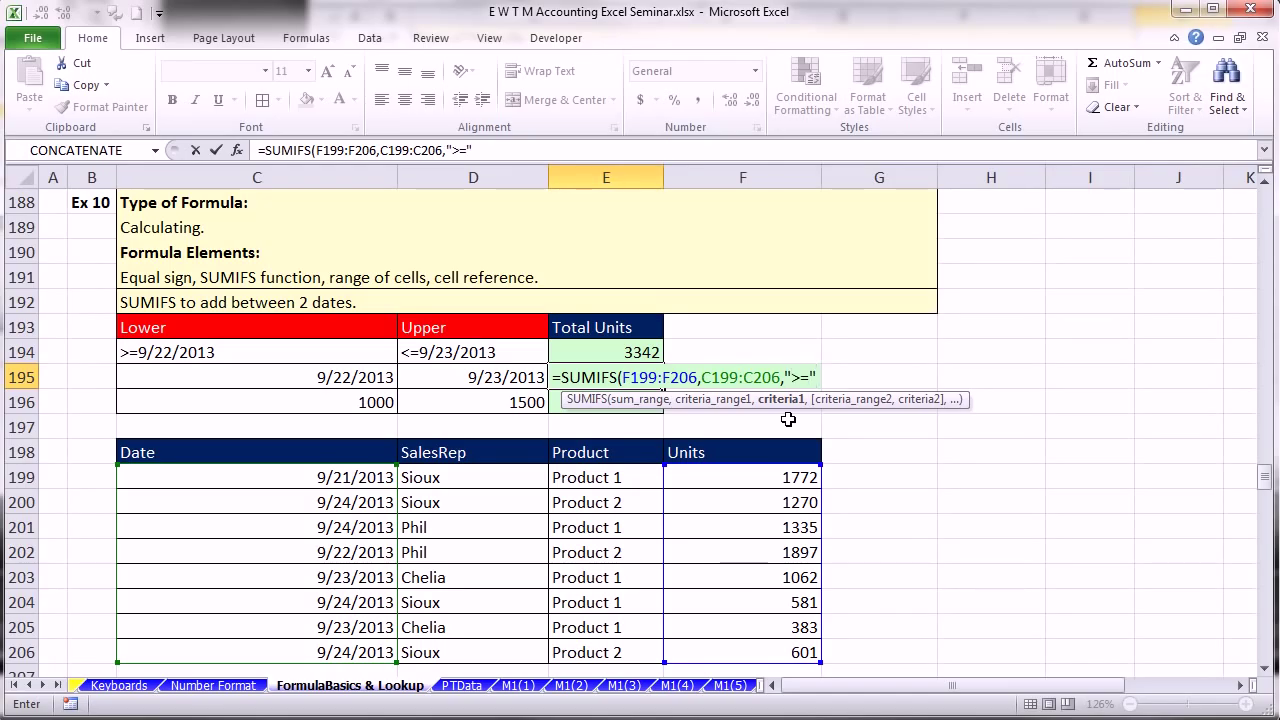
pyautogui.write('"&')
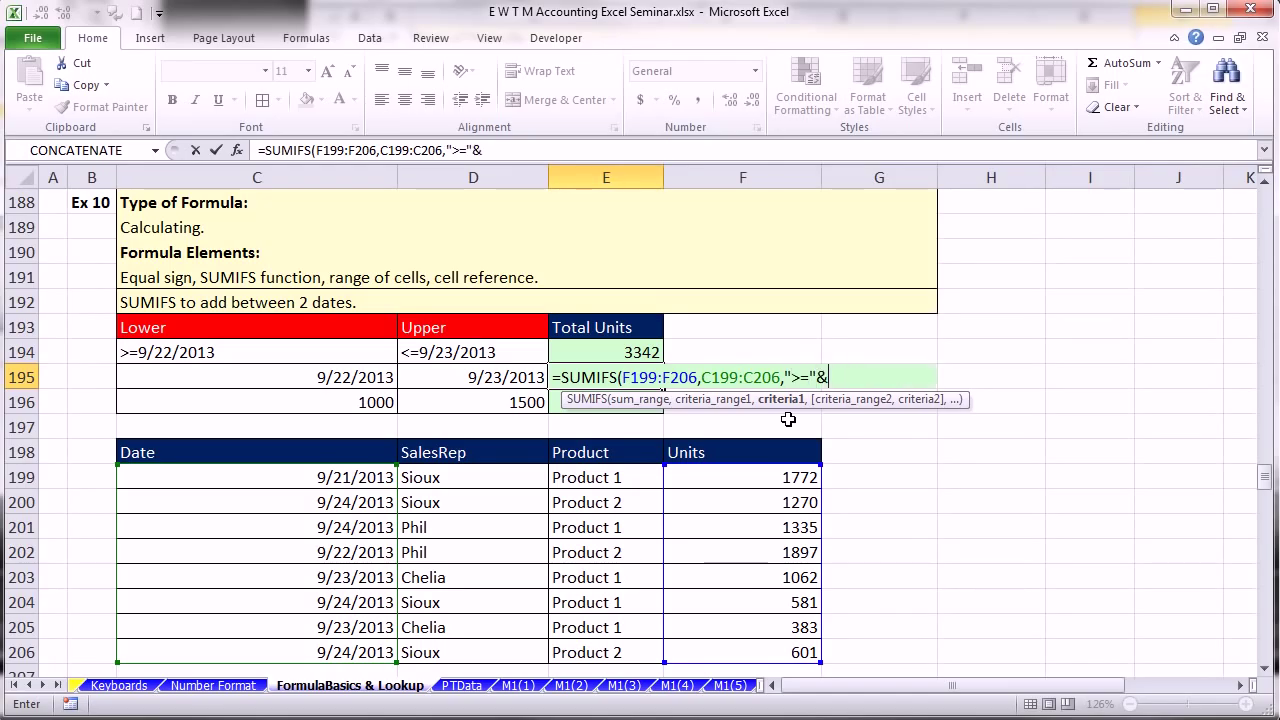
pyautogui.click(294, 378)
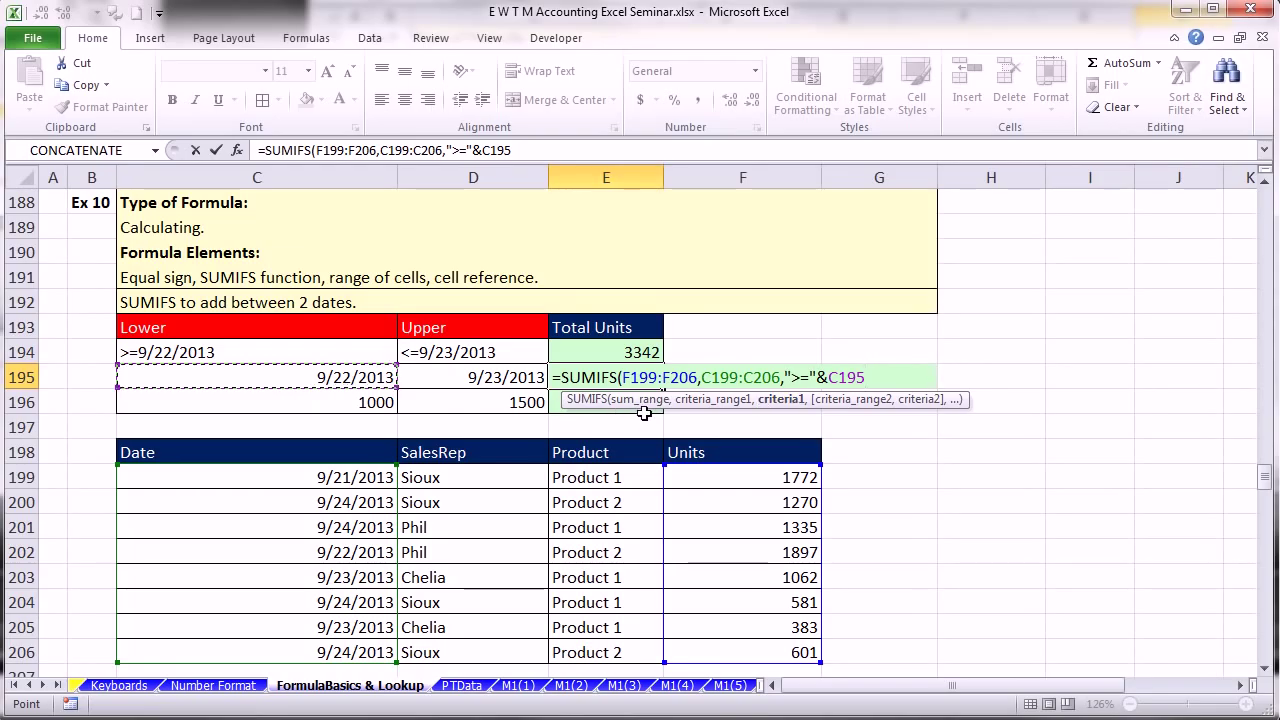
# - Evaluate the criteria1 argument ">="&C195 inside the formula to check it, and restore the original expression
pyautogui.click(780, 400)
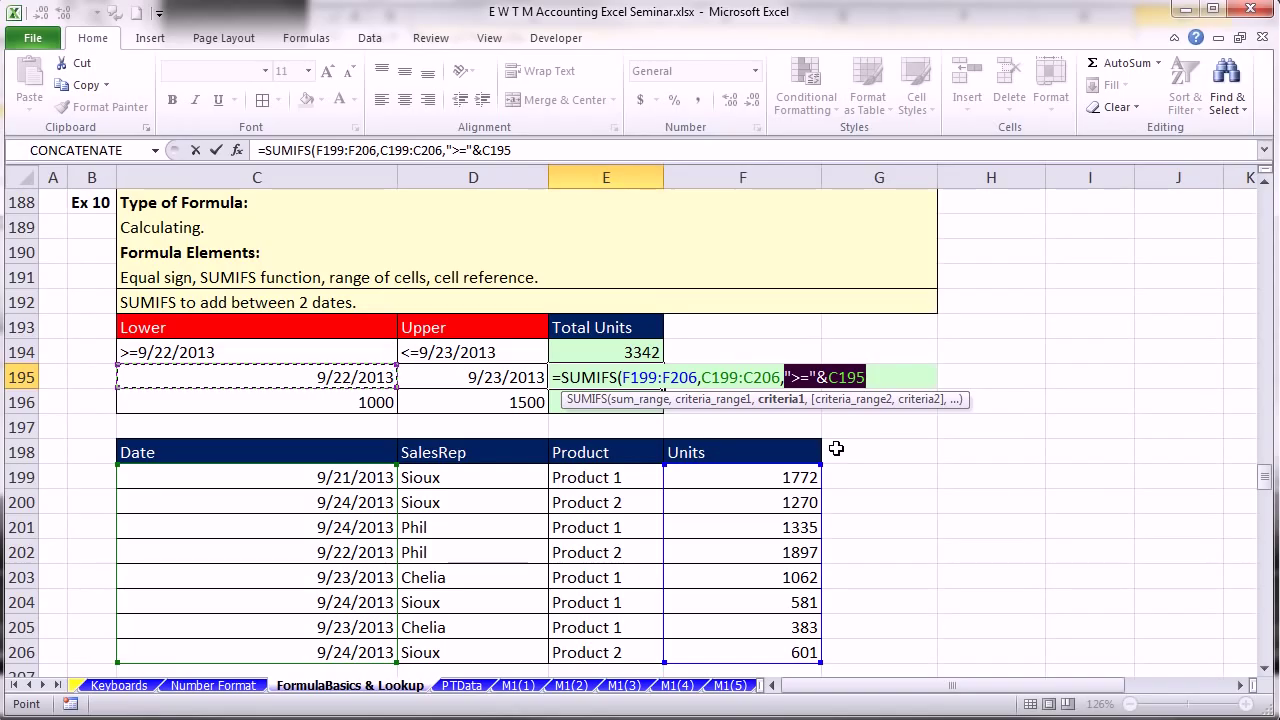
pyautogui.press('F9')
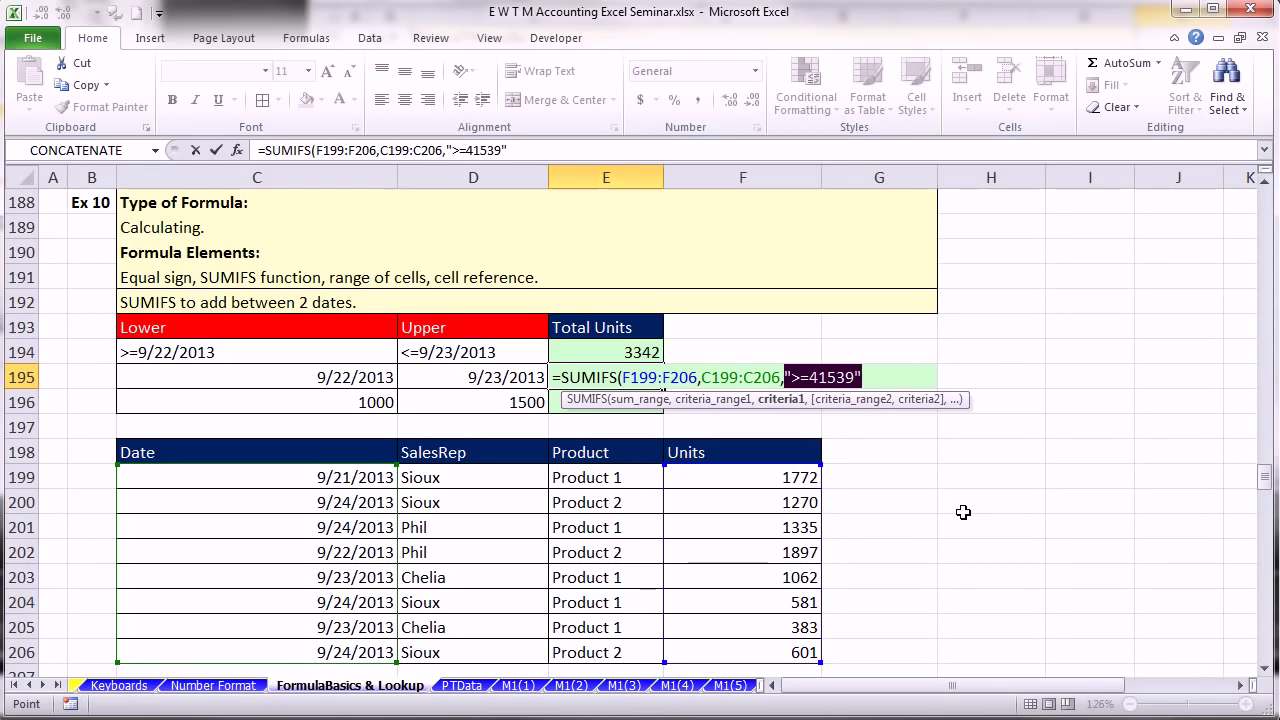
pyautogui.write('">="&C195')
pyautogui.press('F2')
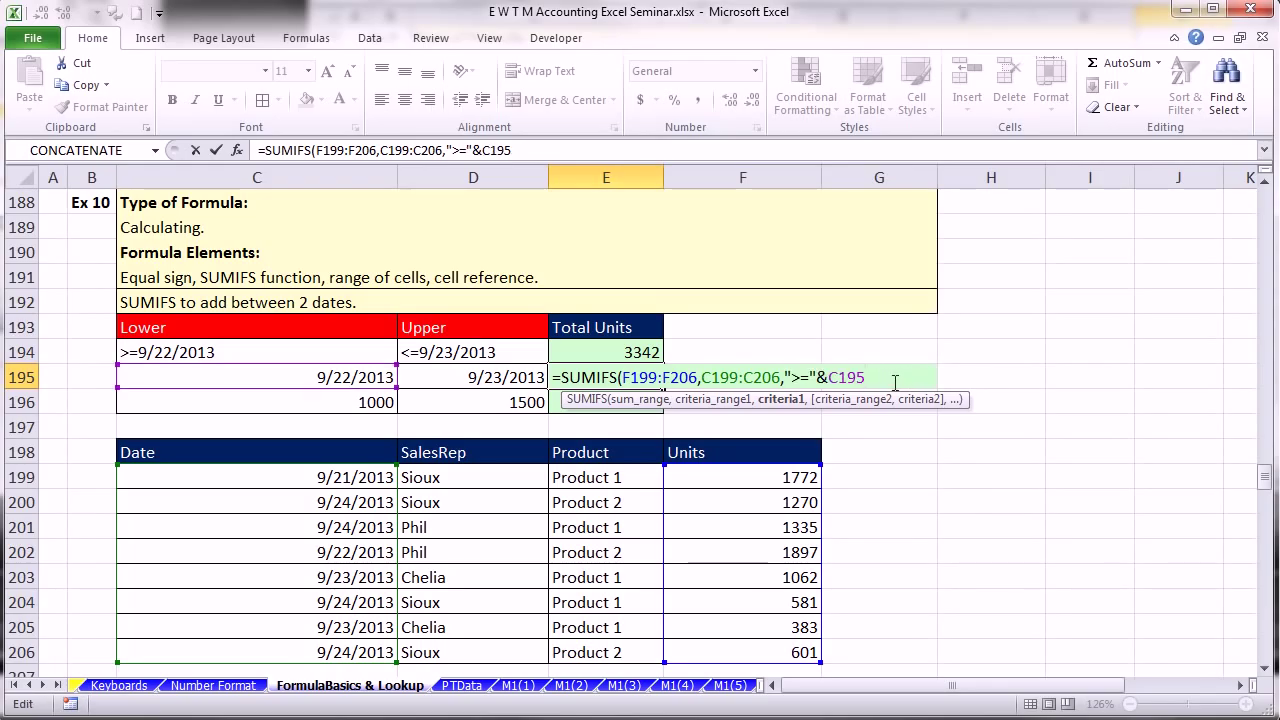
# - Add the Date range C199:C206 as the second criteria range with criterion "<="&D195, and enter the formula in E195
pyautogui.write(',')
pyautogui.click(306, 479)
pyautogui.hotkey('ctrl', 'shift', 'Down')
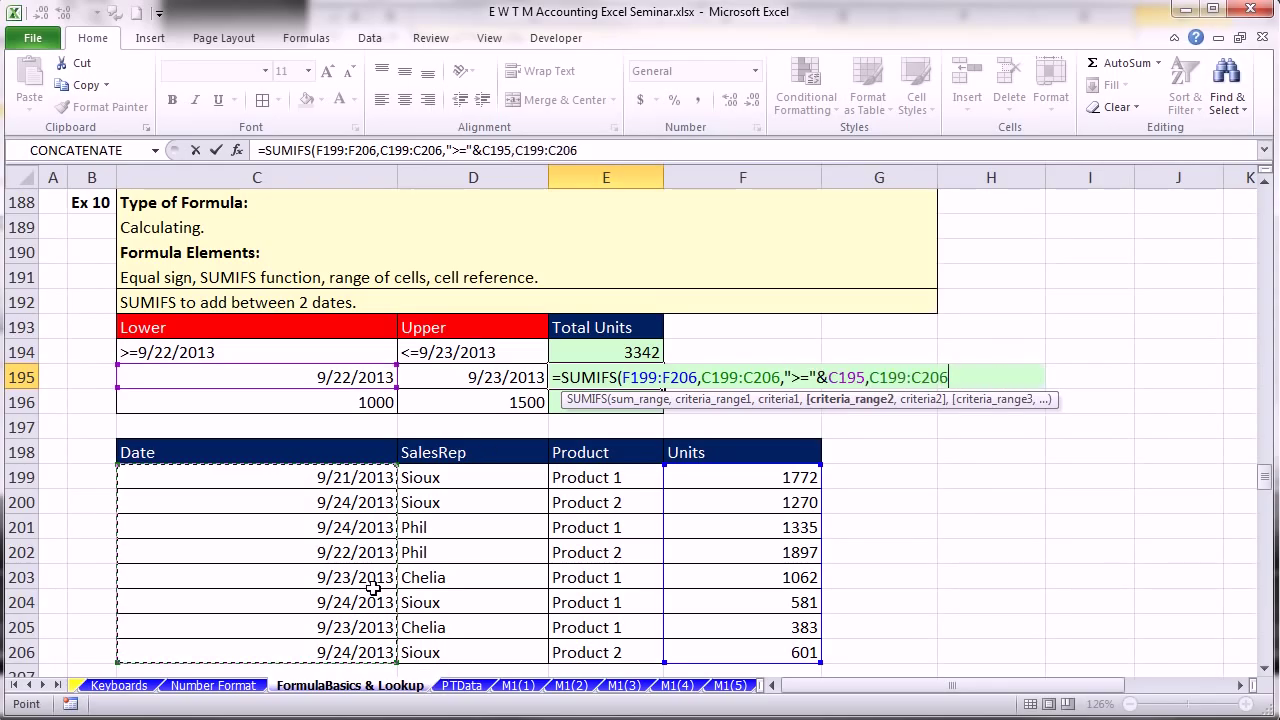
pyautogui.write(',')
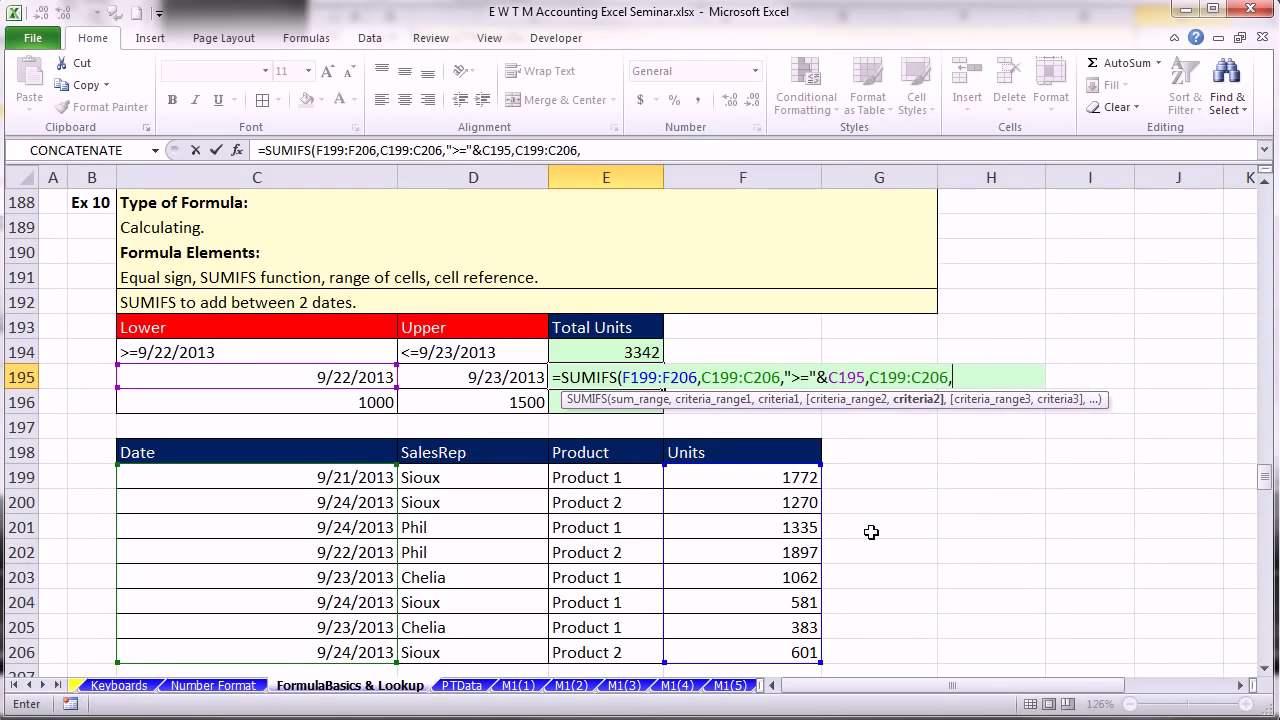
pyautogui.write('"<="&')
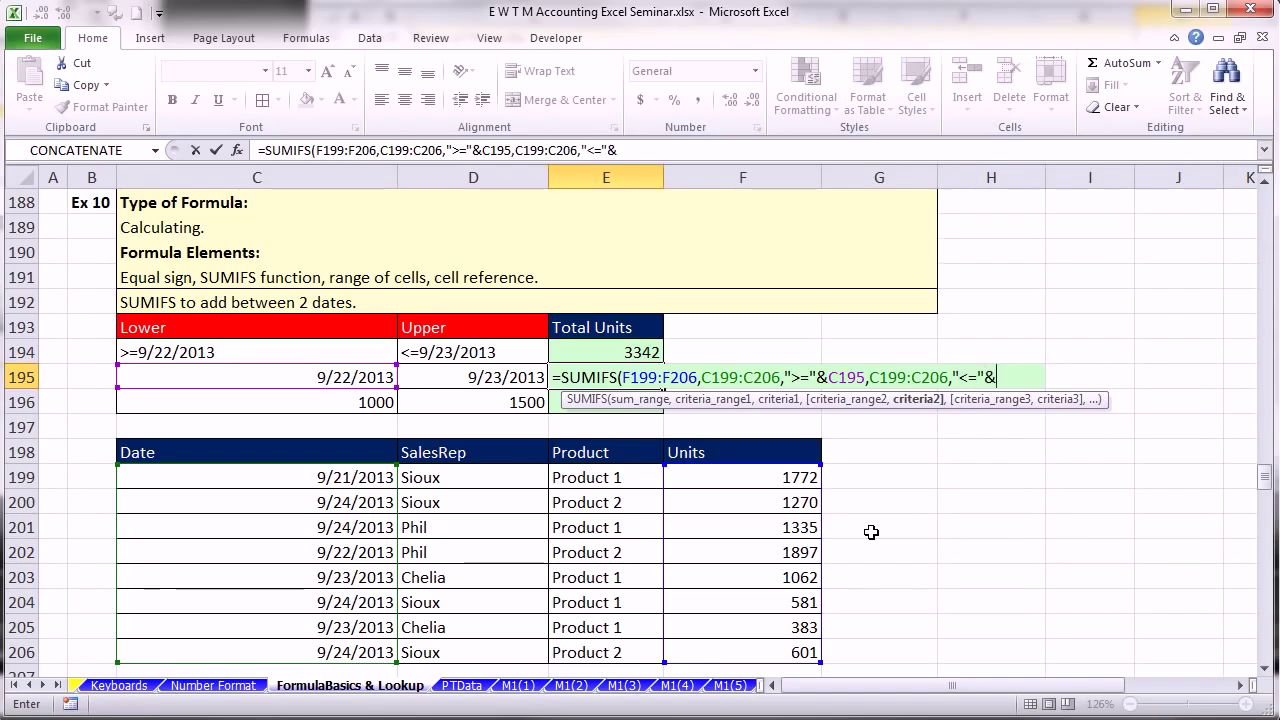
pyautogui.click(448, 372)
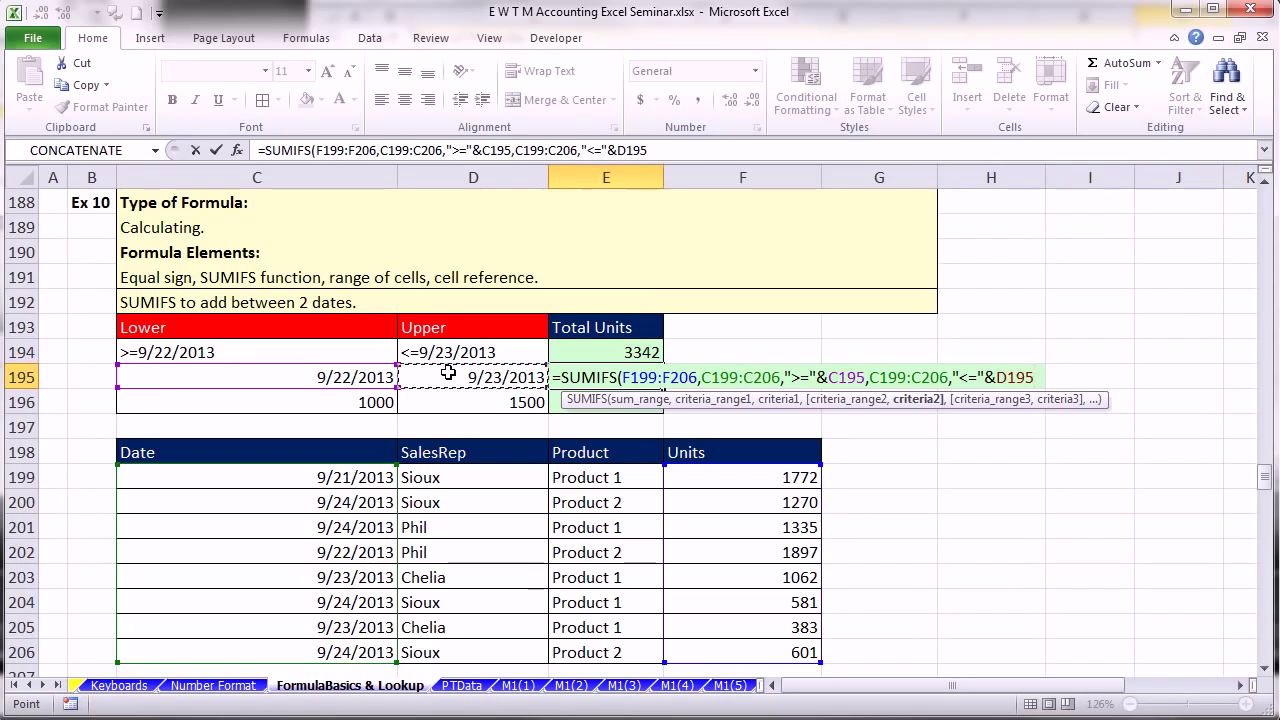
pyautogui.write(')')
pyautogui.hotkey('ctrl', 'Return')
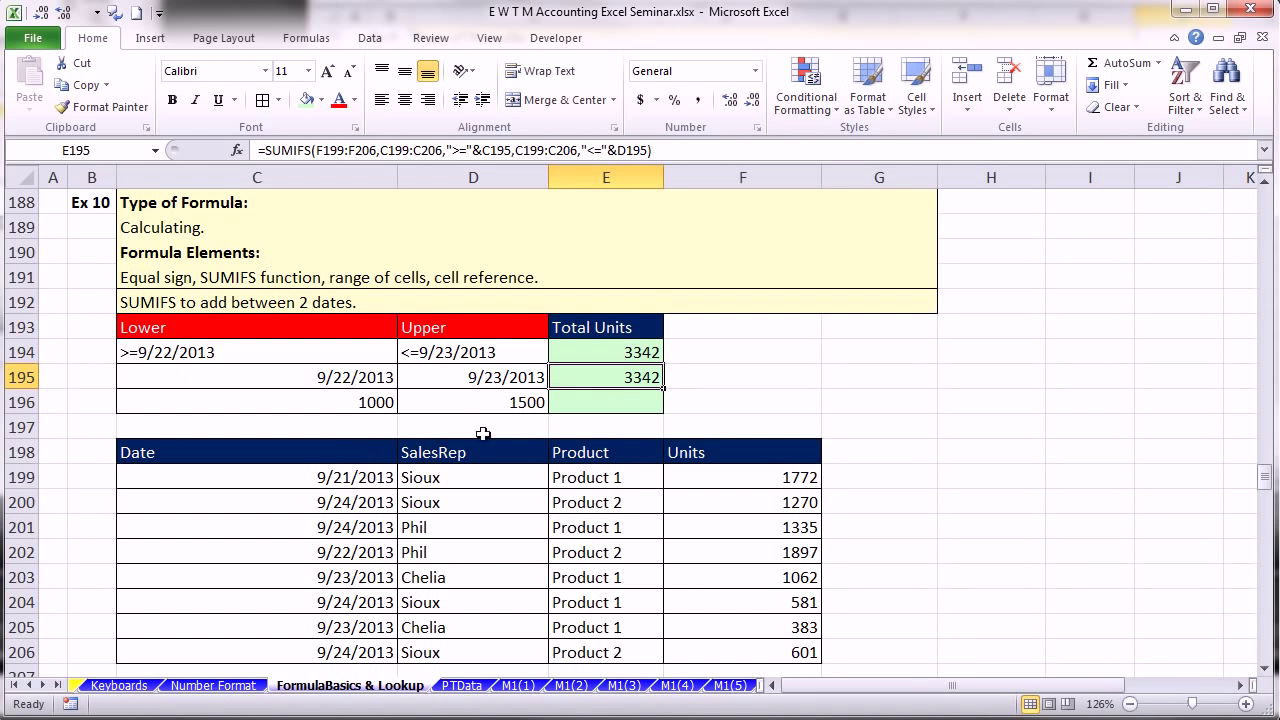
# - Begin a SUMIFS formula in E196 with the Units range F199:F206 as the sum range
pyautogui.click(618, 400)
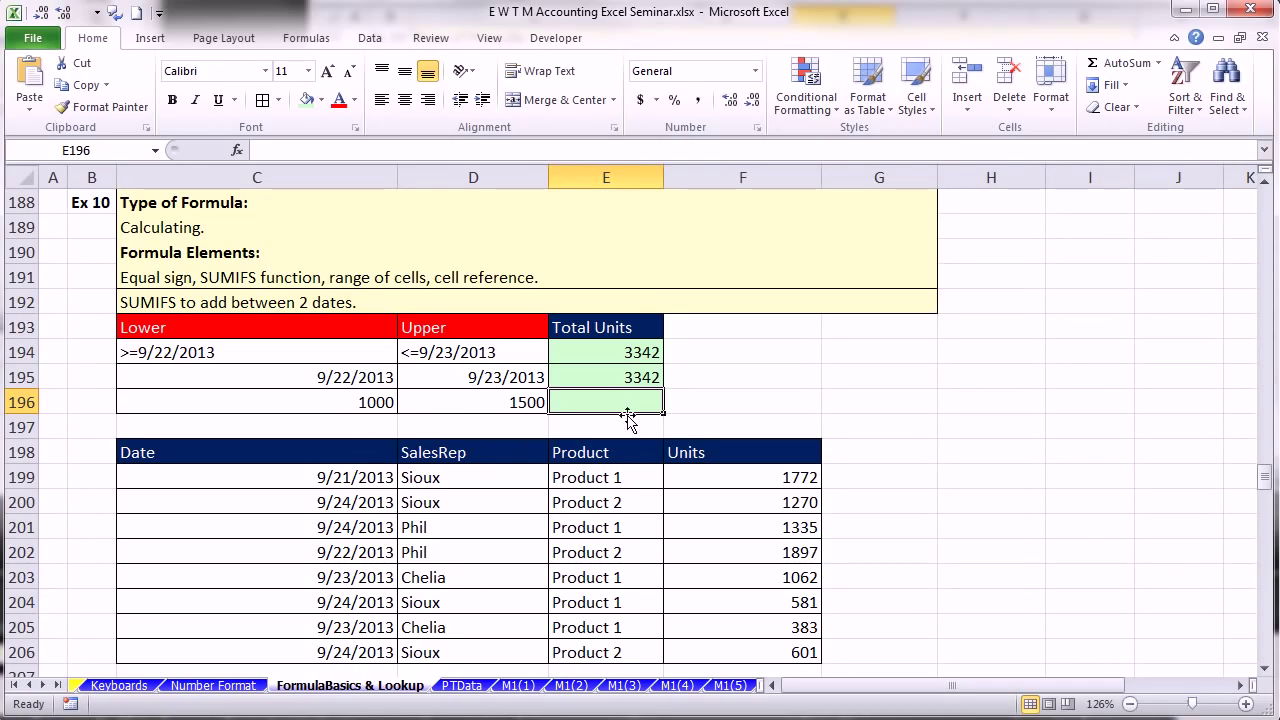
pyautogui.write('=sumifs')
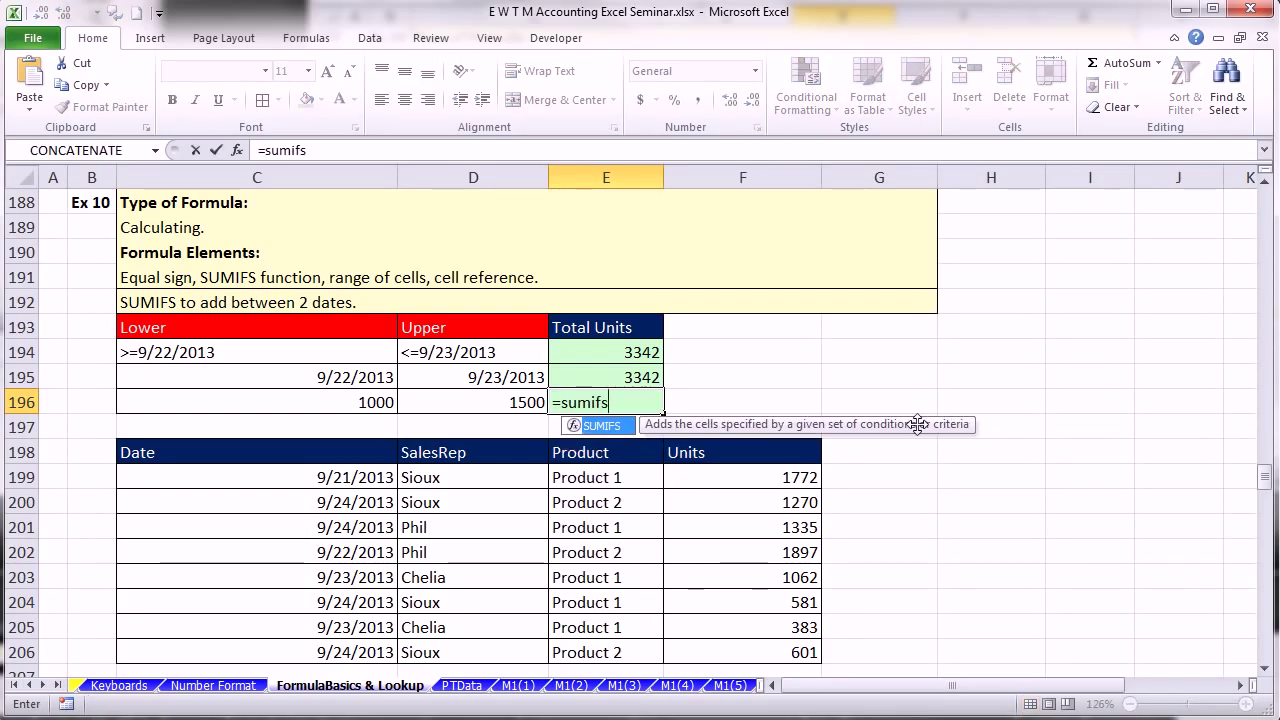
pyautogui.press('Tab')
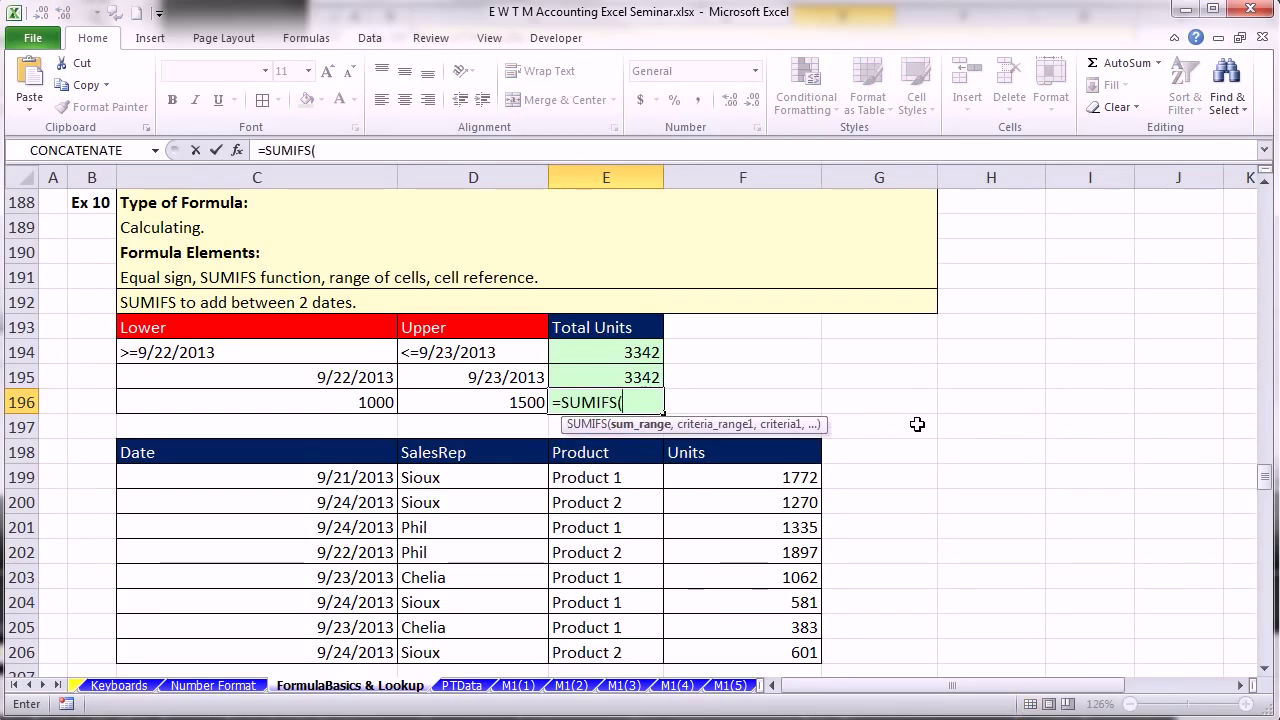
pyautogui.moveTo(728, 477); pyautogui.dragTo(737, 650)
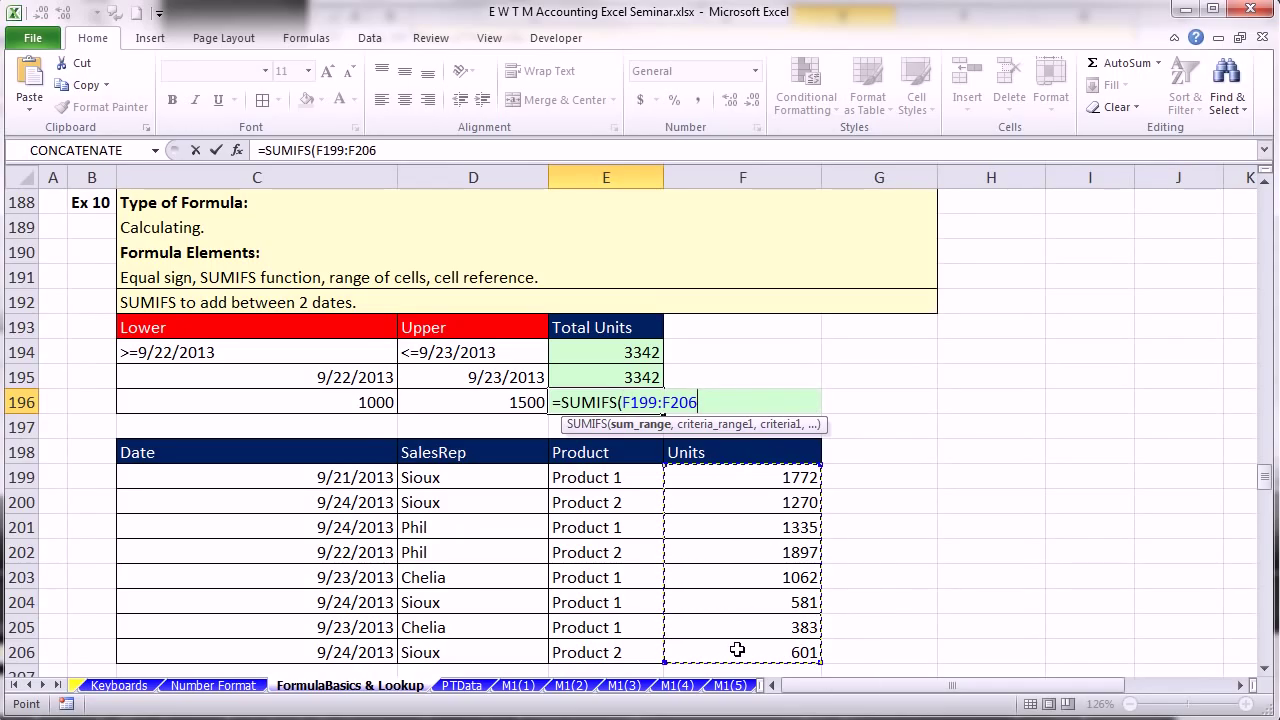
# - Add the Units range F199:F206 as the first criteria range, with ">="&C196 as its criterion
pyautogui.write(',')
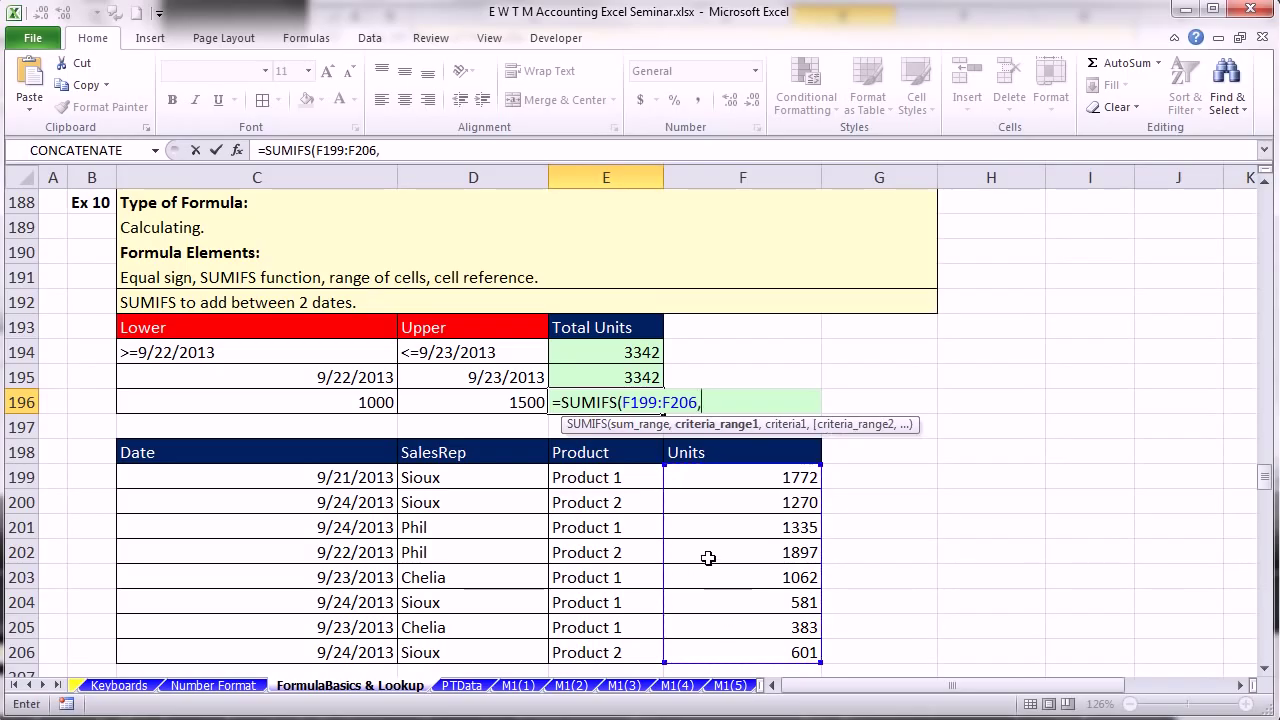
pyautogui.moveTo(729, 484); pyautogui.dragTo(729, 651)
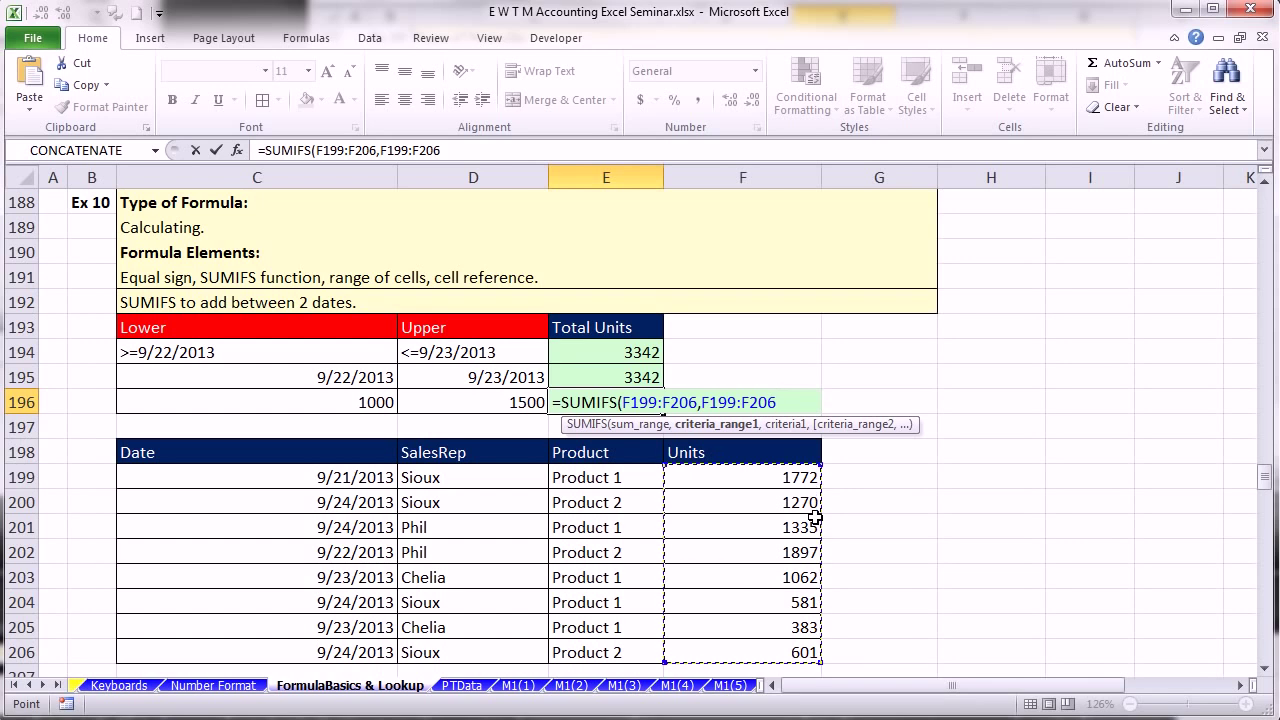
pyautogui.write(',')
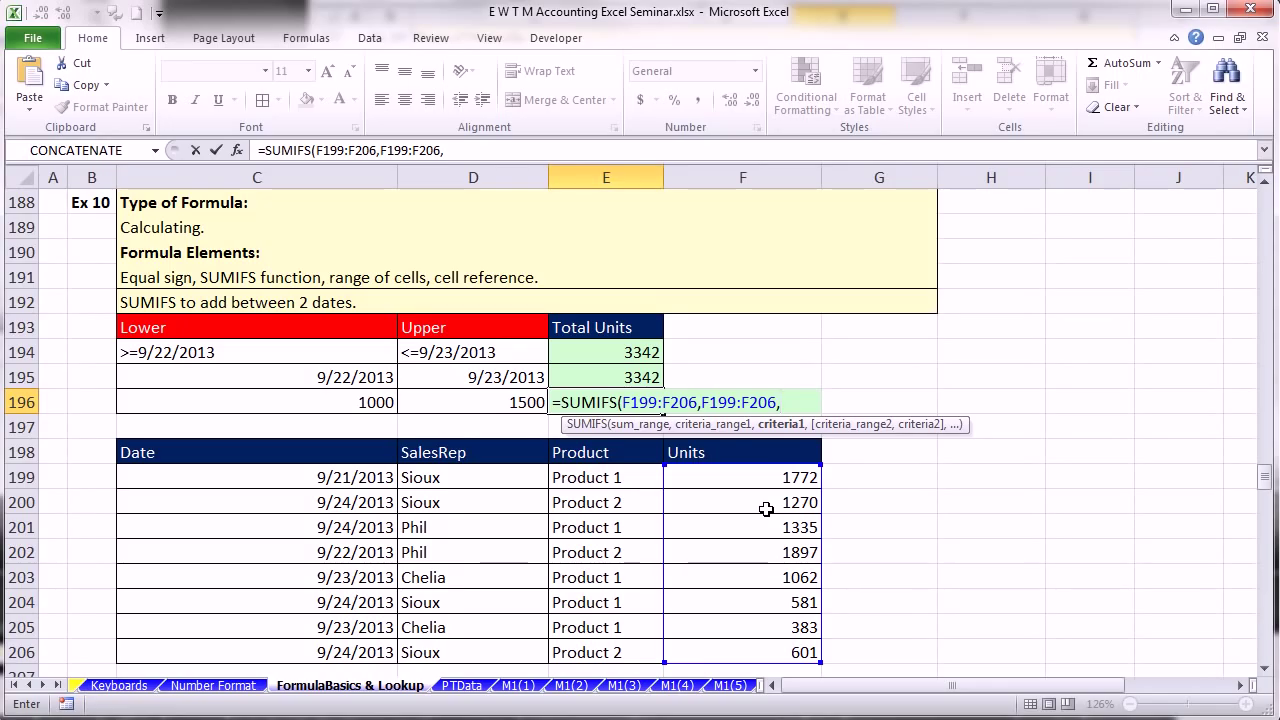
pyautogui.write('">="&')
pyautogui.click(330, 398)
# - Add the Units range F199:F206 as the second criteria range with criterion "<"&D196, and enter the formula in E196
pyautogui.write(',')
pyautogui.moveTo(697, 476); pyautogui.dragTo(780, 652)
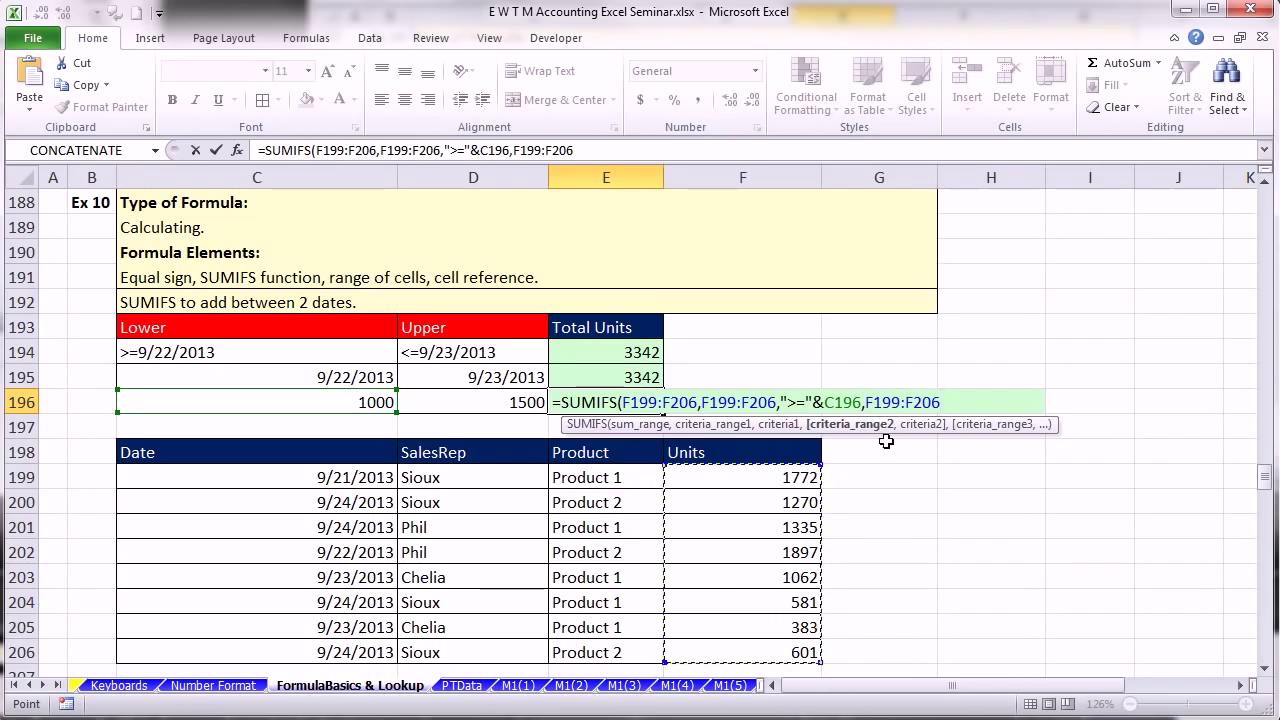
pyautogui.write(',"<')
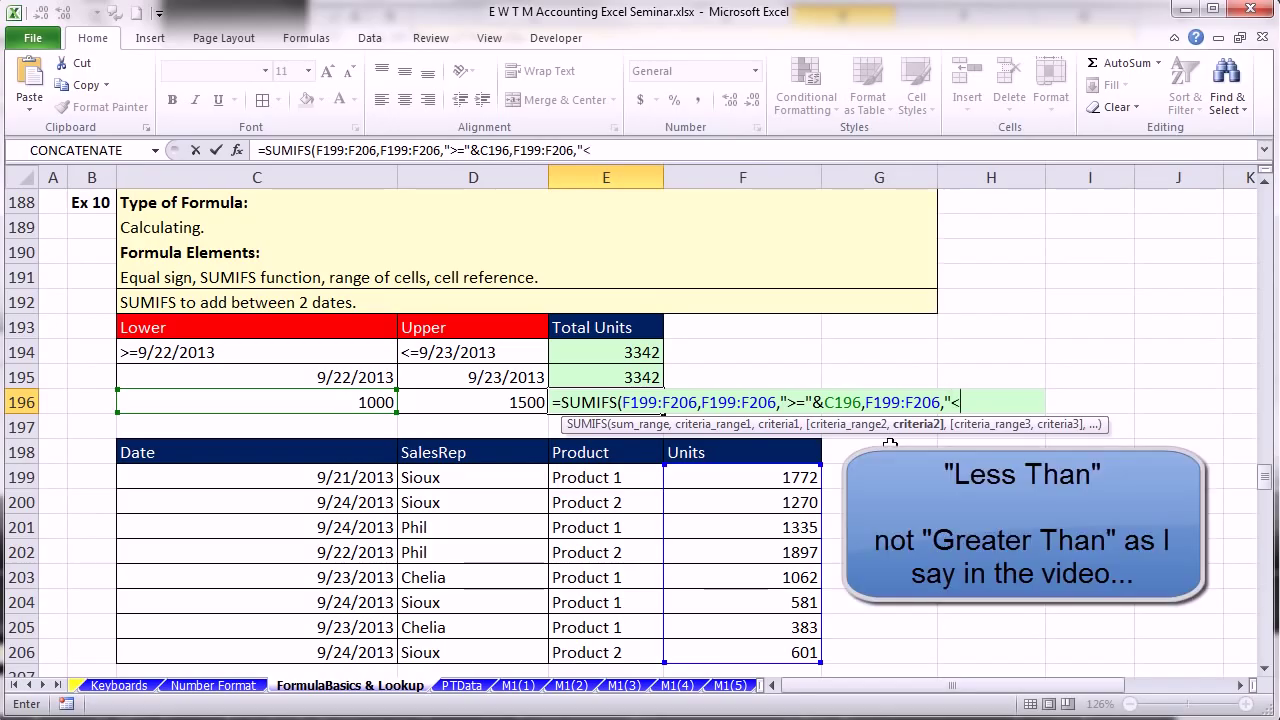
pyautogui.write('"&')
pyautogui.click(510, 400)
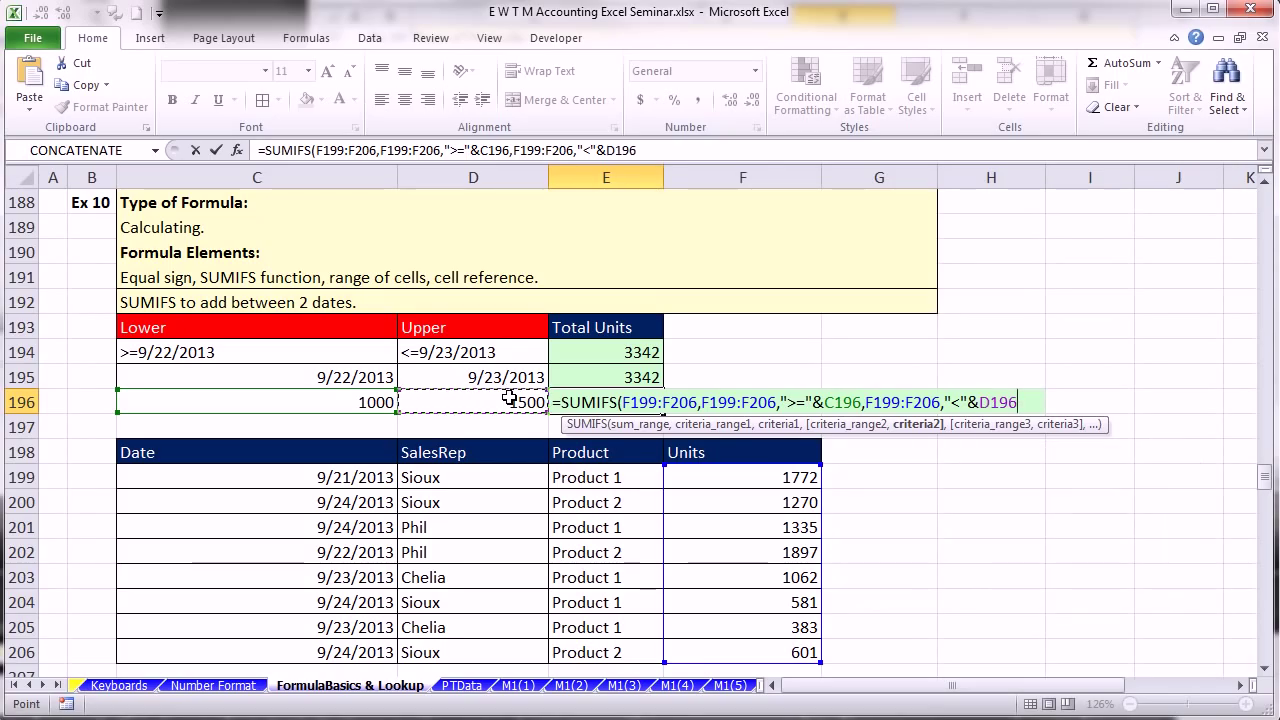
pyautogui.write(')')
pyautogui.hotkey('ctrl', 'Return')
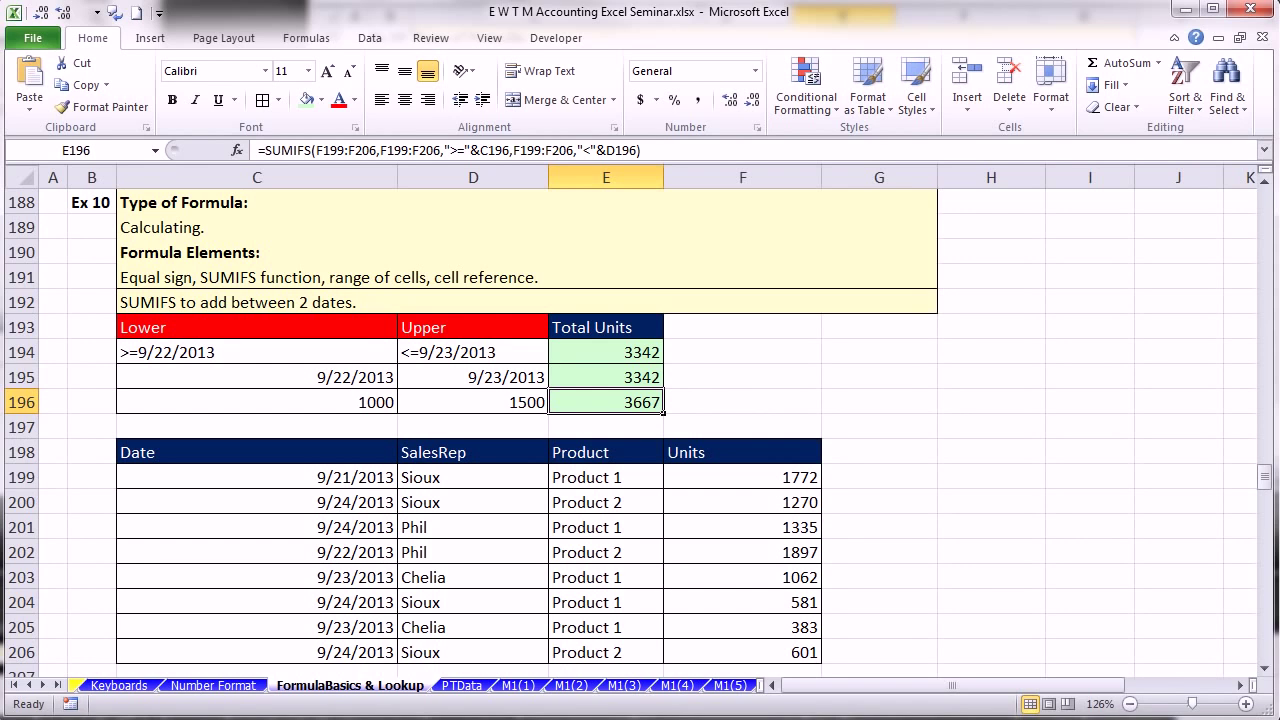
# - In Ex 11, begin a NETWORKDAYS.INTL formula in the first Workdays cell, E214
pyautogui.moveTo(1265, 677); pyautogui.dragTo(1265, 677)
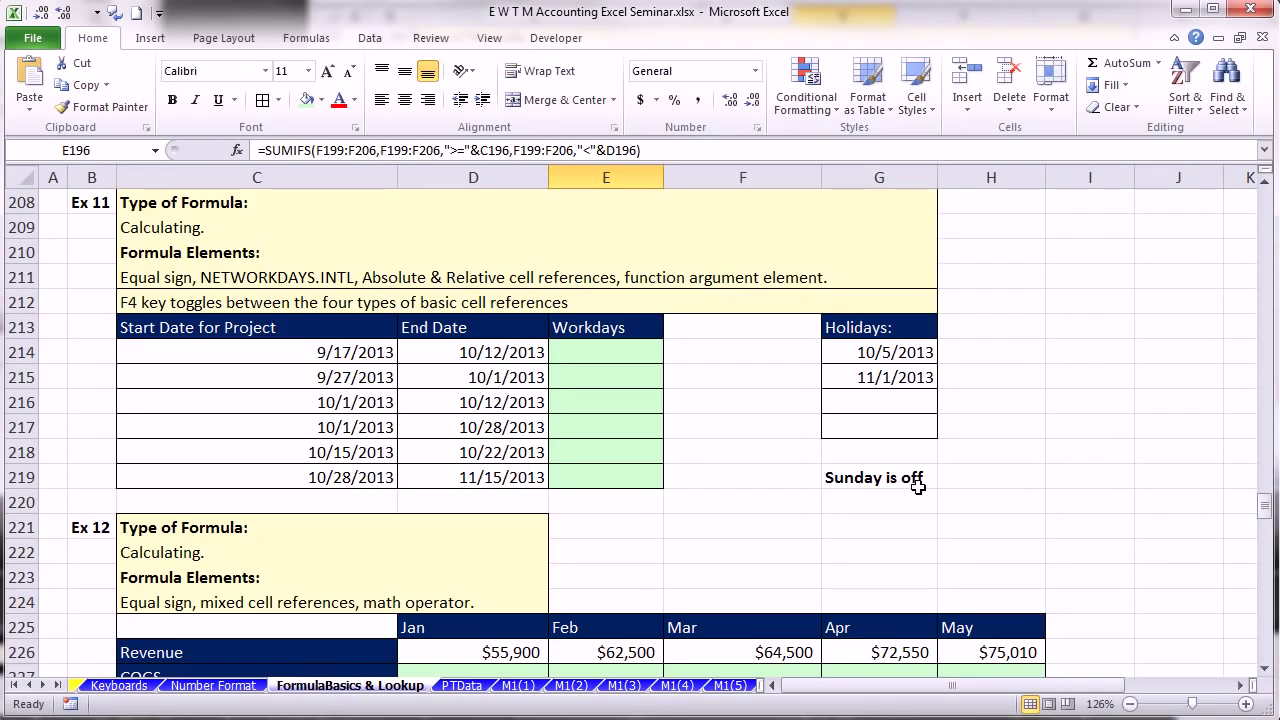
pyautogui.click(557, 346)
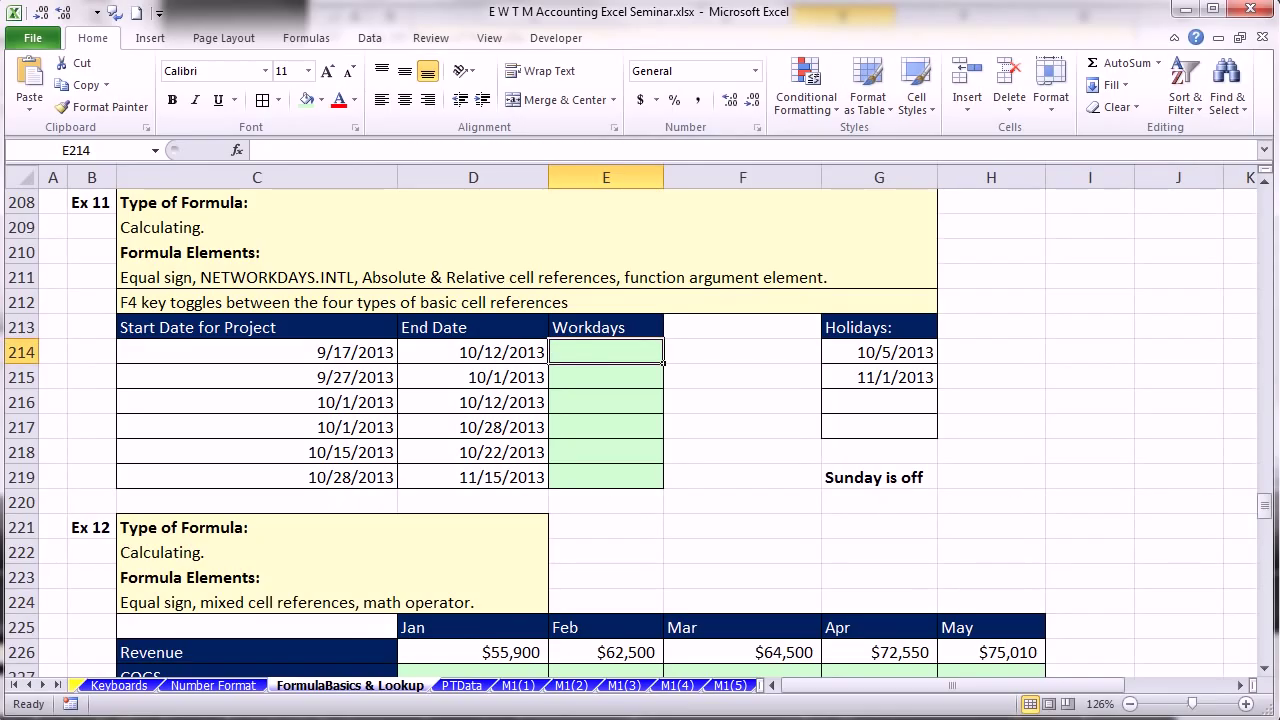
pyautogui.write('=net')
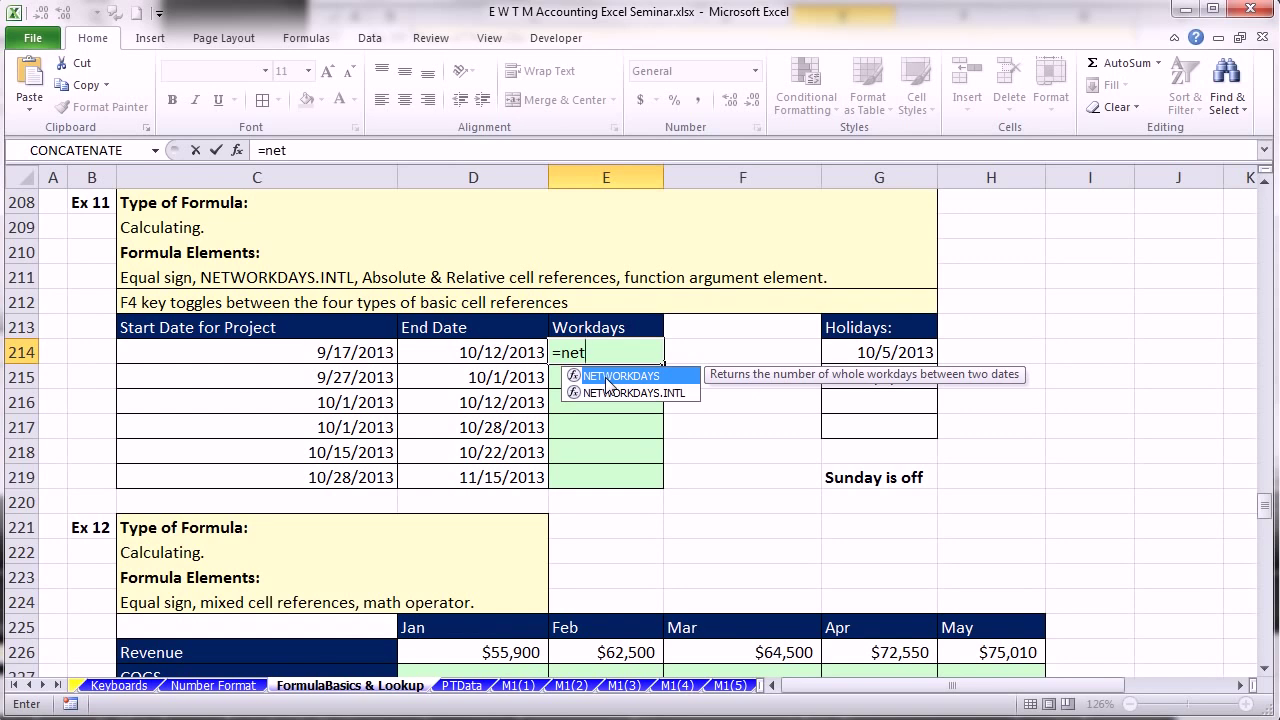
pyautogui.click(614, 393)
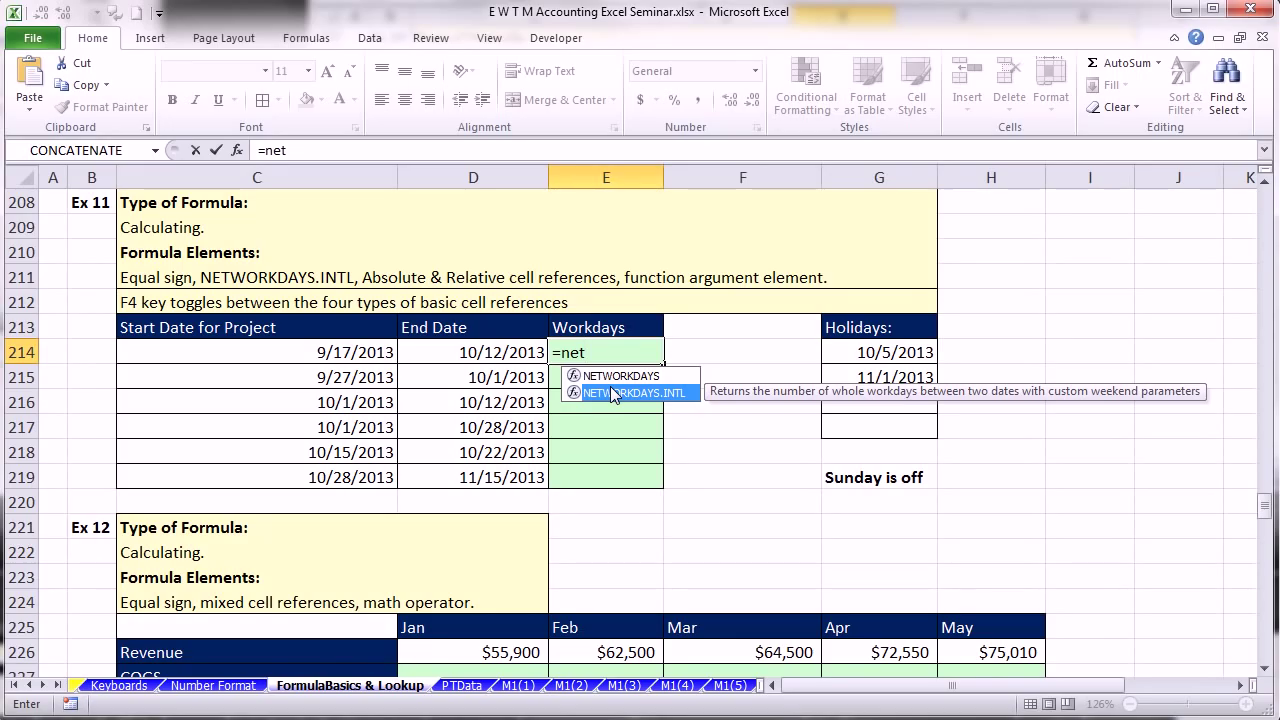
pyautogui.doubleClick(614, 393)
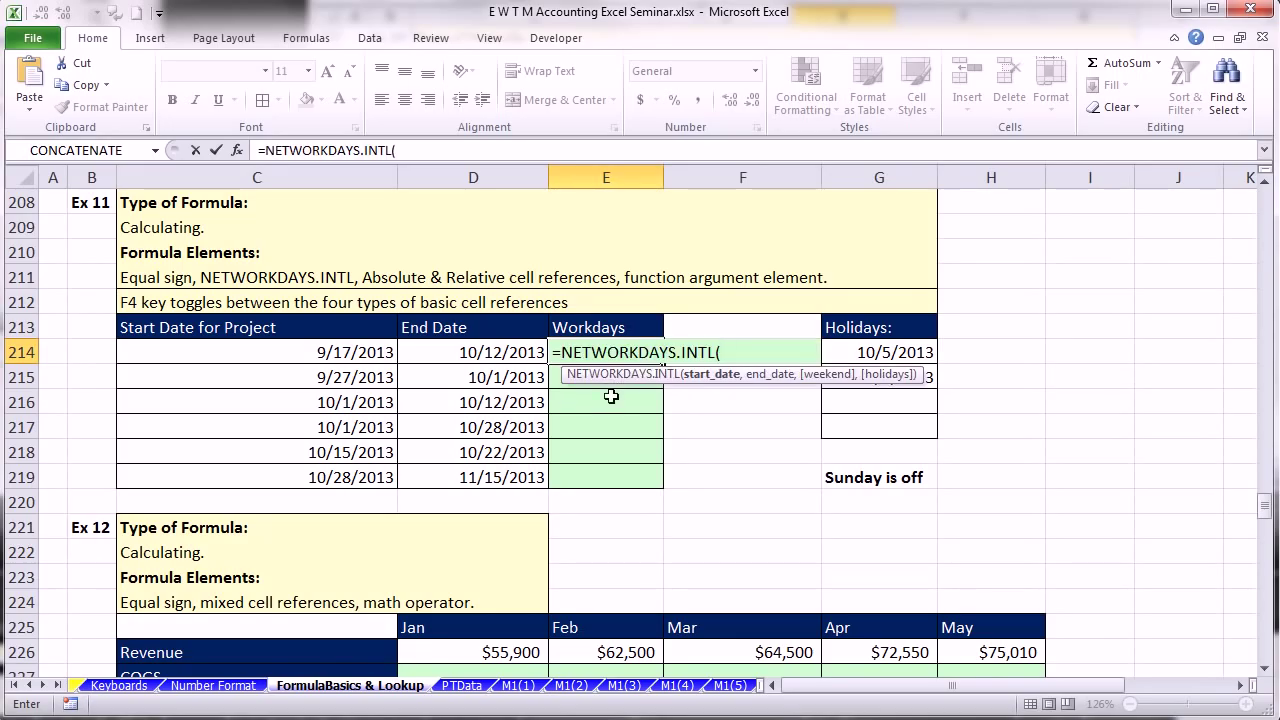
# - Supply C214 as the start date and D214 as the end date of the NETWORKDAYS.INTL formula
pyautogui.click(350, 347)
pyautogui.write(',')
pyautogui.click(498, 350)
pyautogui.write(',')
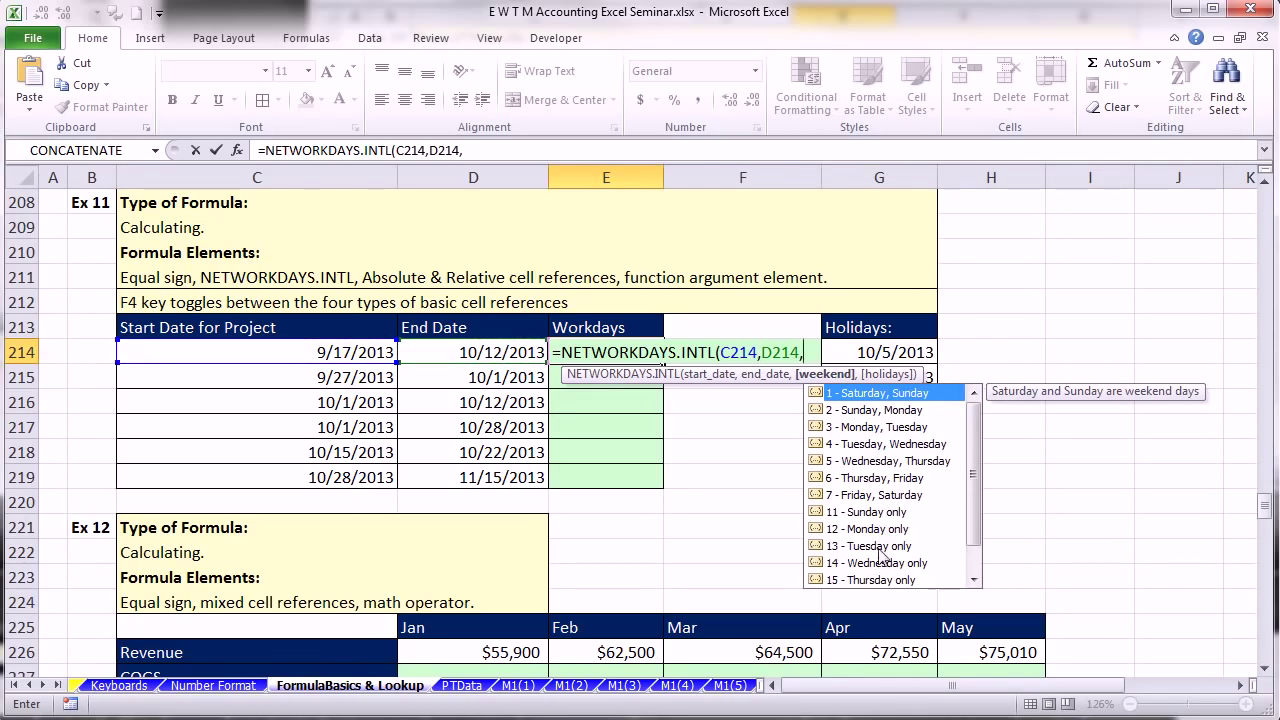
# - Complete the E214 formula with weekend option 11 (Sunday only) and the absolute holidays range $G$214:$G$217, and enter it
pyautogui.doubleClick(866, 514)
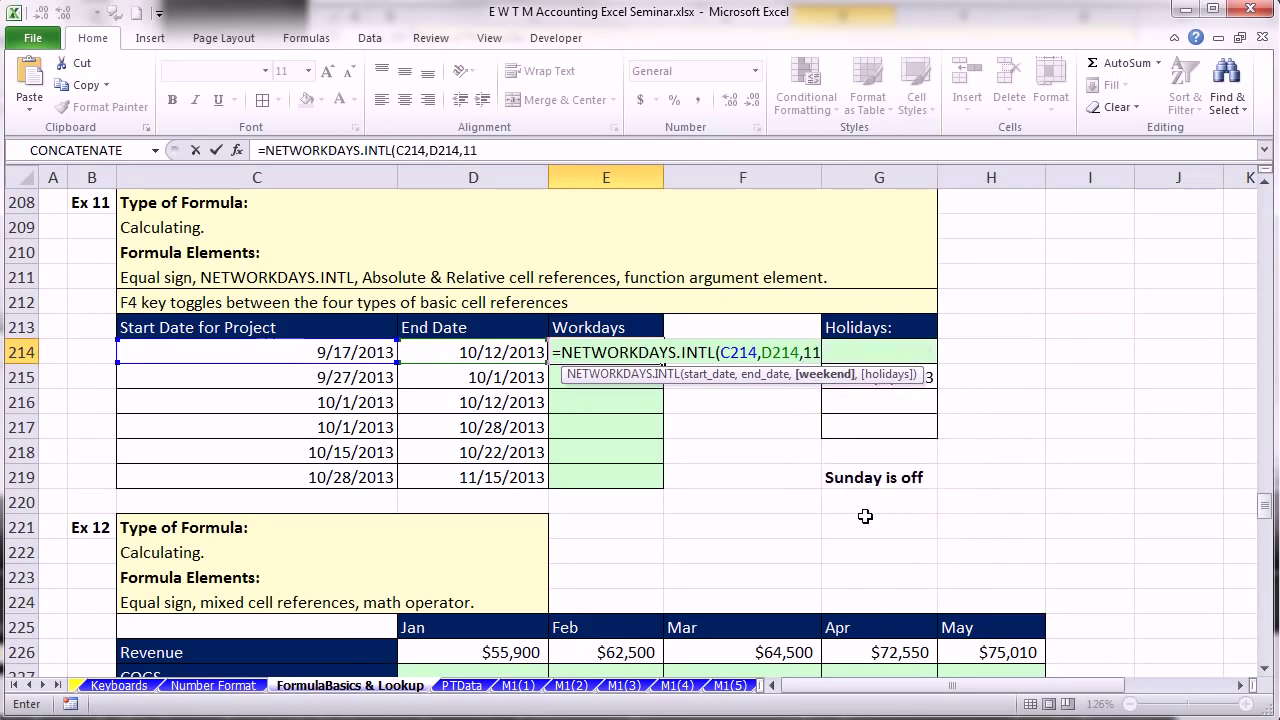
pyautogui.write(',')
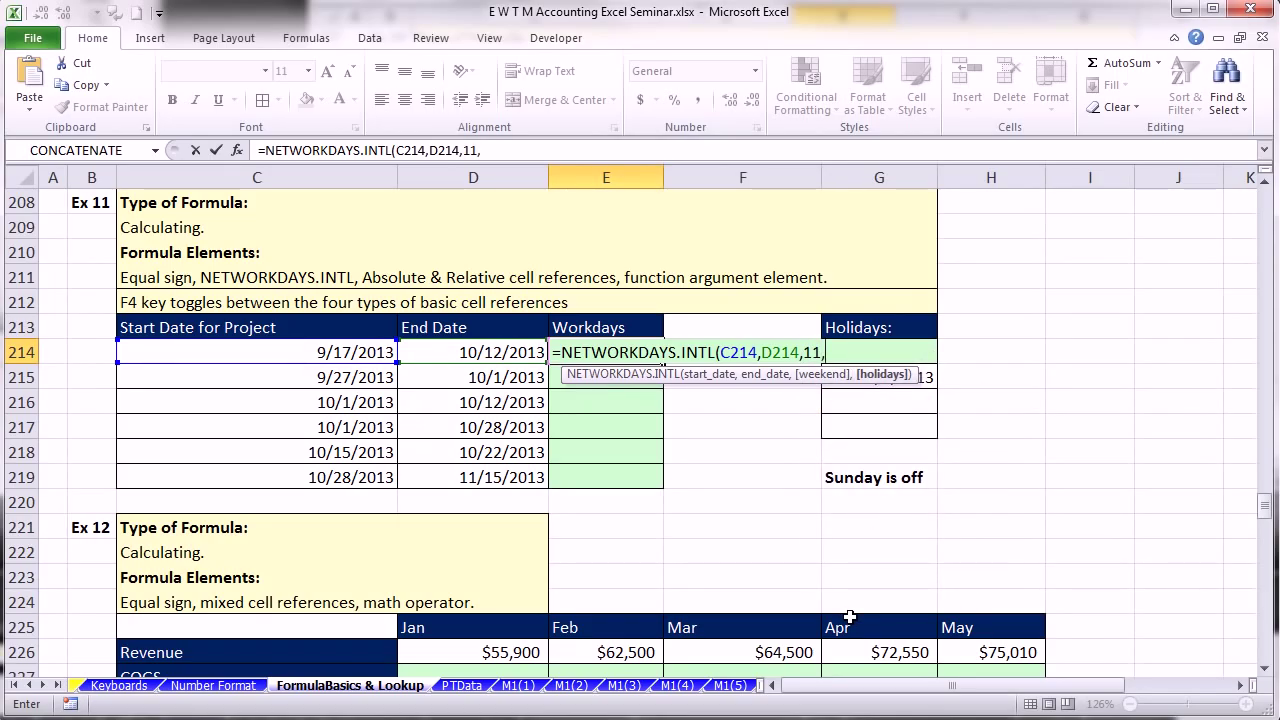
pyautogui.moveTo(902, 427); pyautogui.dragTo(905, 352)
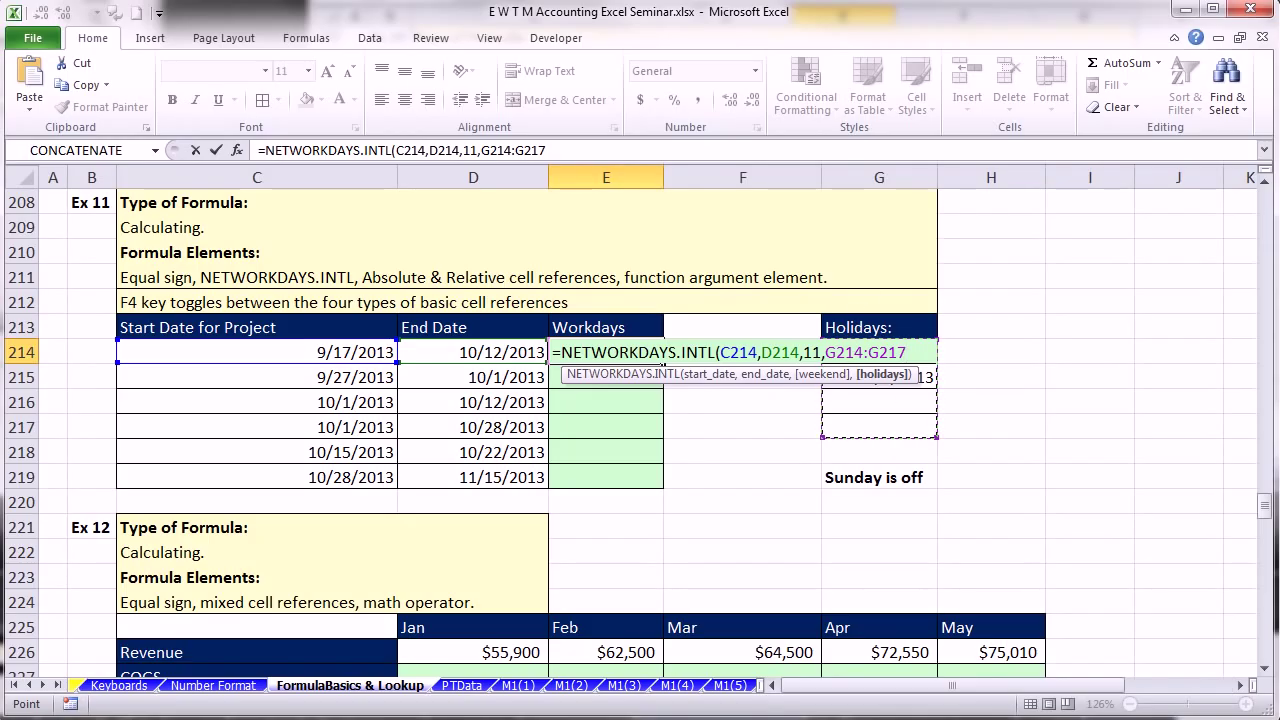
pyautogui.press('F4')
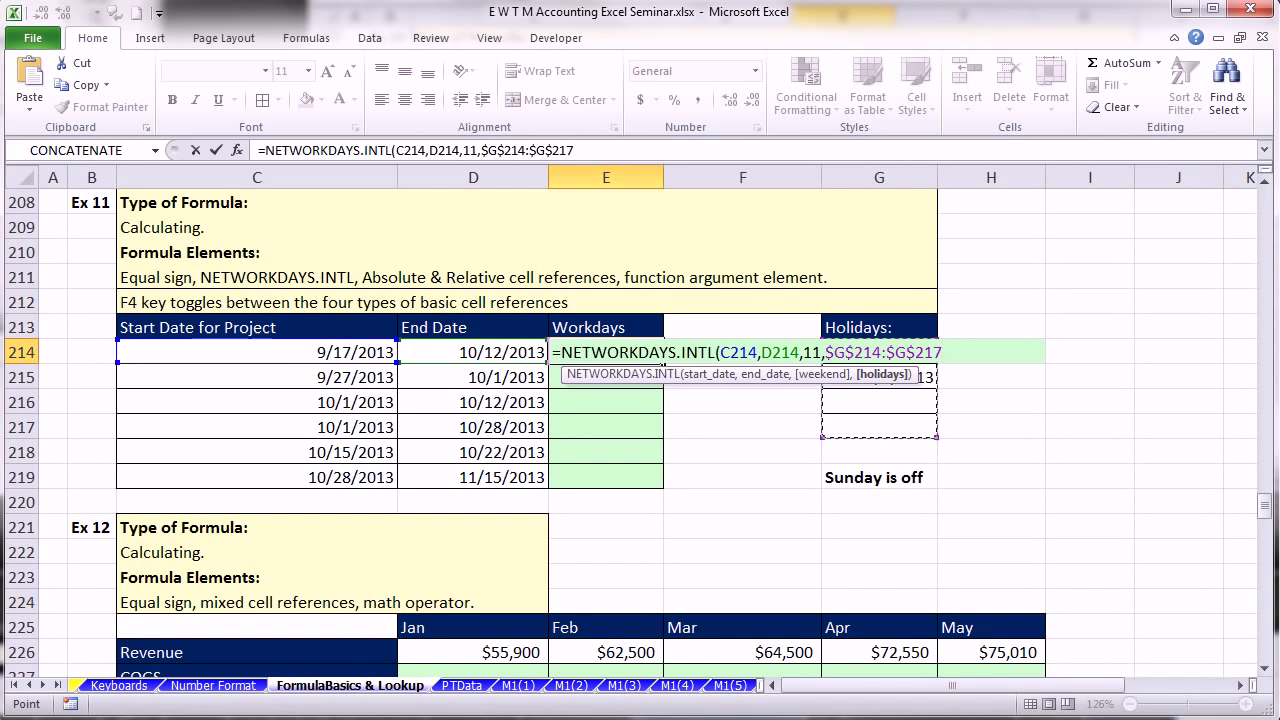
pyautogui.hotkey('ctrl', 'Return')
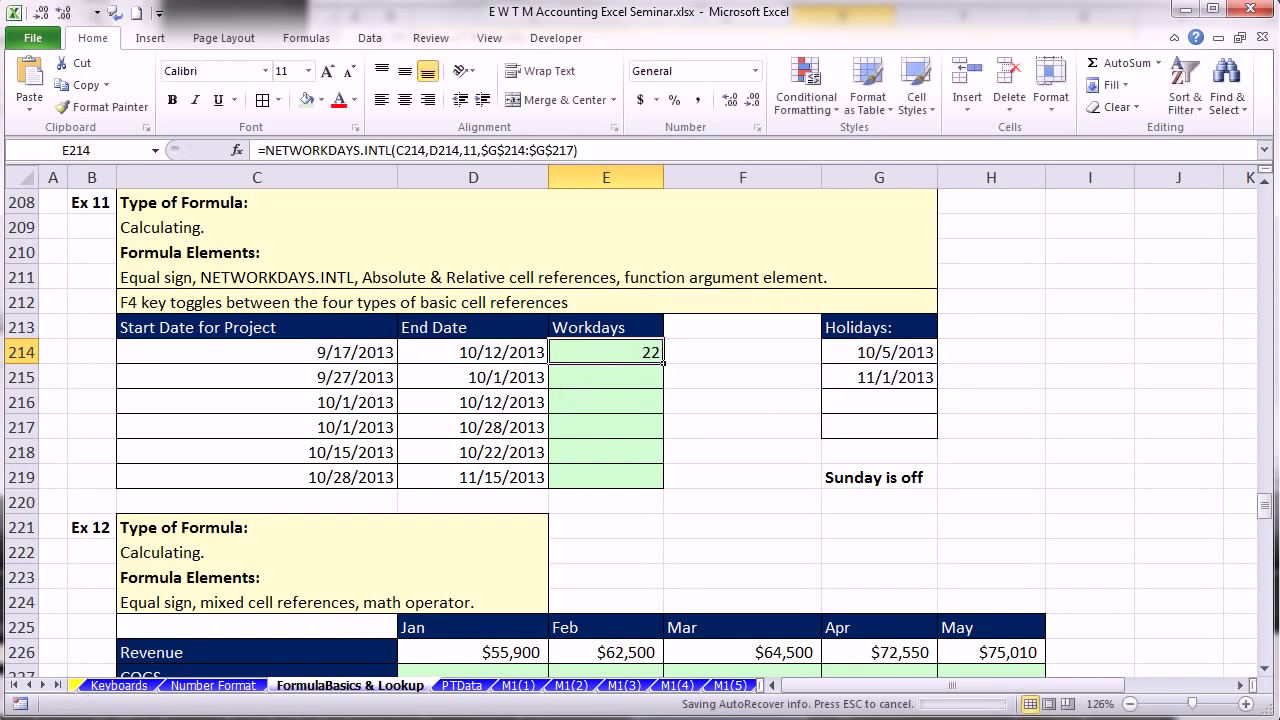
# - Copy the Workdays formula from E214 down through E219, and open the formula in E219 to check its cell references
pyautogui.doubleClick(664, 363)
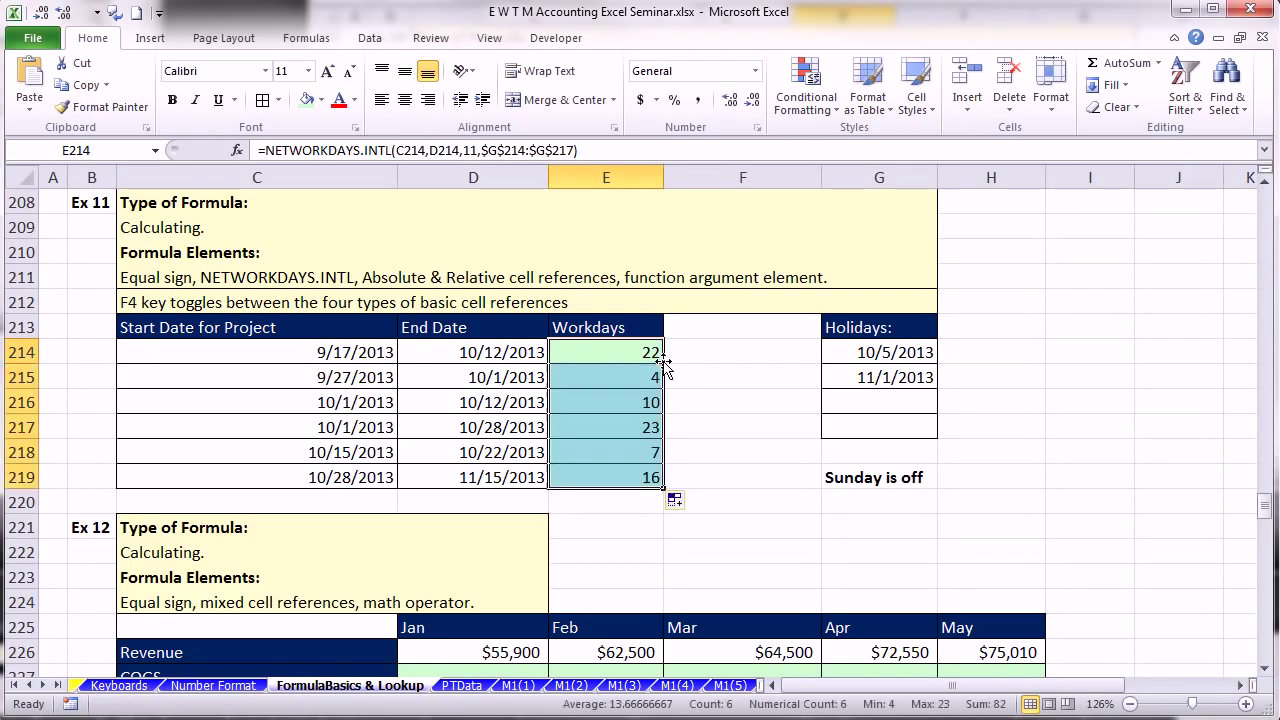
pyautogui.doubleClick(596, 479)
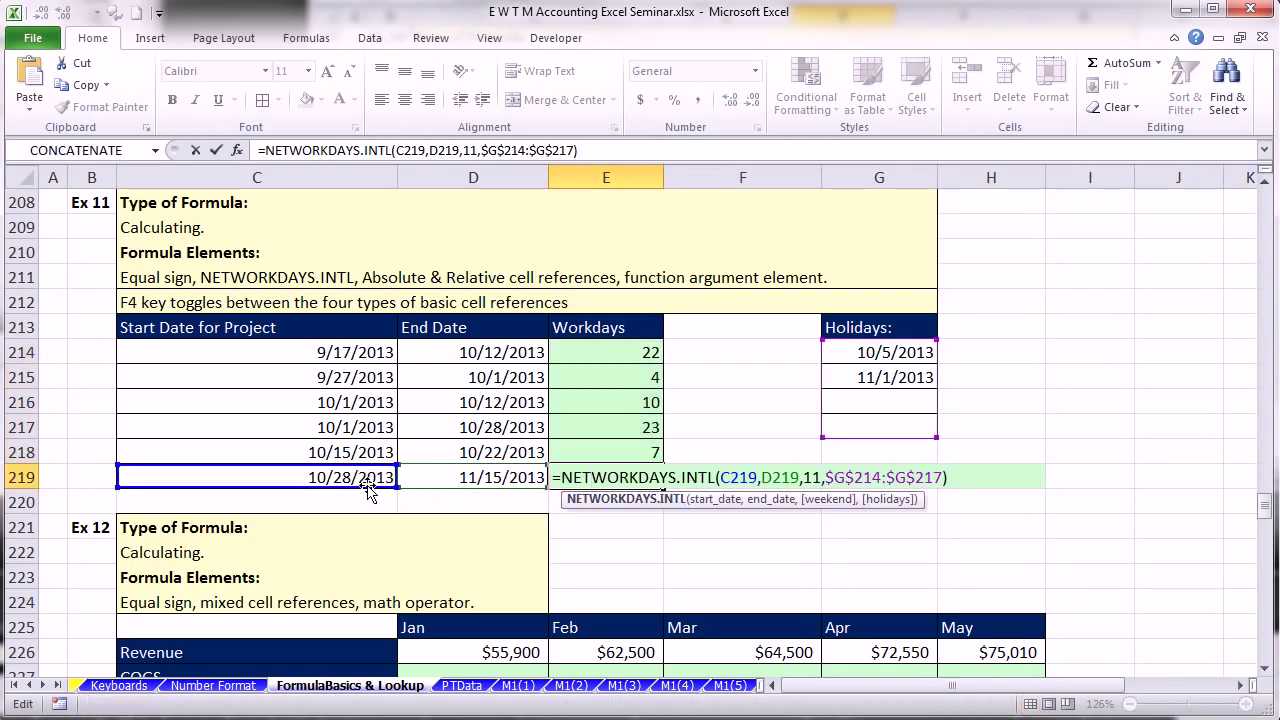